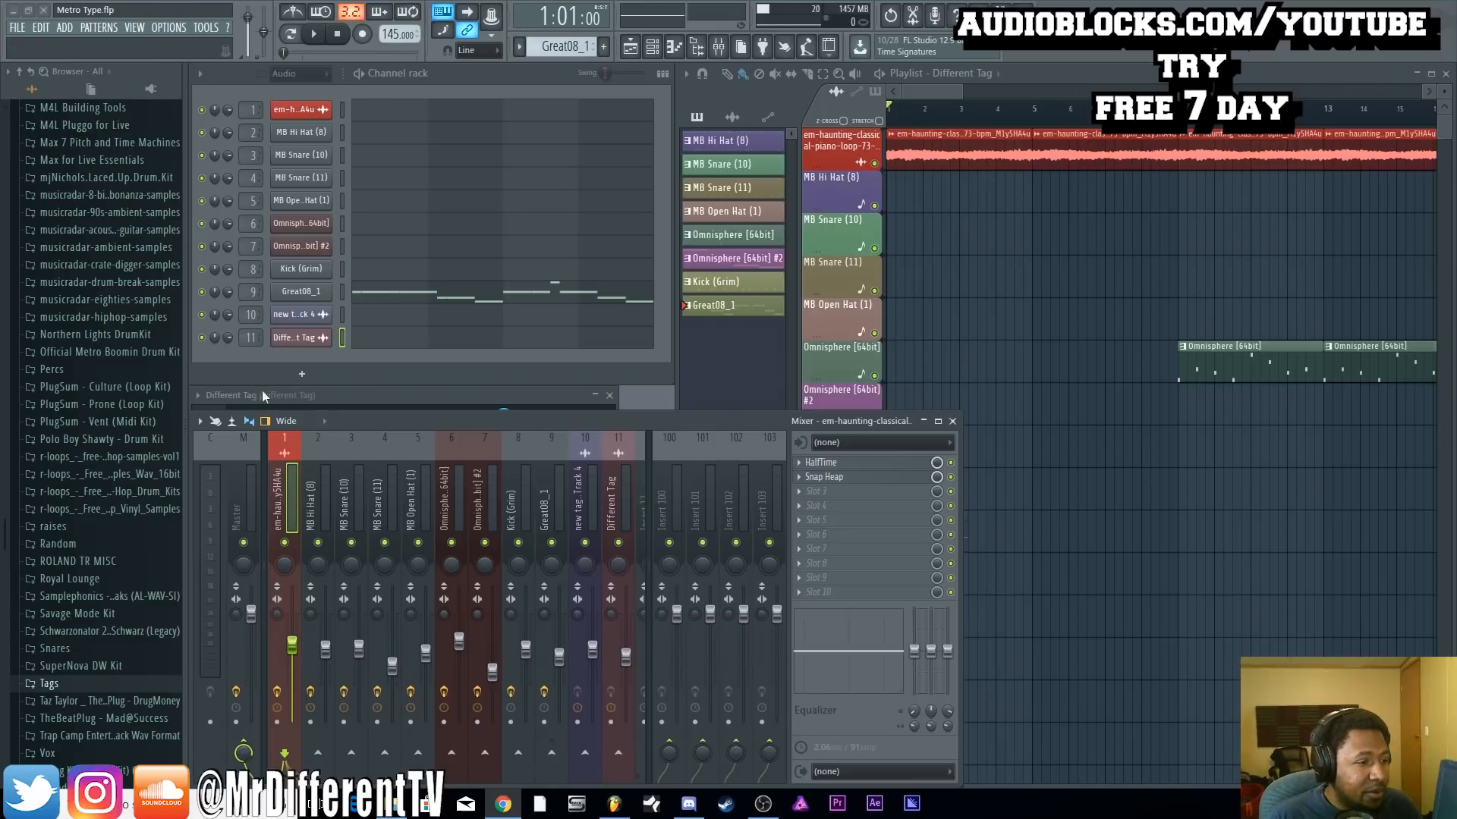
Solo the piano loop's mixer track, bypass its HalfTime and Snap Heap effects, and play the dry loop
right_click(284, 542)
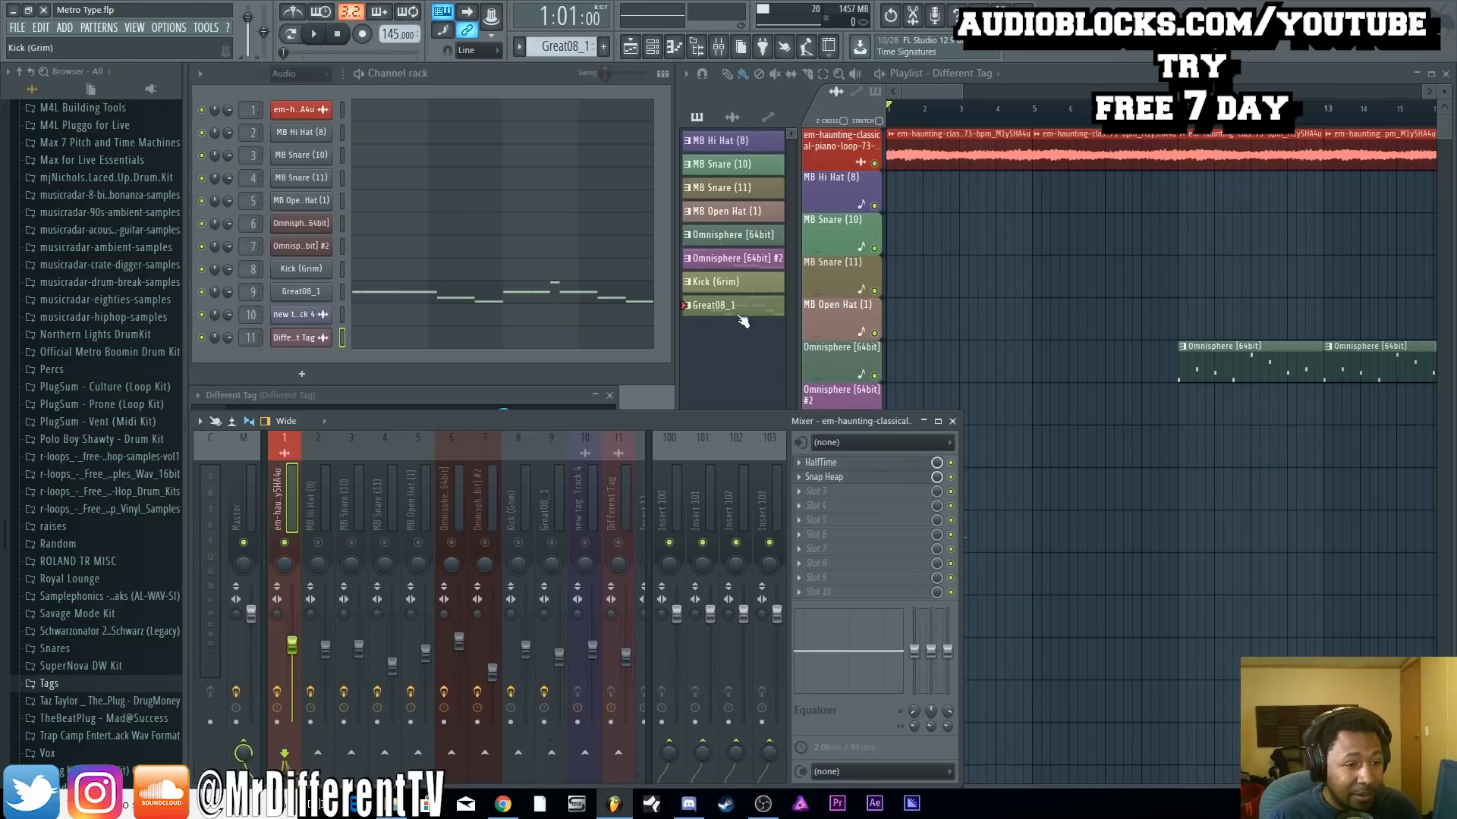
click(950, 476)
click(950, 462)
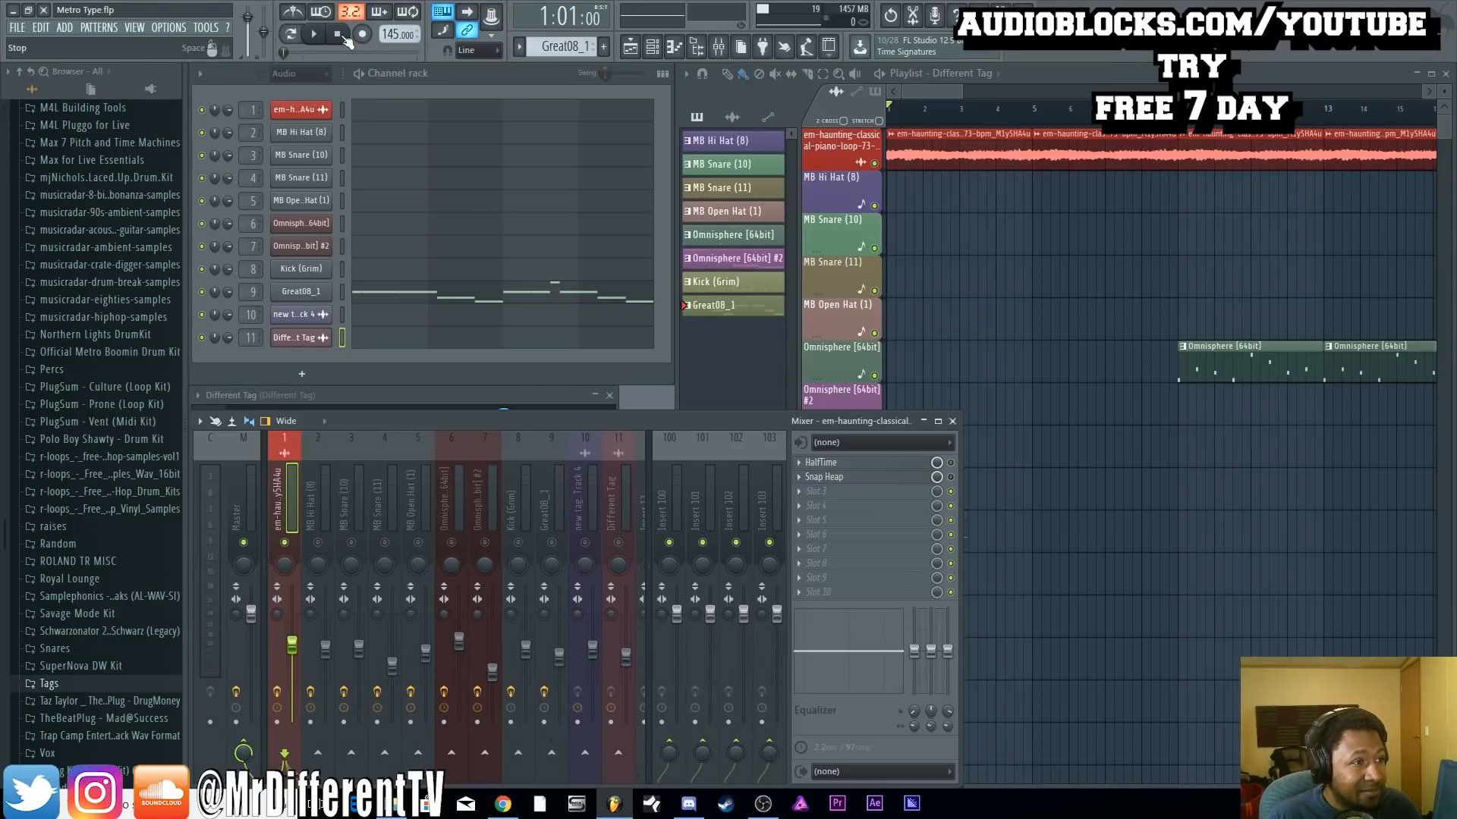
click(317, 36)
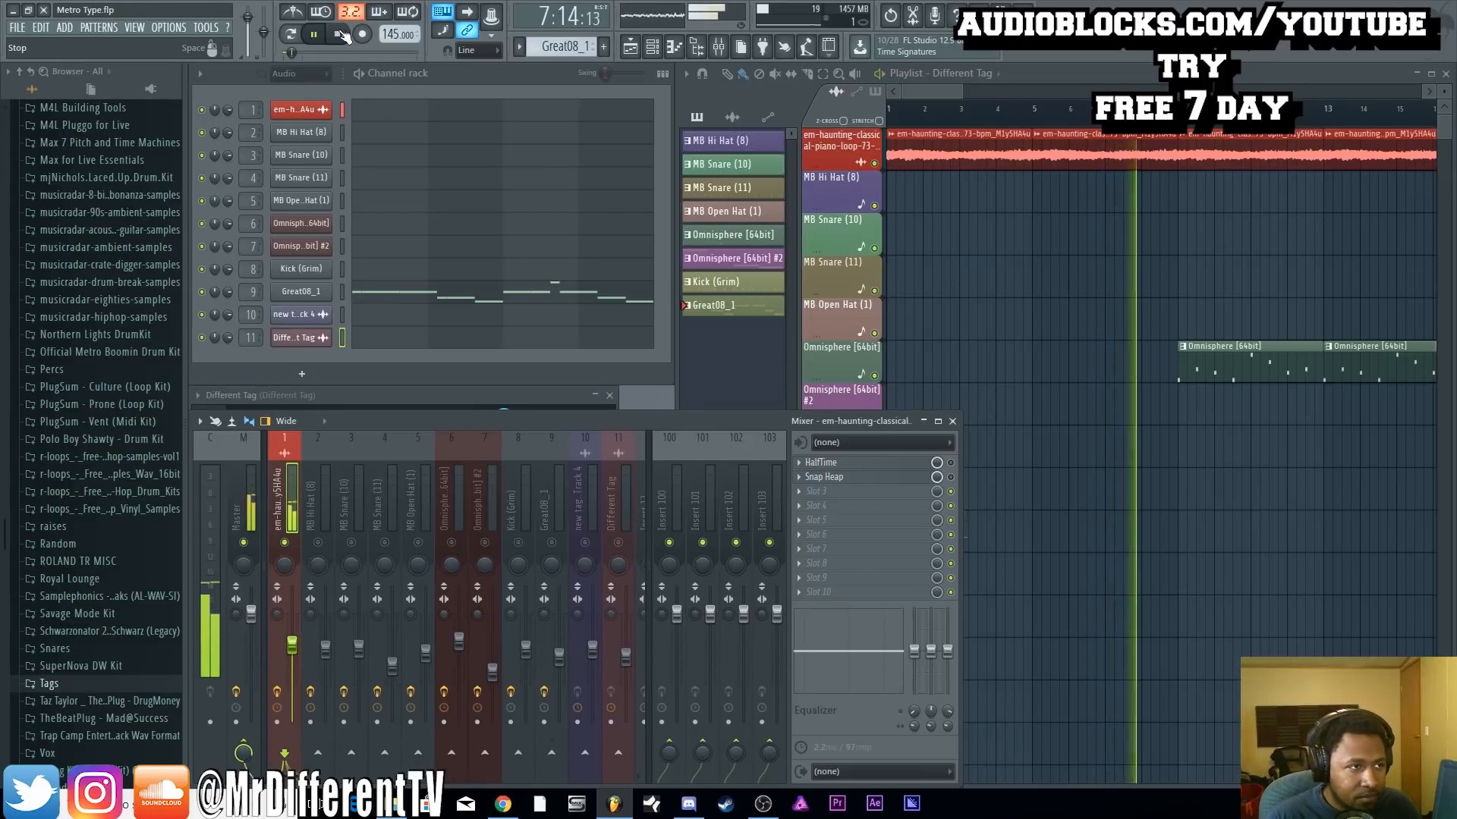
click(342, 34)
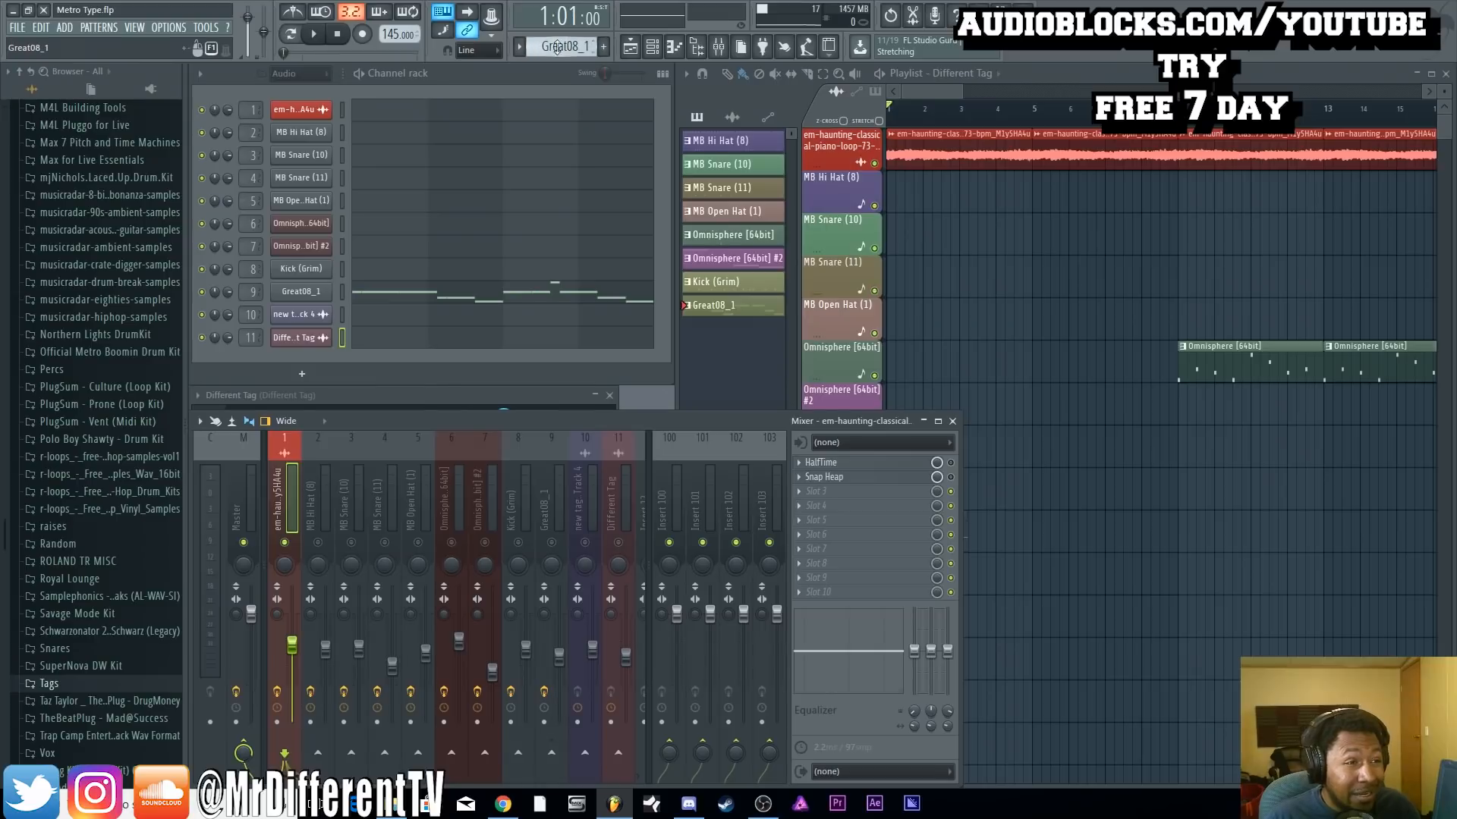
Select the MB Hi Hat (8) pattern, re-enable HalfTime on the piano loop track with its window open, and play the loop
click(725, 141)
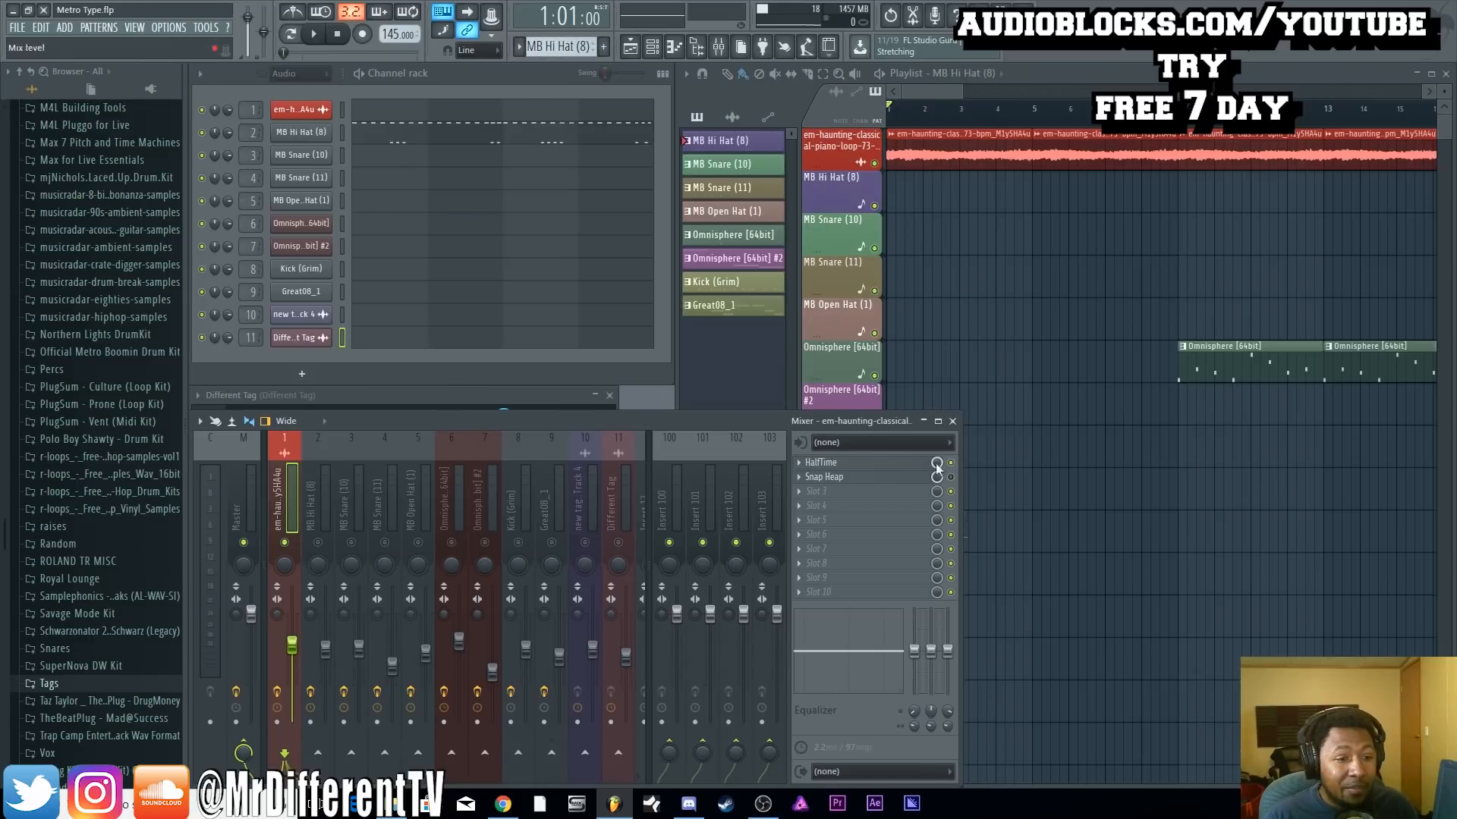
click(895, 465)
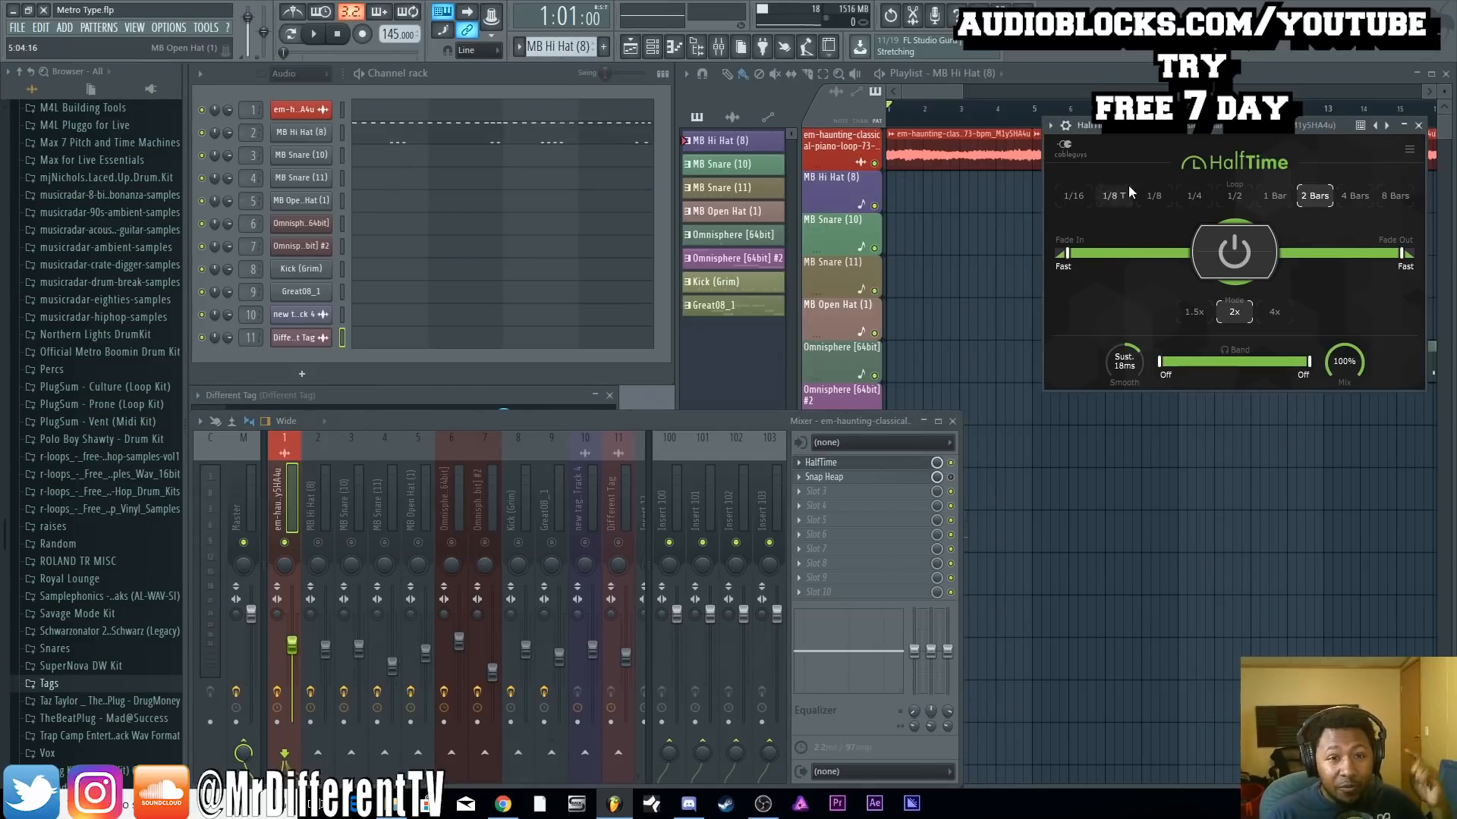
drag(1172, 129, 1085, 189)
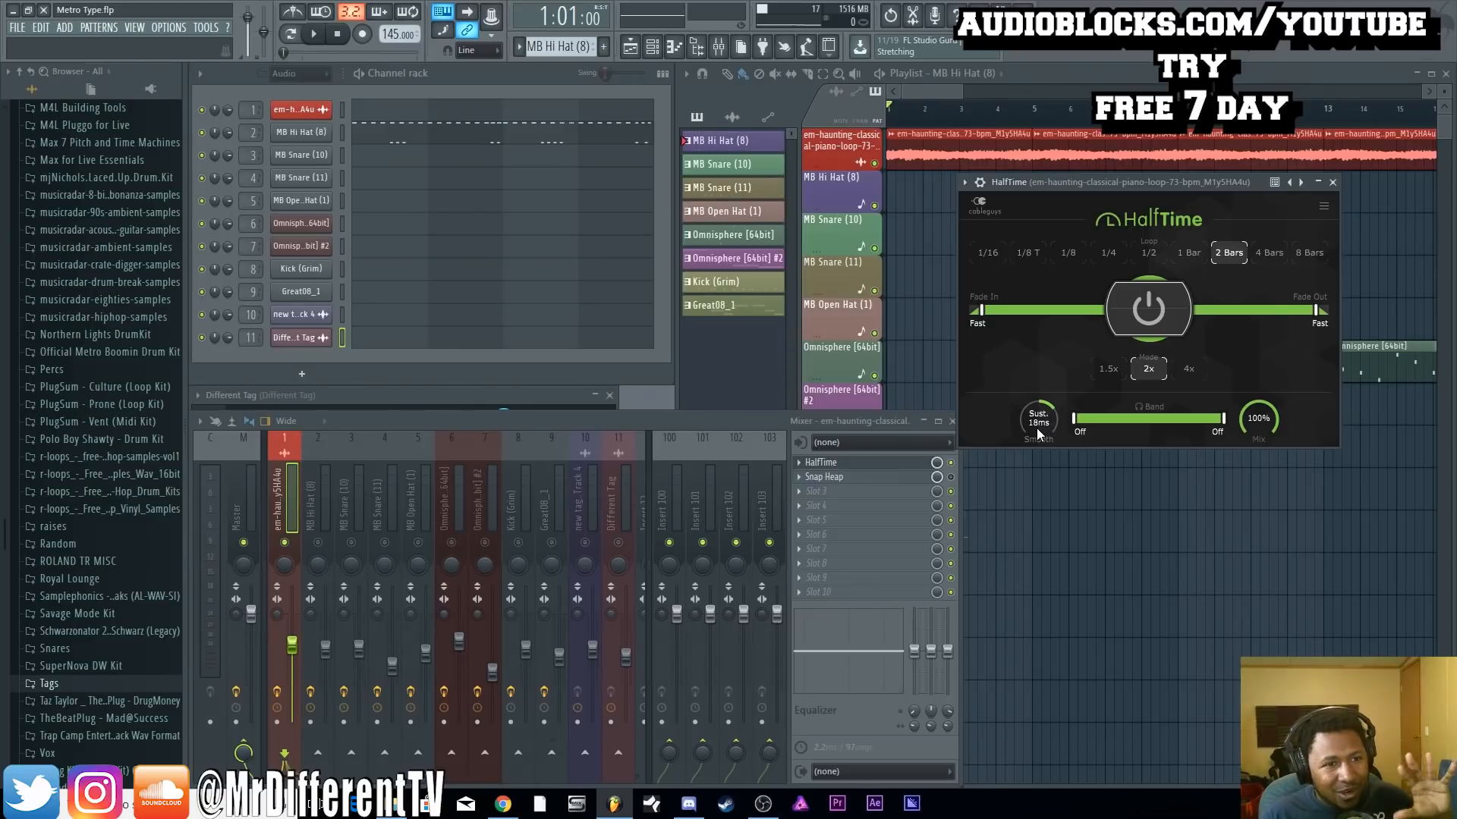
drag(1065, 187, 1072, 414)
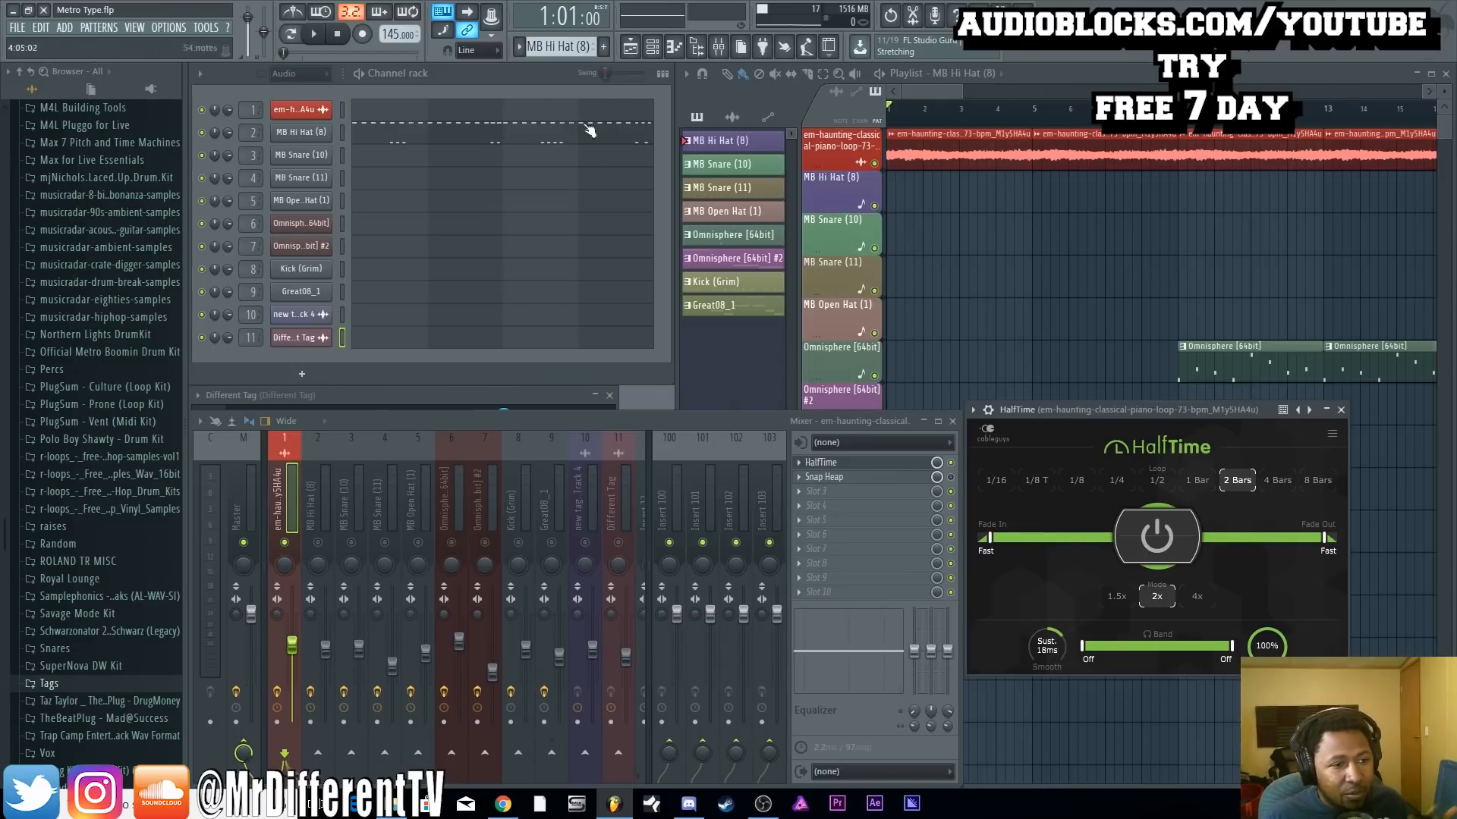
click(318, 35)
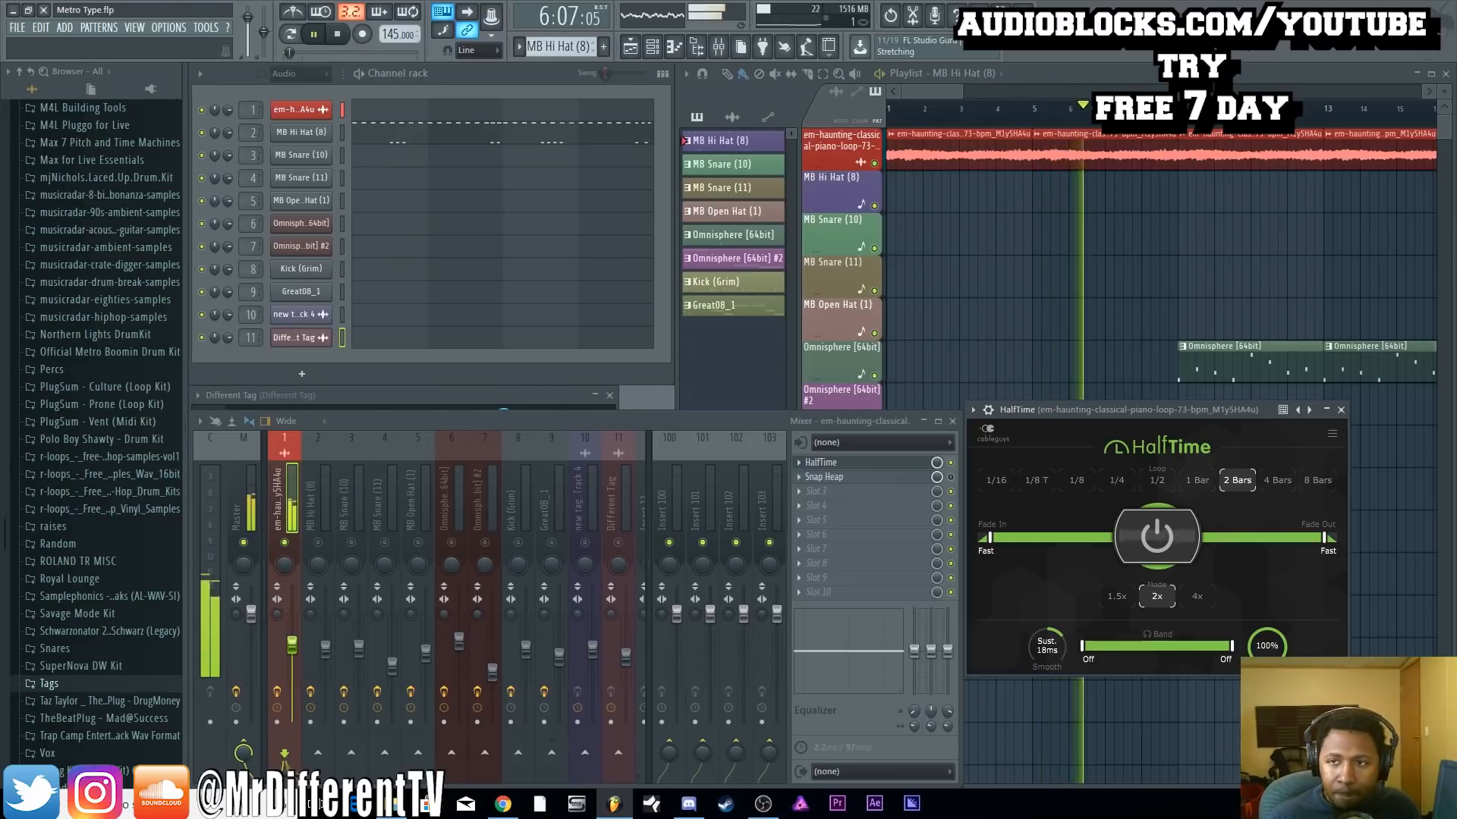
click(341, 35)
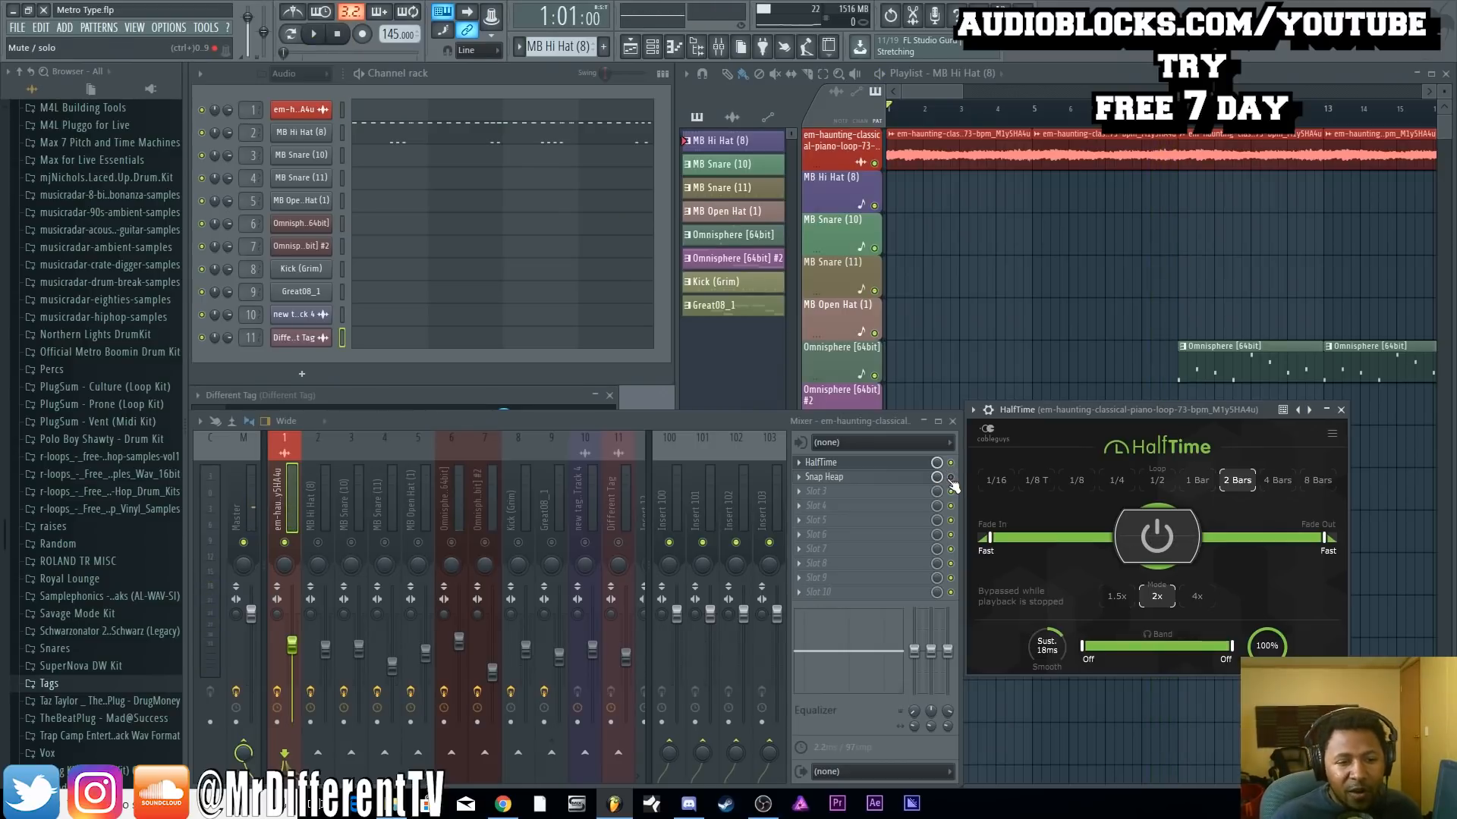
Re-enable Snap Heap on the piano loop track, examine its effect chain and LFO 1 settings, and close its window
click(878, 476)
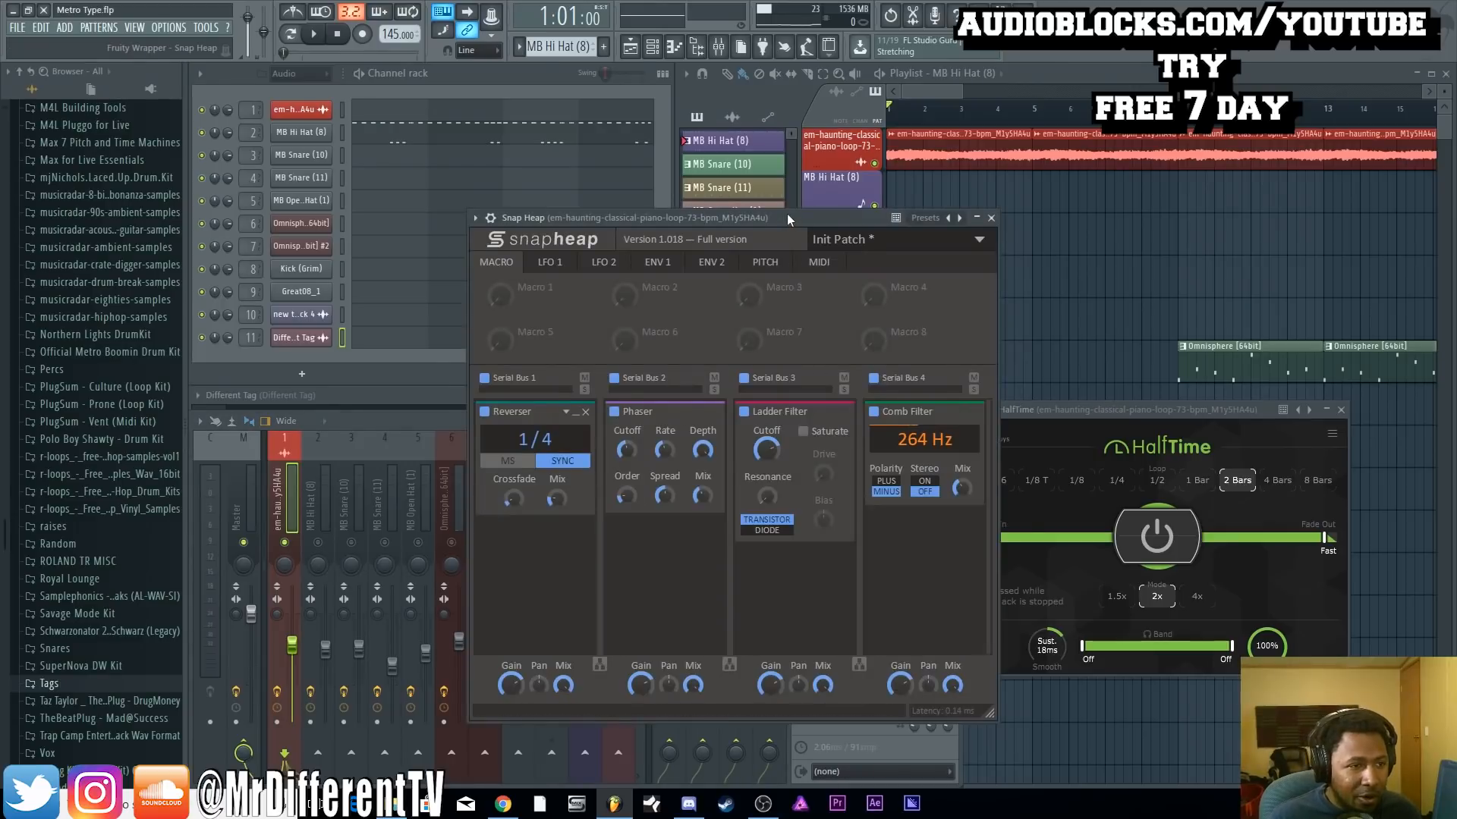
drag(786, 213, 999, 71)
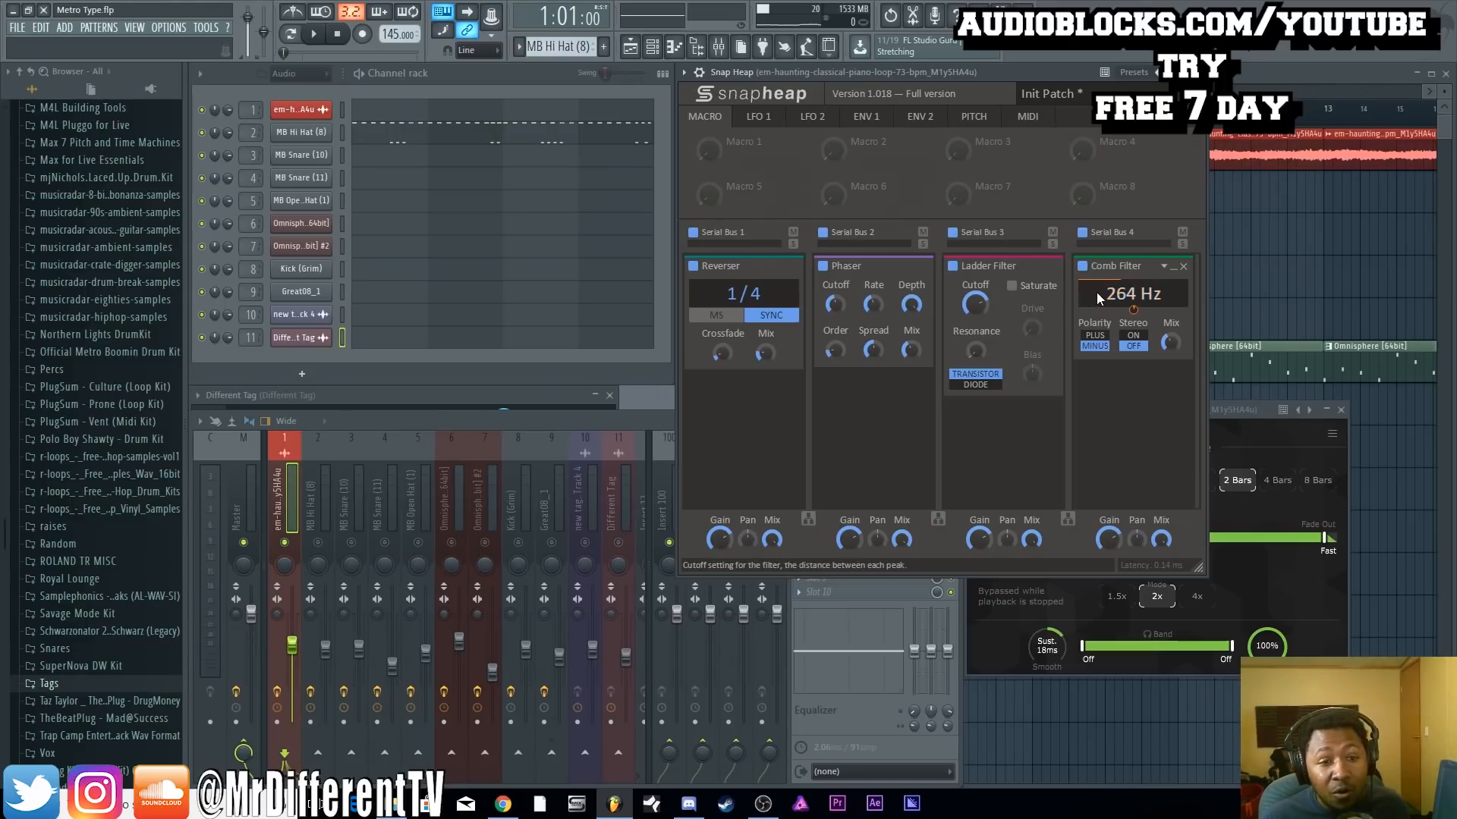
click(772, 118)
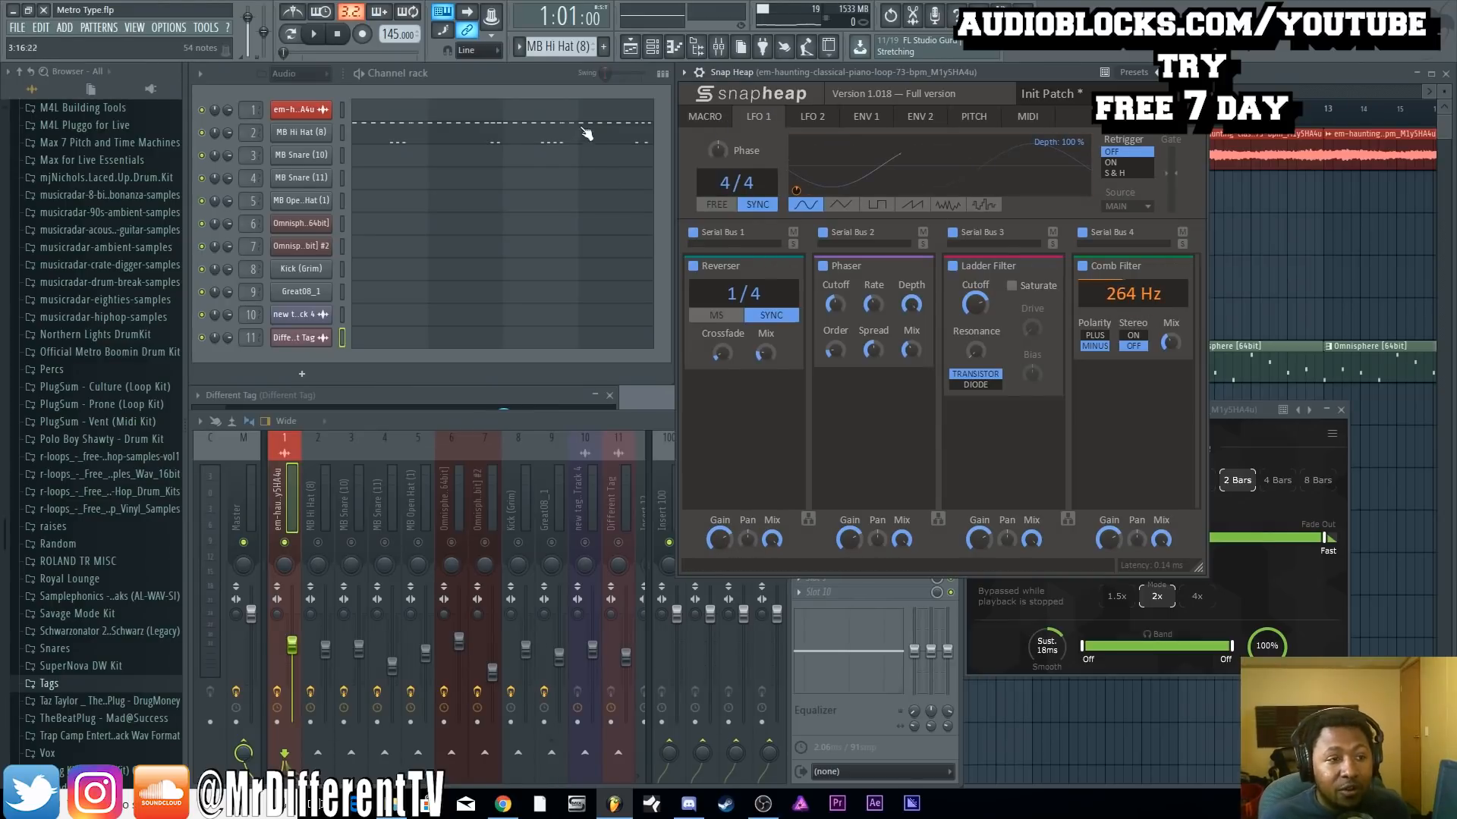
click(698, 117)
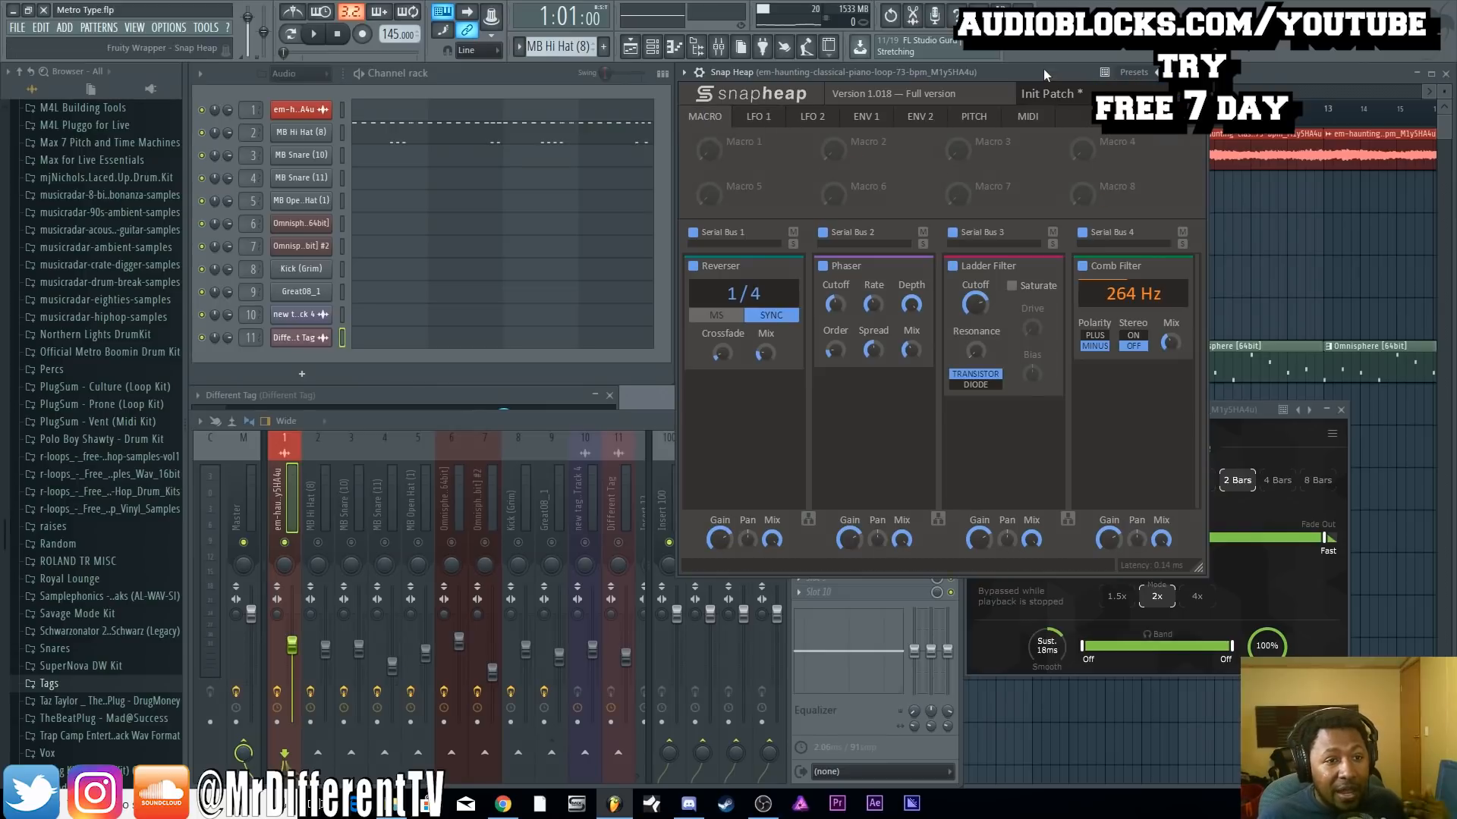
mouse_move(1044, 68)
mouse_down()
mouse_move(1116, 136)
mouse_move(1041, 65)
mouse_up()
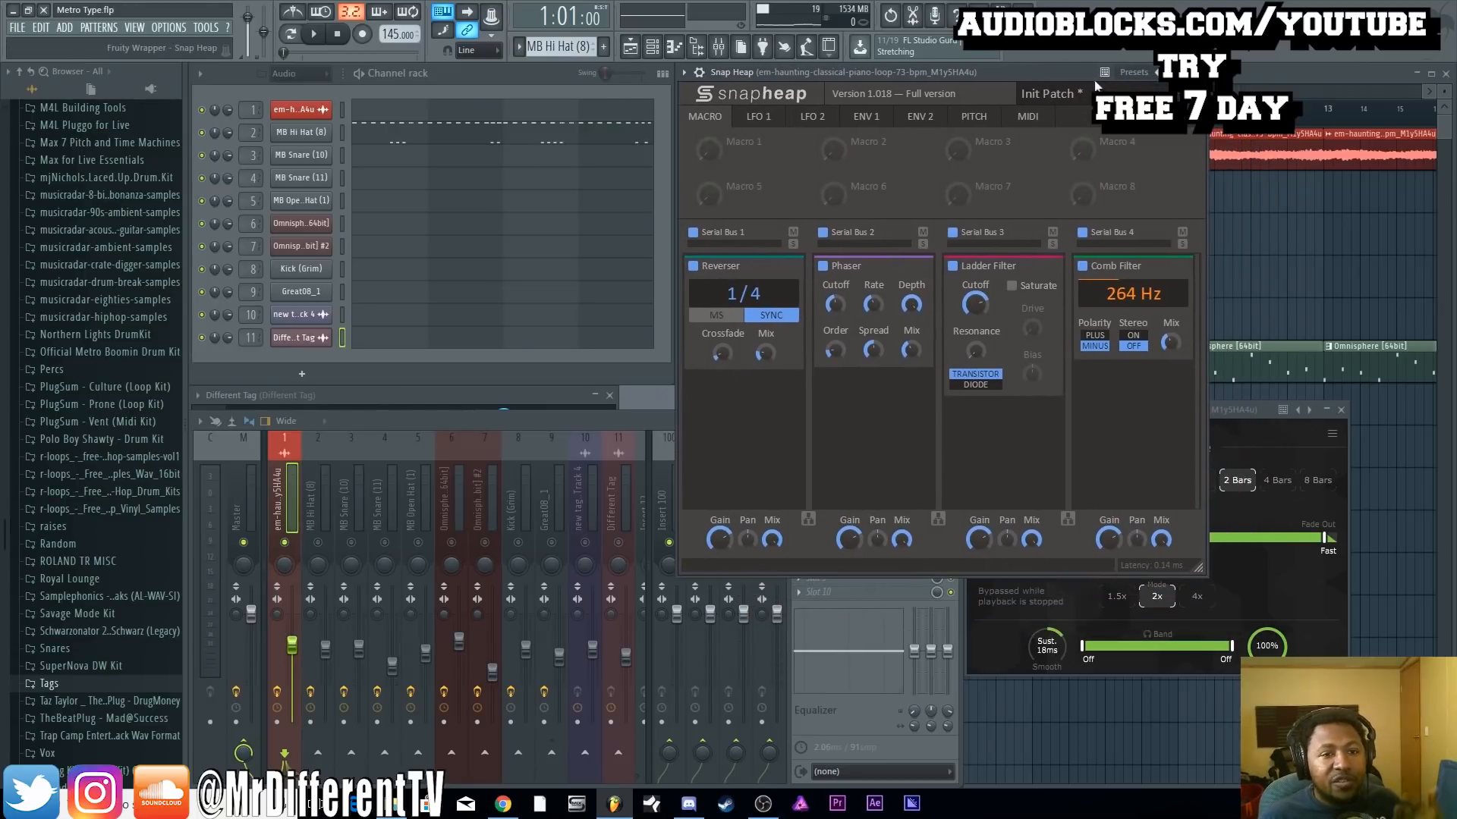
click(1197, 72)
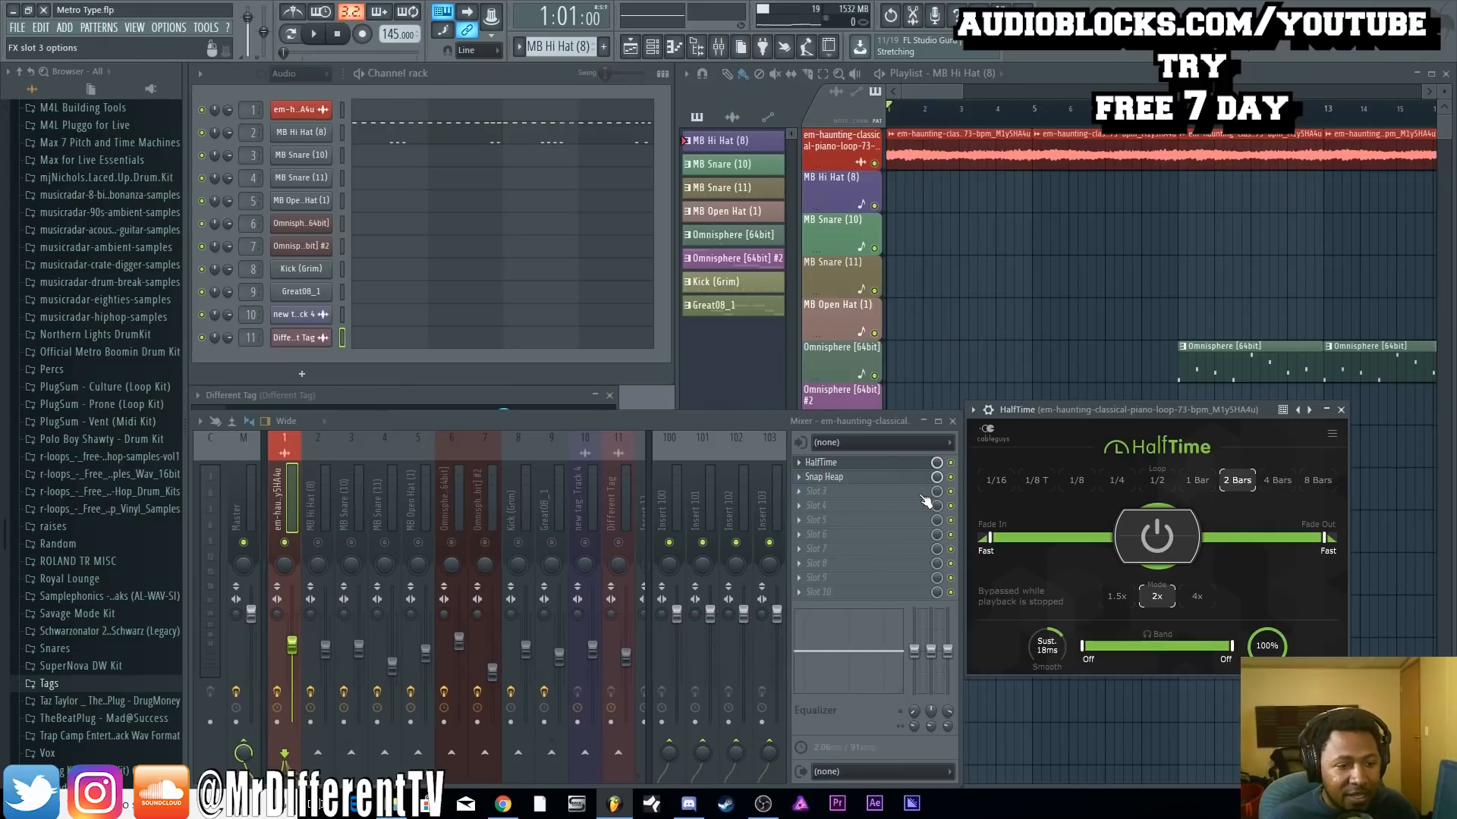
Compare the piano loop by playing it with HalfTime and Snap Heap active and with the track's effects bypassed
key(space)
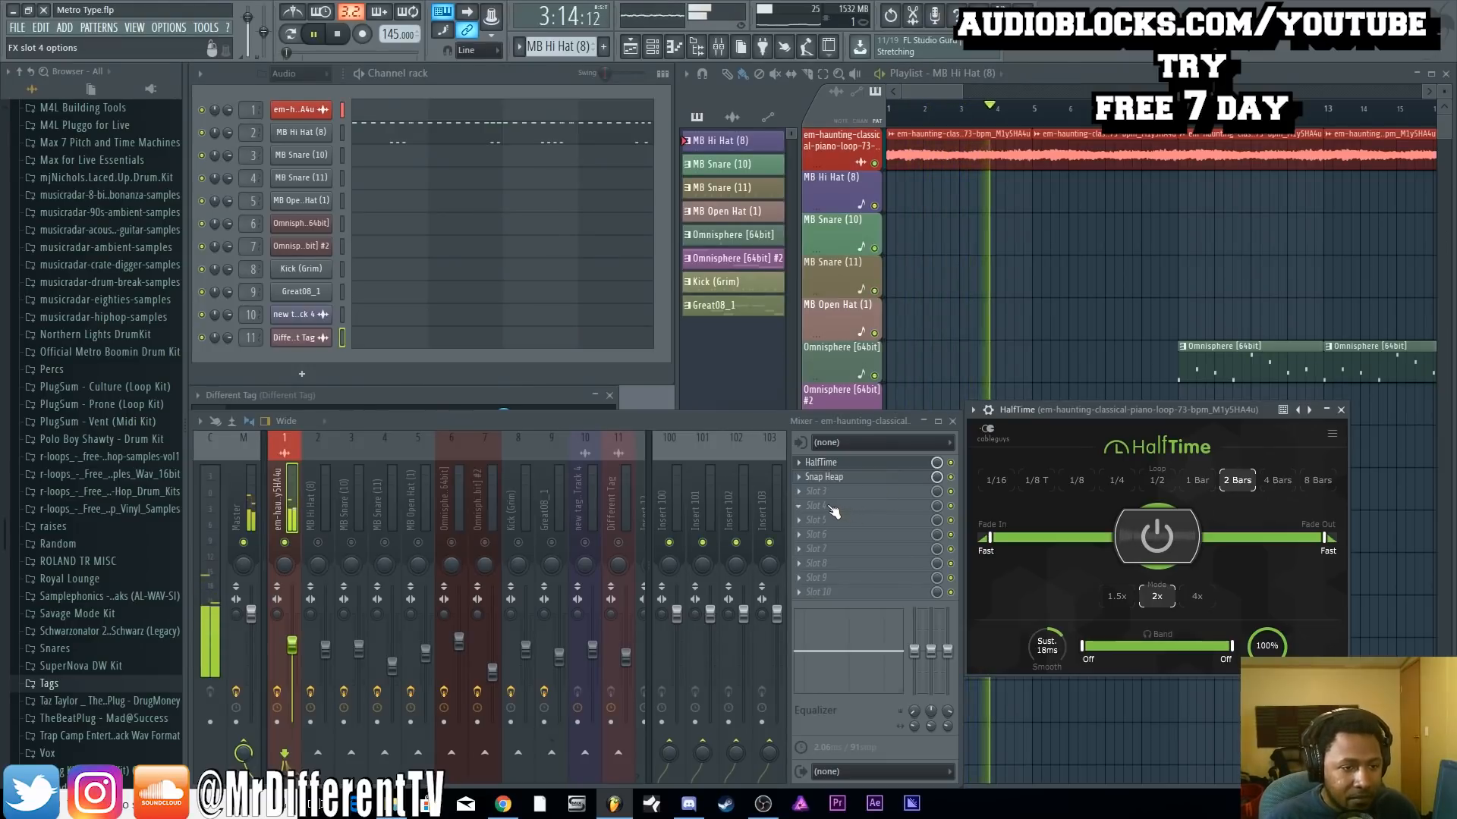
key(space)
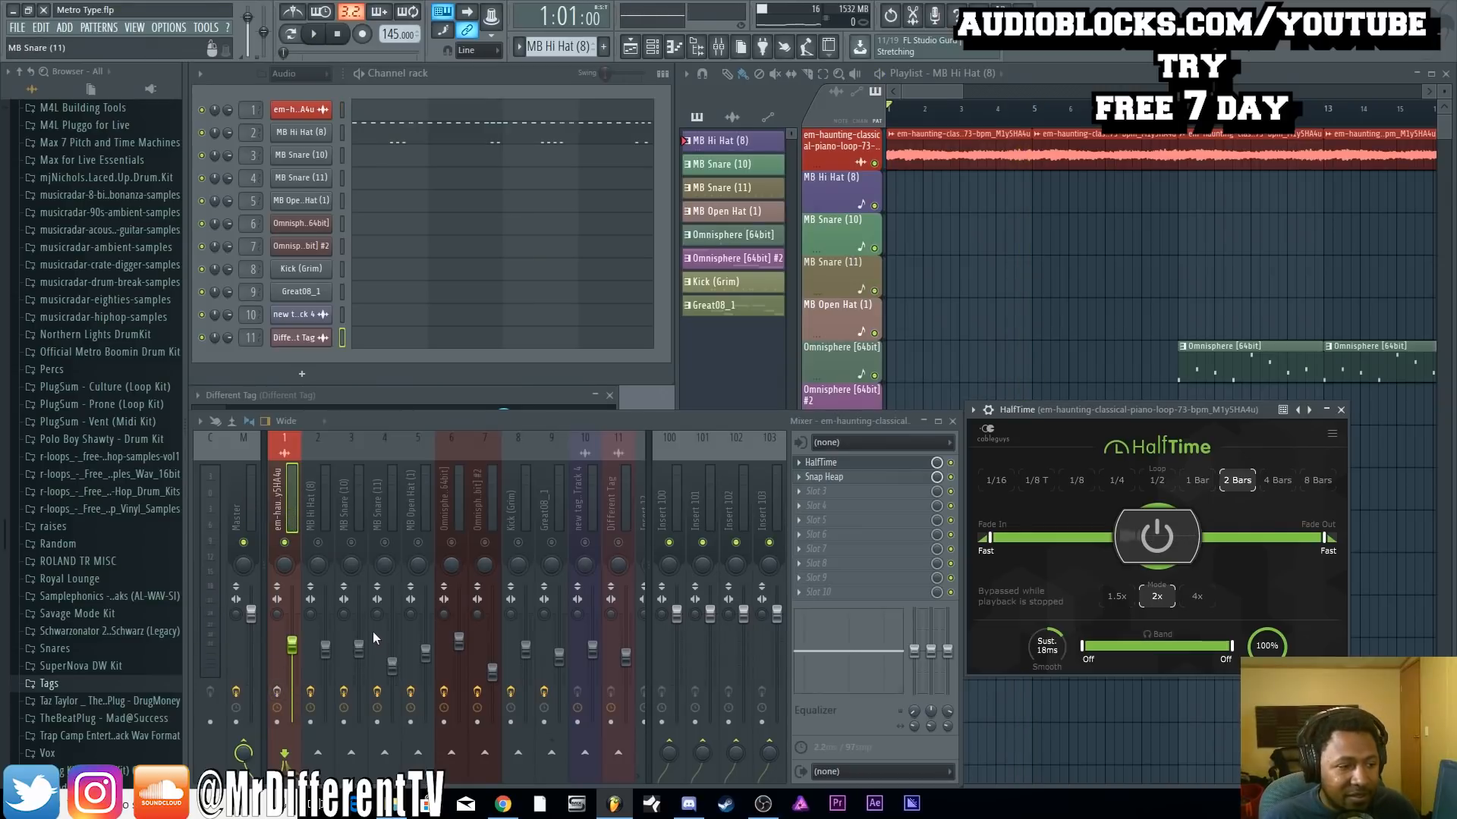
key(space)
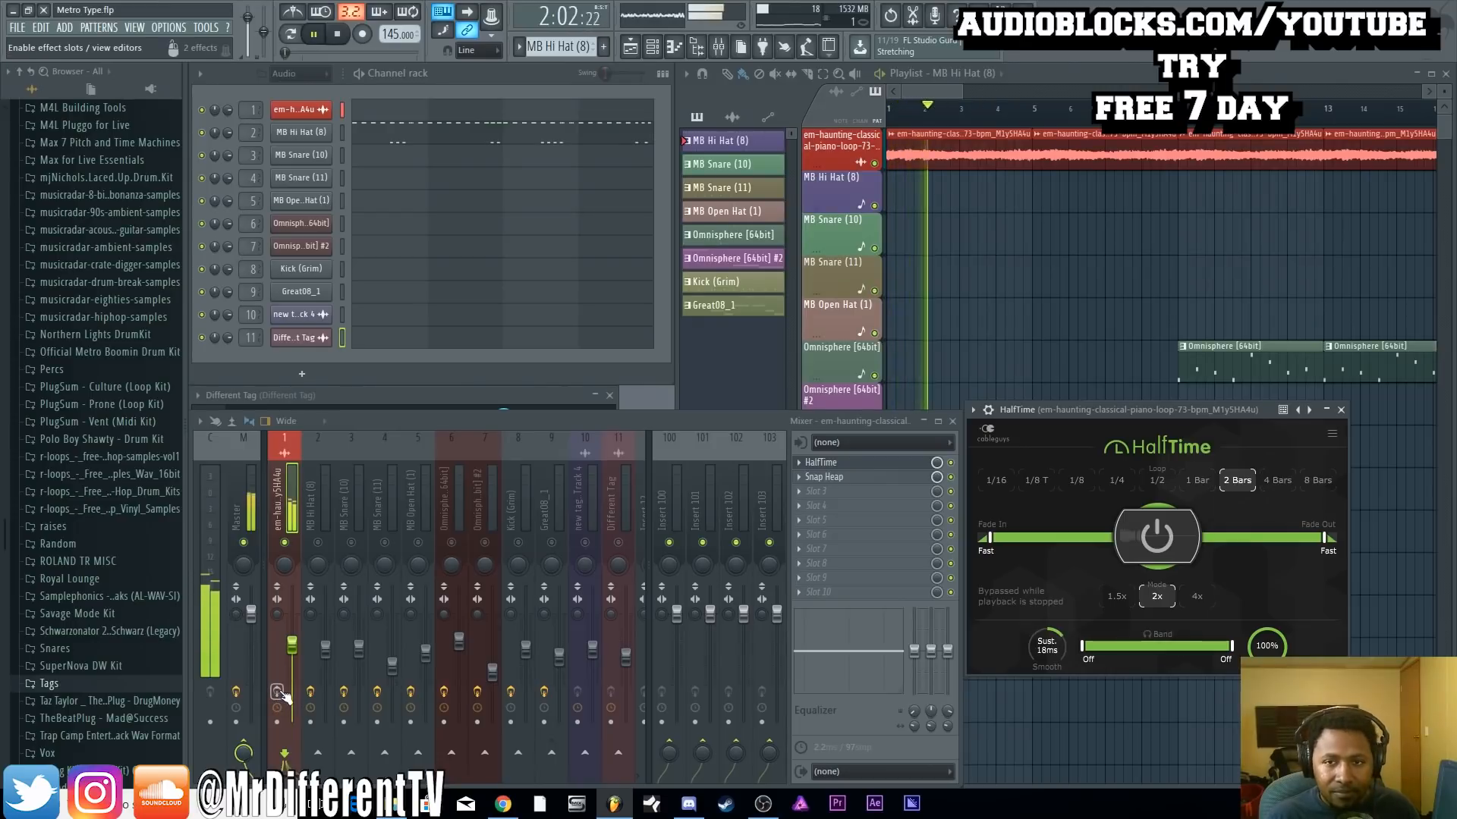
key(space)
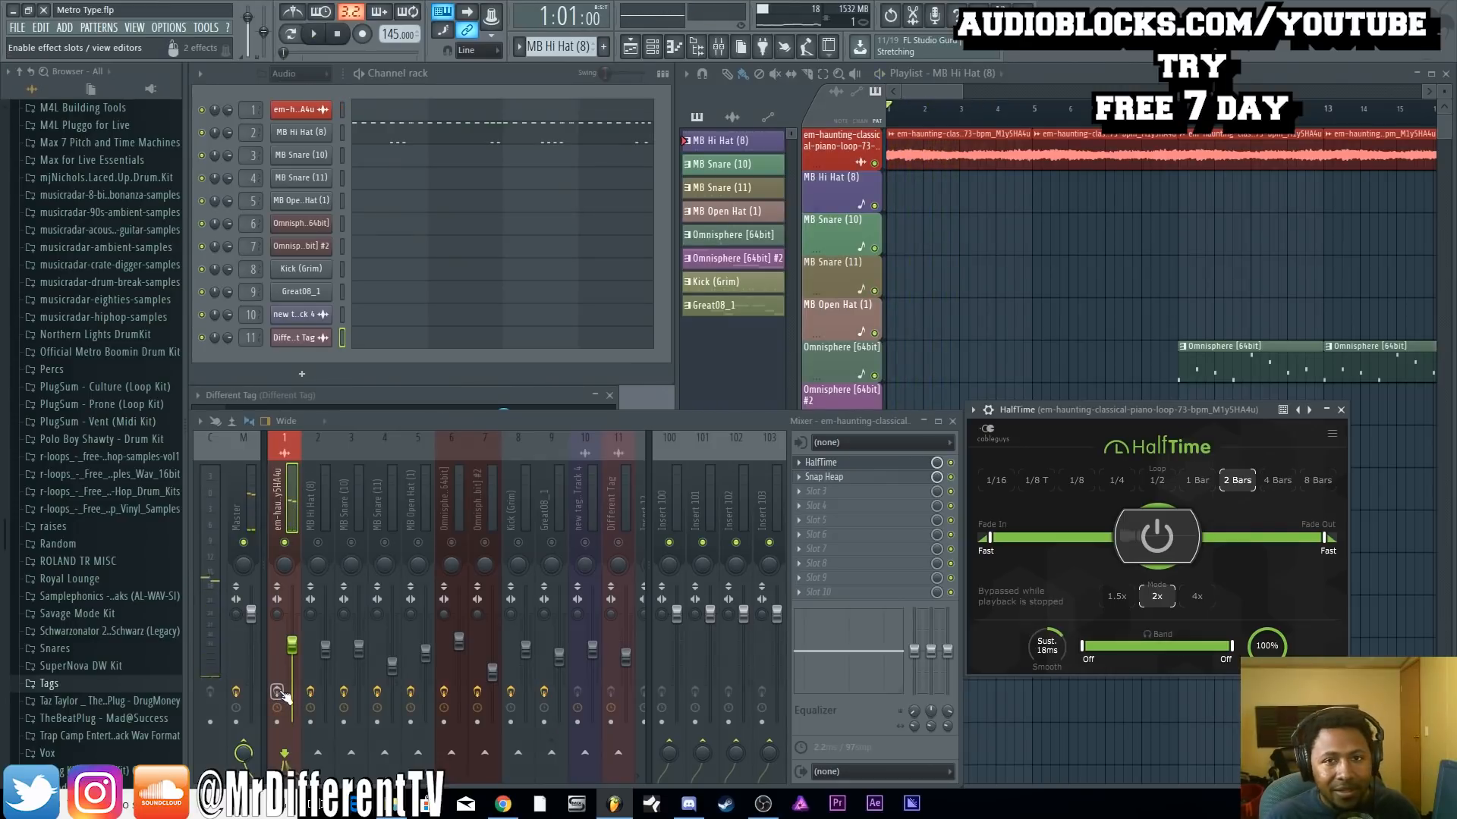
key(space)
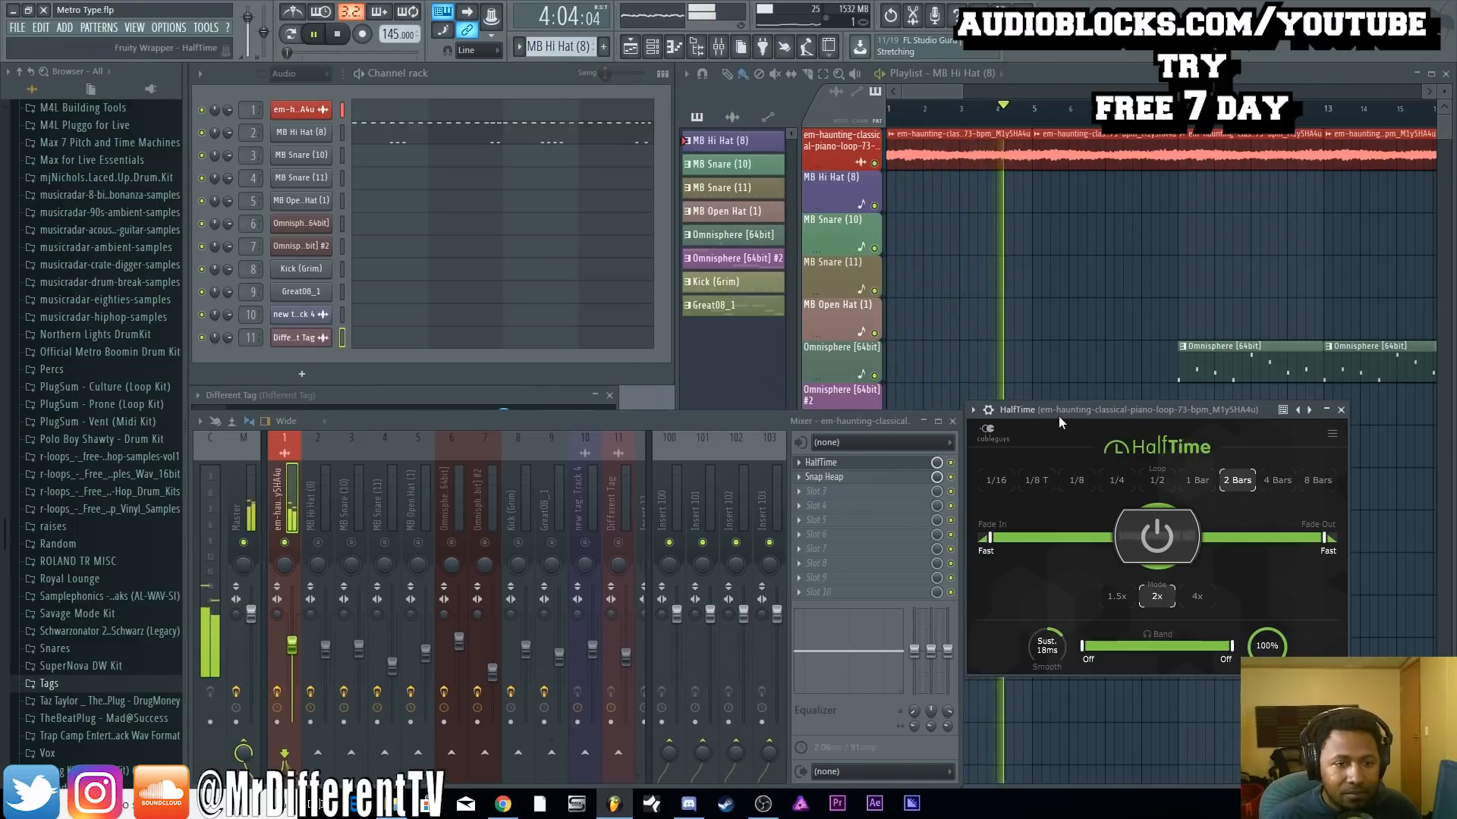
drag(1059, 413, 1057, 363)
key(space)
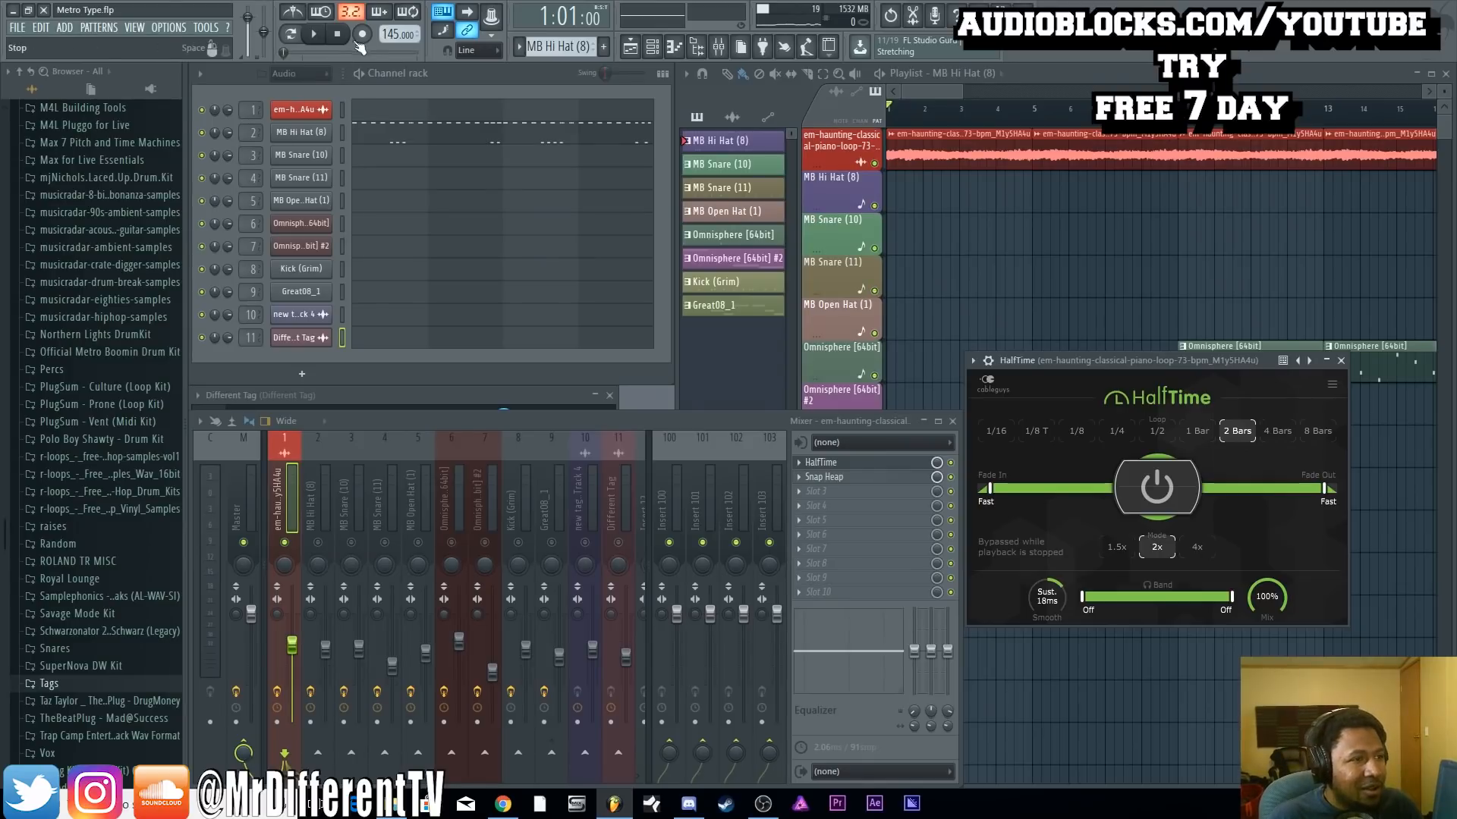
Switch playback to pattern mode, open the MB Hi Hat (8) channel's sample settings, and unsolo the piano loop's mixer track
click(294, 36)
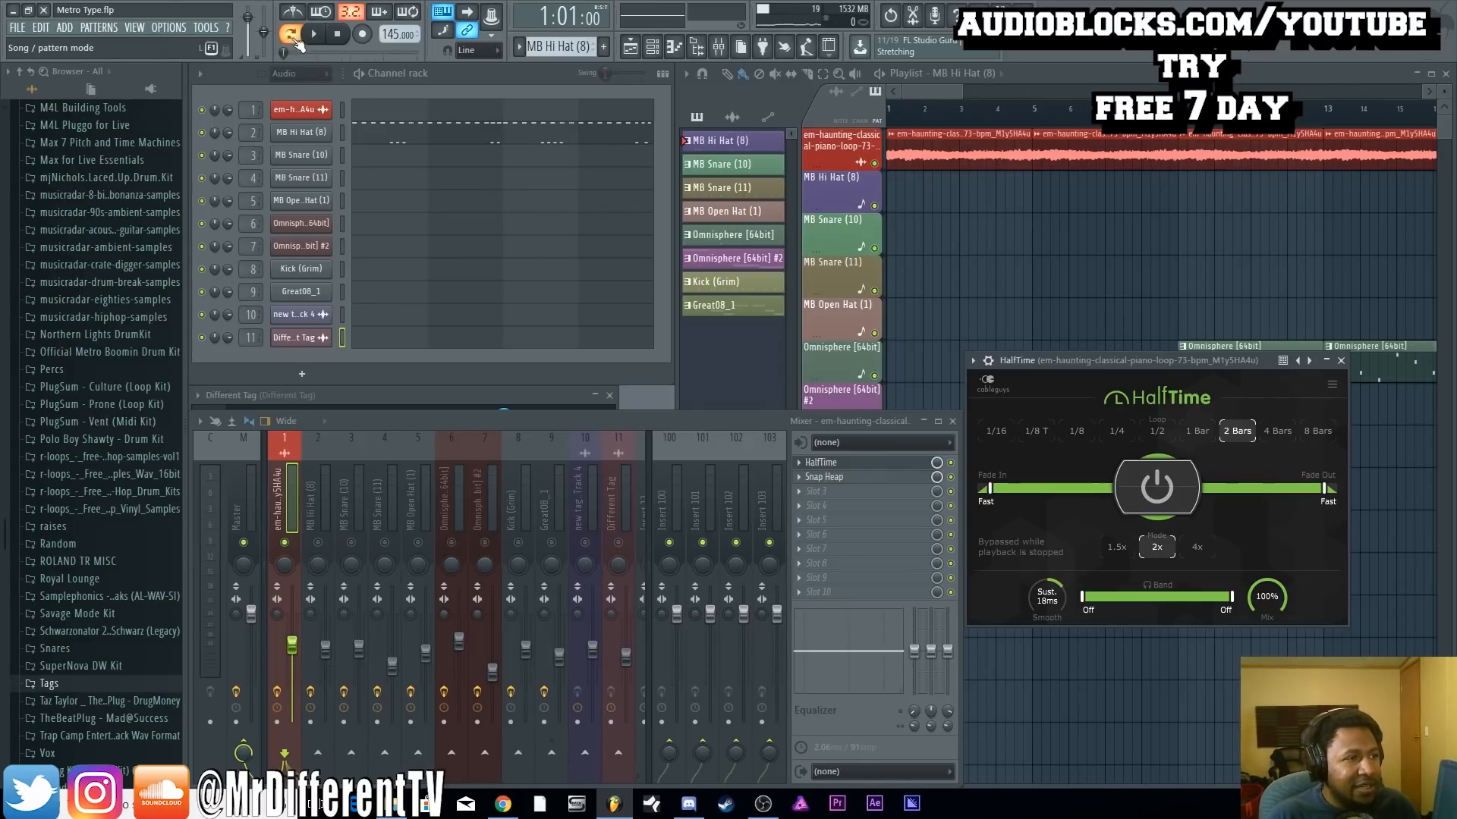
click(313, 138)
drag(377, 164, 560, 198)
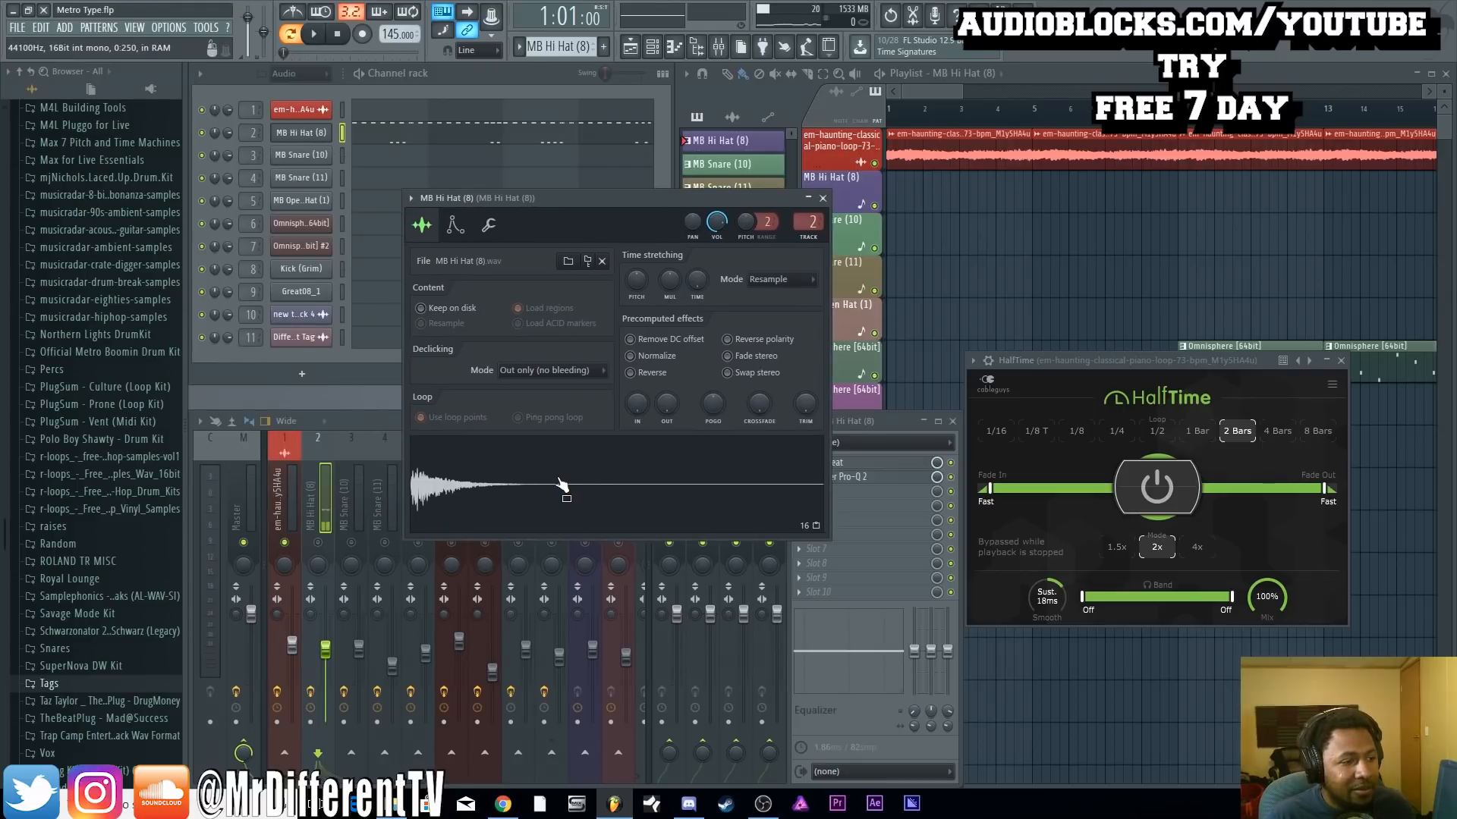
click(294, 563)
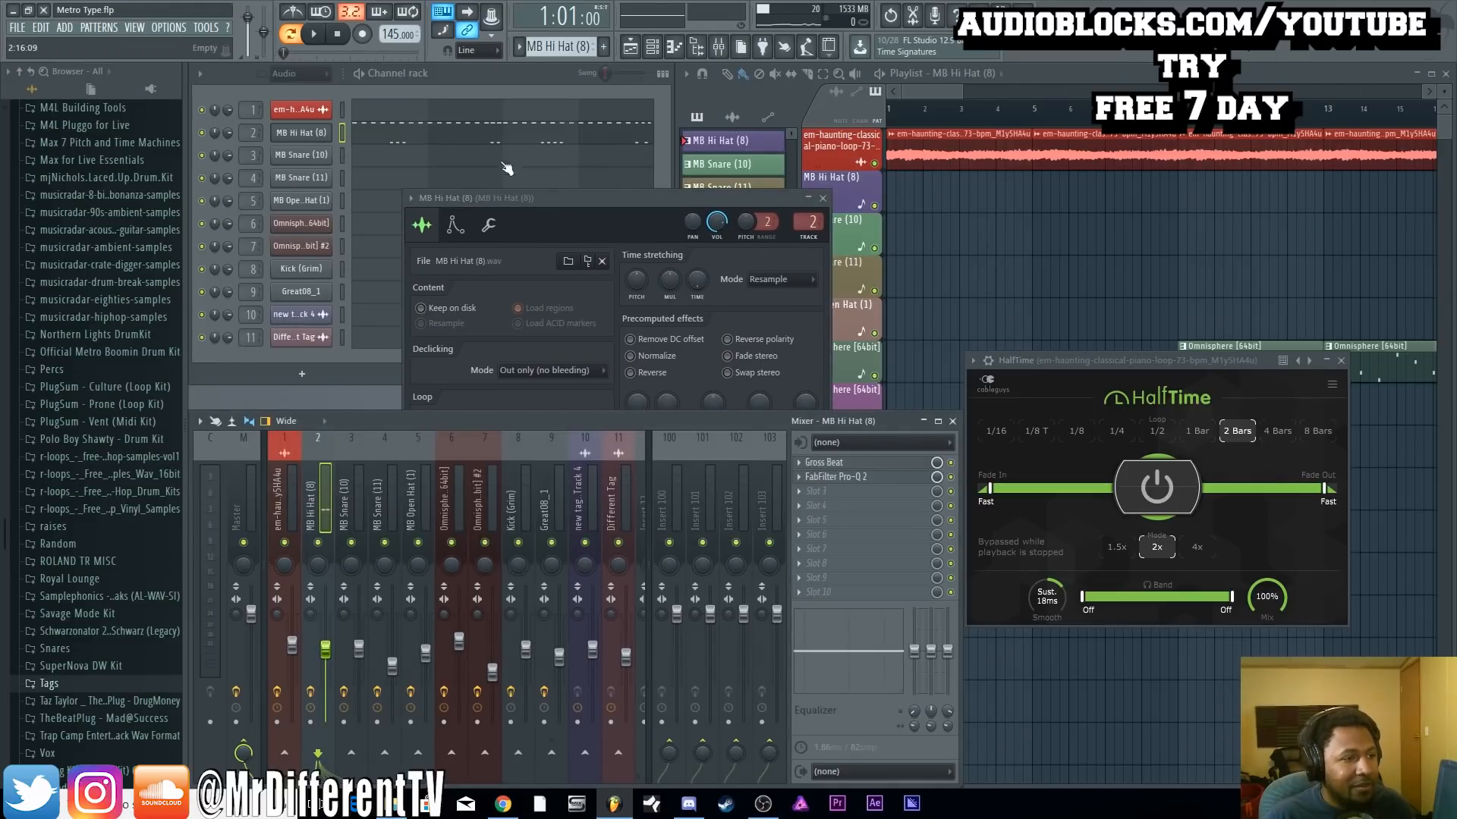
click(591, 212)
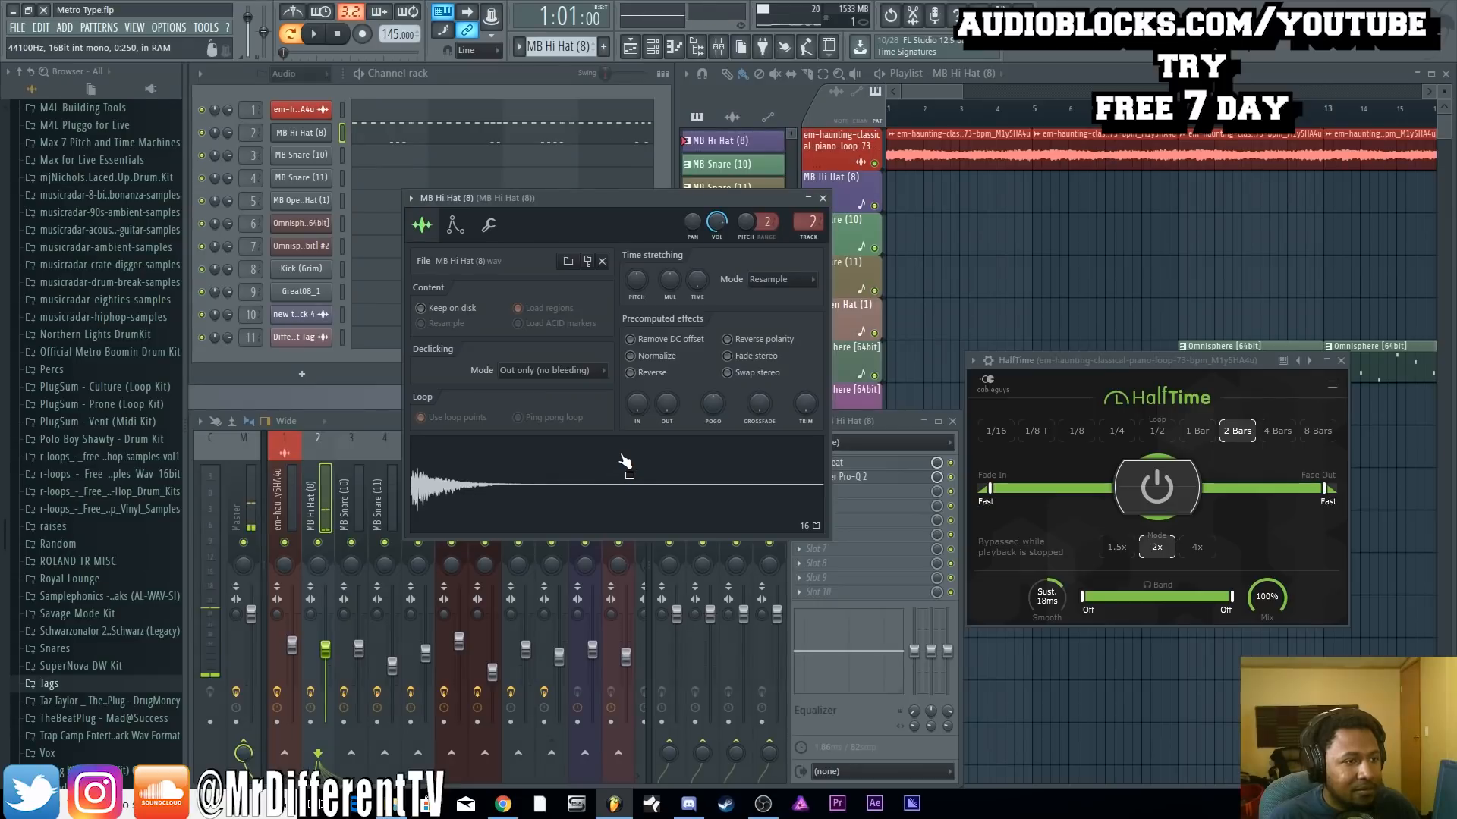
click(530, 82)
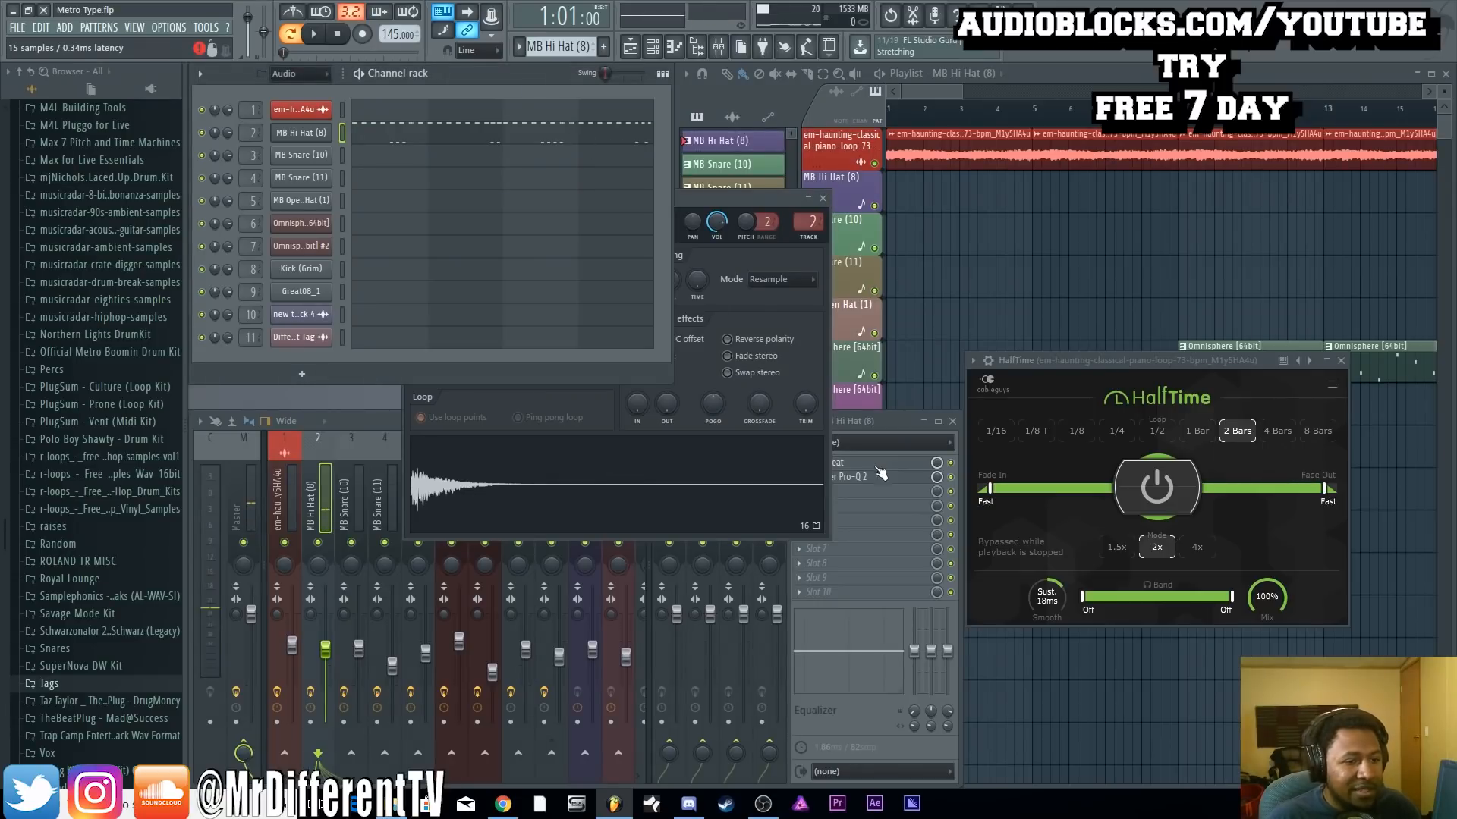
Examine the Gross Beat and FabFilter Pro-Q 2 settings on the MB Hi Hat (8) mixer track, closing each plugin window
click(867, 421)
click(865, 462)
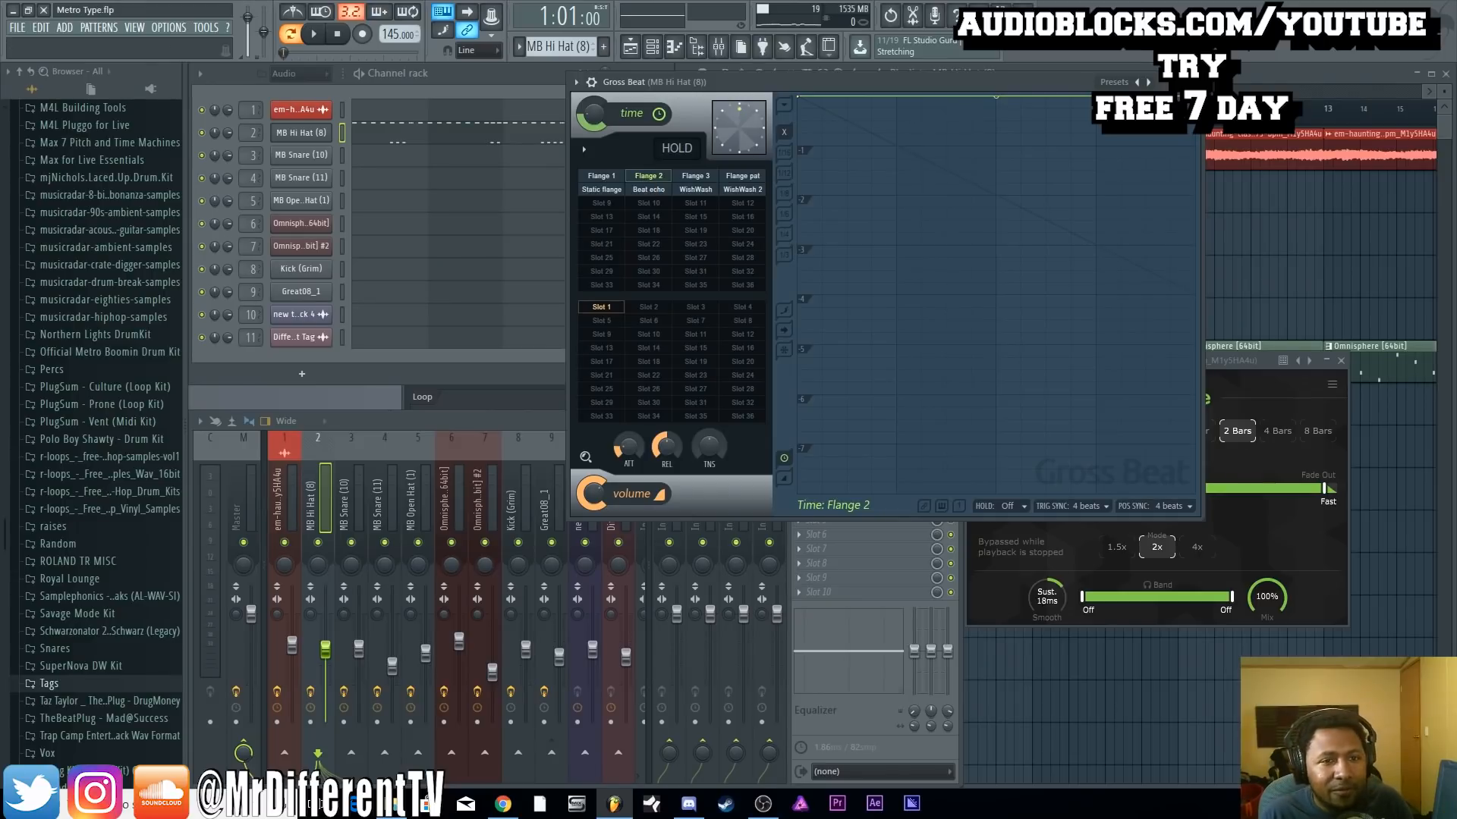
click(1179, 82)
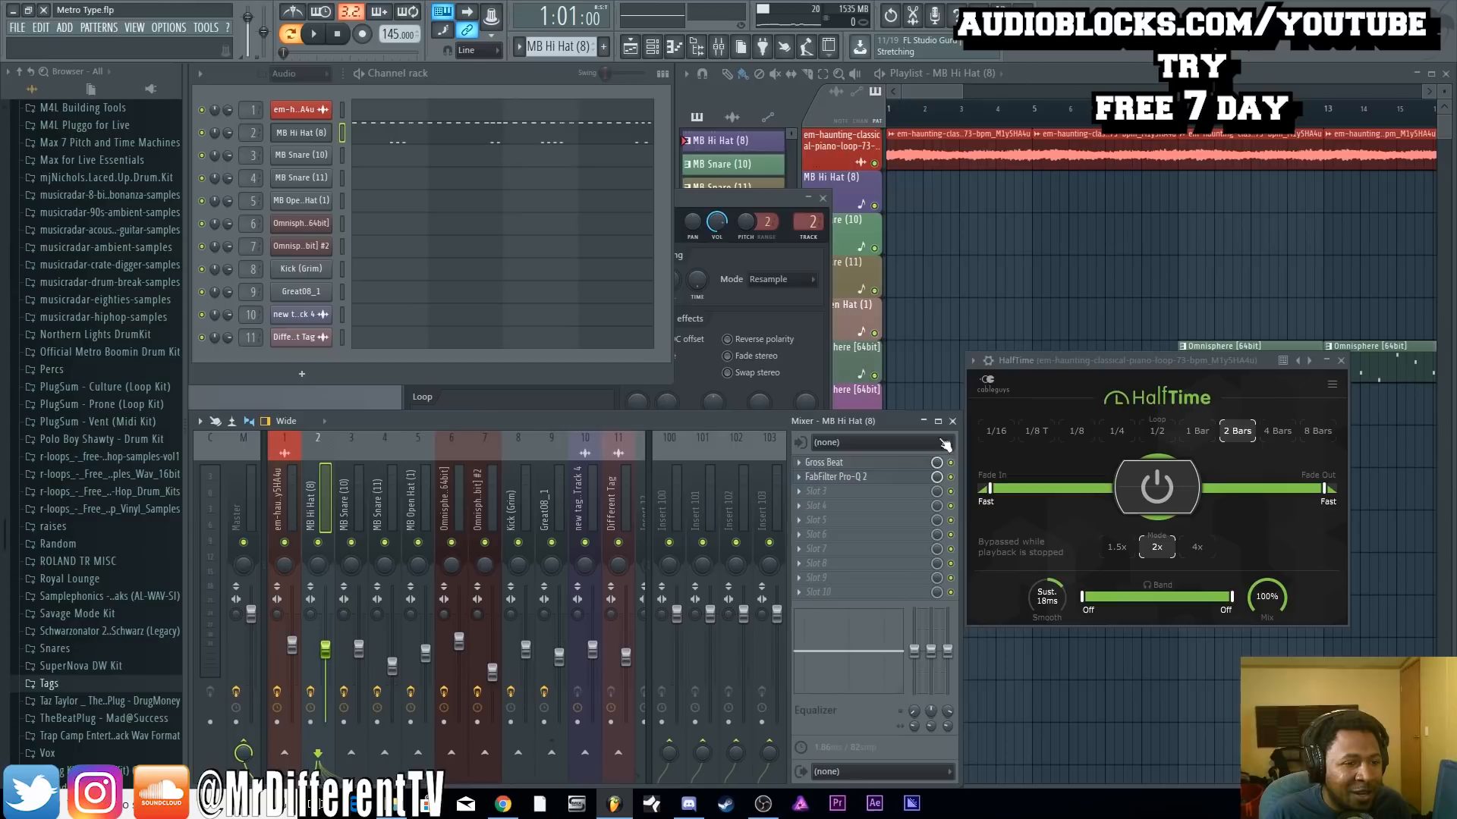
click(849, 478)
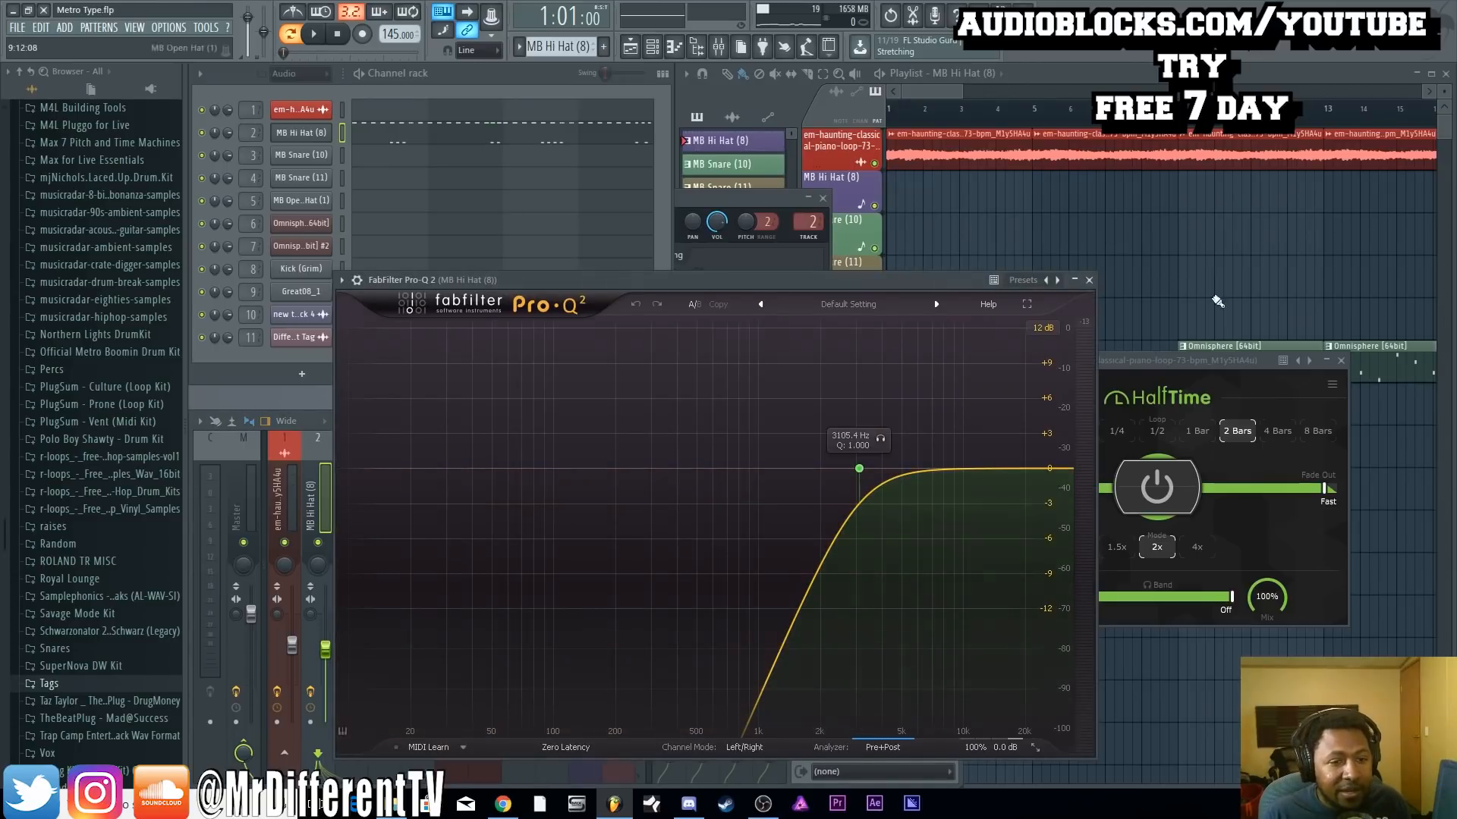
click(1088, 280)
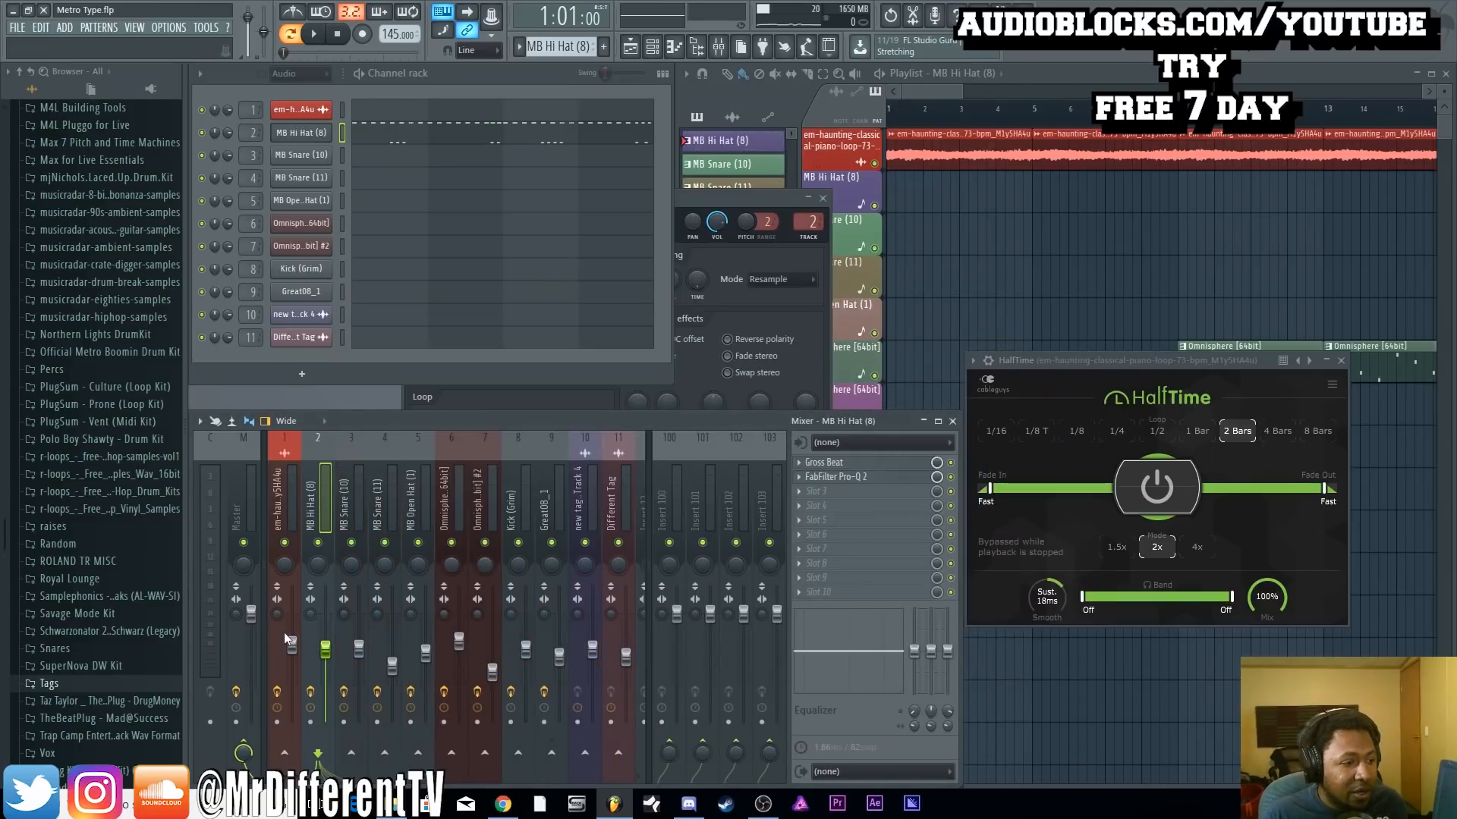
Compare the hi-hat pattern by playing it with its mixer track's effects bypassed and with them enabled
key(space)
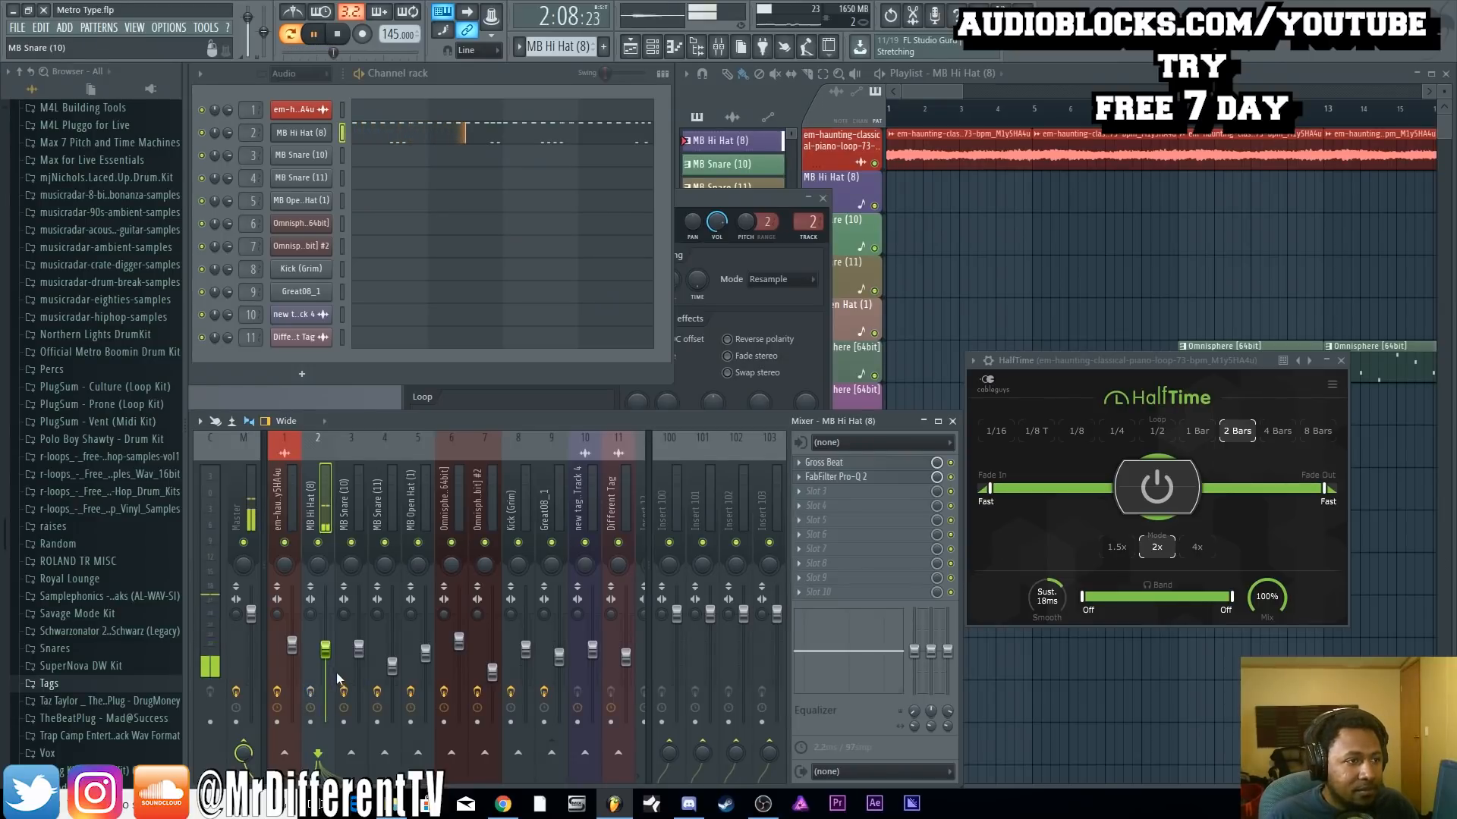
key(space)
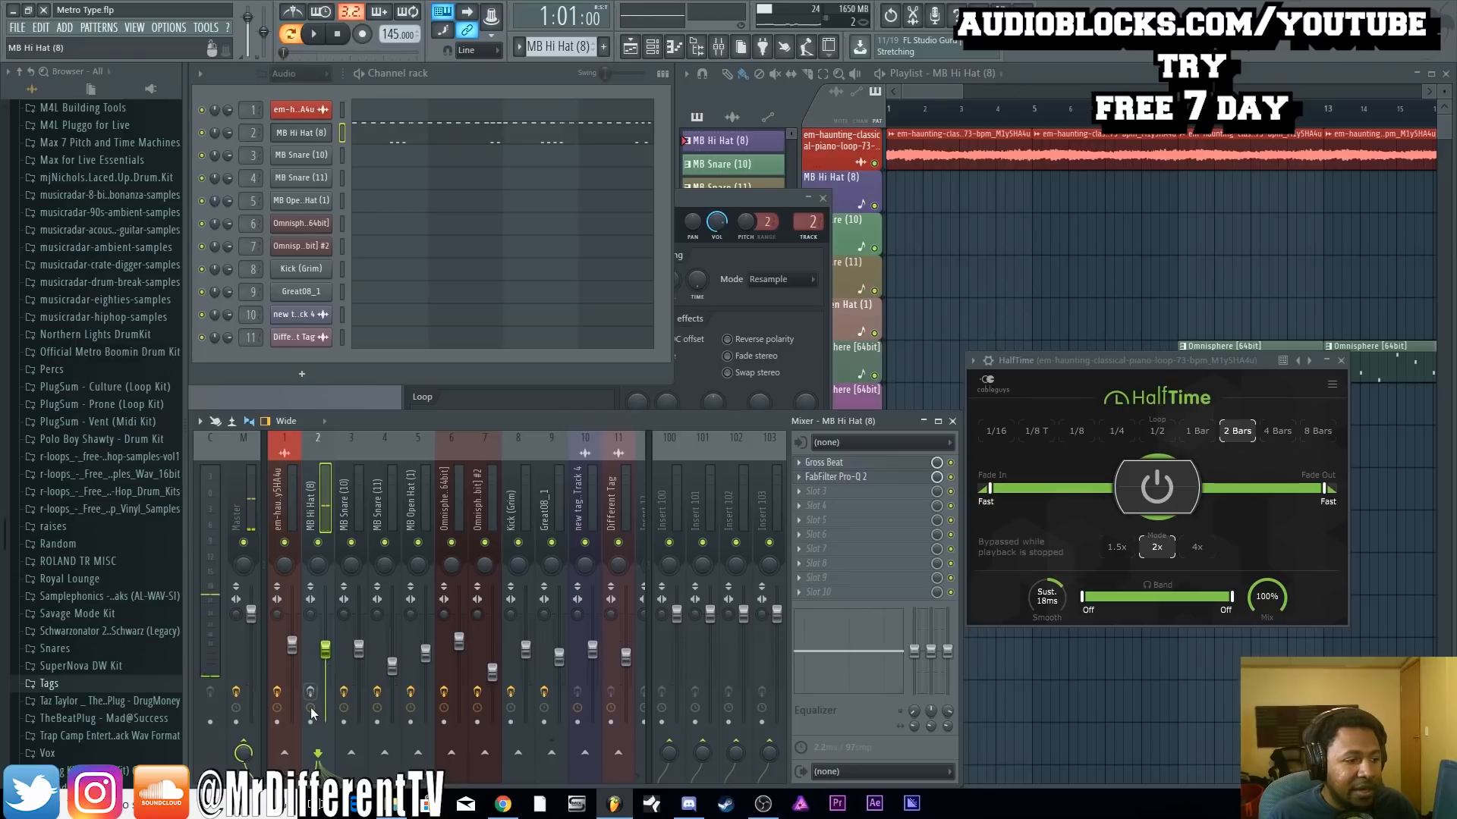
key(space)
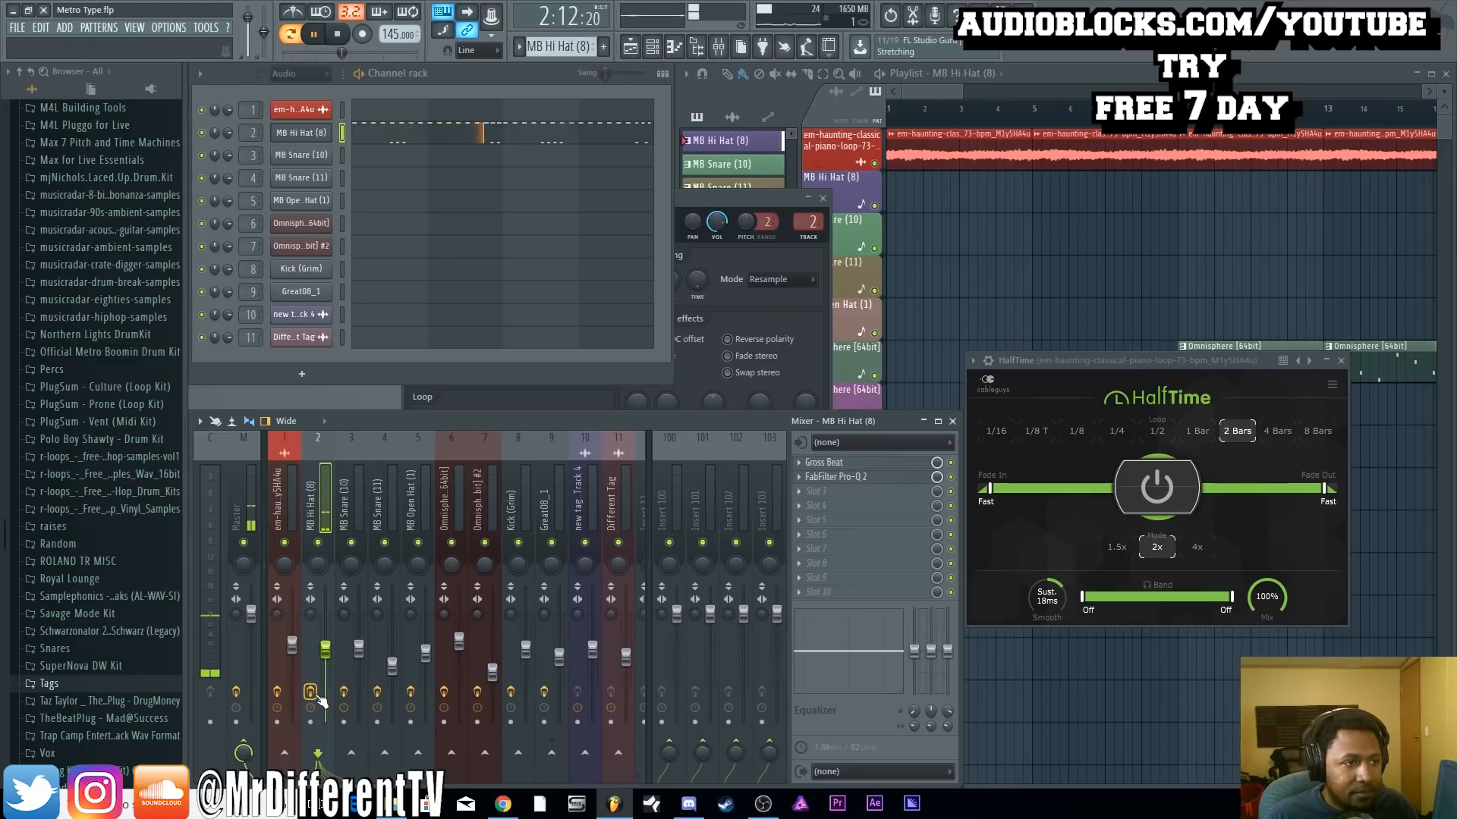
key(space)
Open the MB Hi Hat (8) notes in the piano roll and view the randomizer, closing it without accepting
click(410, 129)
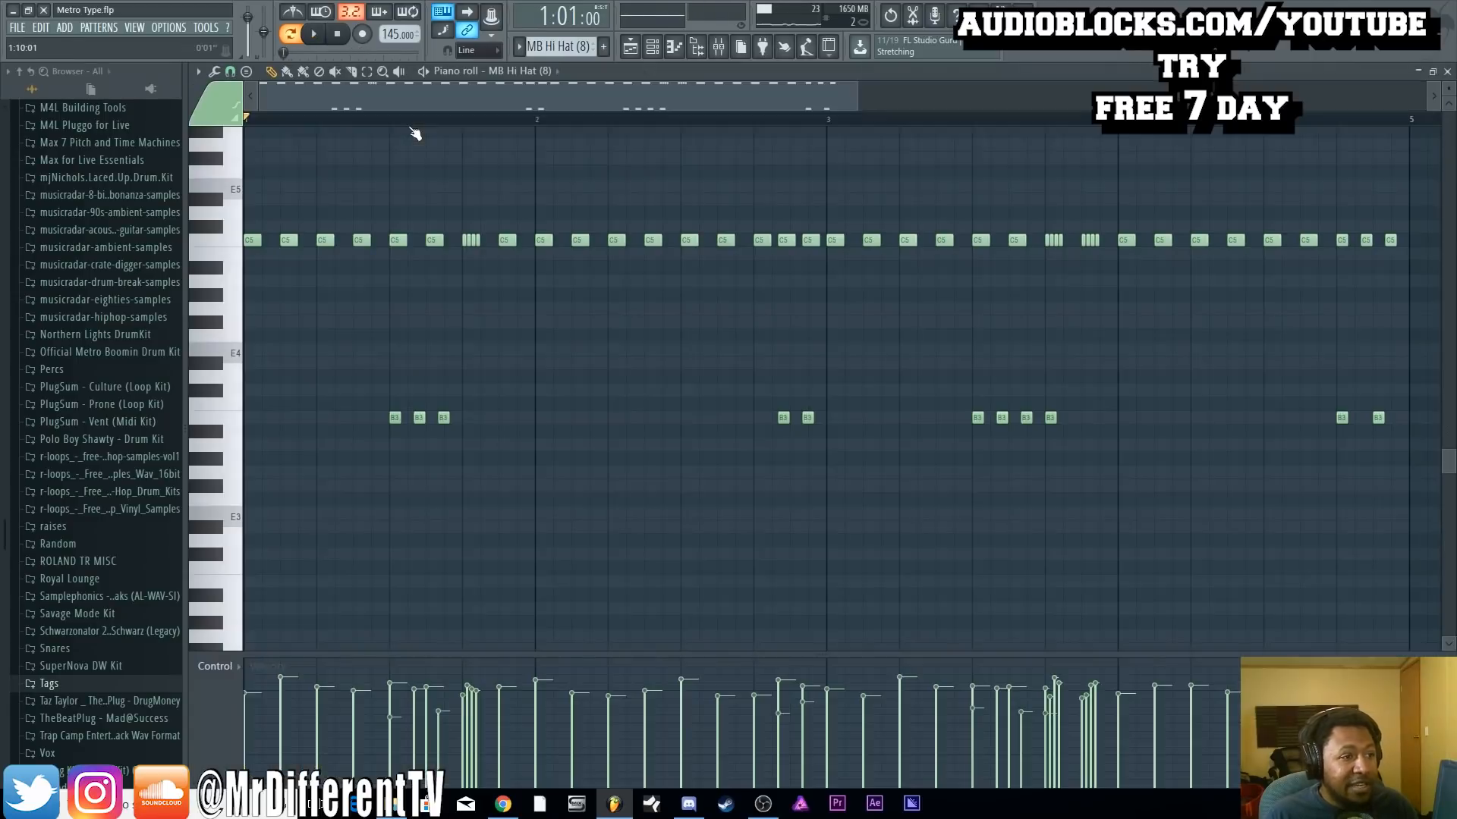
scroll(751, 251, up, 3)
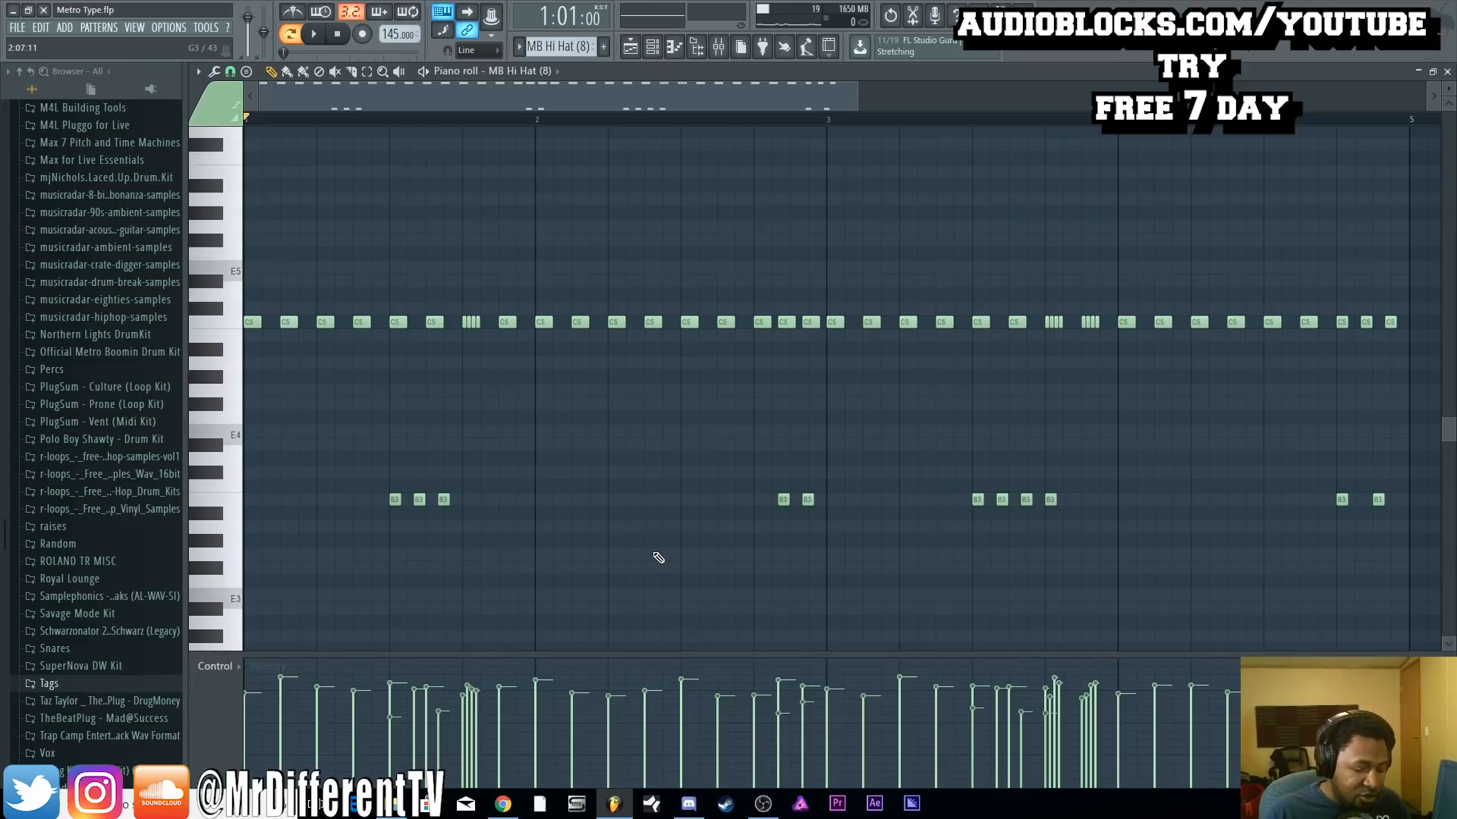
key(alt+r)
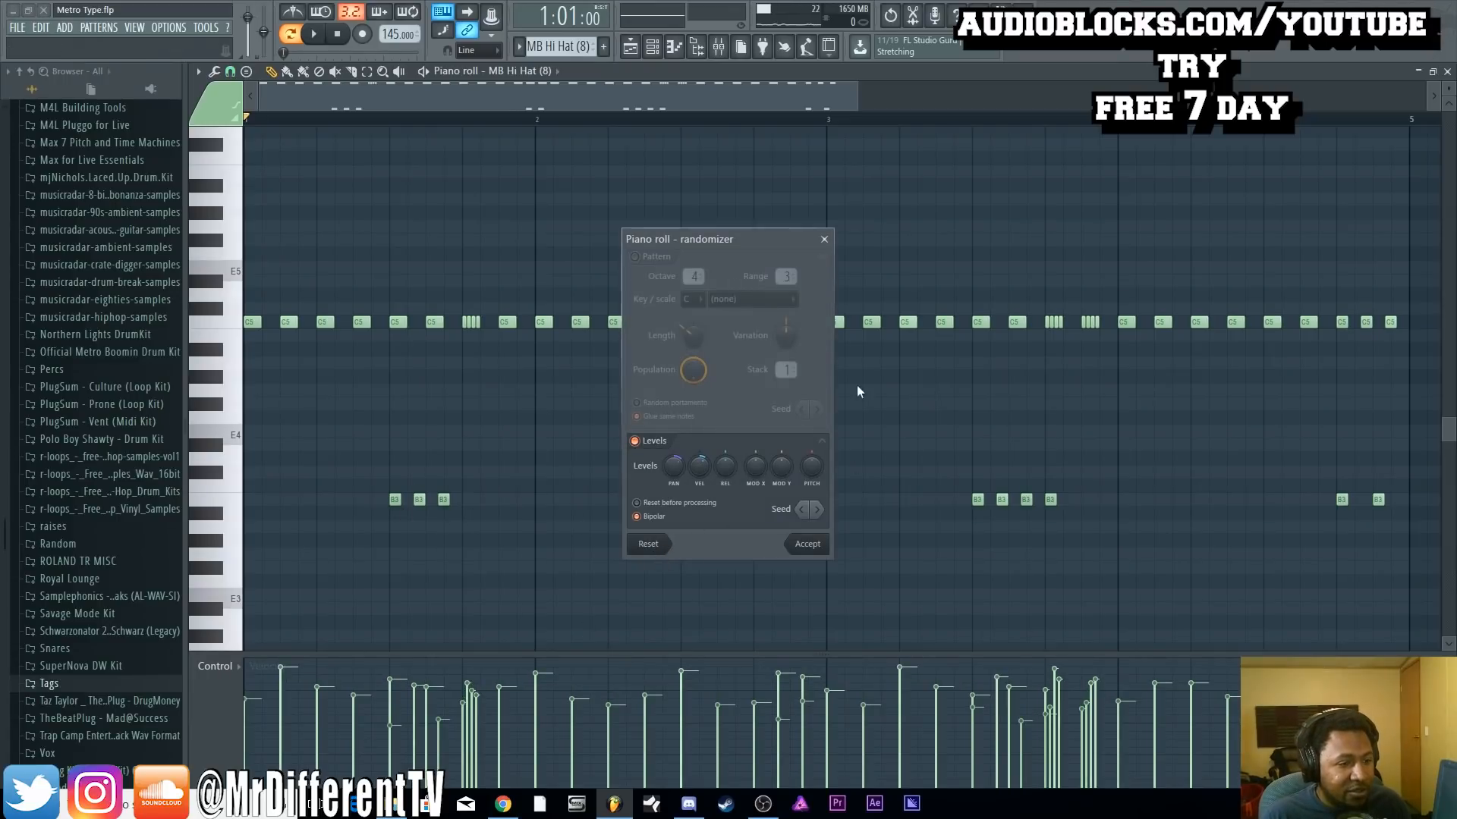
click(824, 239)
Show note pan for the hi-hat notes, play the pattern in the piano roll, and close the piano roll
click(236, 666)
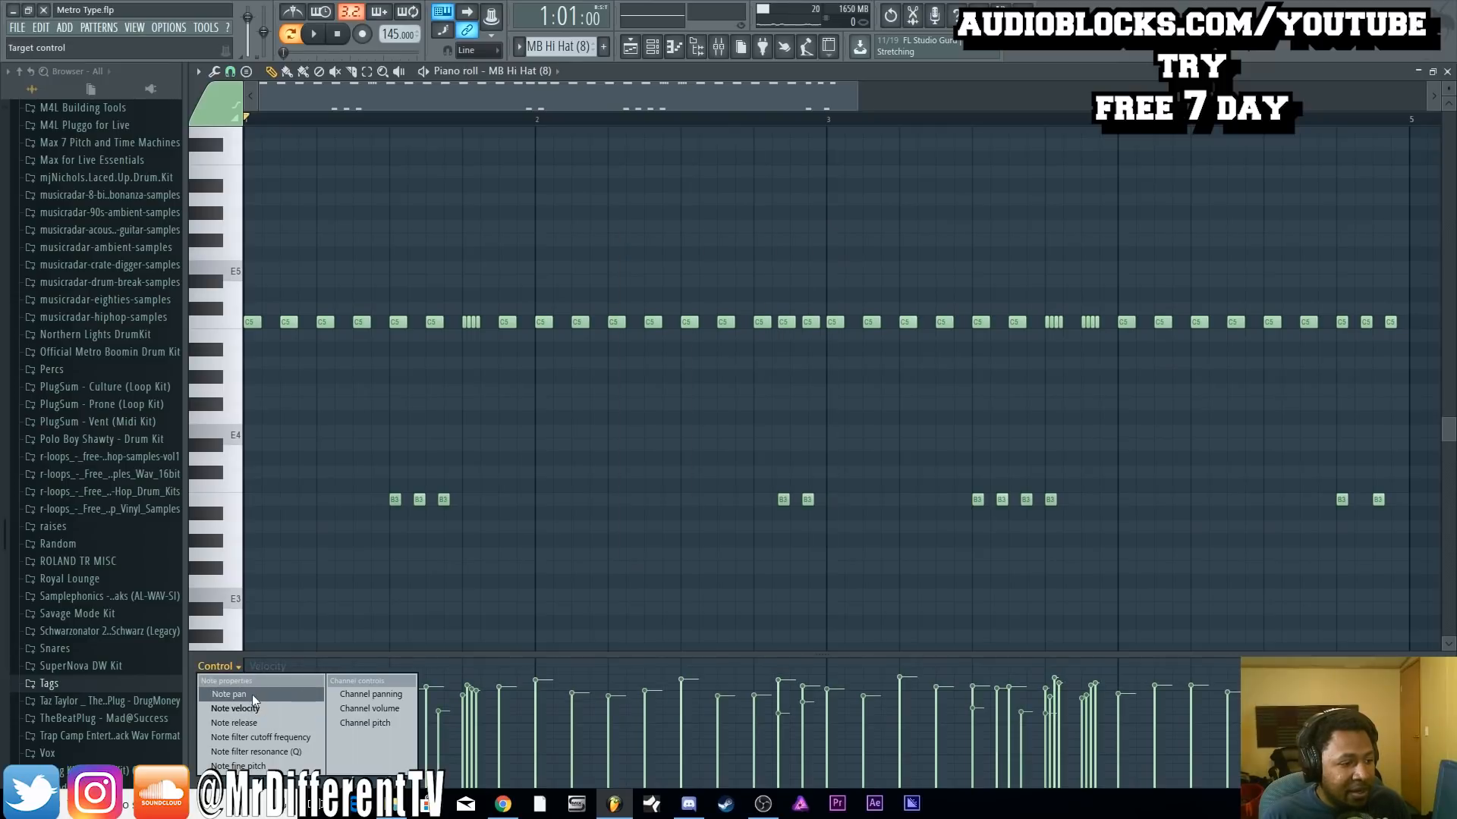
click(227, 694)
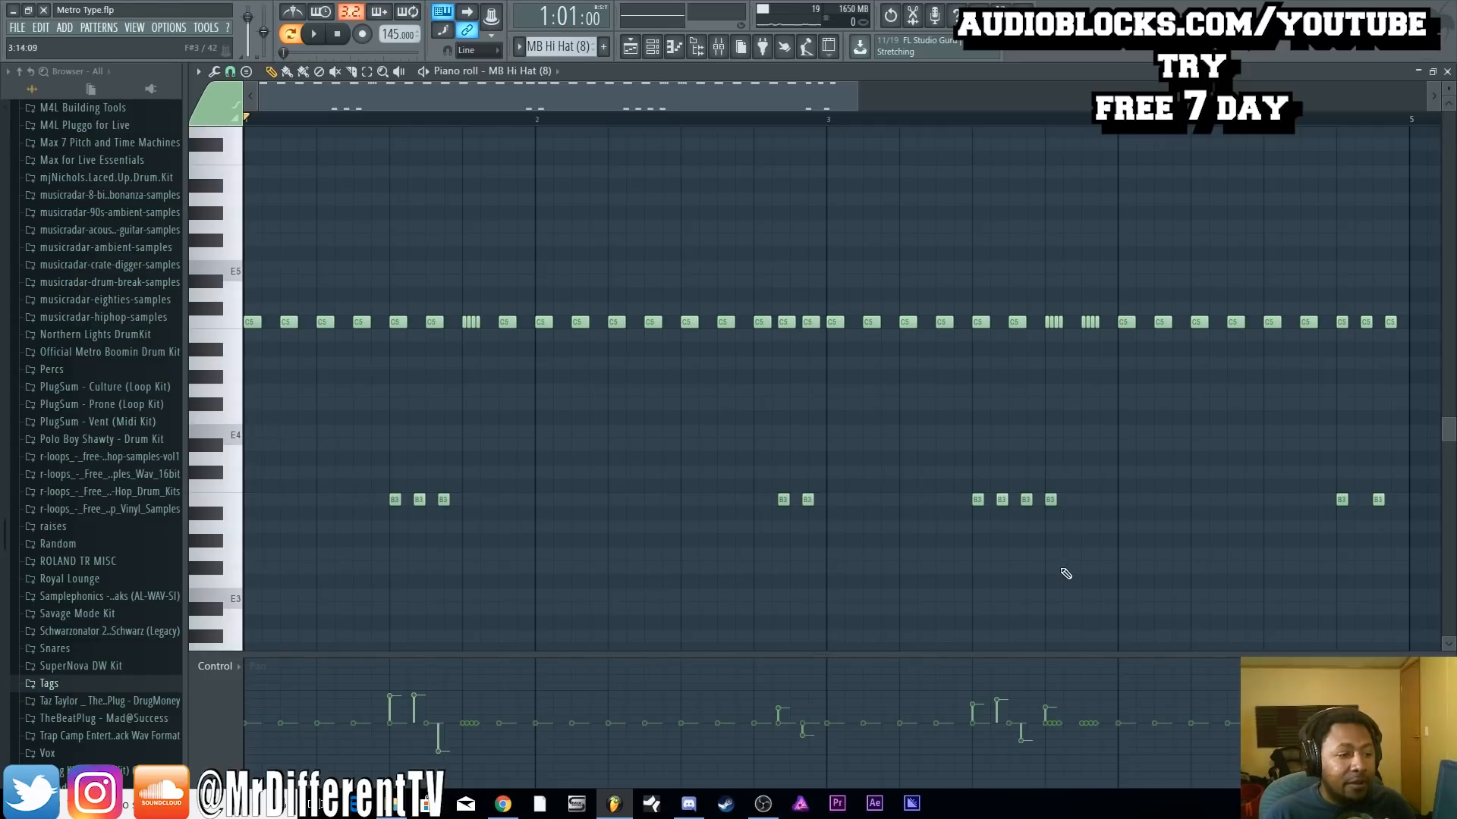
key(space)
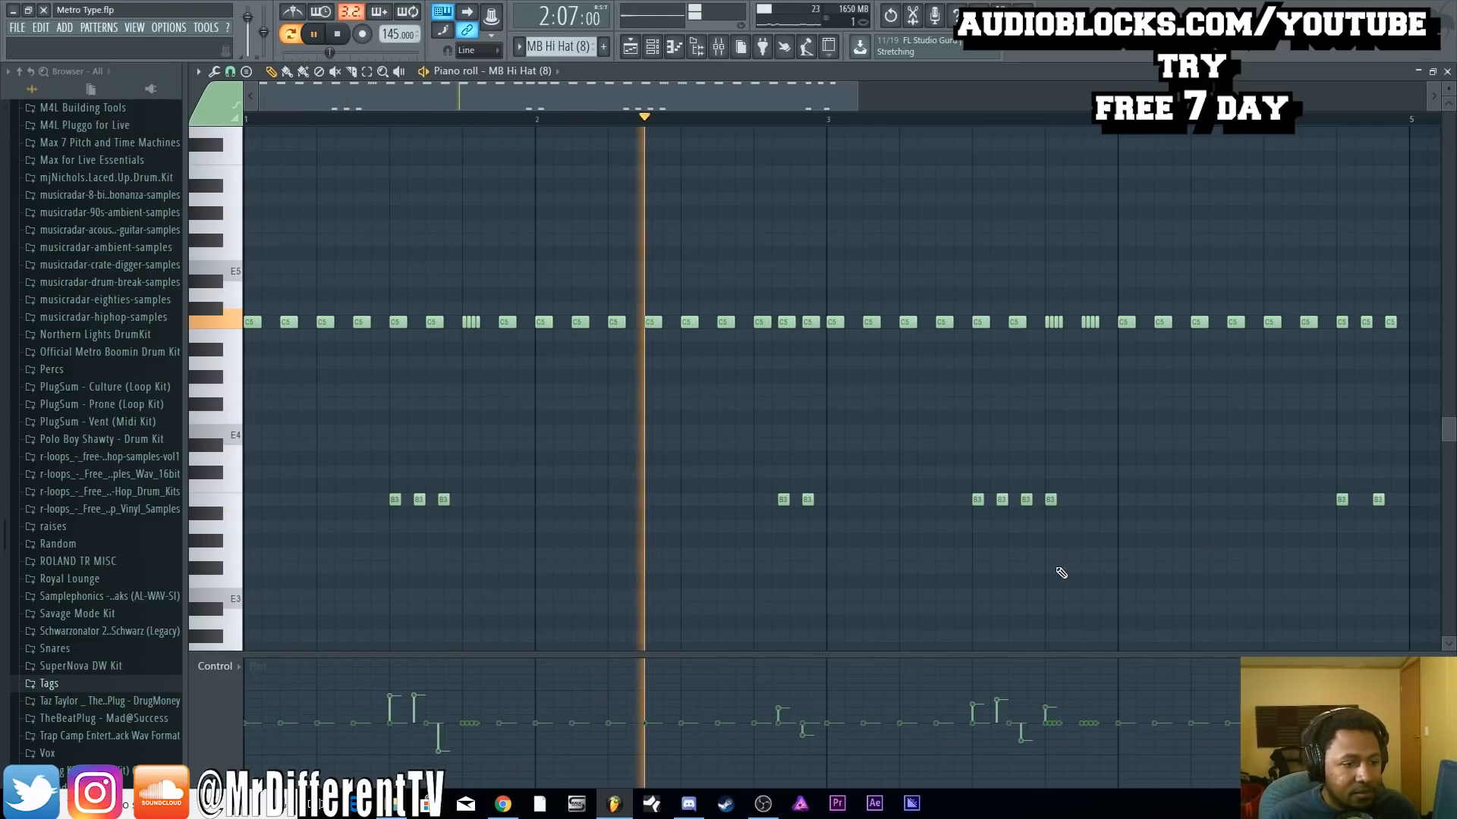
key(space)
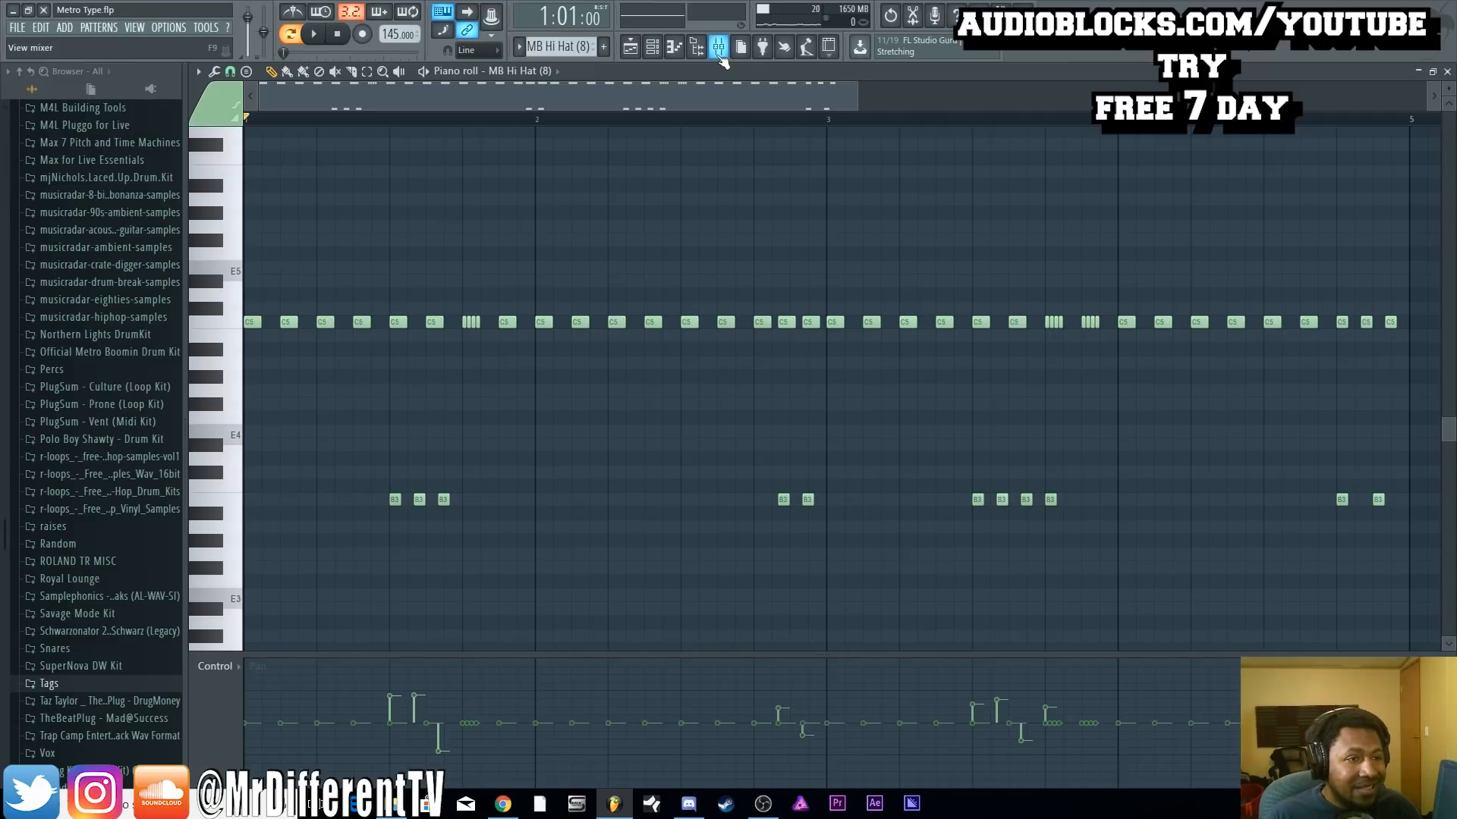
click(1447, 71)
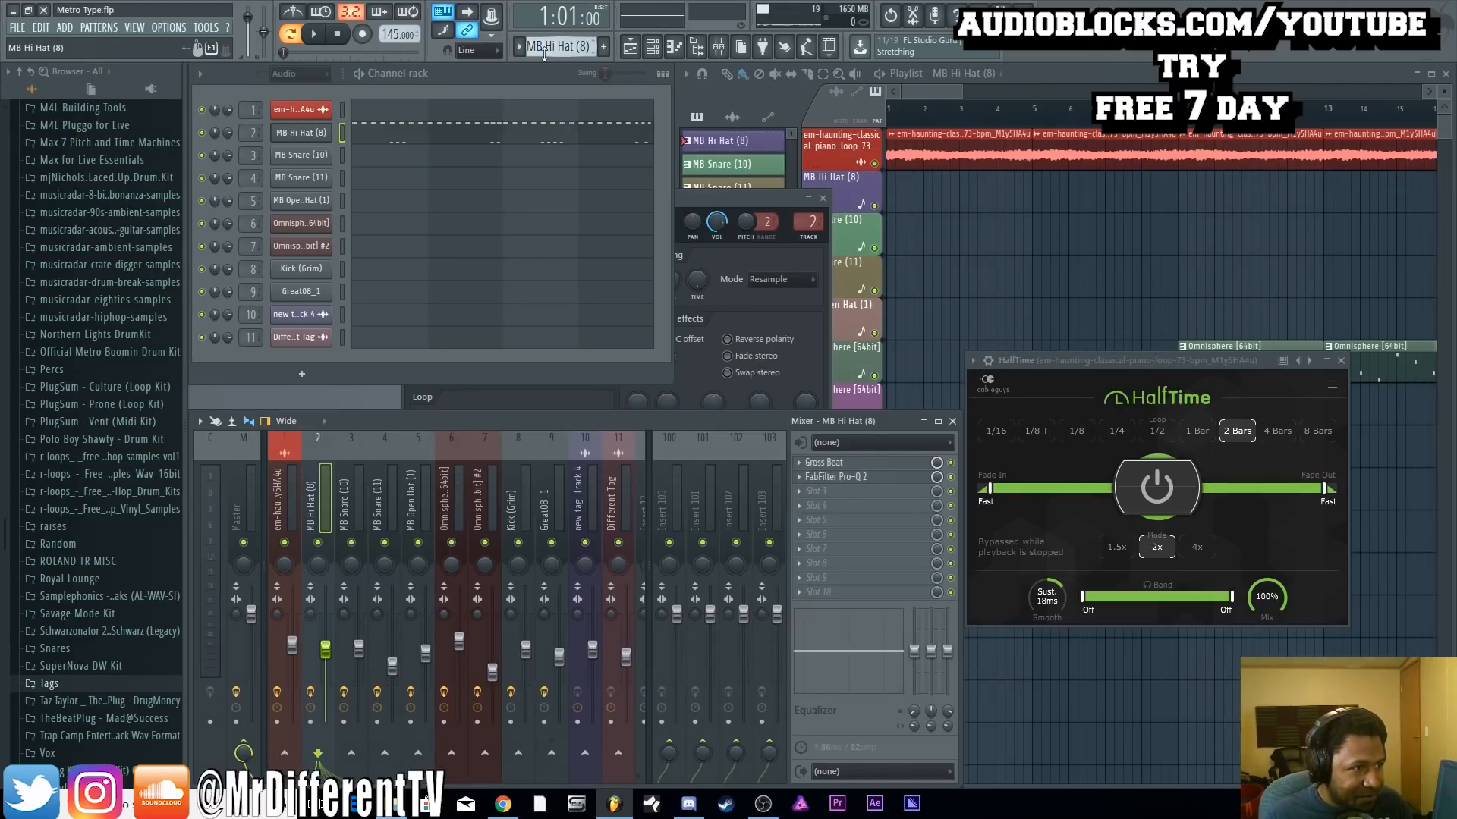
Select the MB Snare (10) pattern and audition its channel's sample, closing the sample settings
scroll(544, 47, down, 1)
click(312, 159)
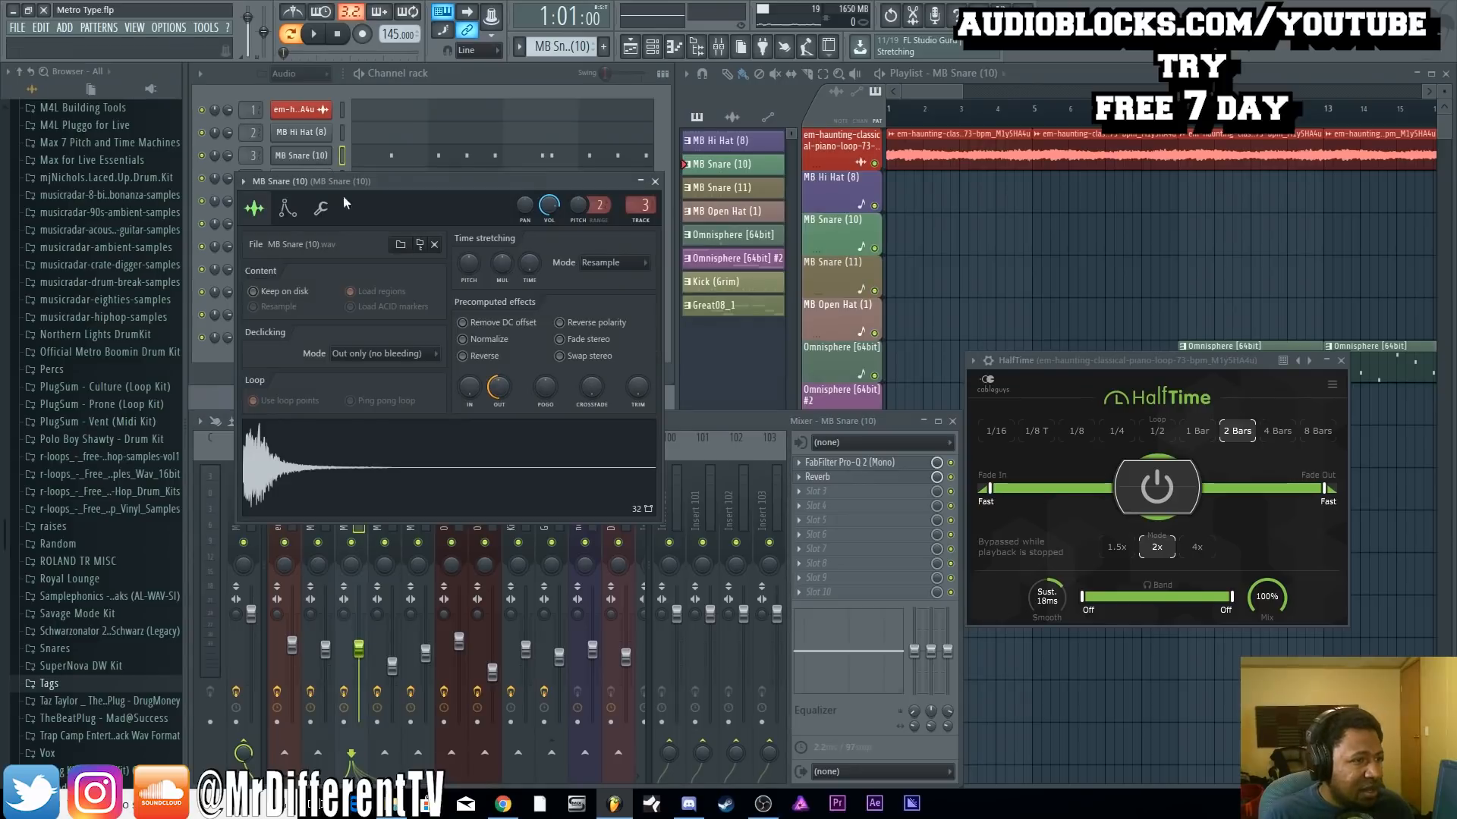
click(431, 483)
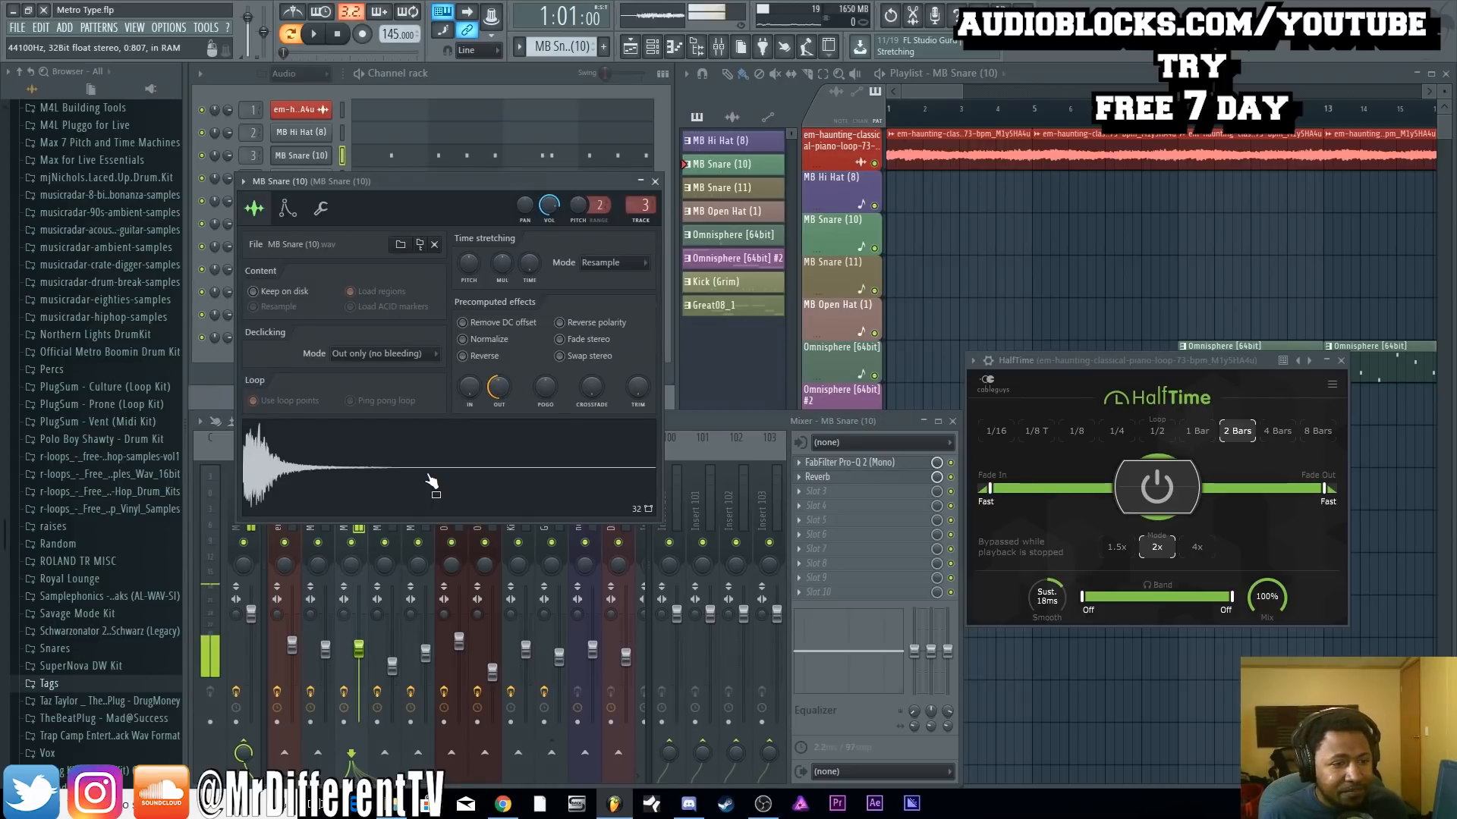
click(656, 181)
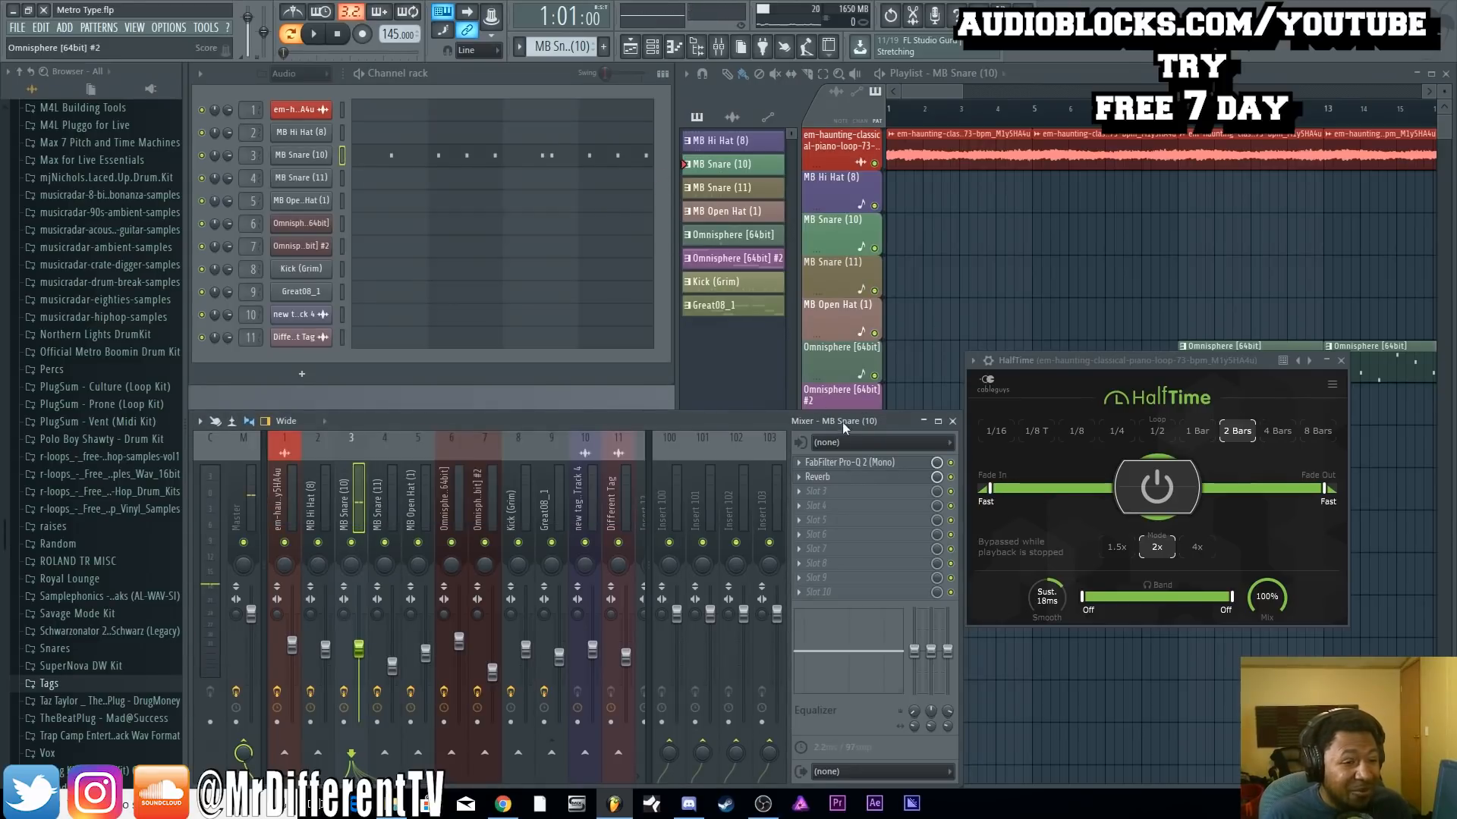
Examine the FabFilter Pro-Q 2 and Reverb settings on the MB Snare (10) mixer track, closing each plugin window
click(857, 463)
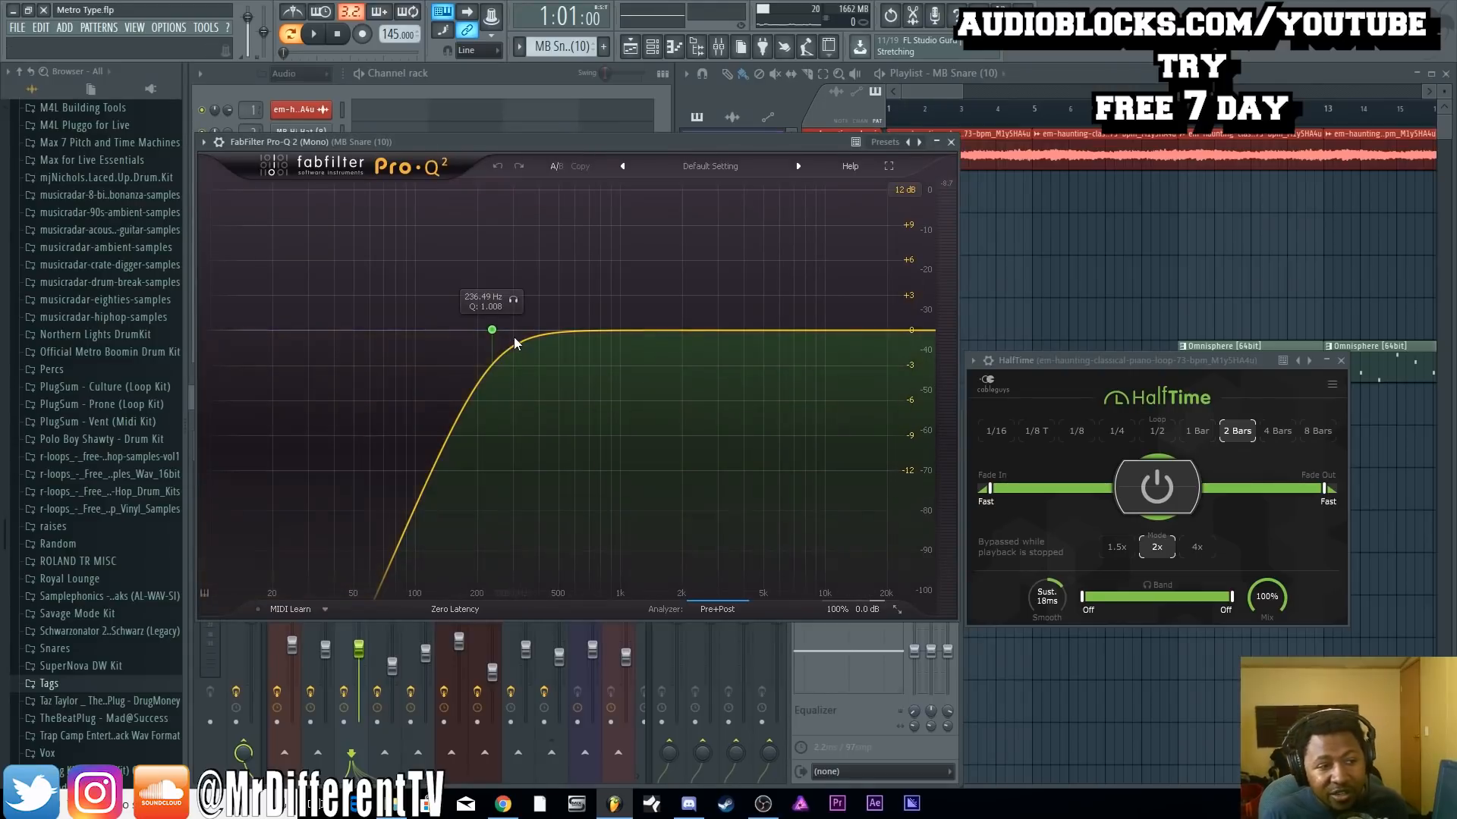
click(938, 143)
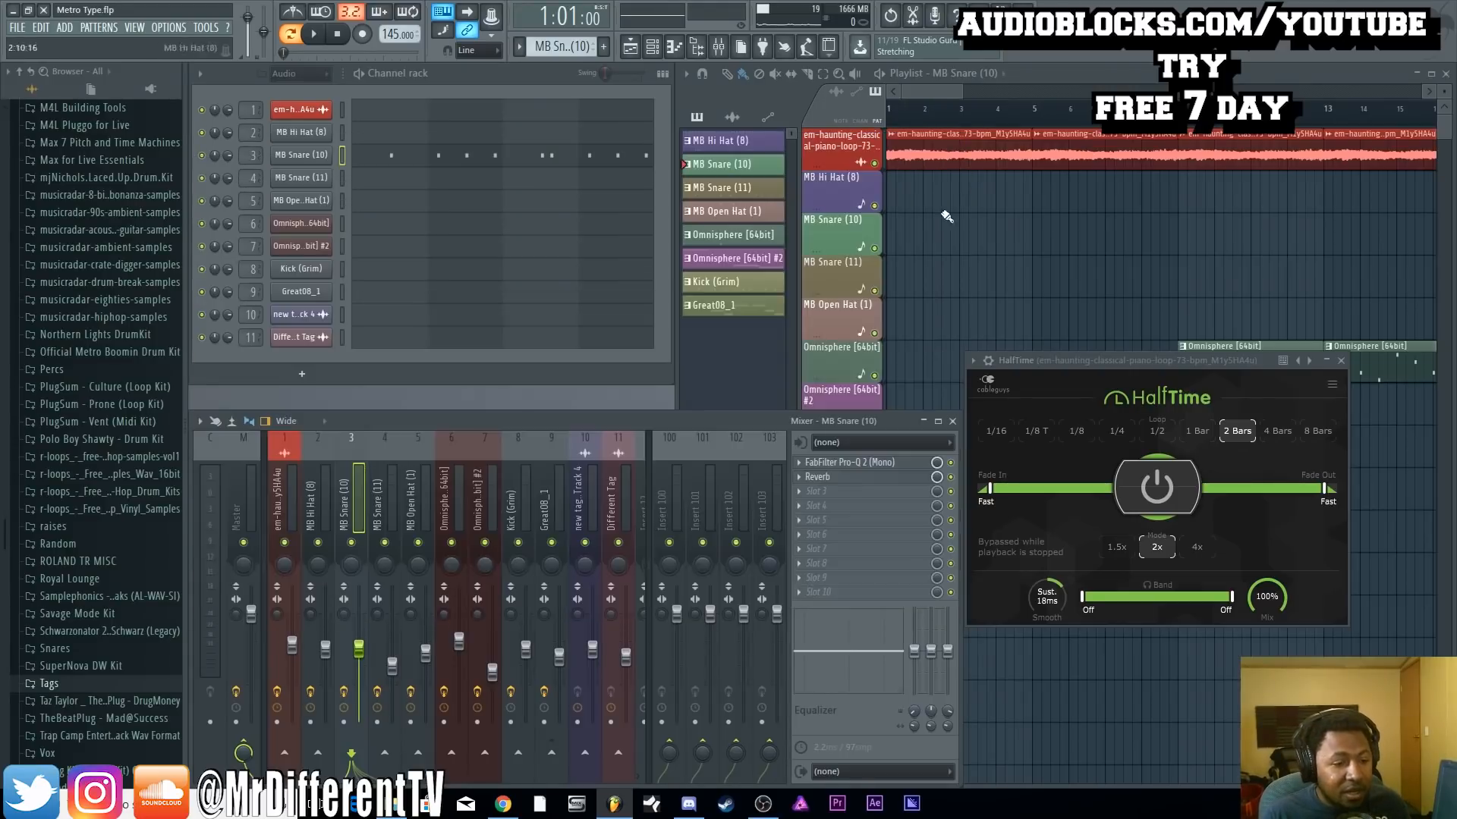
click(819, 477)
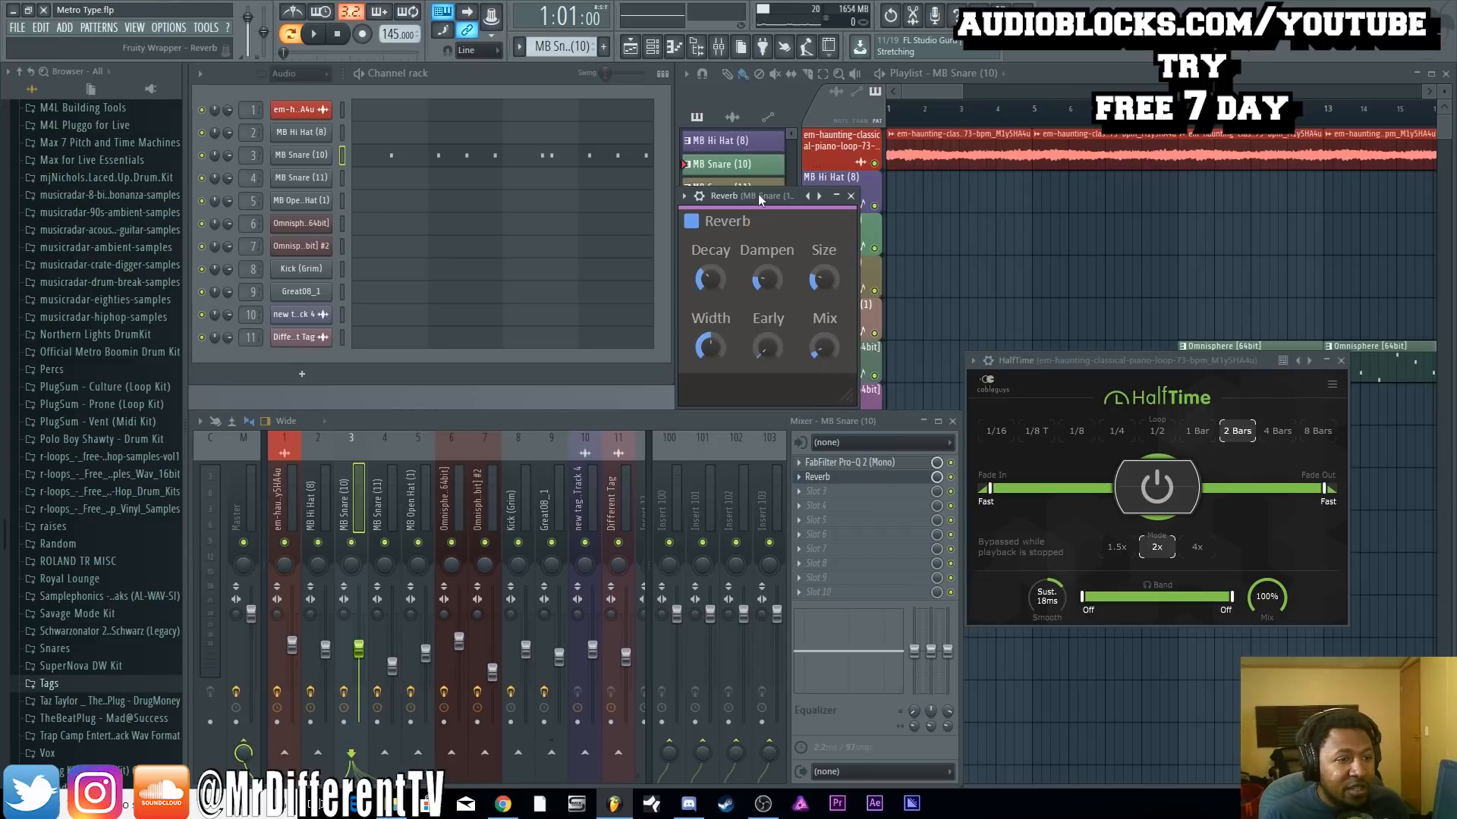
drag(757, 194, 757, 76)
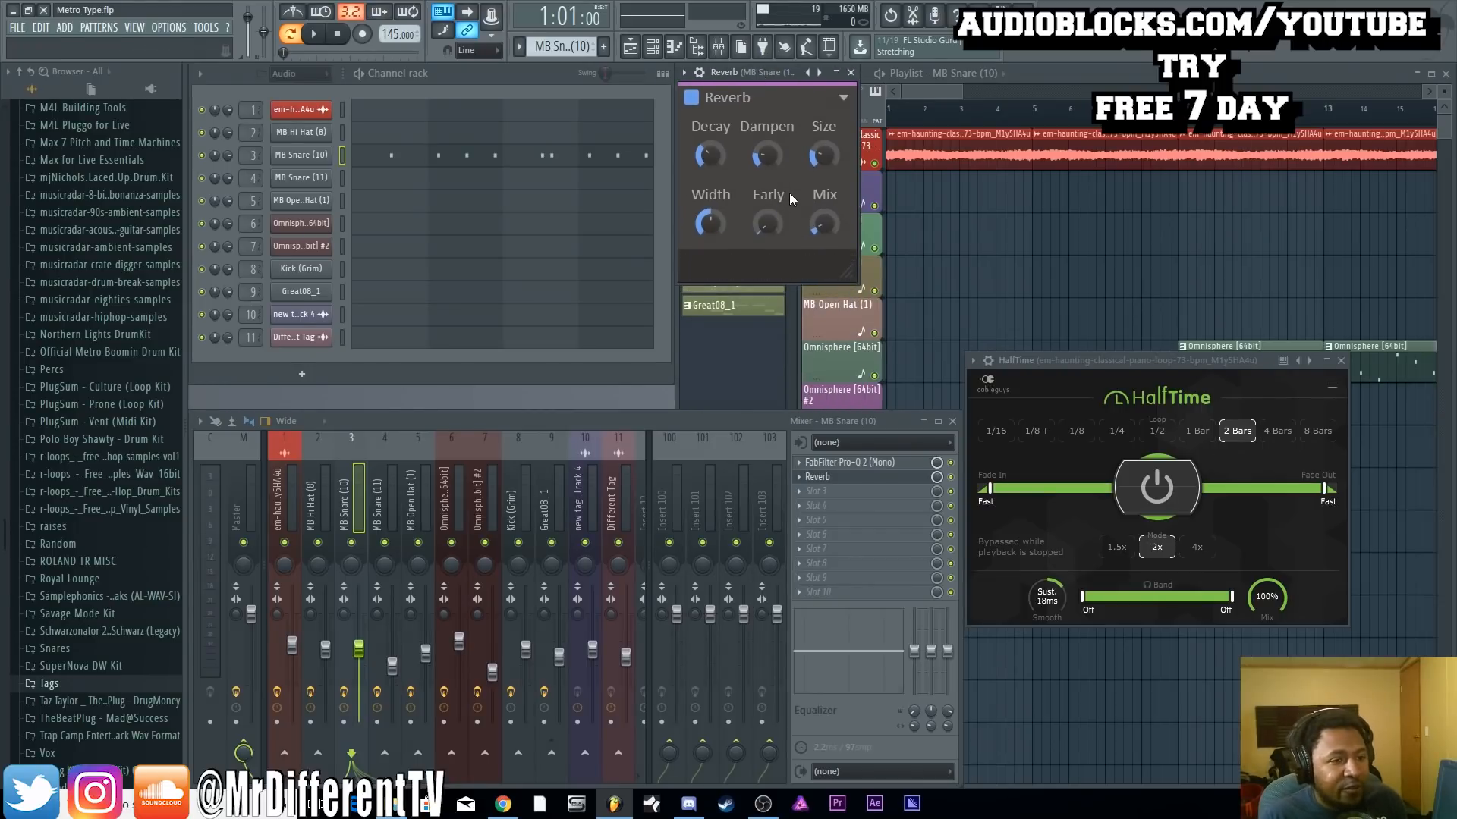
mouse_move(851, 270)
mouse_down()
mouse_move(945, 392)
mouse_move(865, 287)
mouse_up()
click(858, 72)
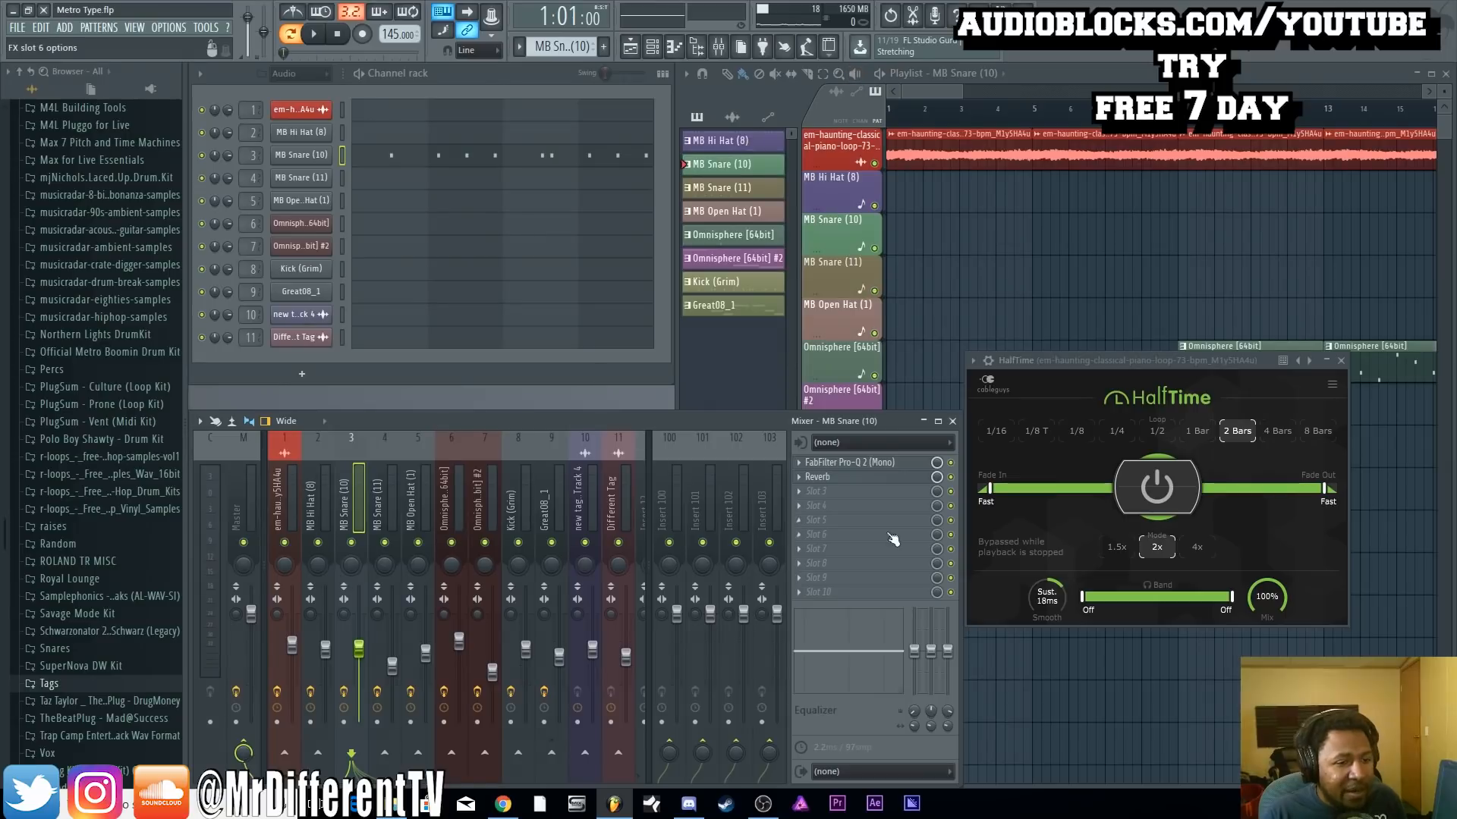
click(888, 477)
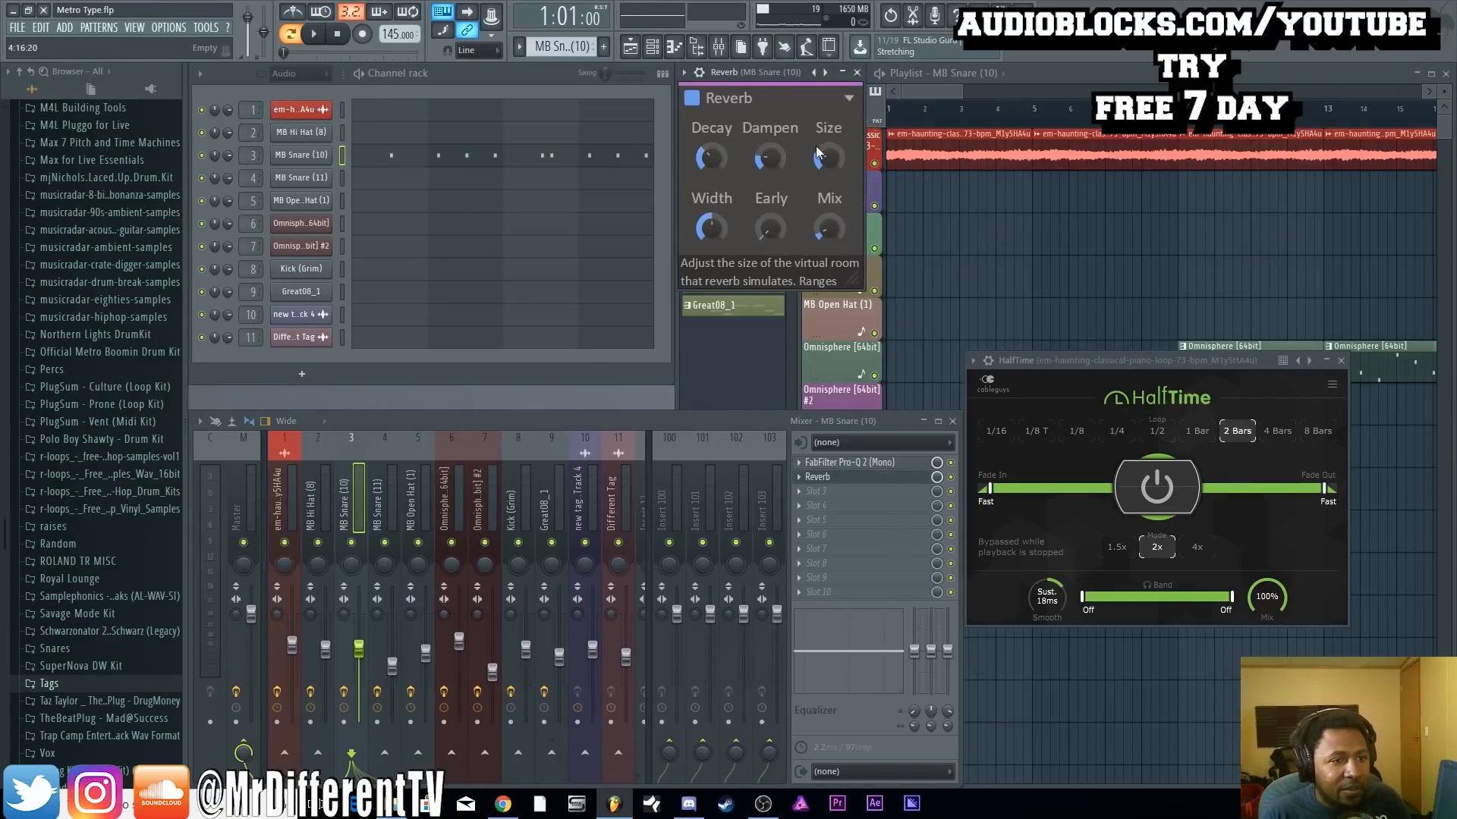
click(857, 72)
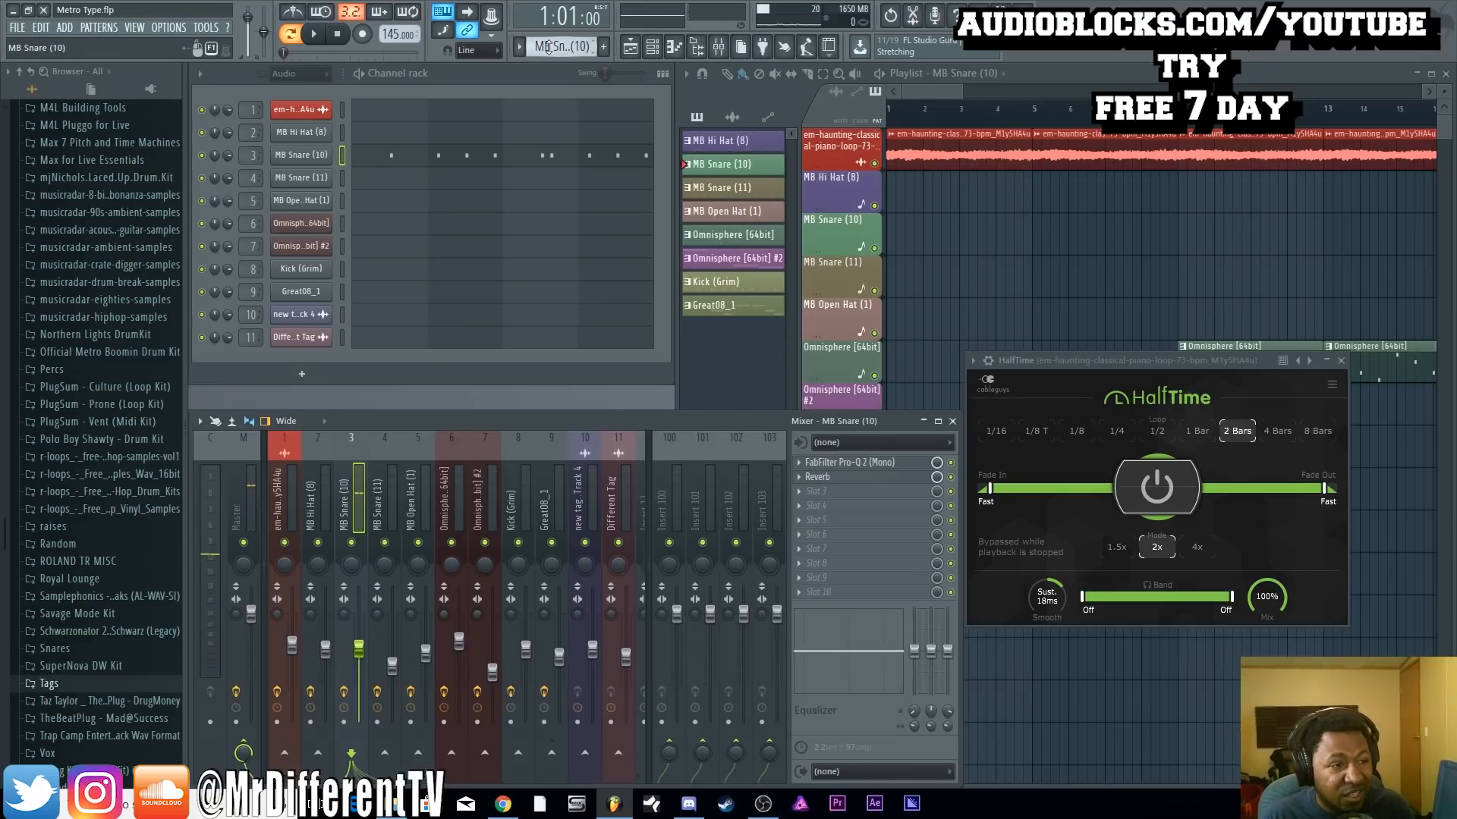
Play and stop the MB Snare (10) pattern, and audition the MB Snare (11) sample in its channel settings
click(325, 42)
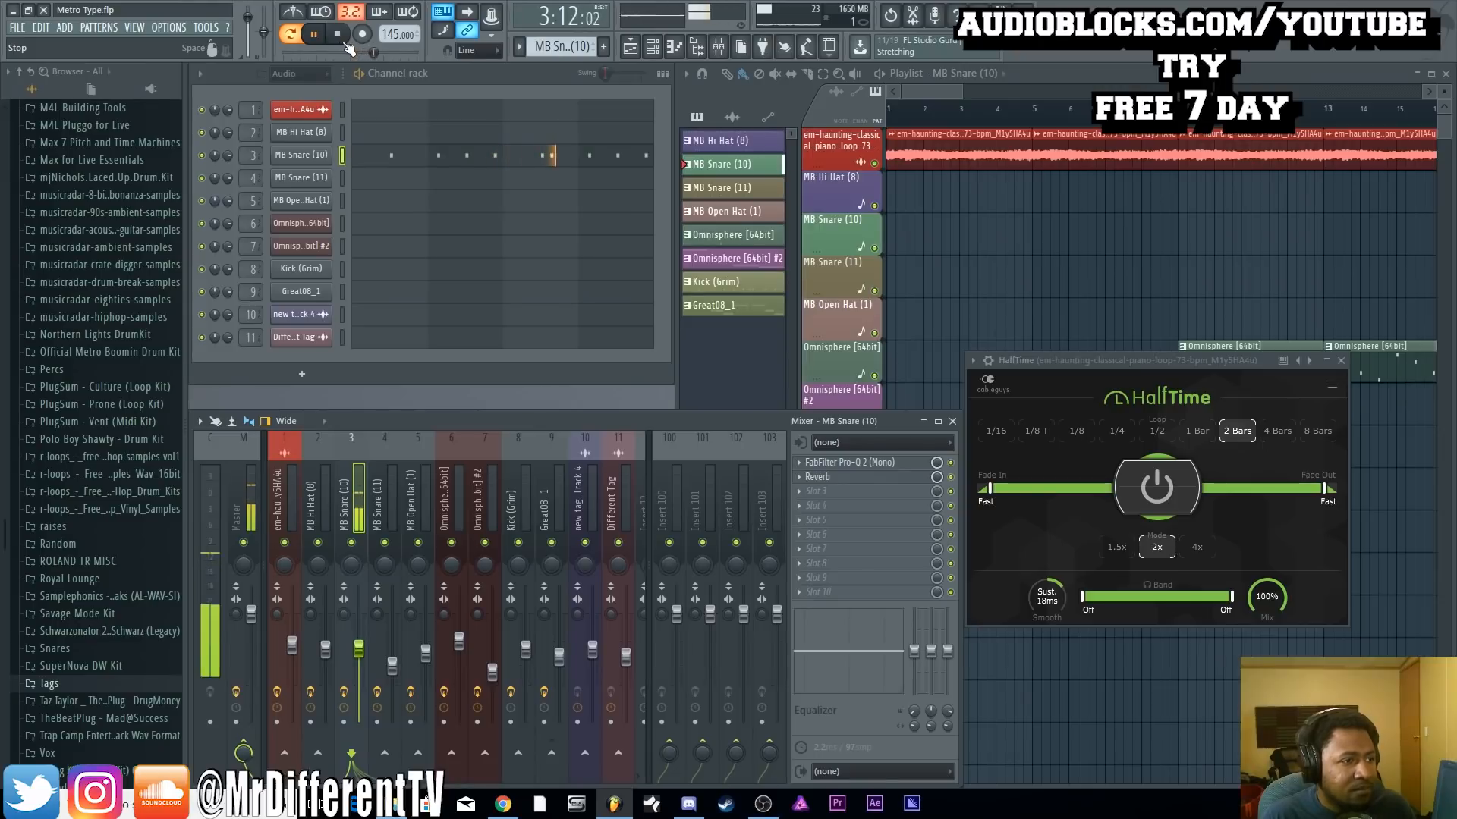
click(346, 44)
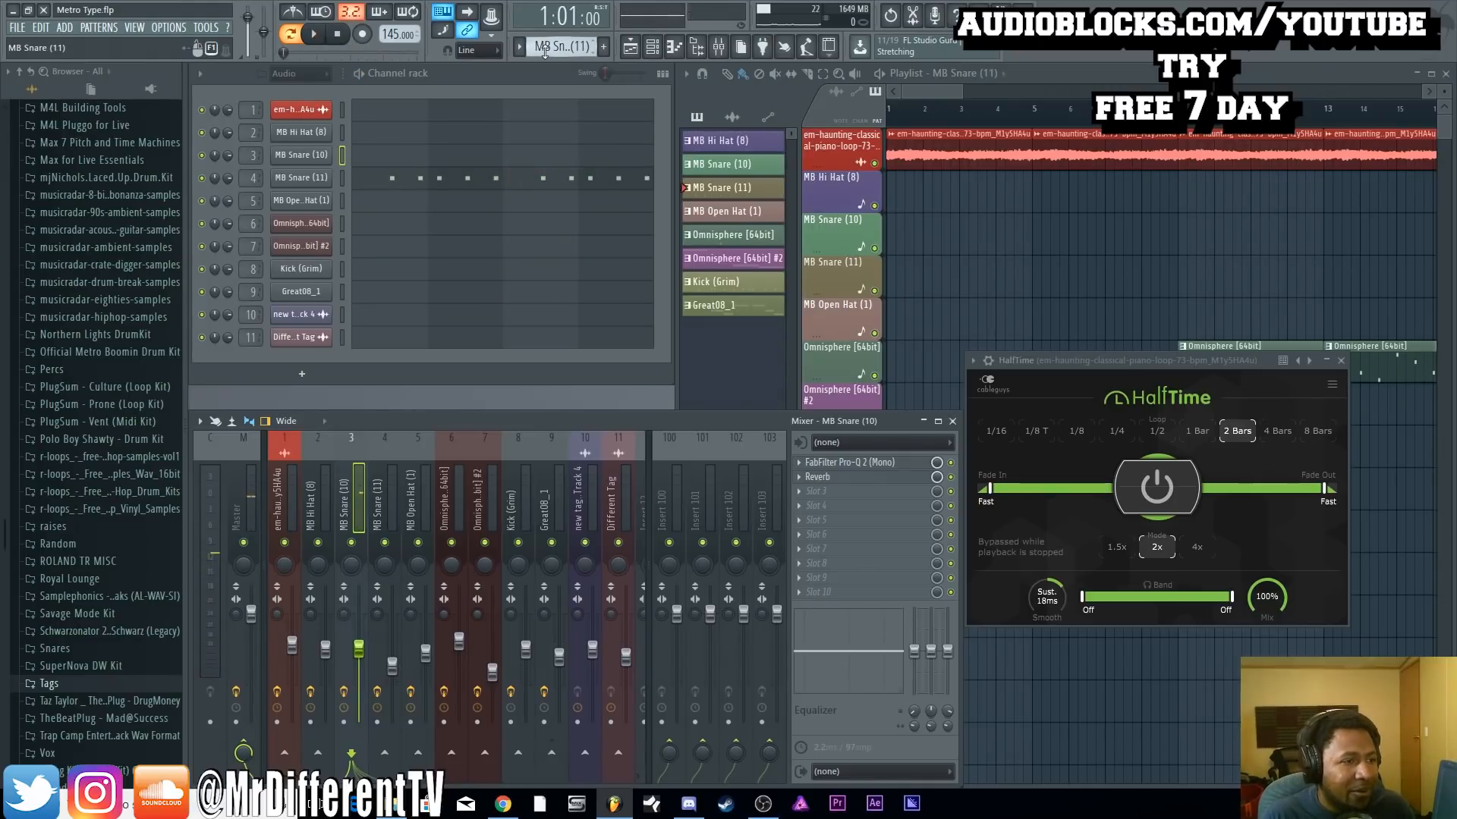
click(301, 177)
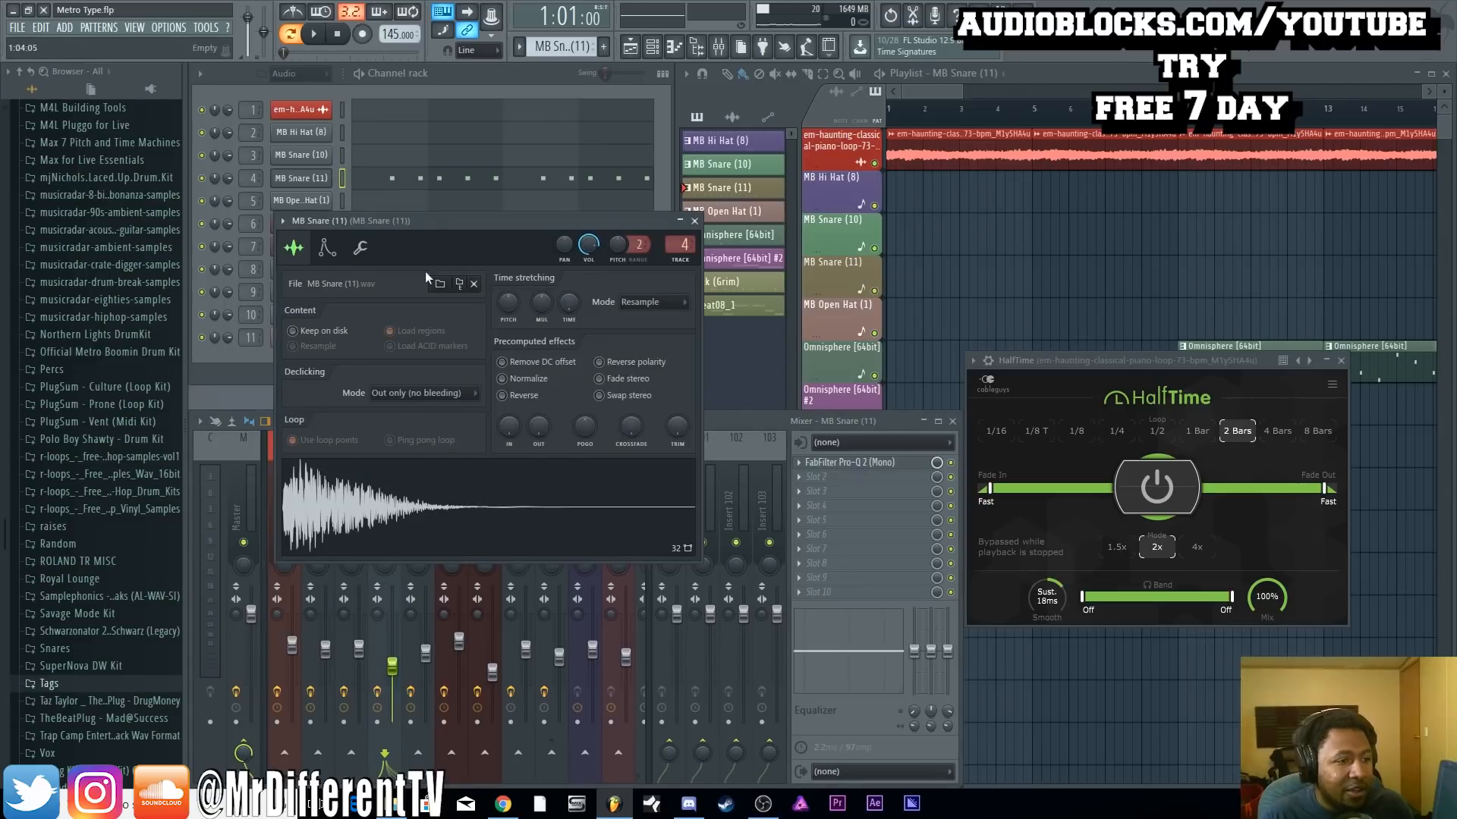
click(514, 528)
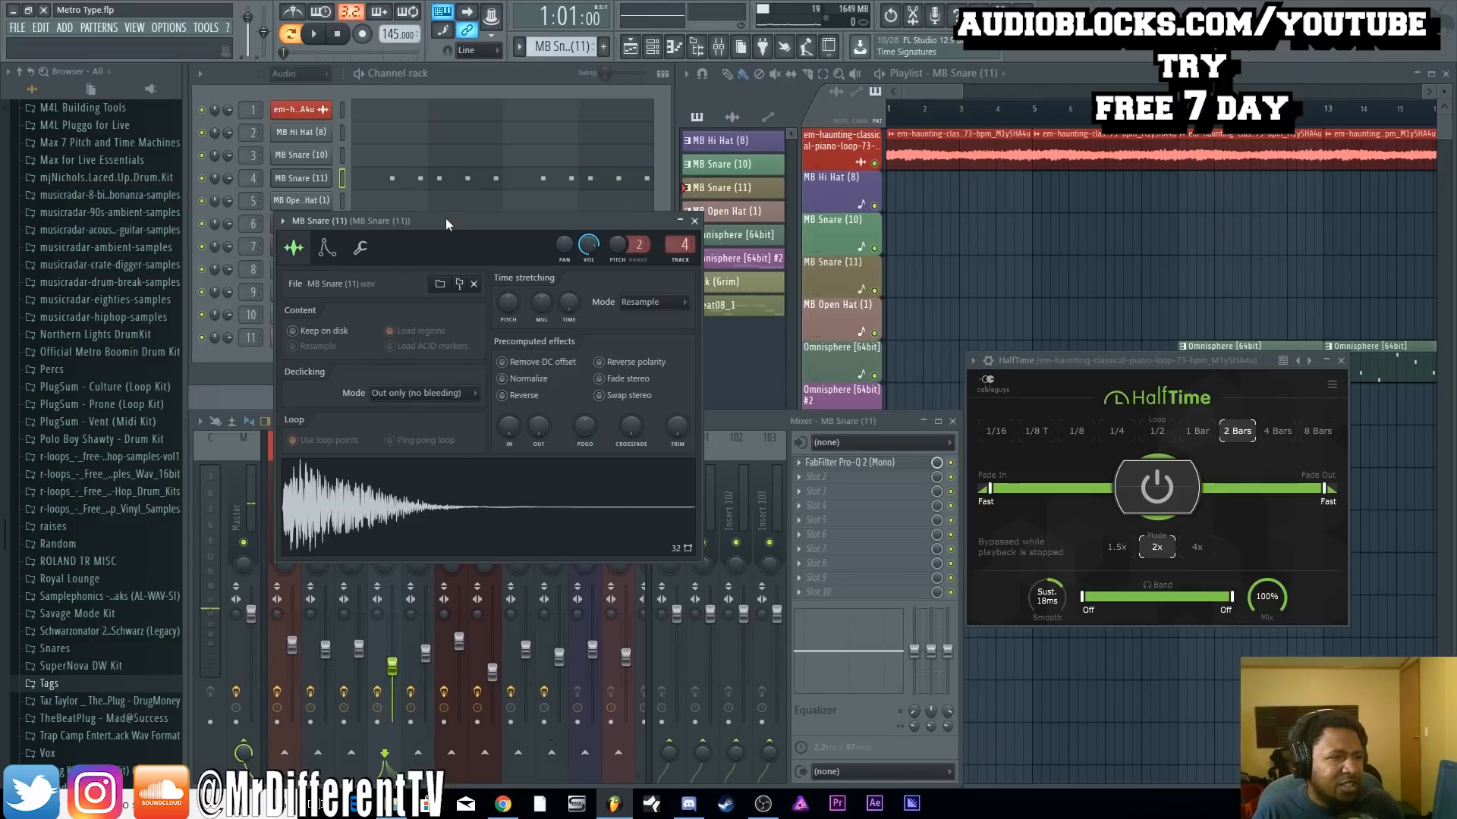
Play the song from bar 25 with only the MB Snare (10) and MB Snare (11) playlist tracks unmuted
drag(918, 90, 1005, 113)
click(1003, 110)
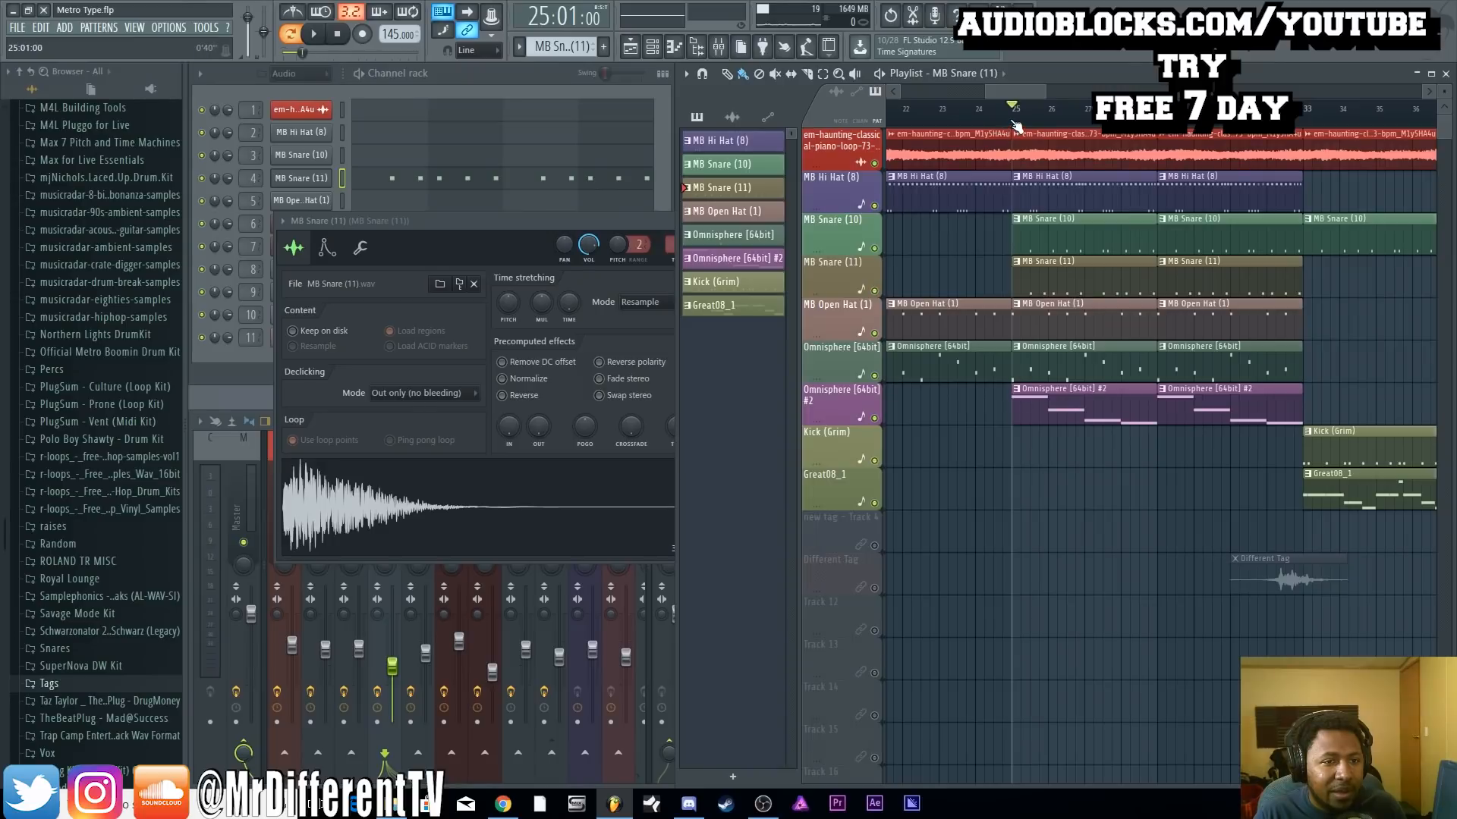
click(874, 249)
click(875, 291)
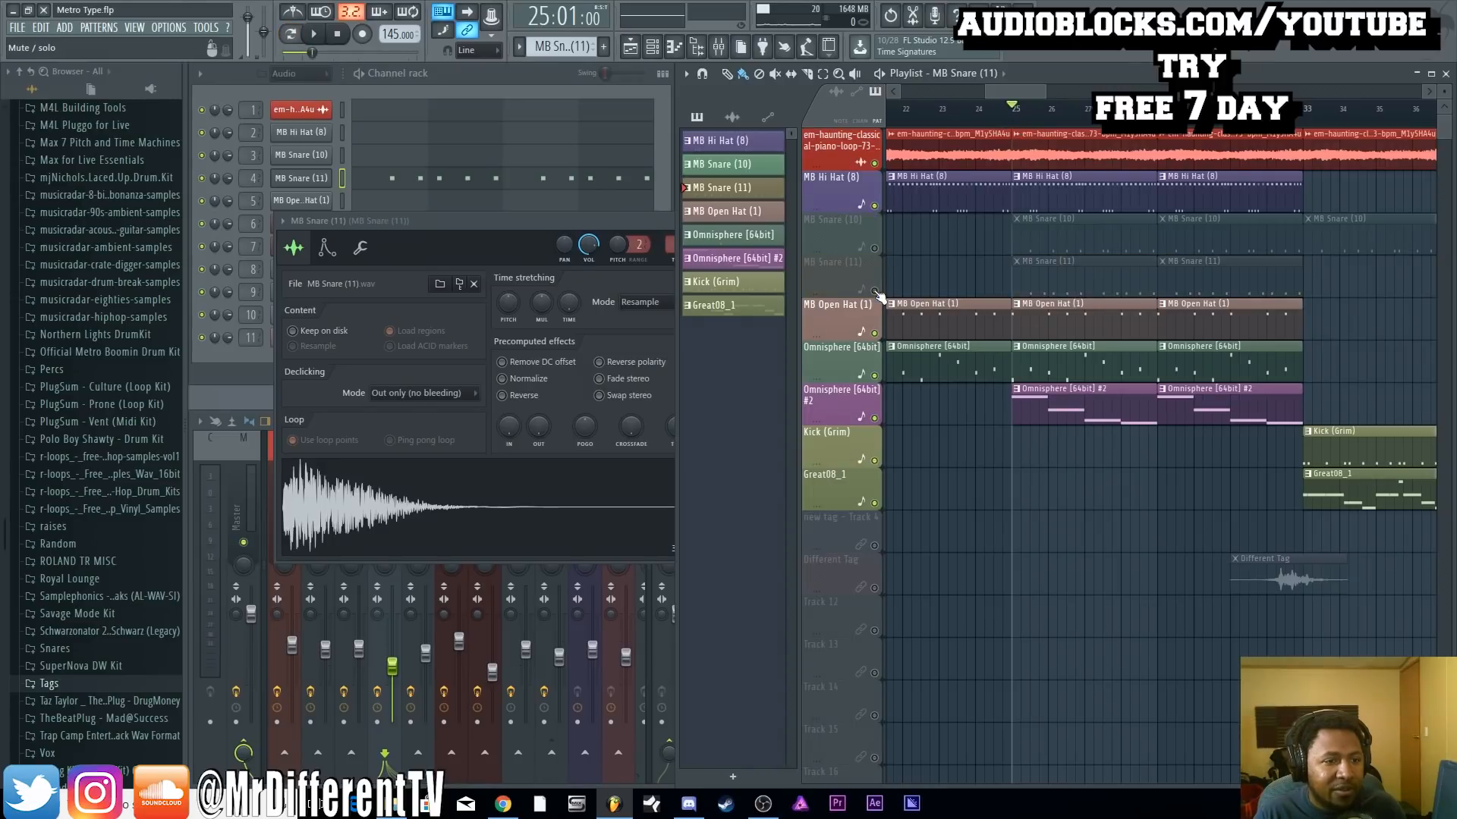
right_click(874, 291)
right_click(875, 248)
click(874, 292)
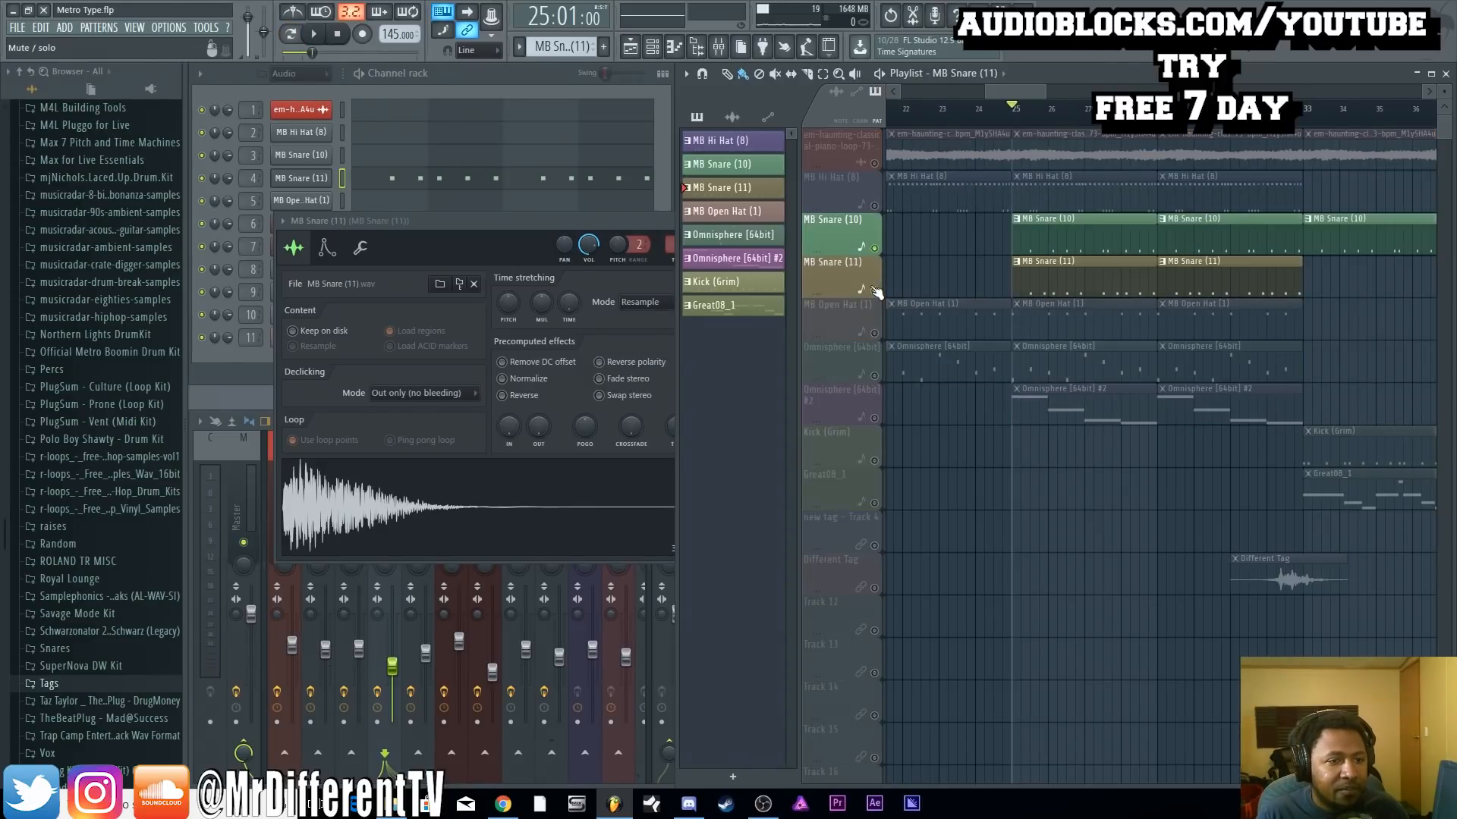
key(space)
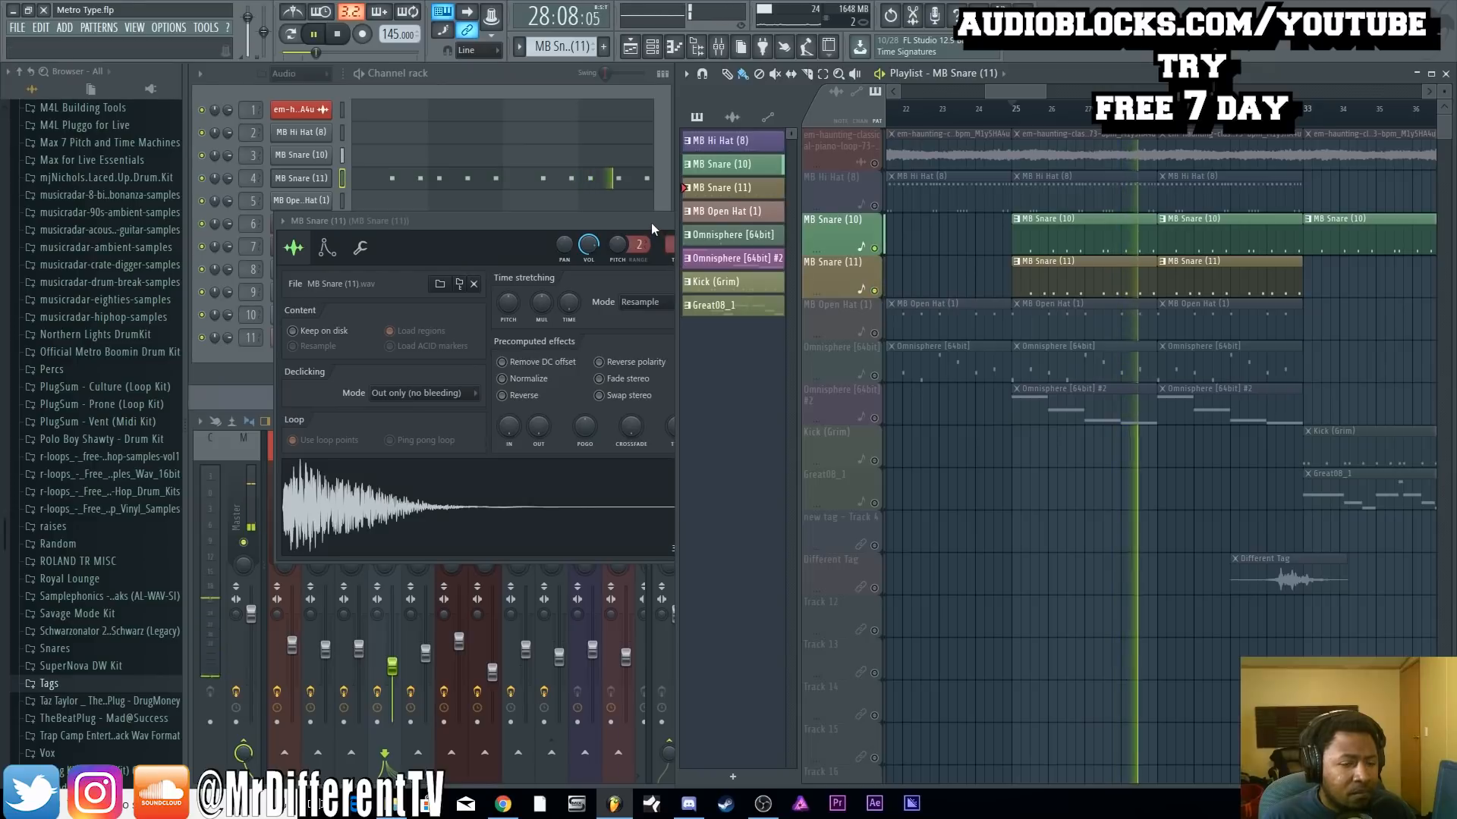
key(space)
click(657, 199)
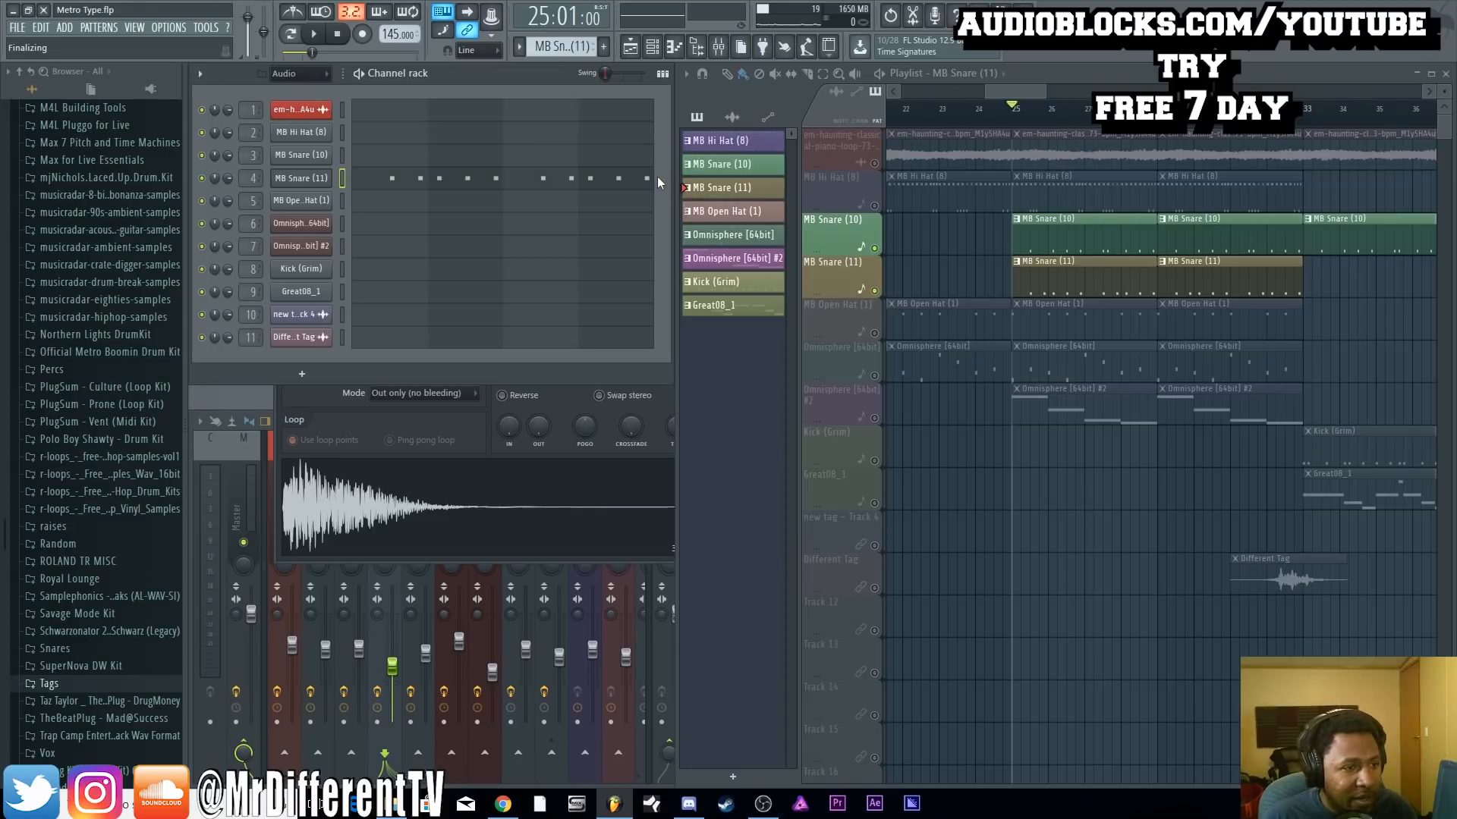
Unmute all the other playlist tracks and switch playback back to pattern mode
right_click(876, 251)
right_click(876, 250)
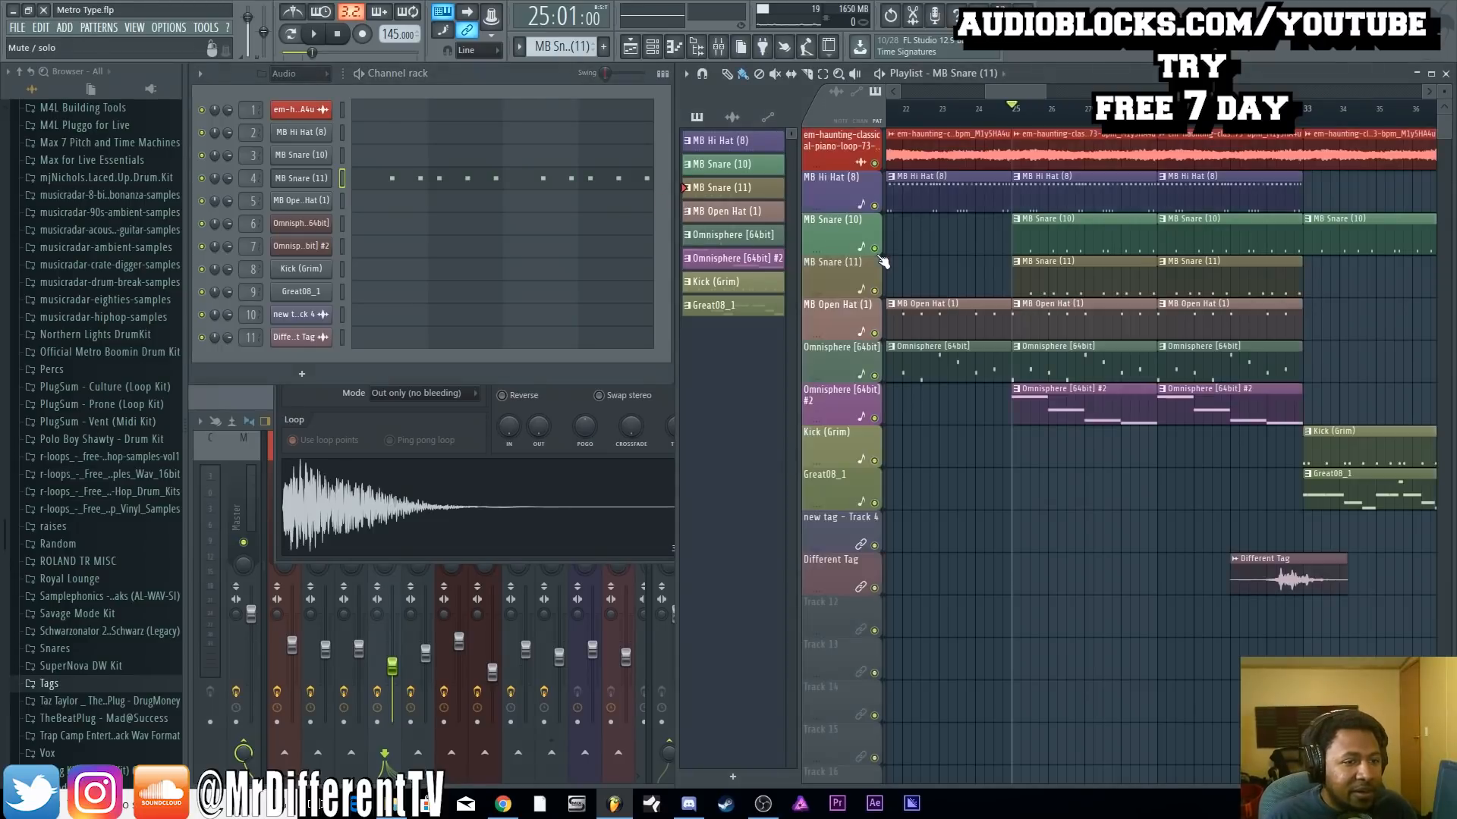
click(291, 34)
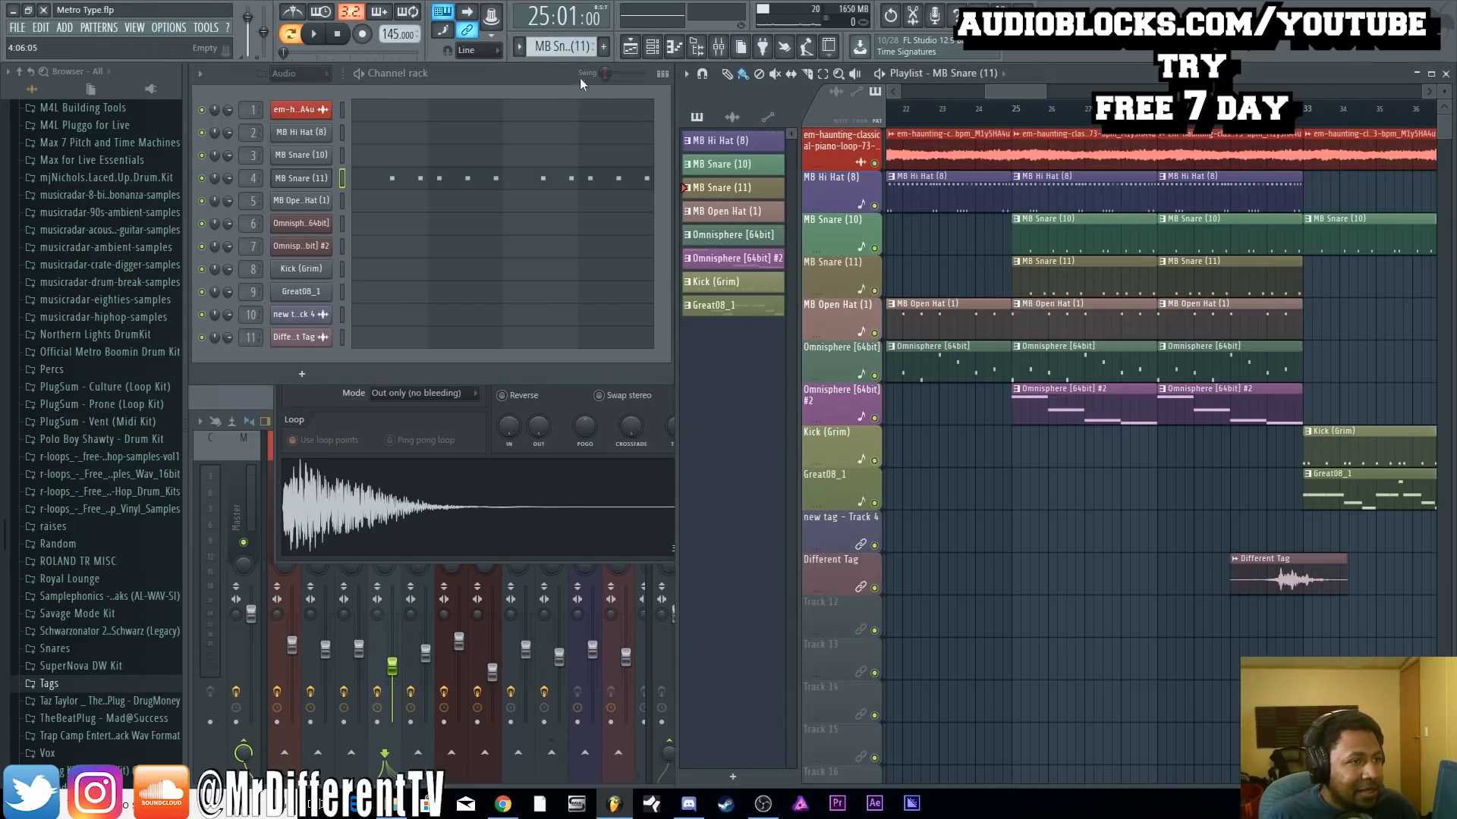
Examine the MB Open Hat (1) pattern in the piano roll and audition the channel's sample in its settings
scroll(560, 51, down, 1)
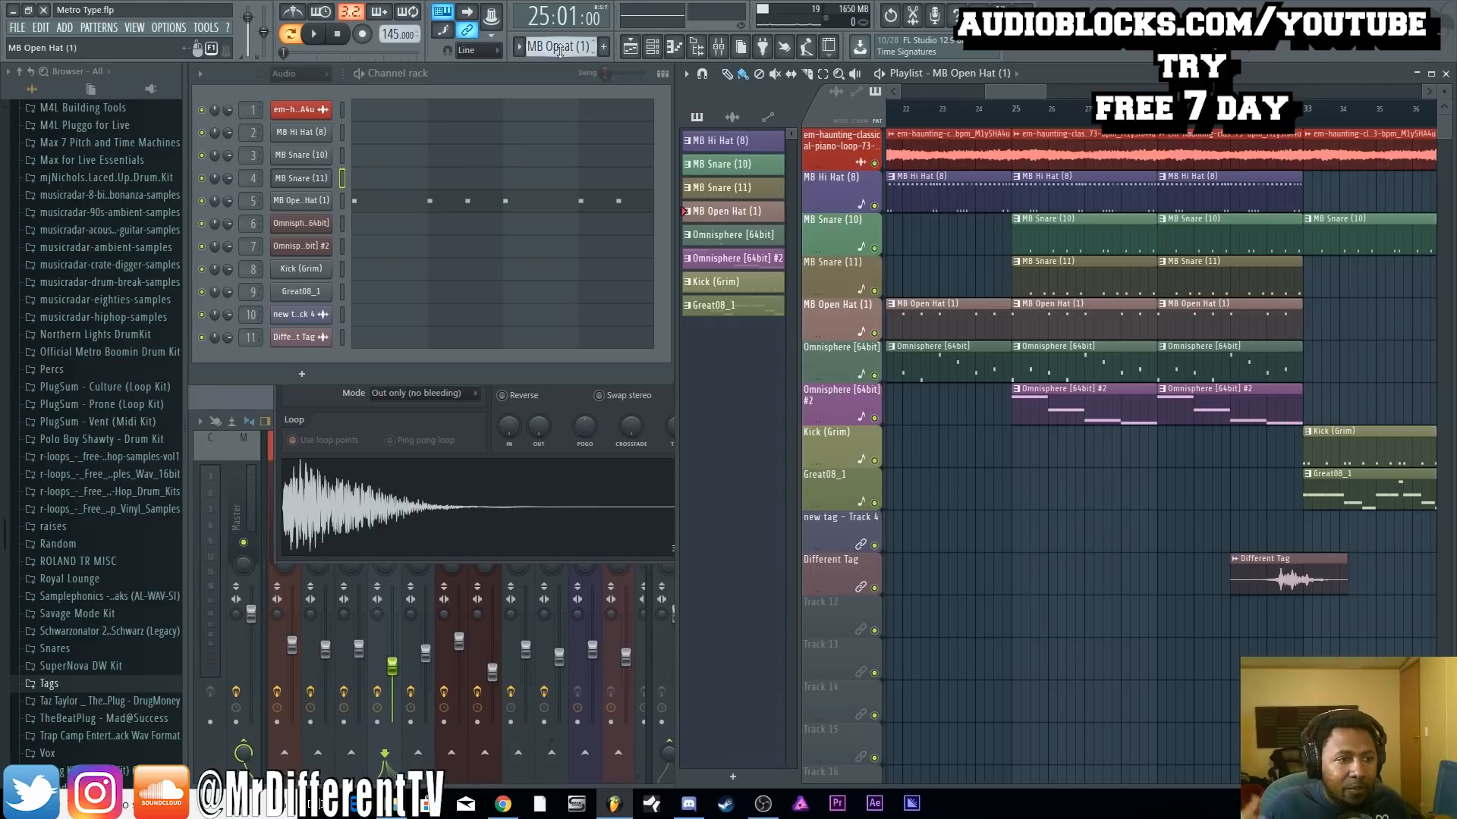
click(573, 207)
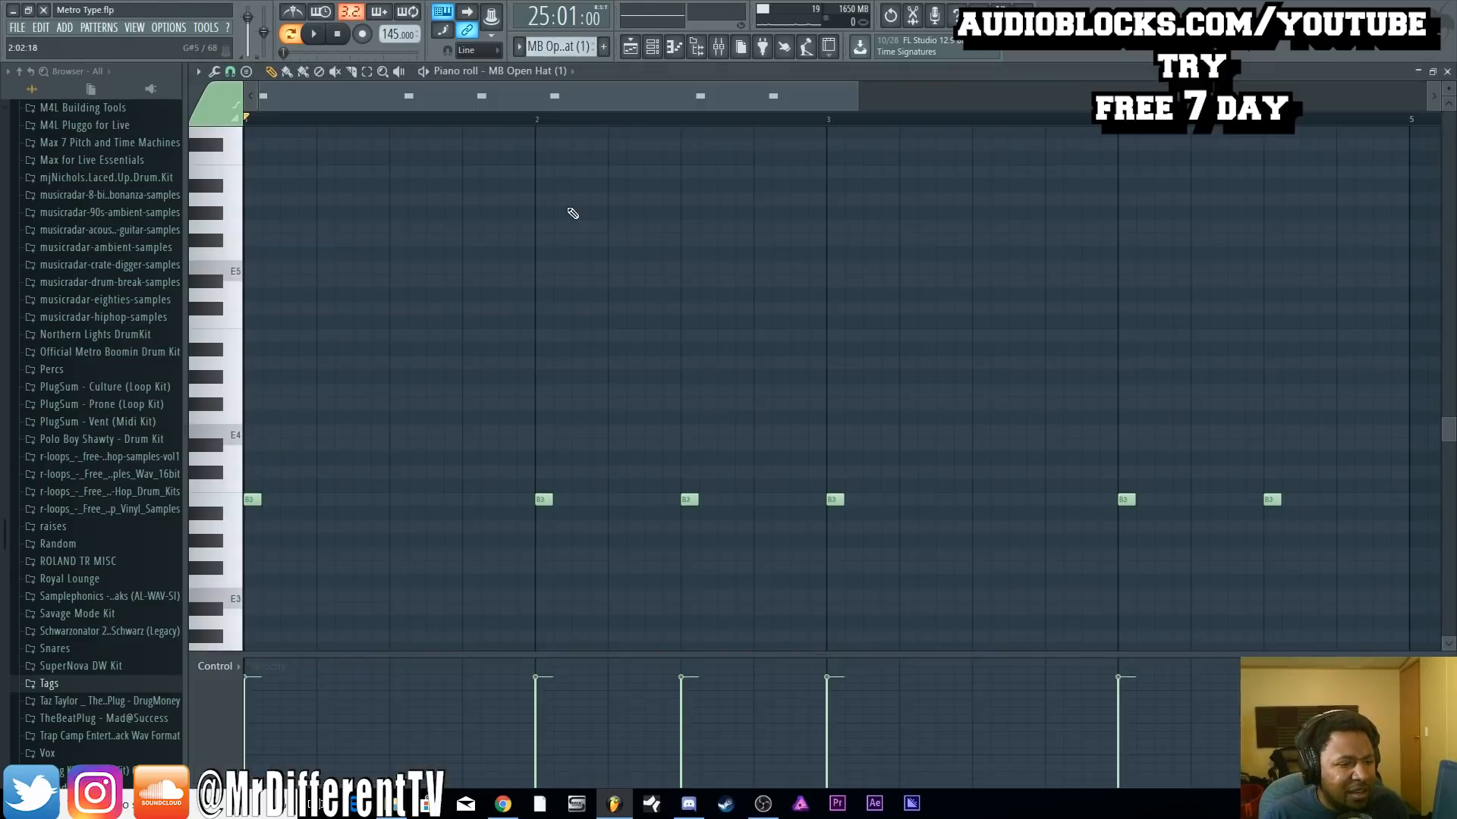
click(654, 48)
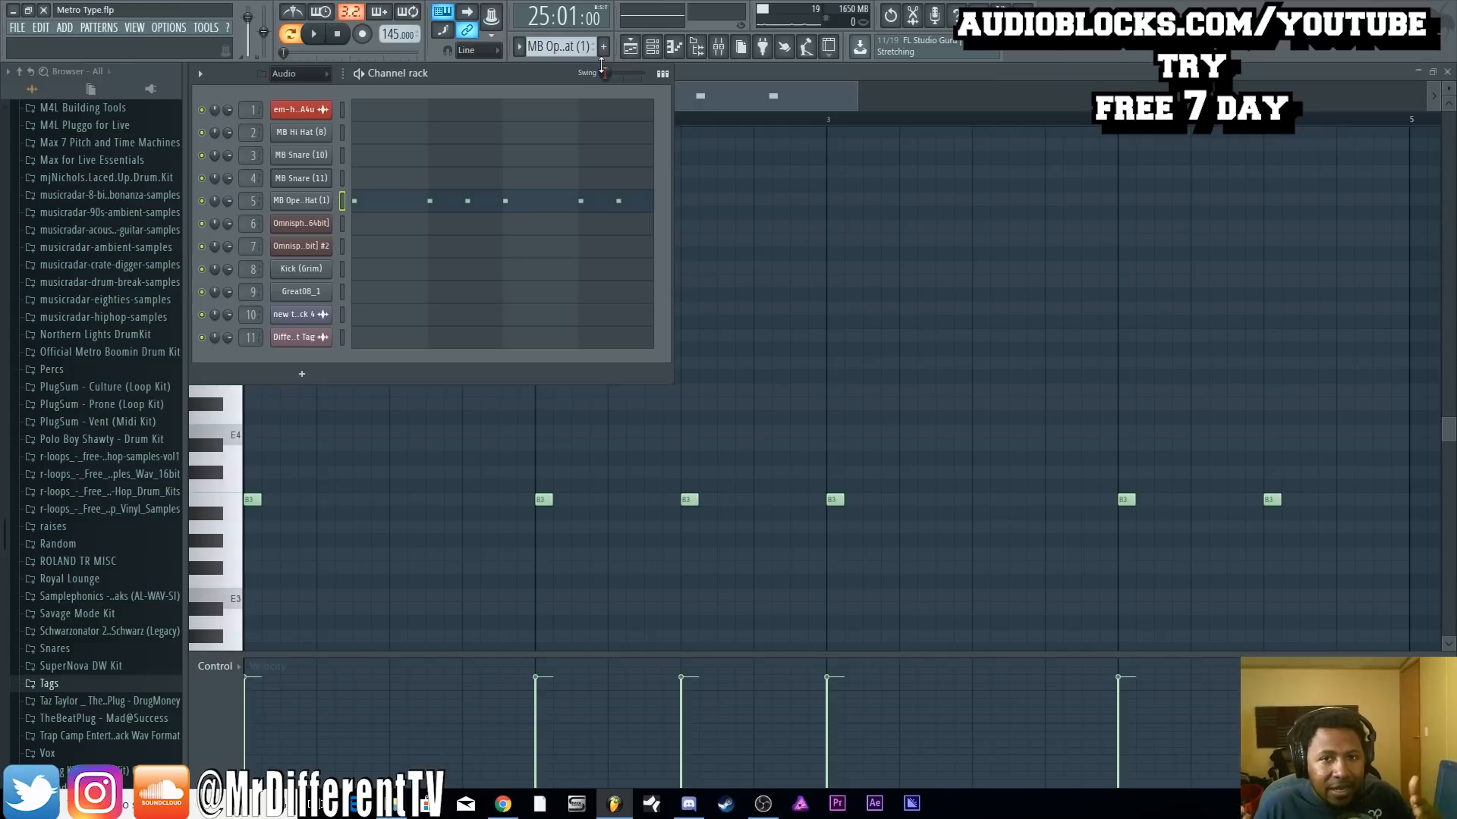
click(322, 225)
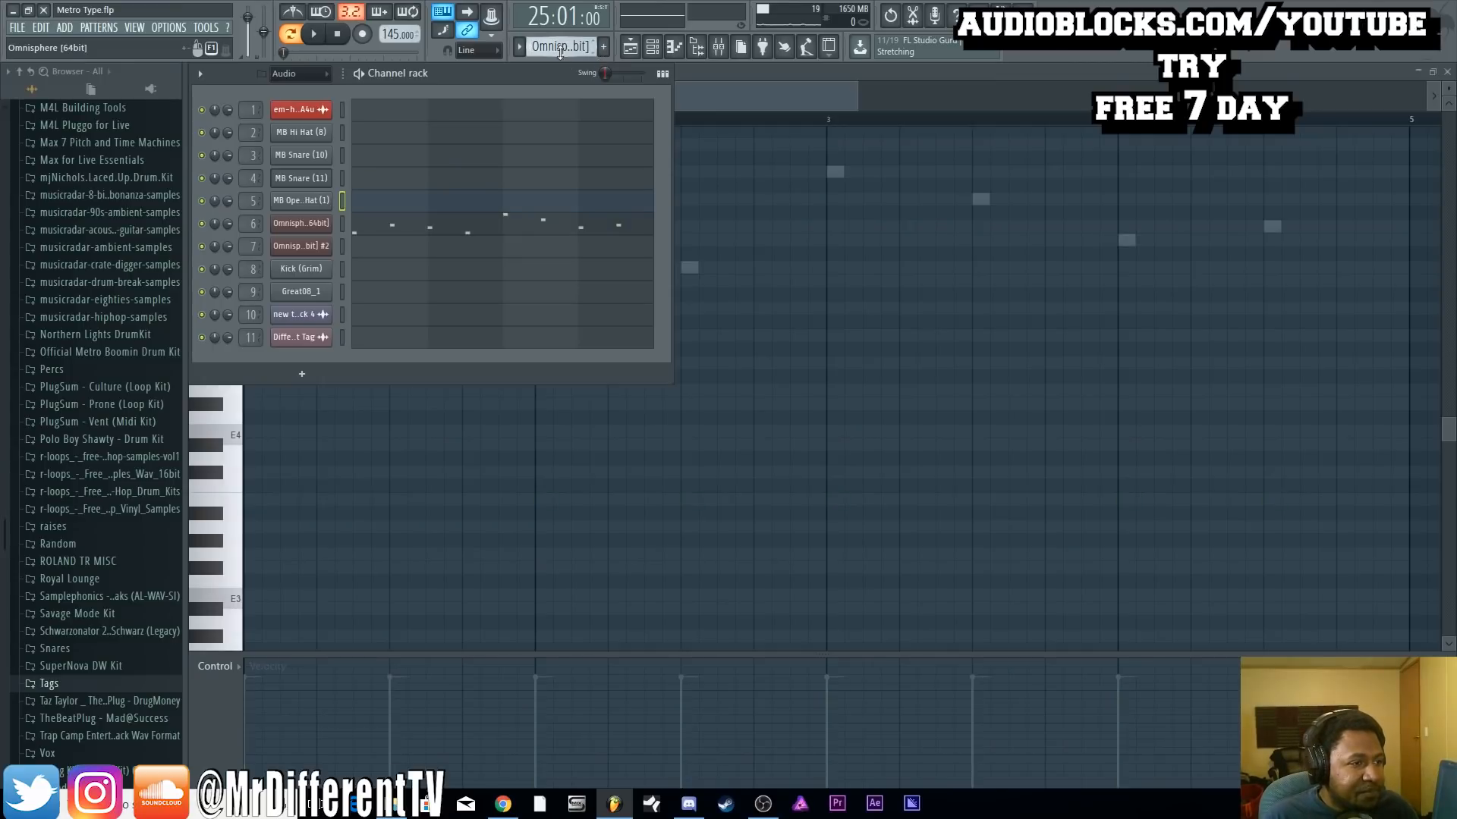
click(342, 201)
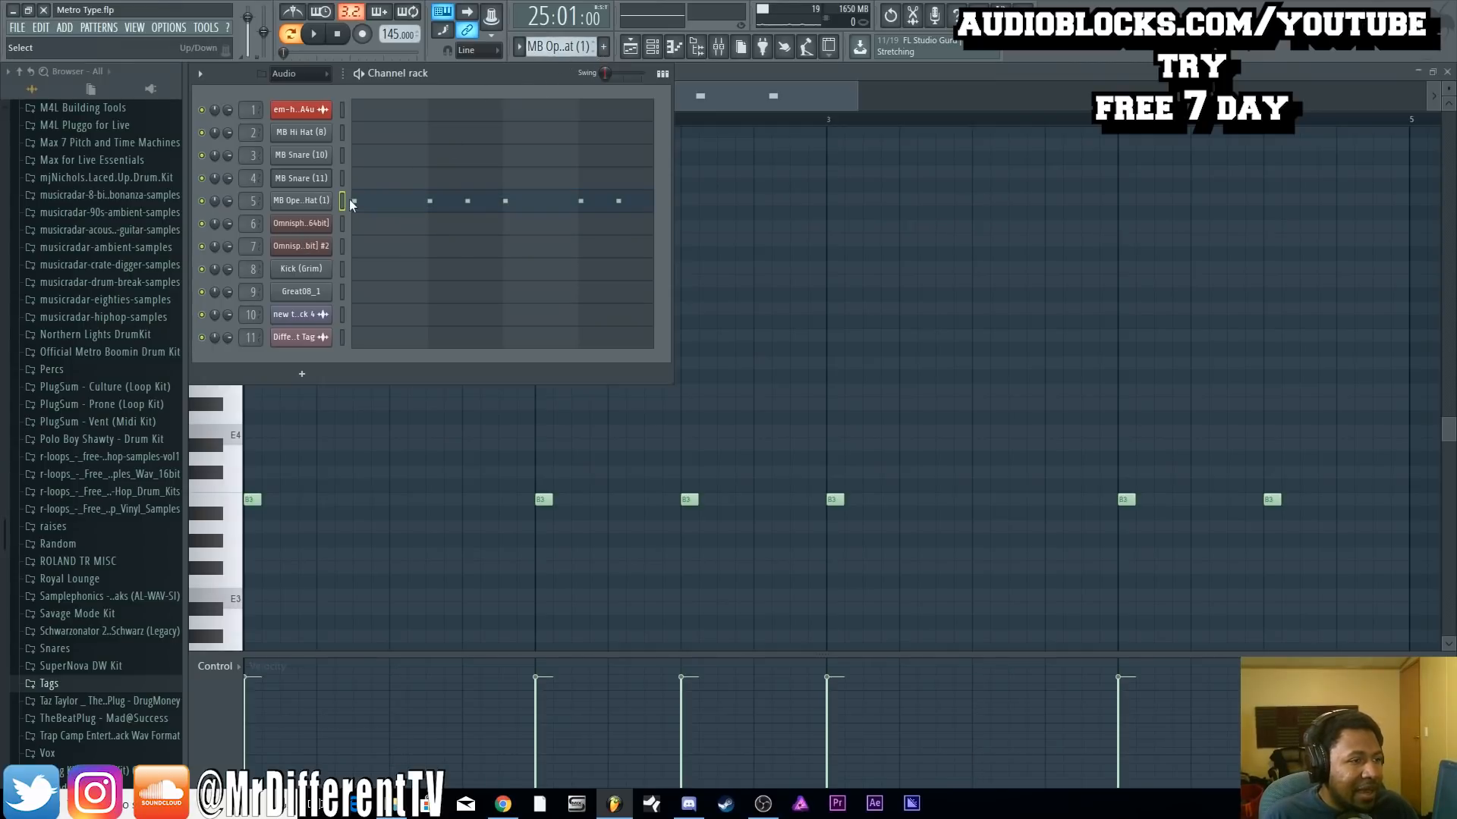
click(324, 201)
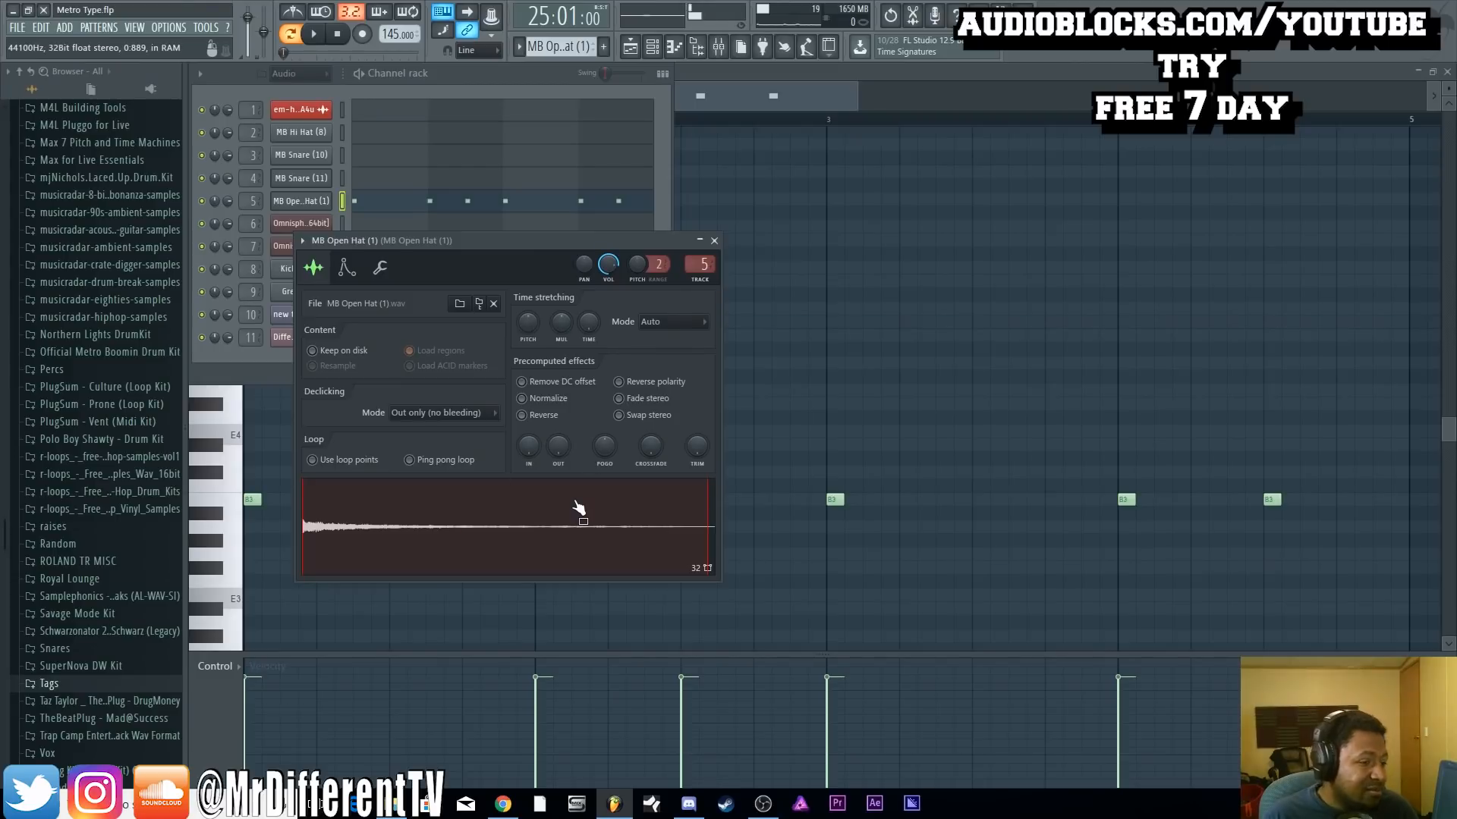
Inspect the PanMan effect on the MB Open Hat (1) mixer track and play its pattern through it
double_click(698, 263)
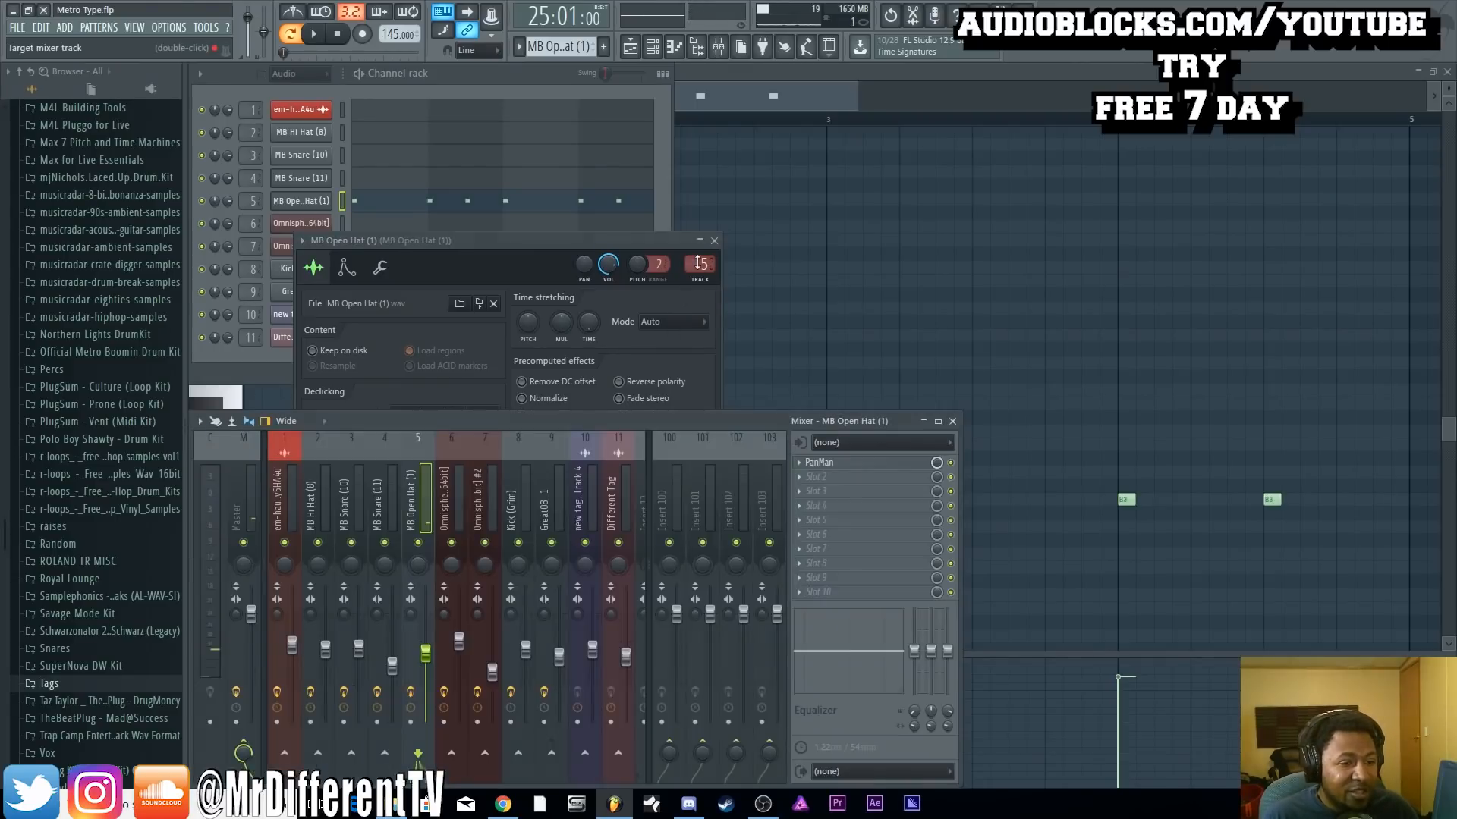
click(848, 464)
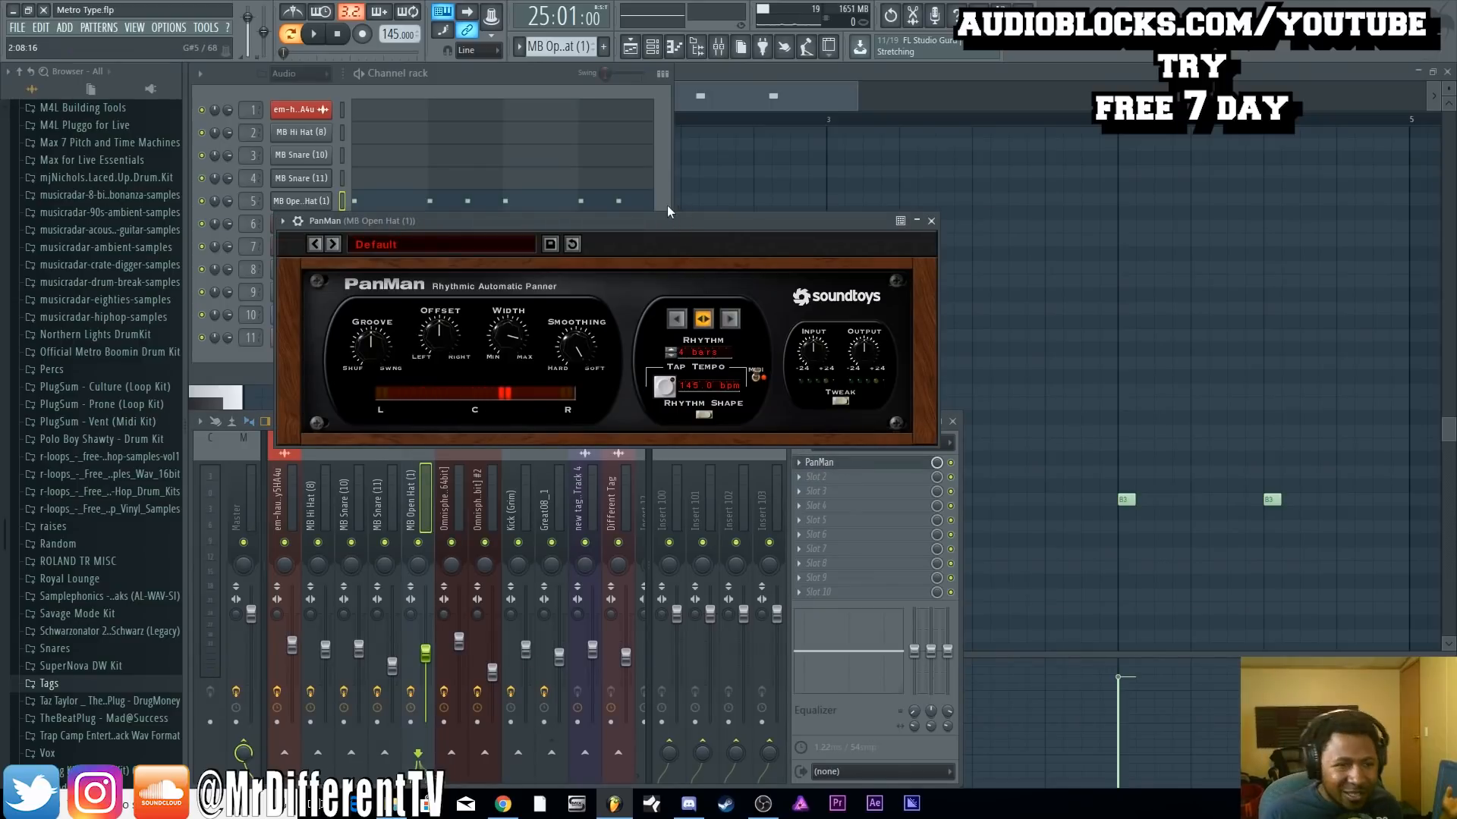
drag(668, 220, 1063, 71)
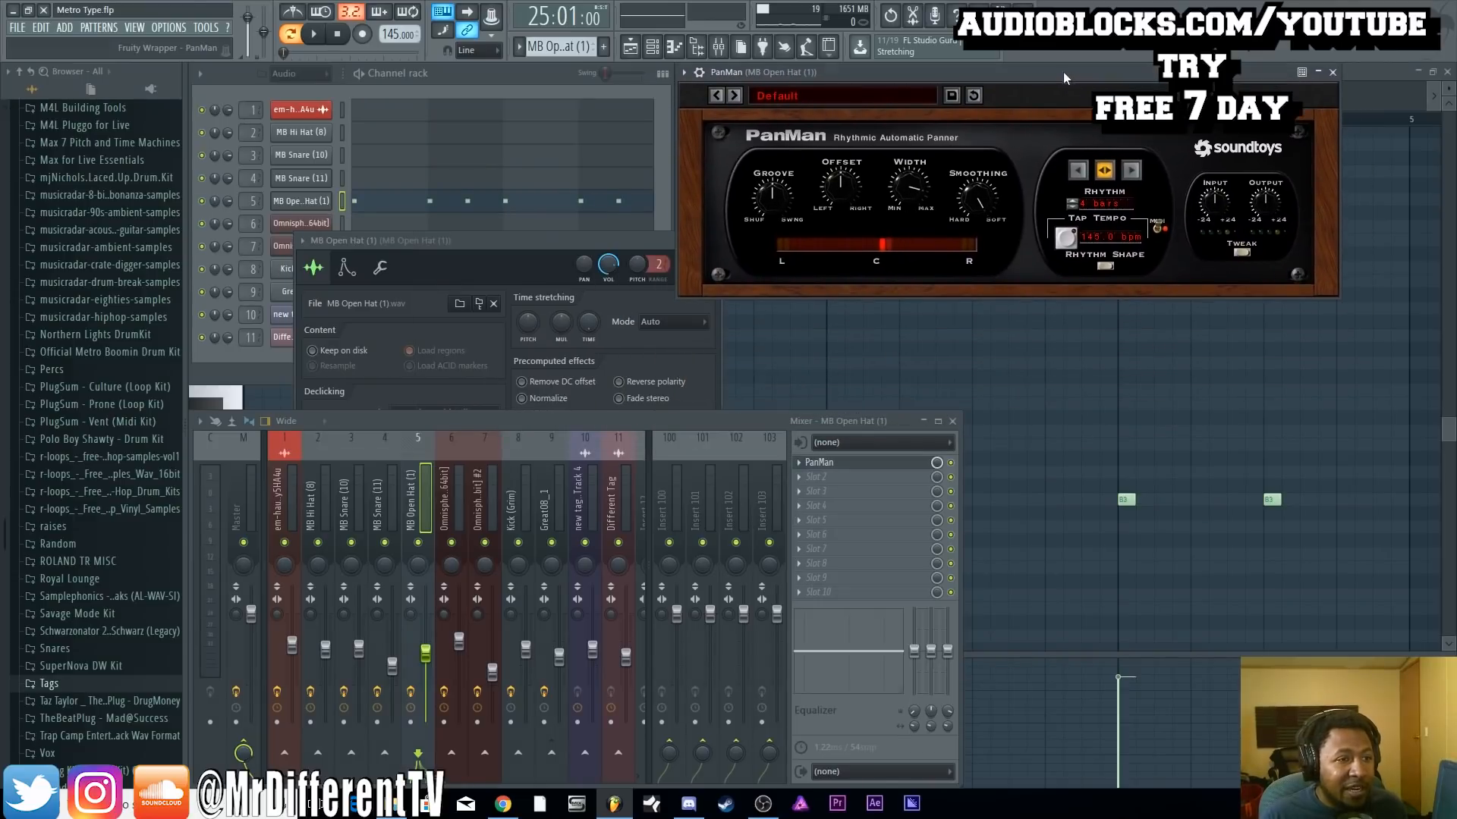
click(648, 247)
click(707, 241)
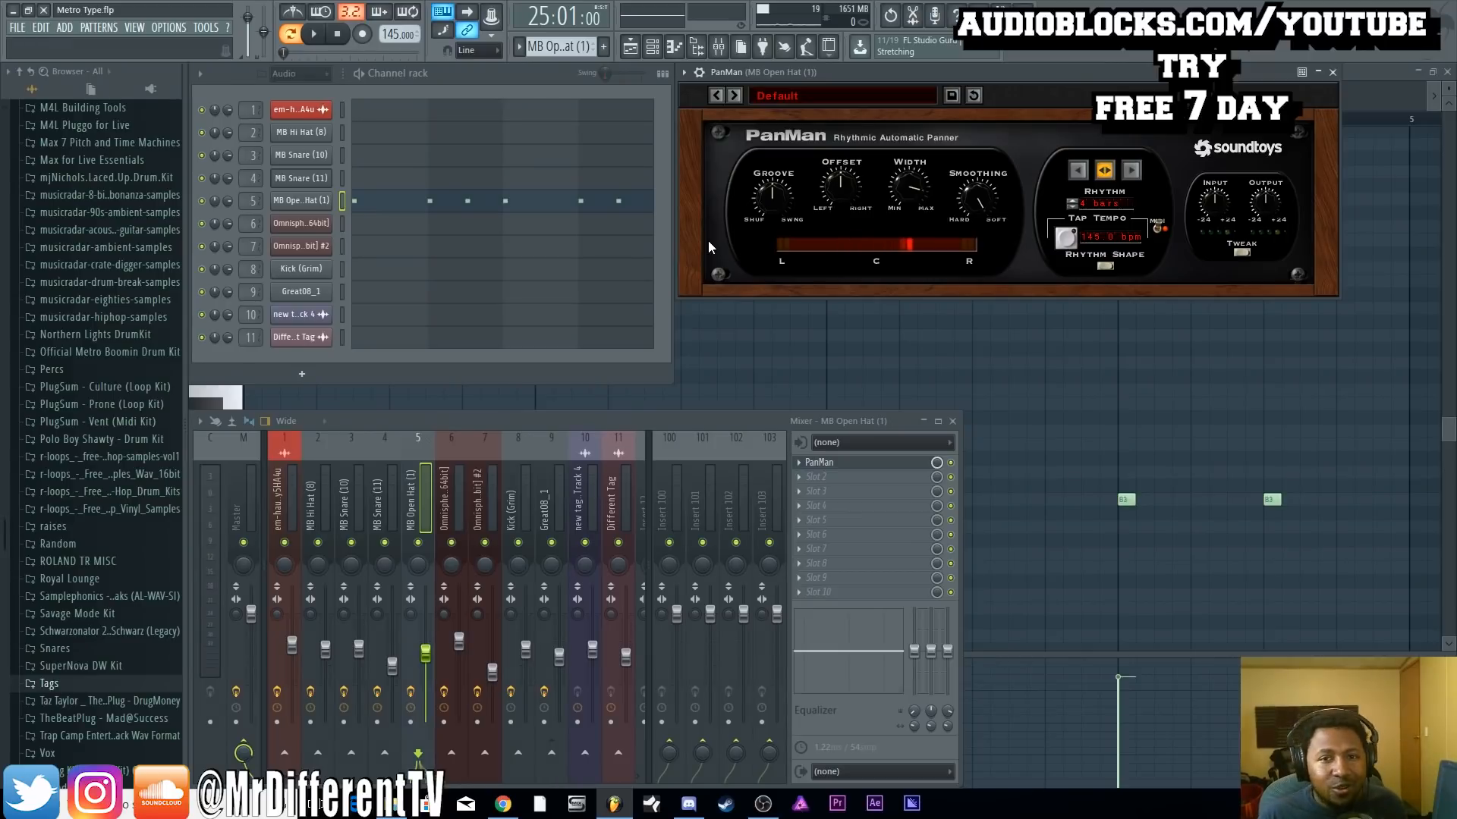
click(318, 44)
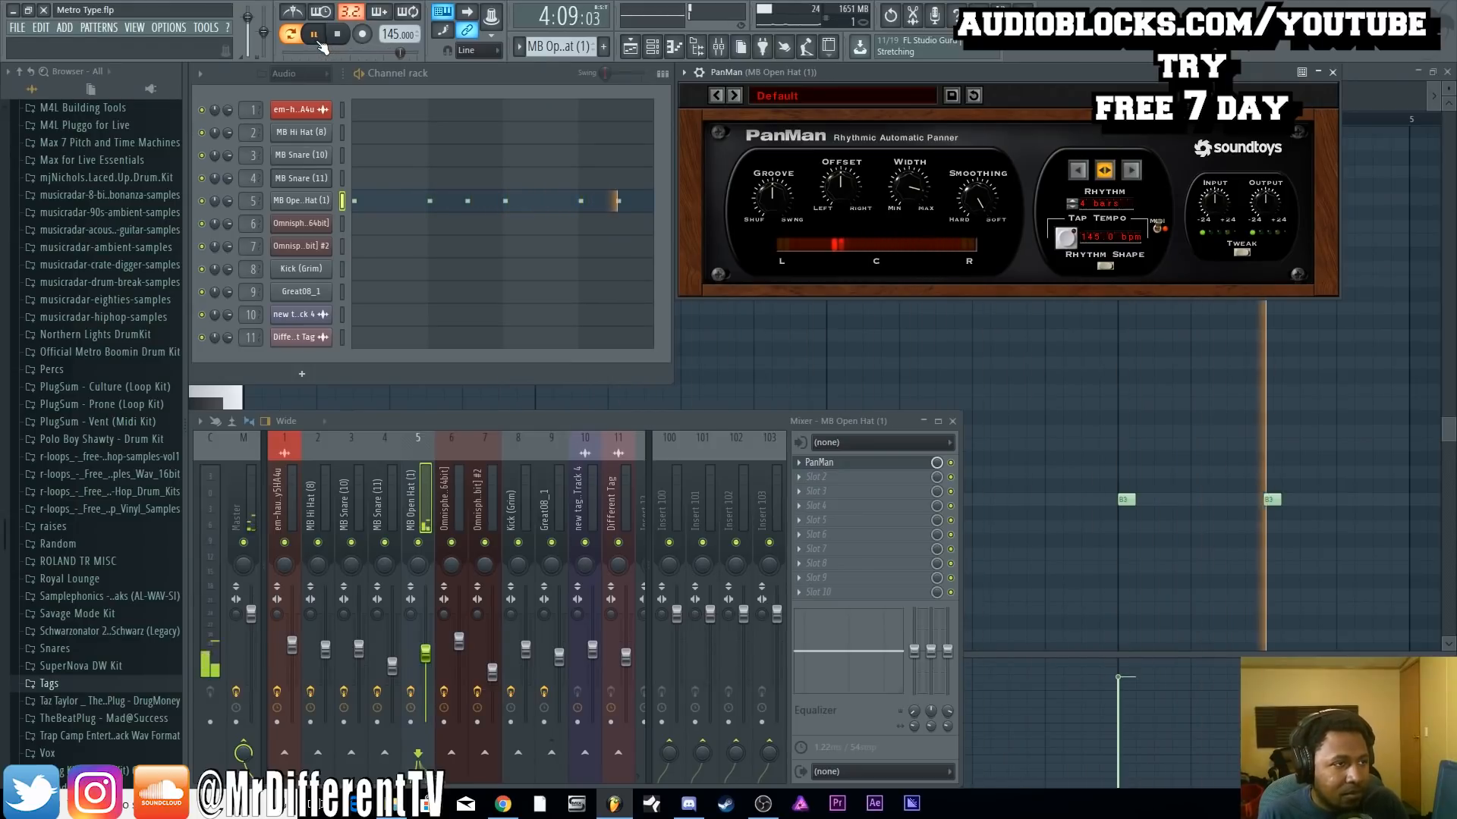
click(342, 41)
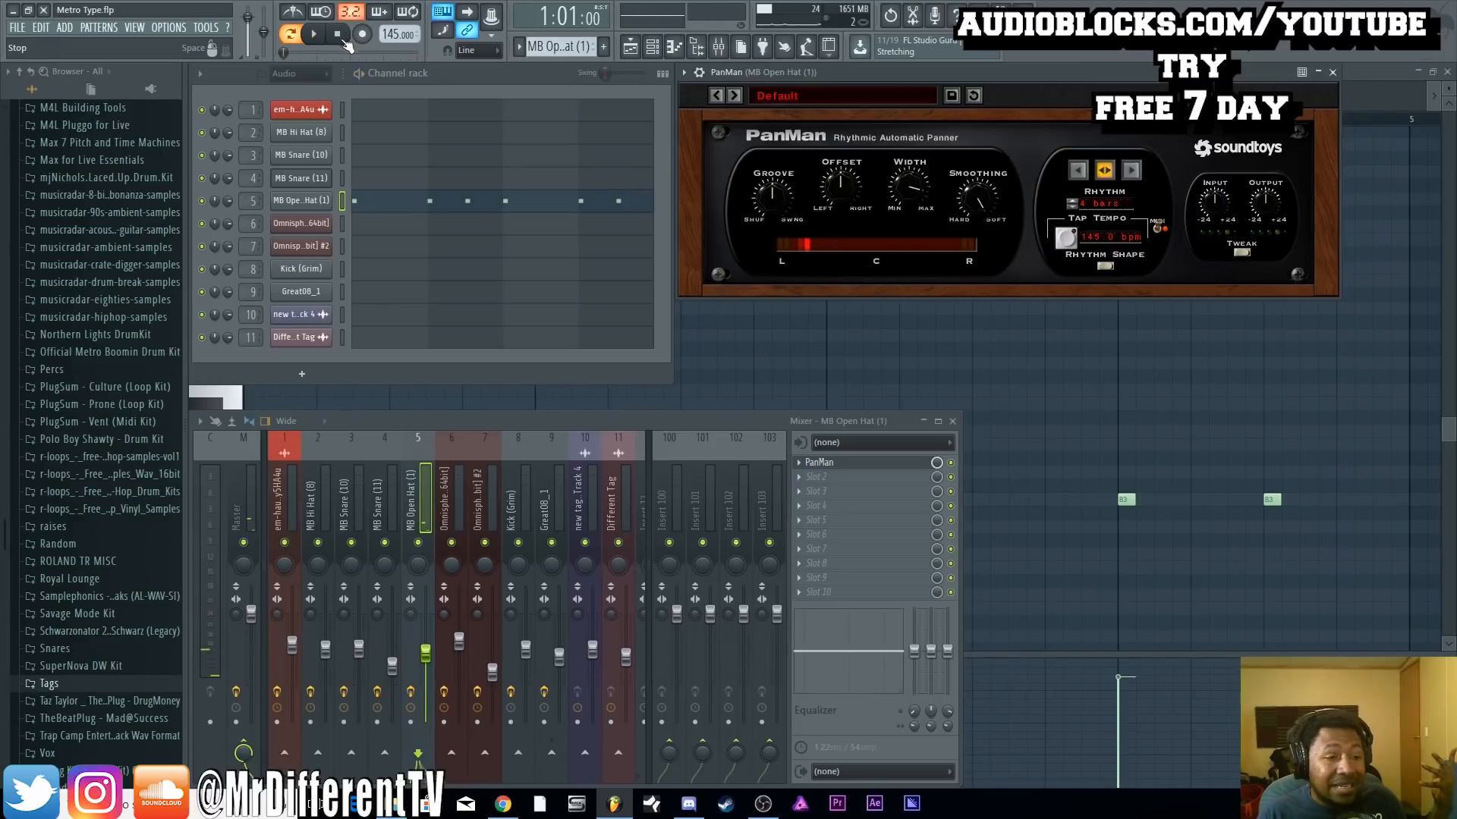
Audition keyboard notes against the MB Open Hat (1) pattern in the piano roll and return to the channel rack
click(439, 201)
click(439, 202)
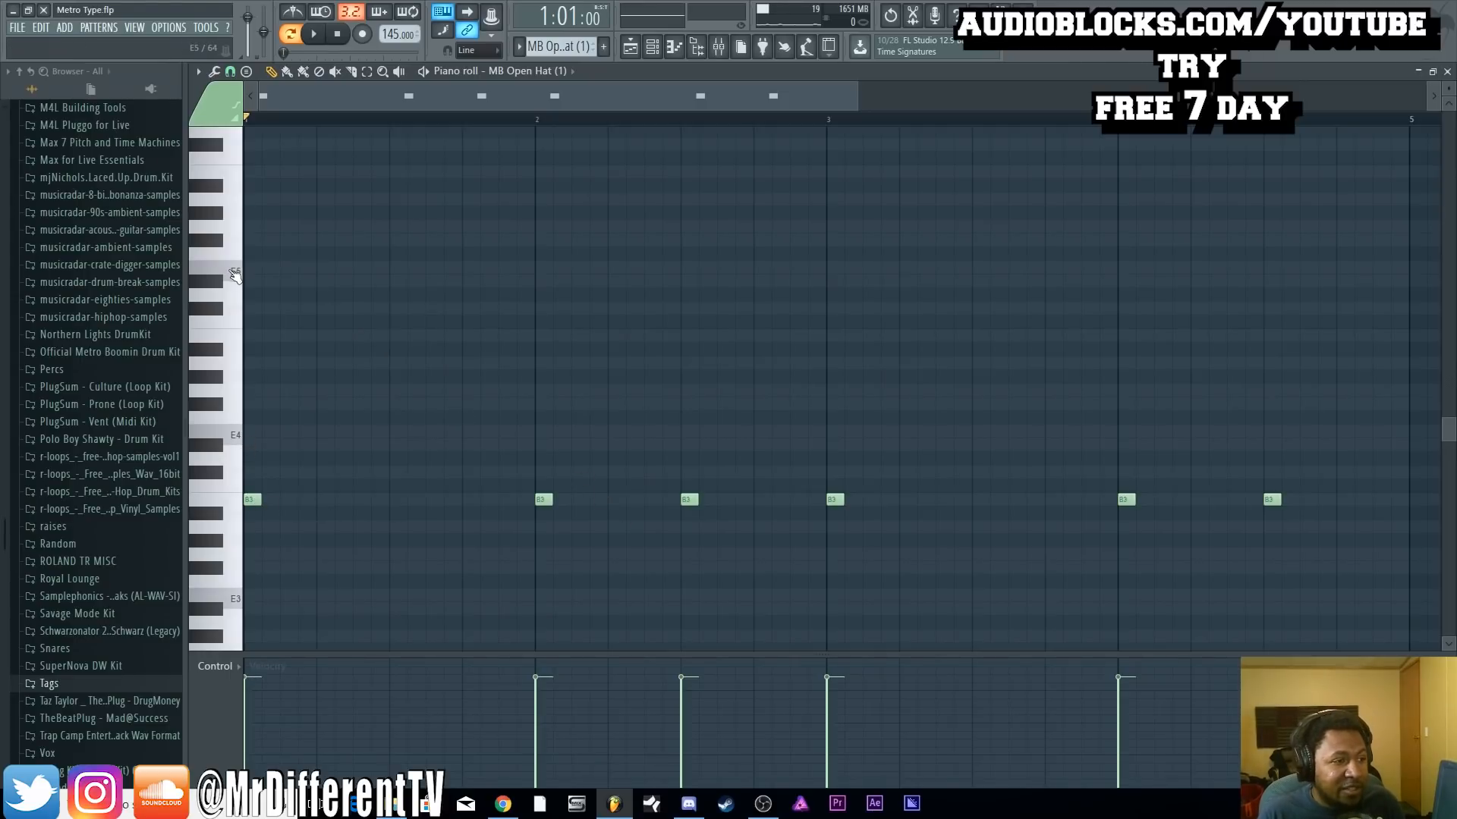
click(232, 271)
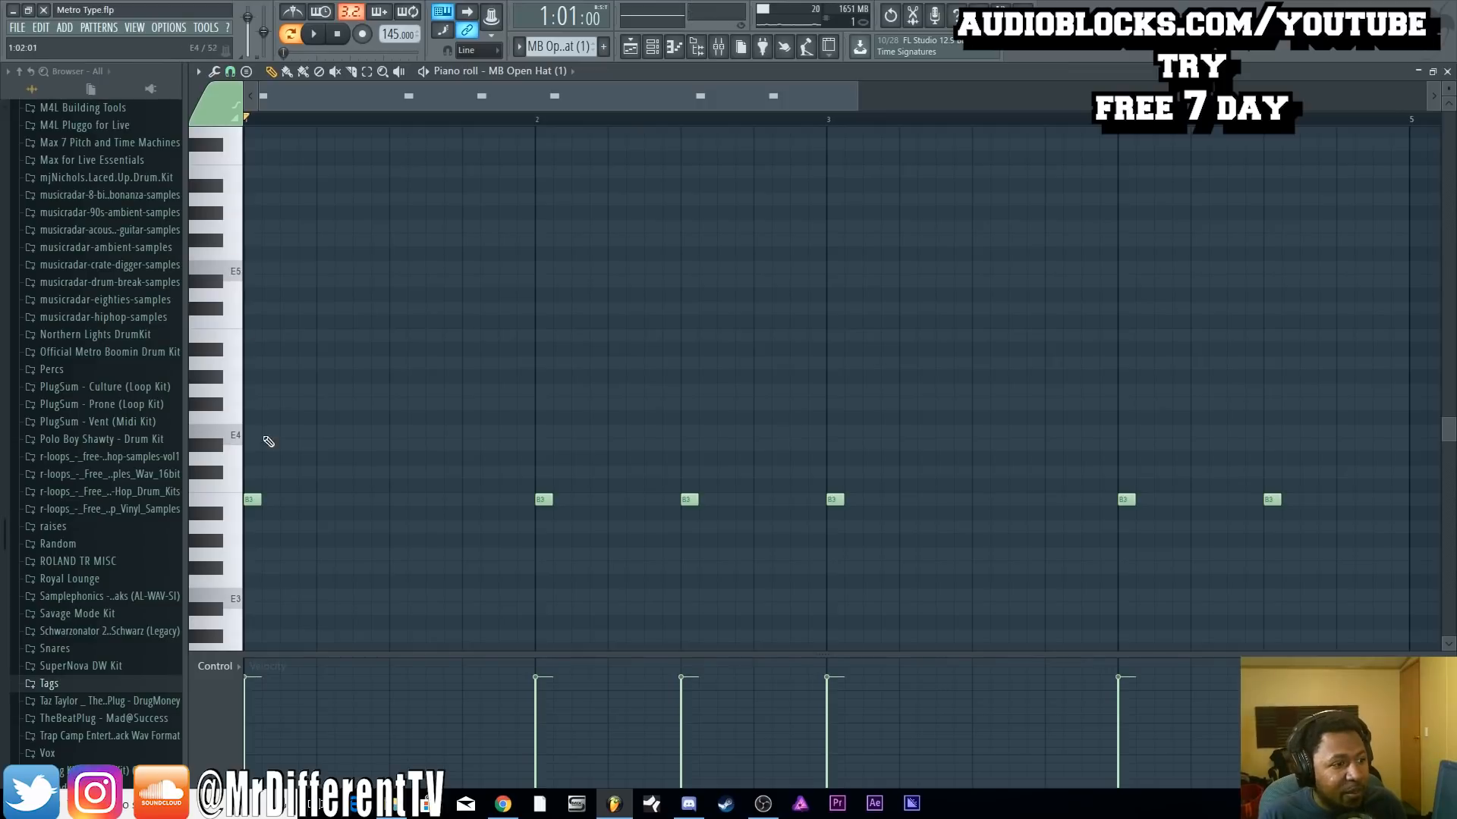
click(238, 504)
click(651, 48)
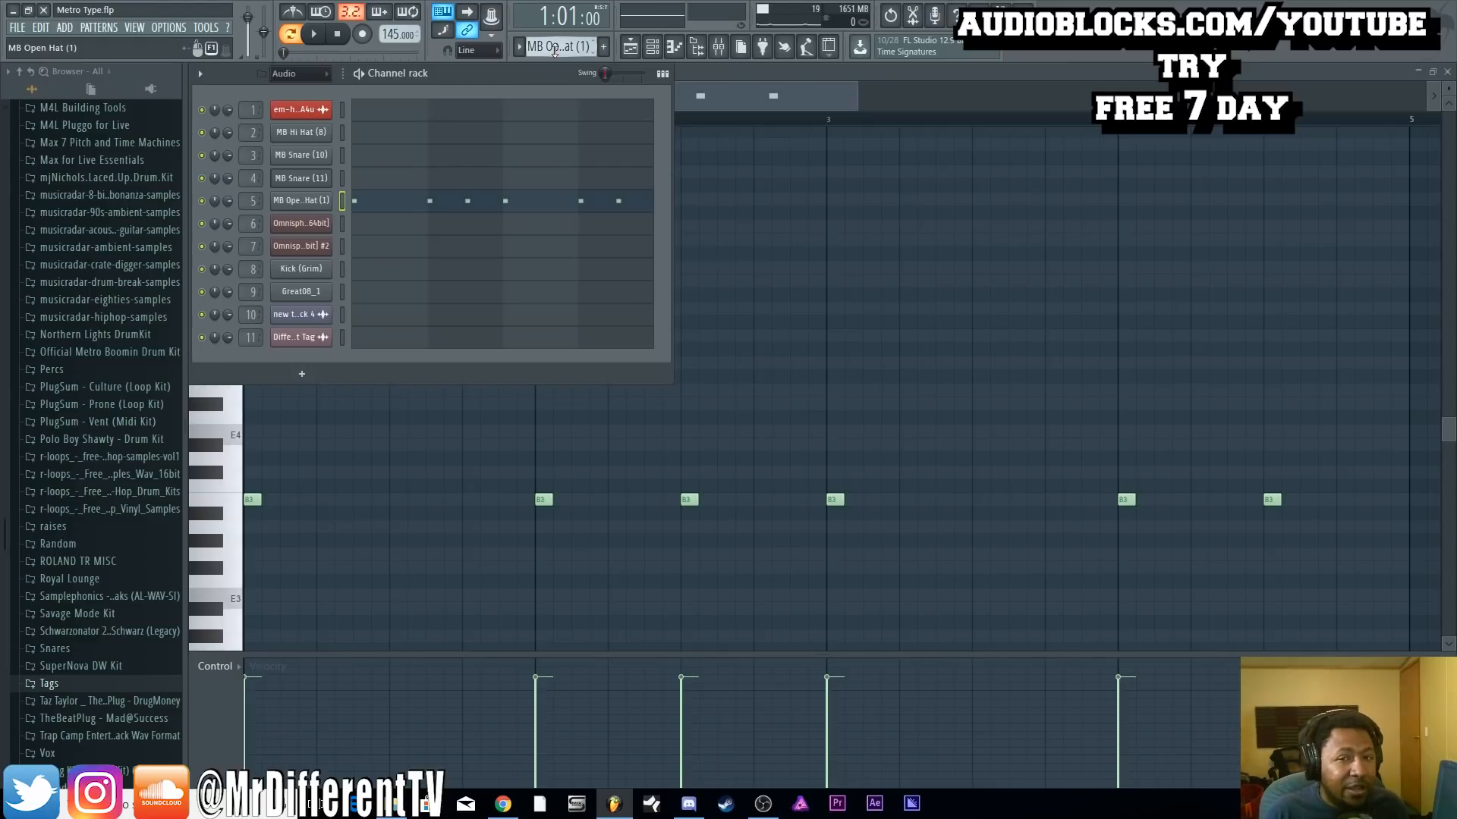
Switch to the first Omnisphere pattern and play it with the Ambient Cathedral Drops patch in view
scroll(556, 51, down, 1)
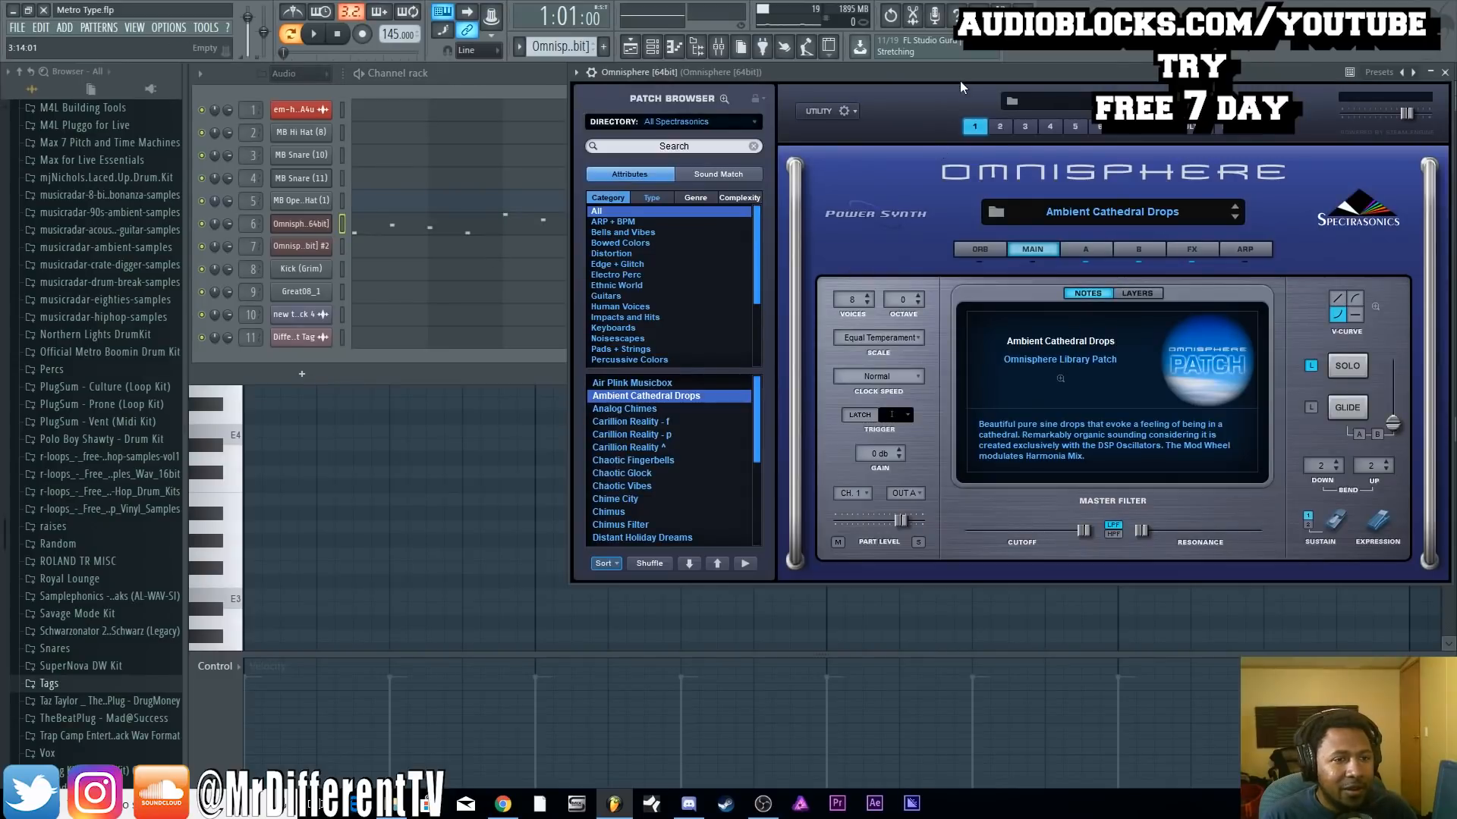
drag(960, 86, 839, 115)
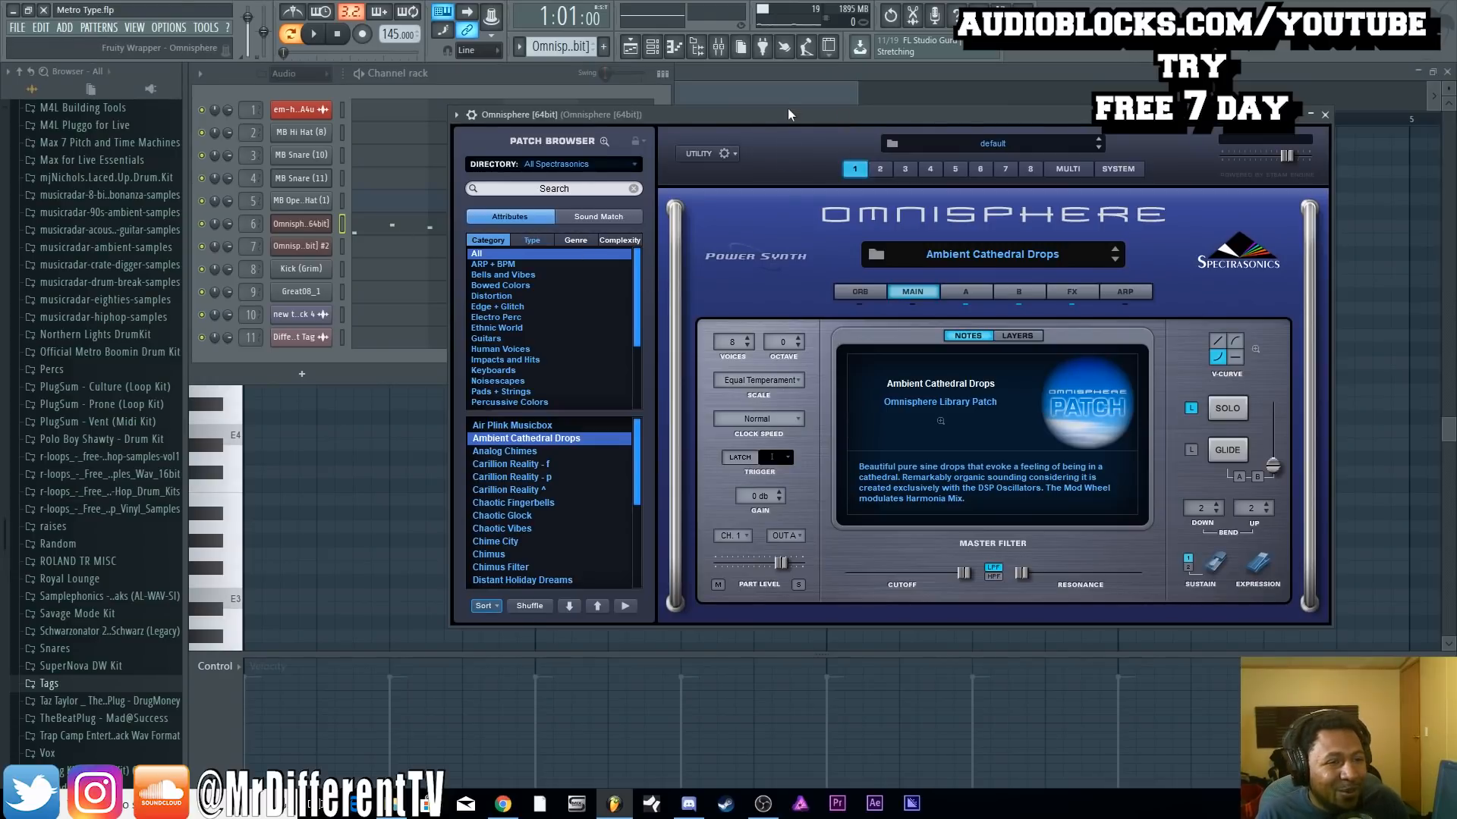
drag(787, 107, 804, 106)
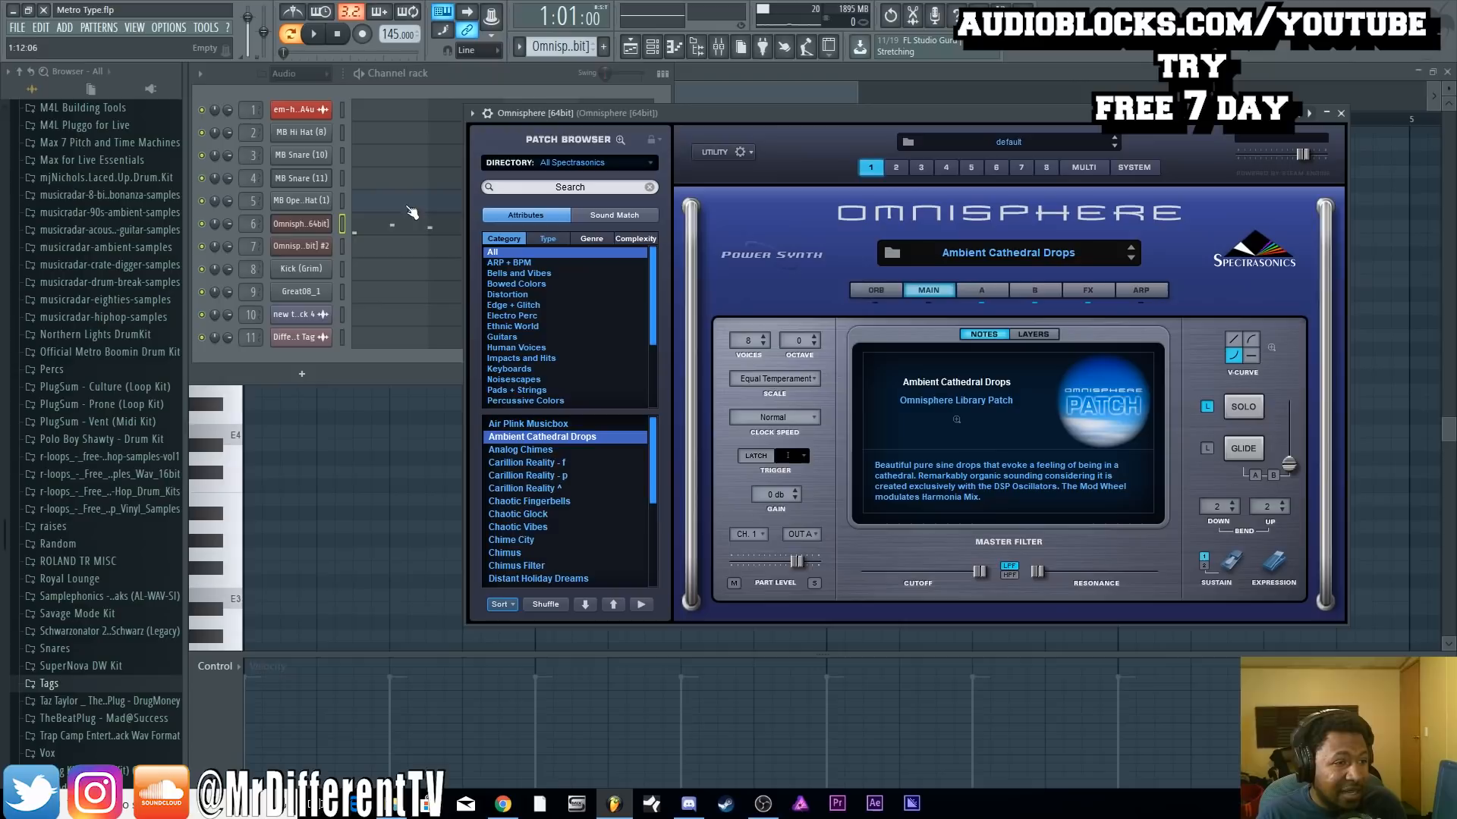
key(space)
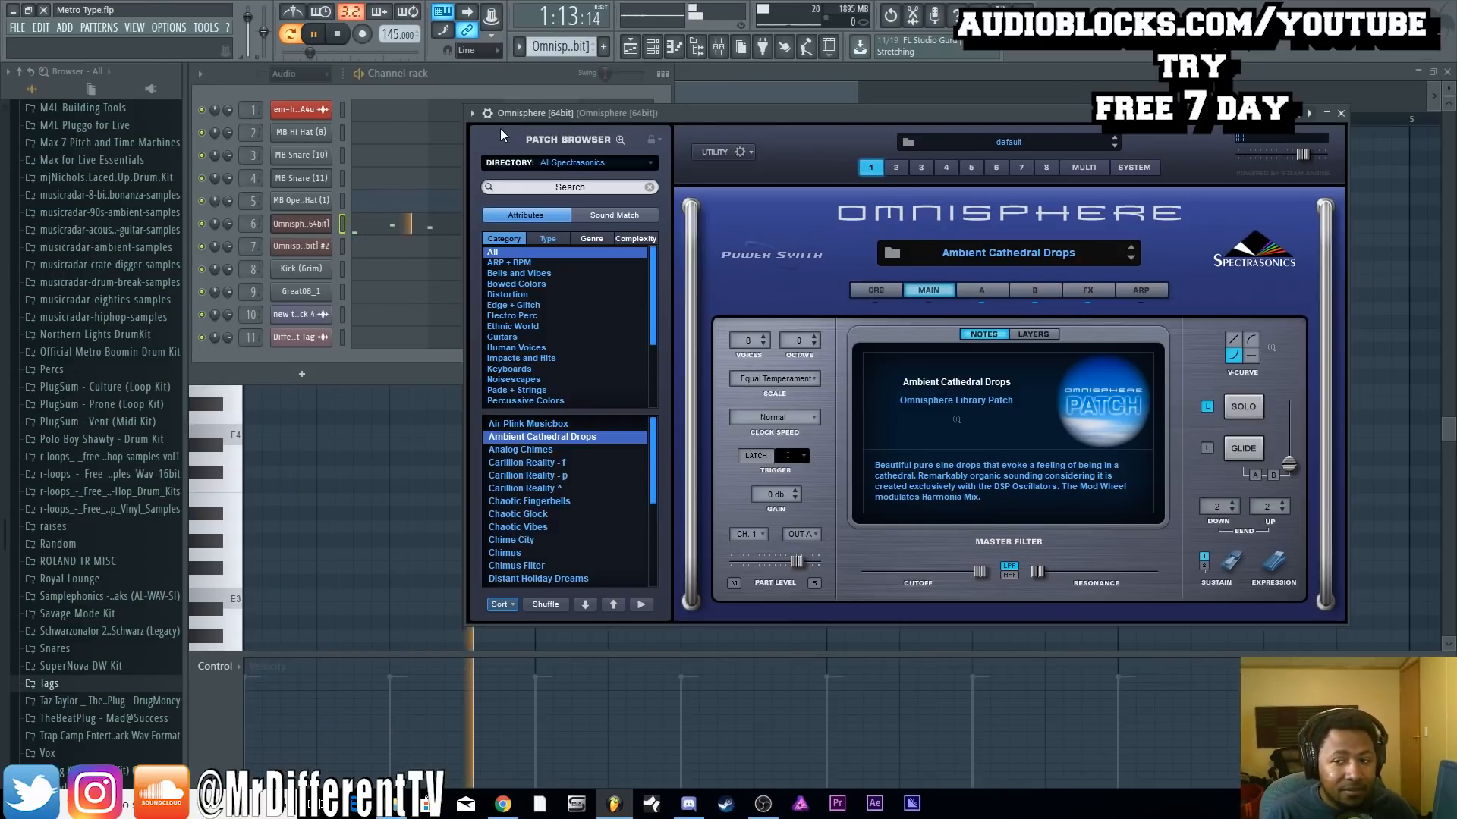
drag(715, 112, 776, 94)
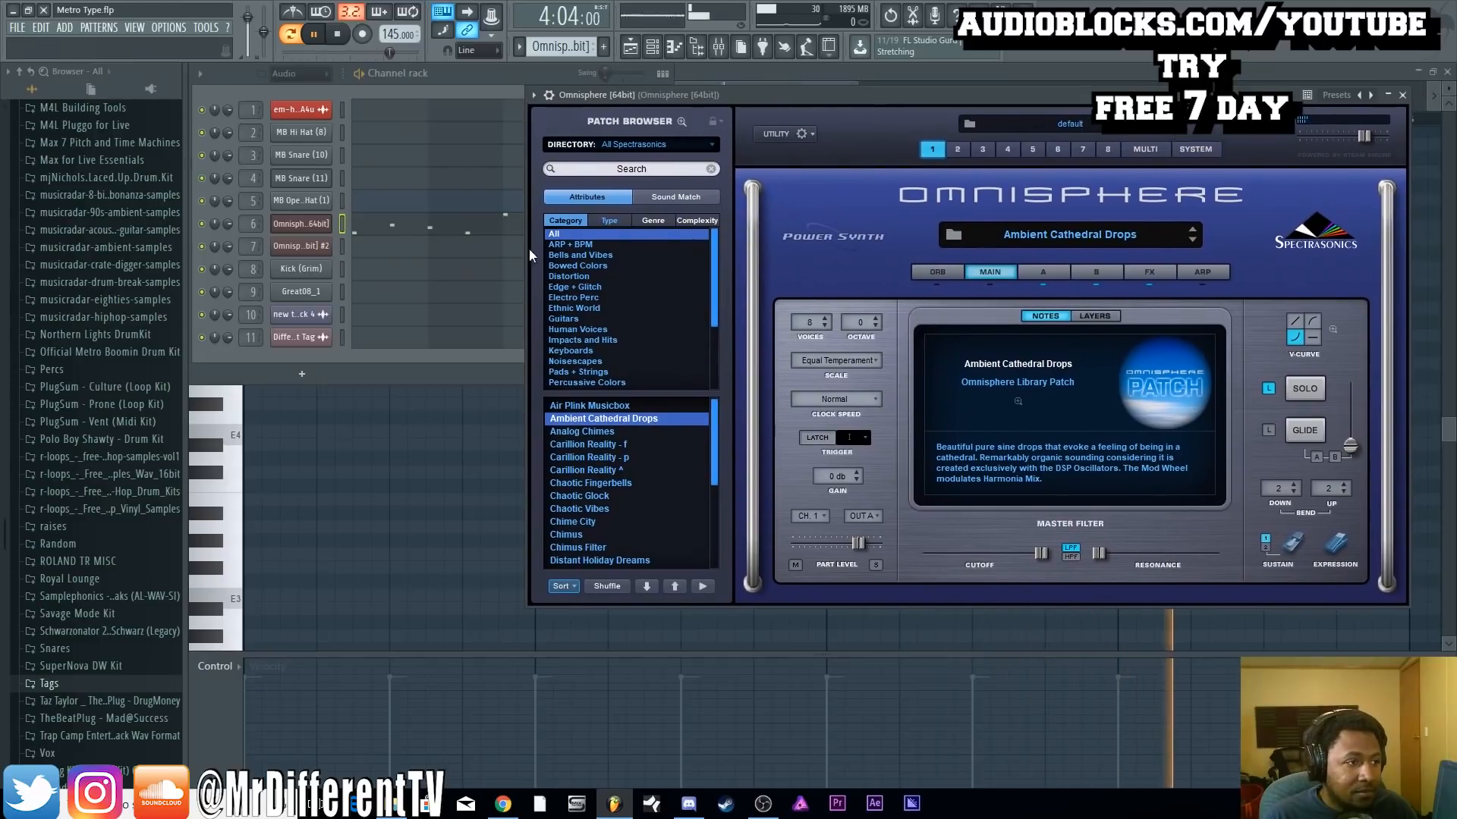
key(space)
Examine the FabFilter Pro-Q 2 curve on the first Omnisphere mixer track while playing the pattern
double_click(251, 224)
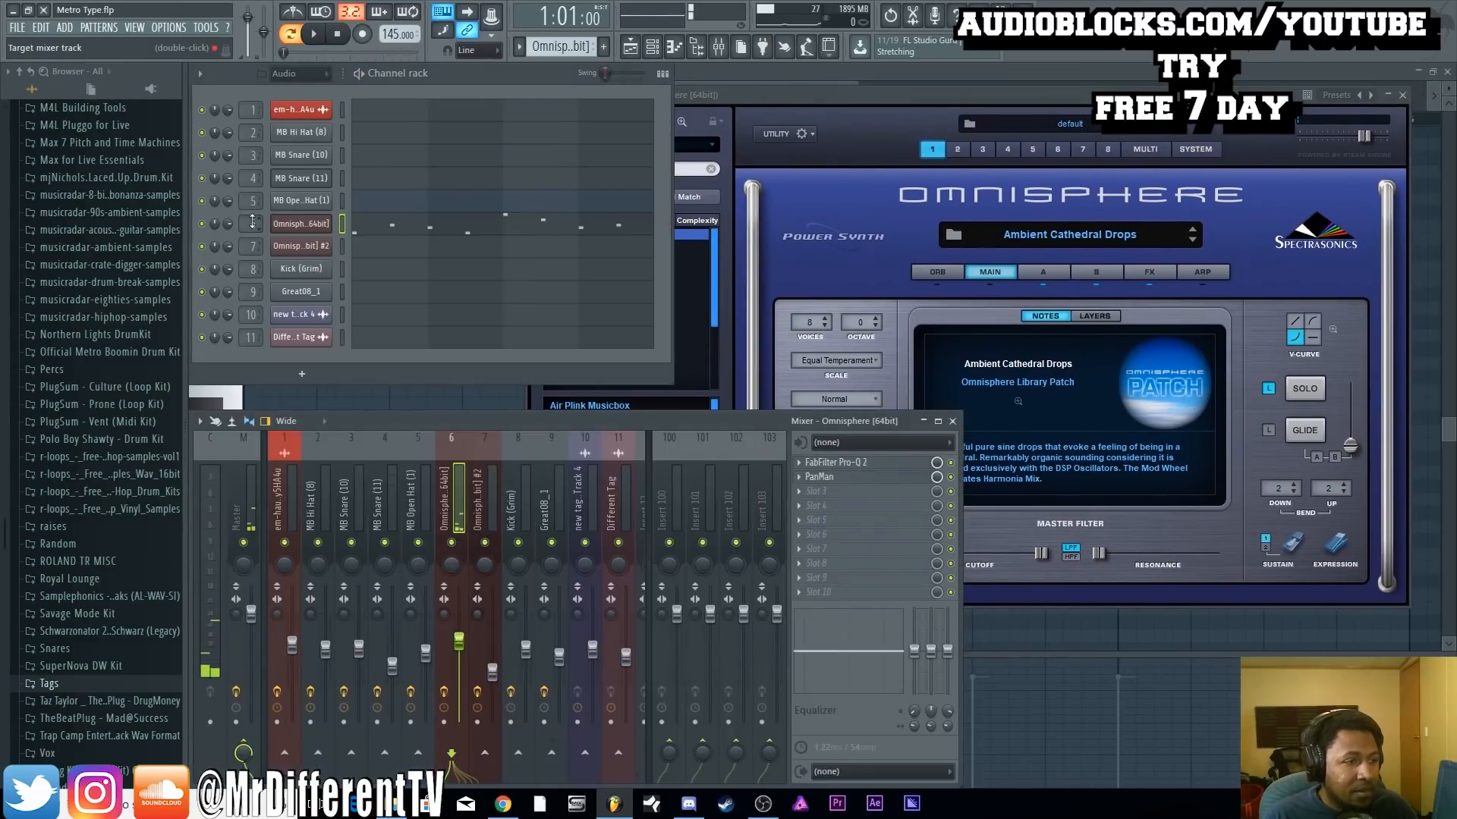
click(877, 462)
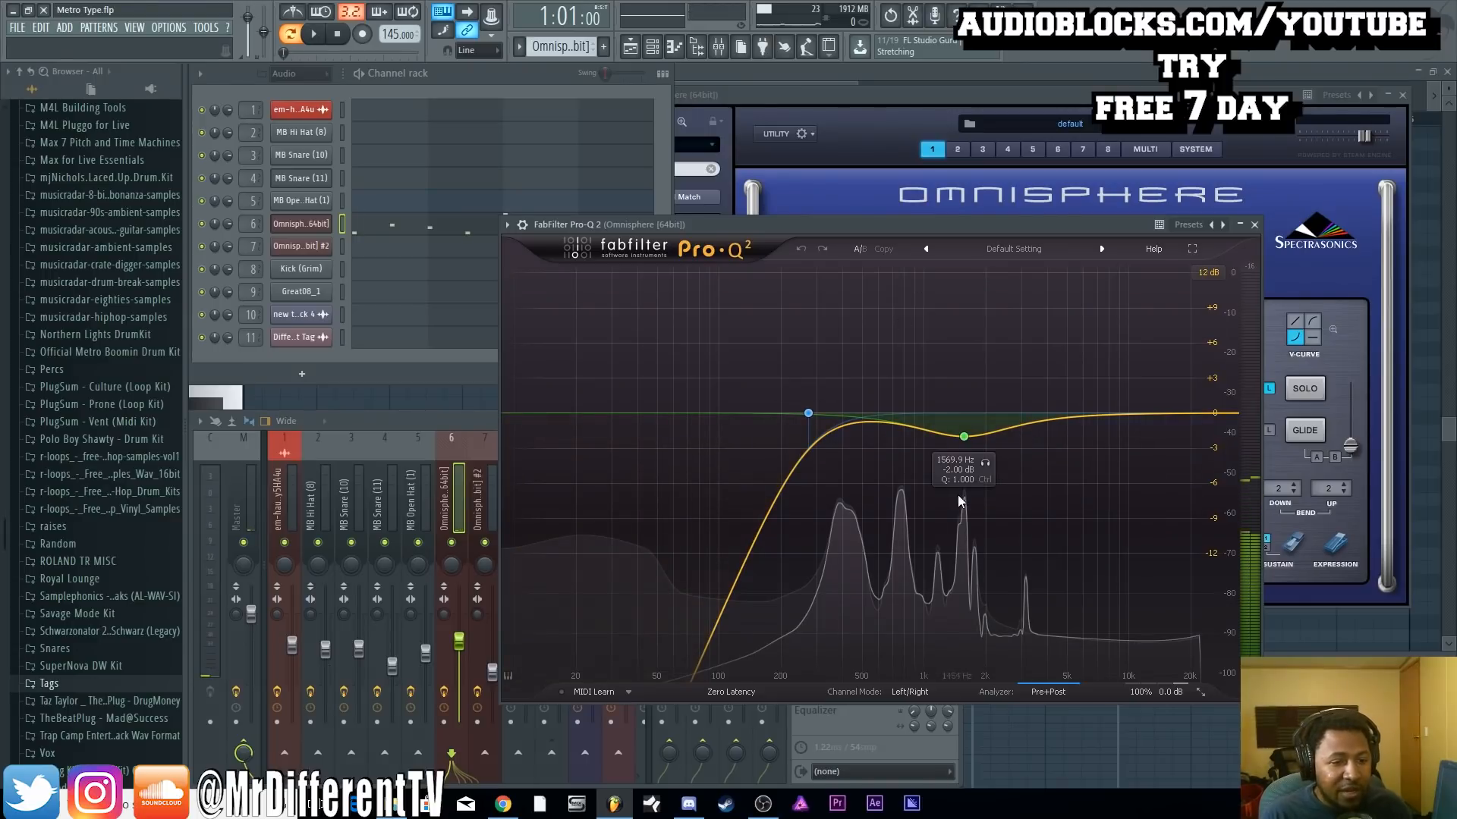
key(space)
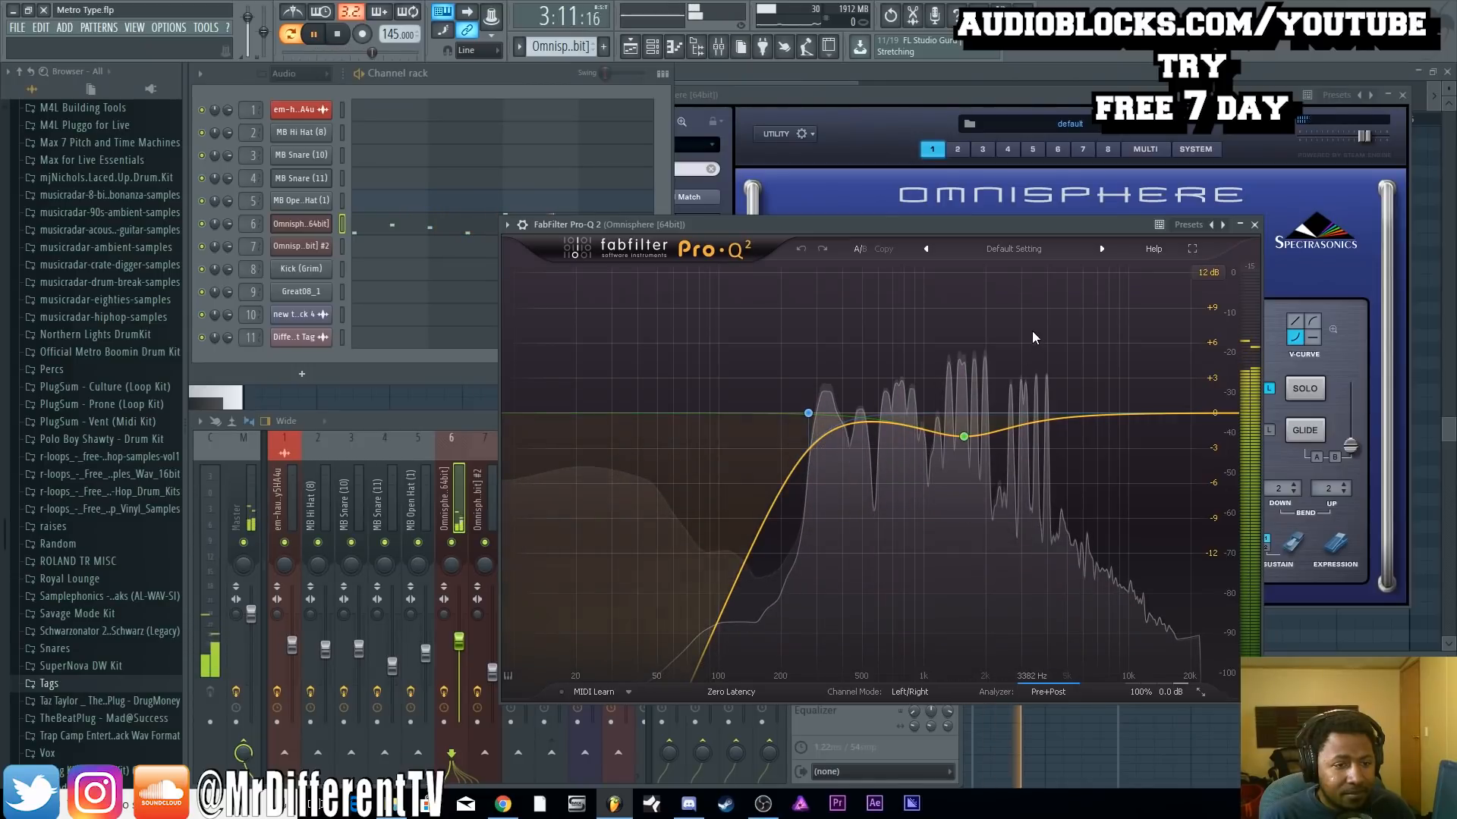
key(space)
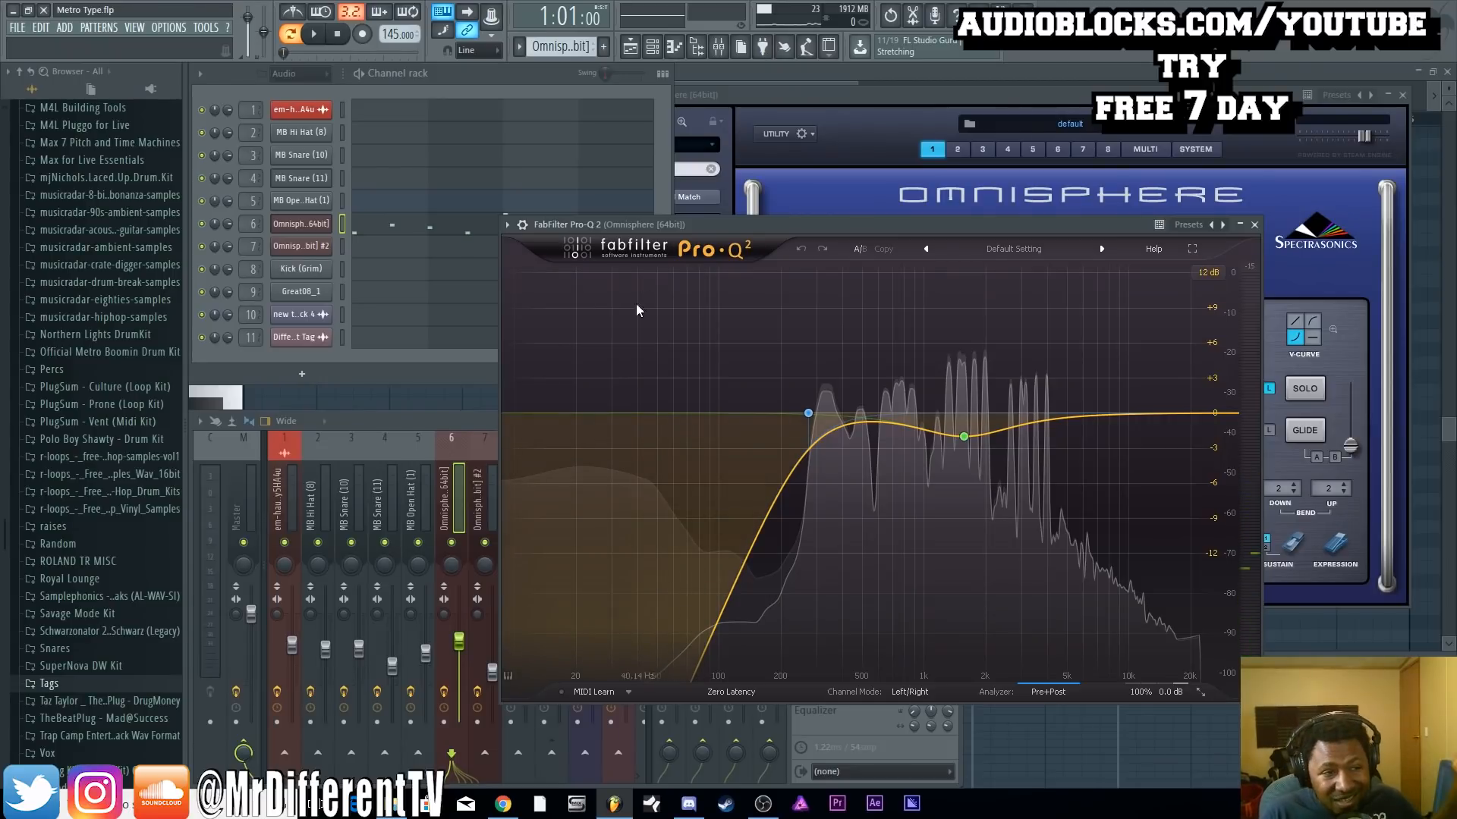
Review the rhythm shape and smoothing of the first Omnisphere track's PanMan, close the effect, and replay the pattern
click(663, 193)
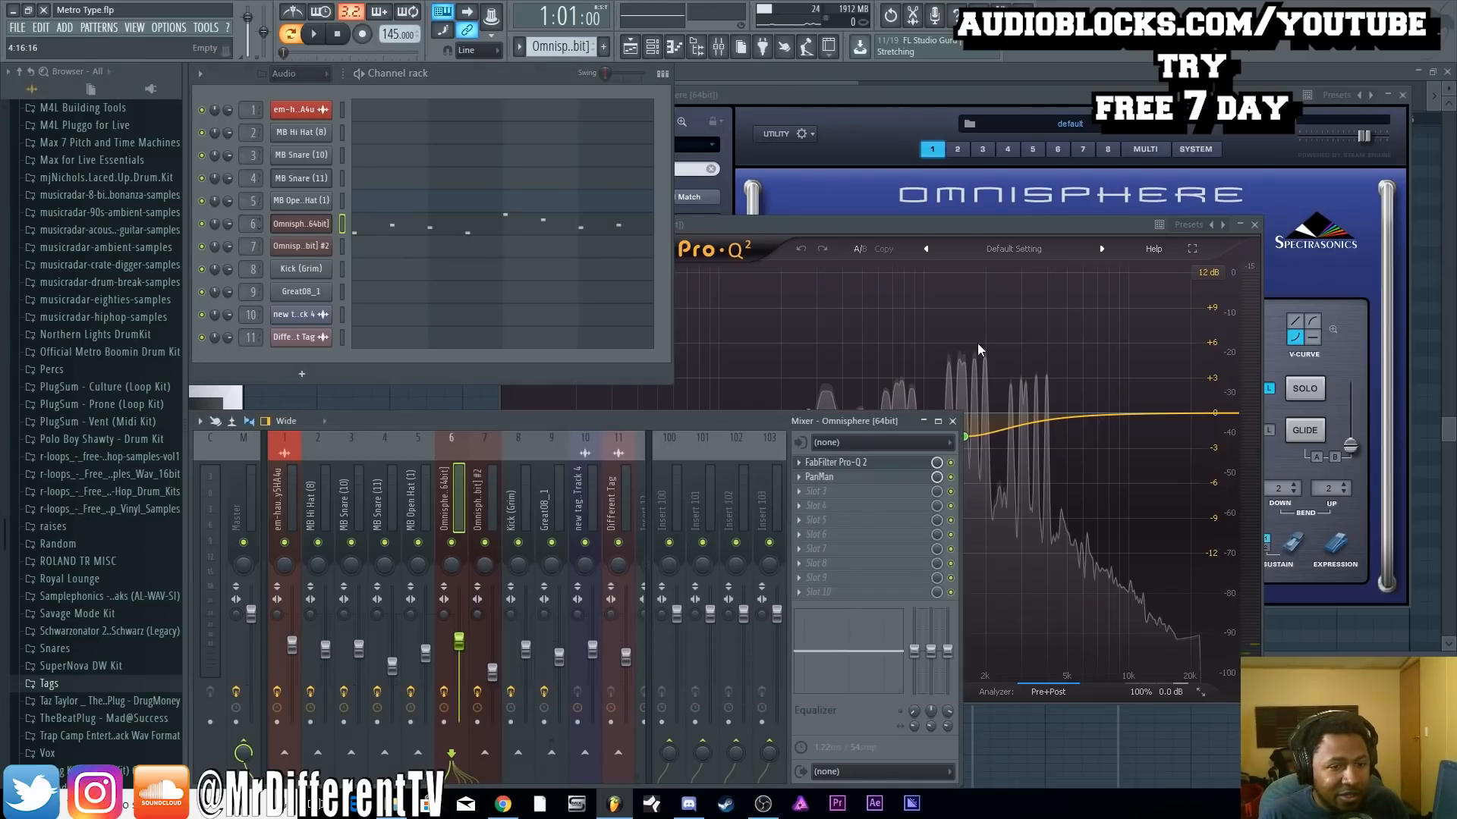
click(862, 474)
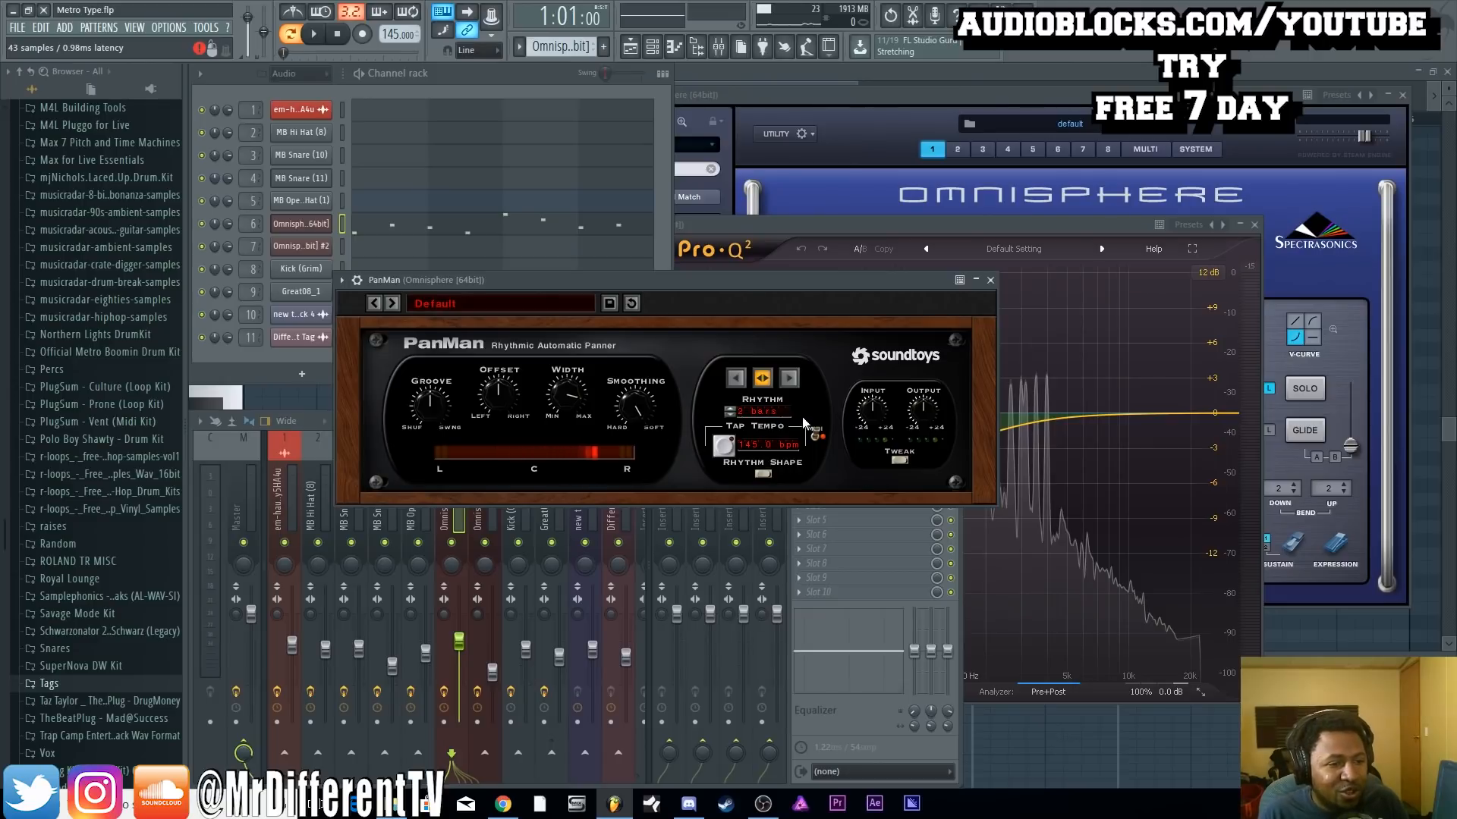
click(761, 473)
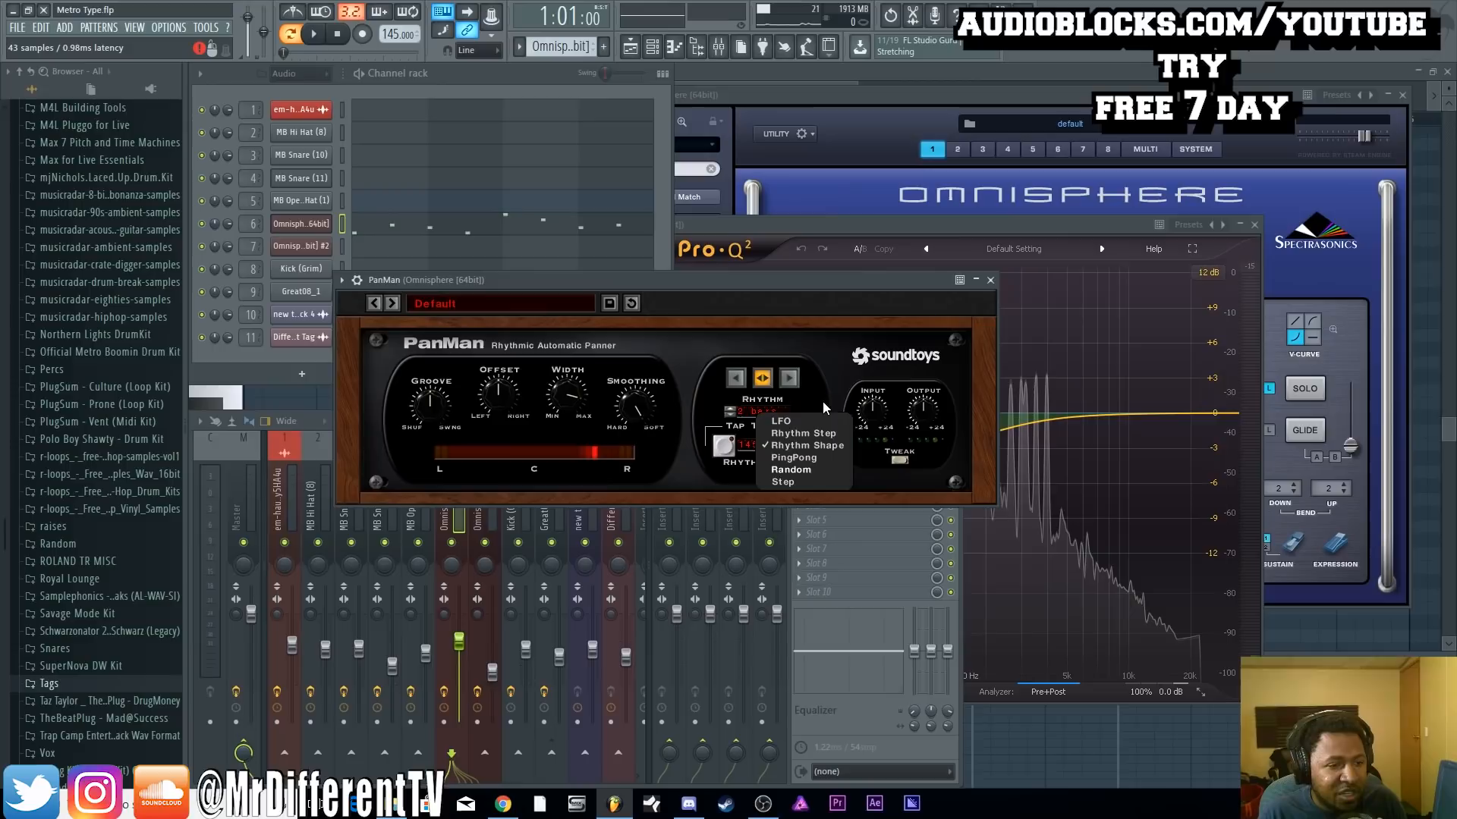
click(805, 446)
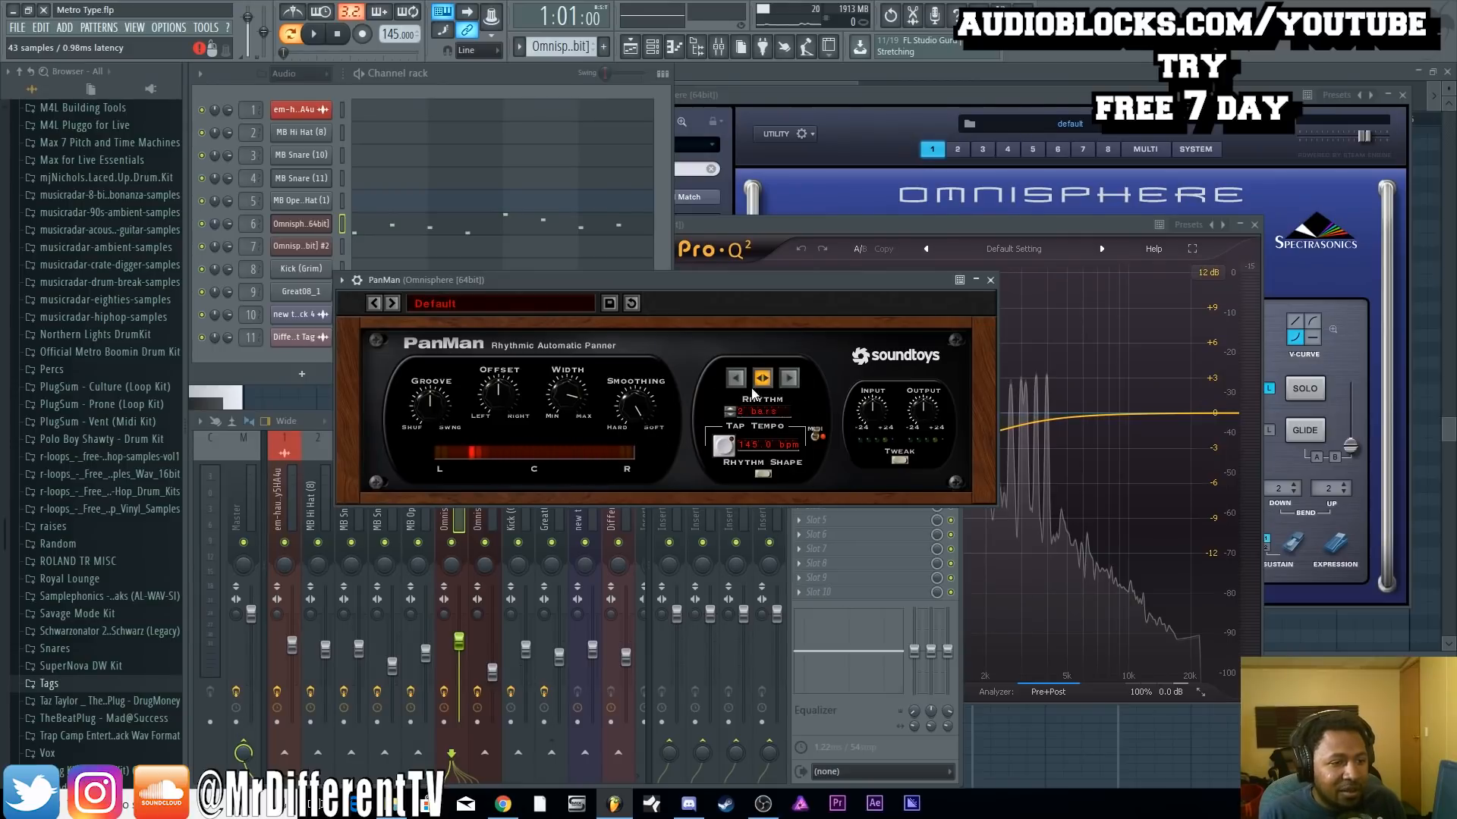
drag(635, 404, 667, 407)
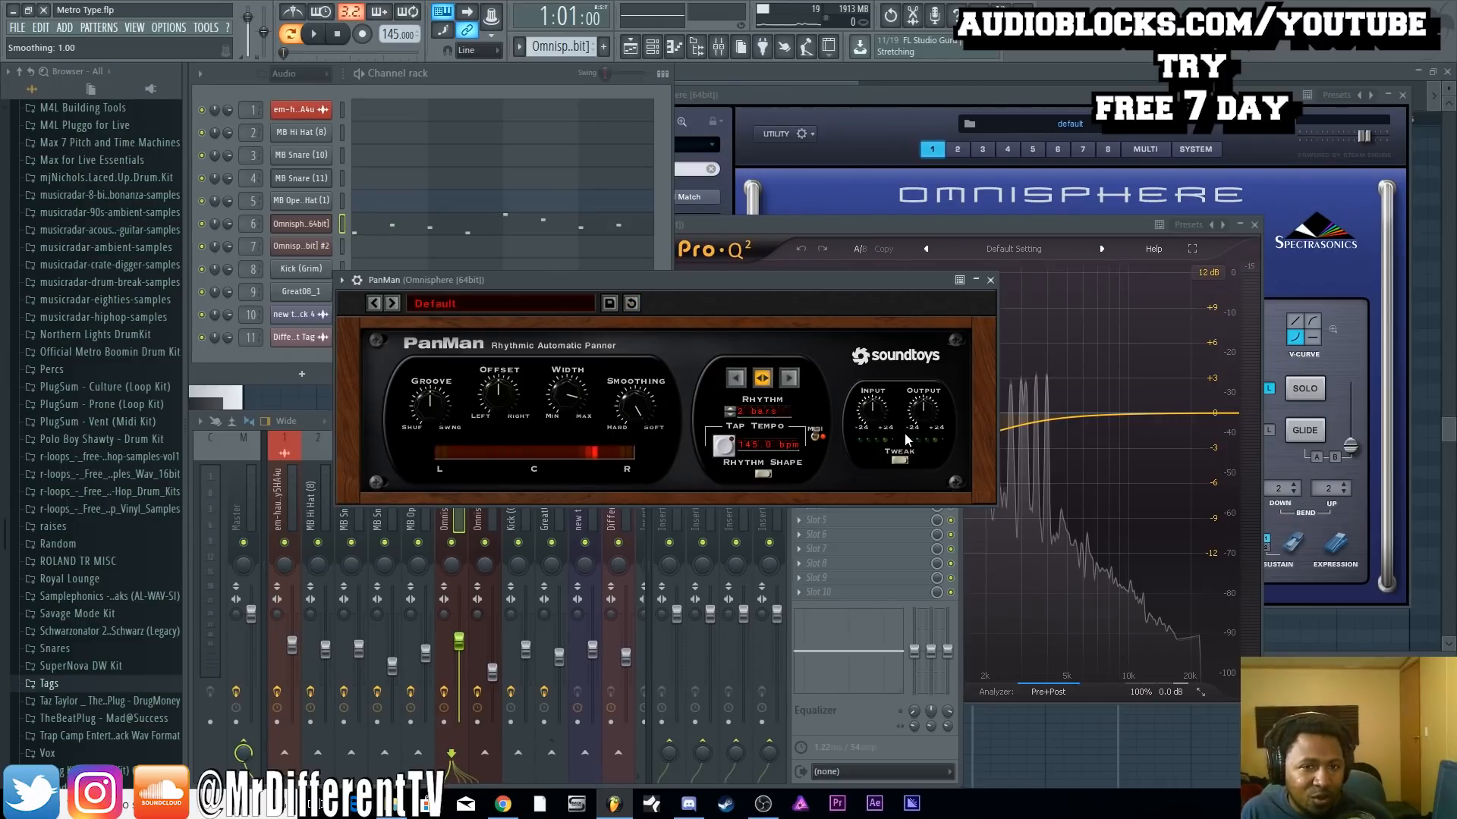
click(990, 280)
key(space)
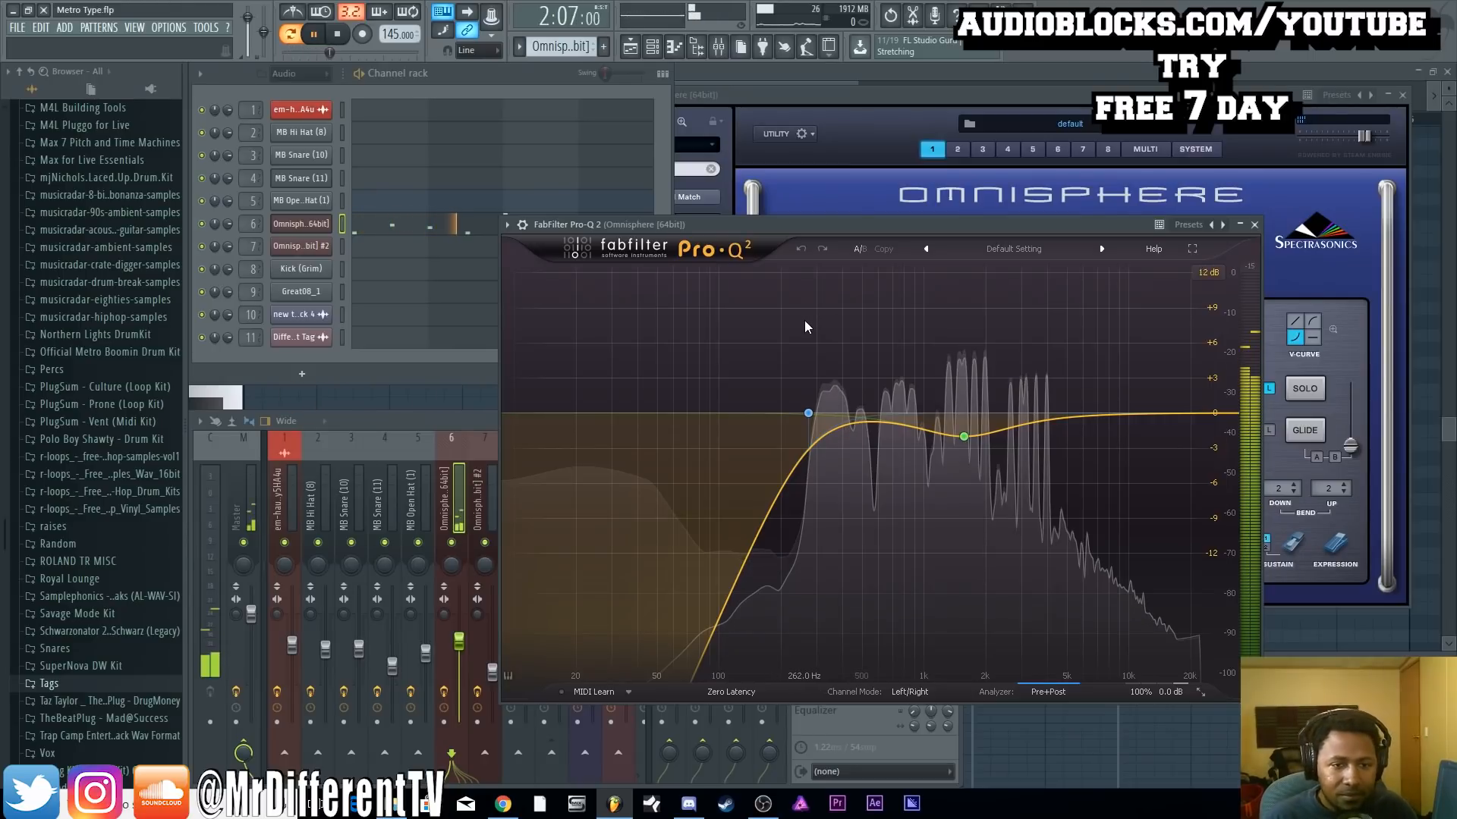
key(space)
Bring up the Omnisphere [64bit] #2 channel's Apocolyptic Bass patch and look through the patch browser categories
click(663, 180)
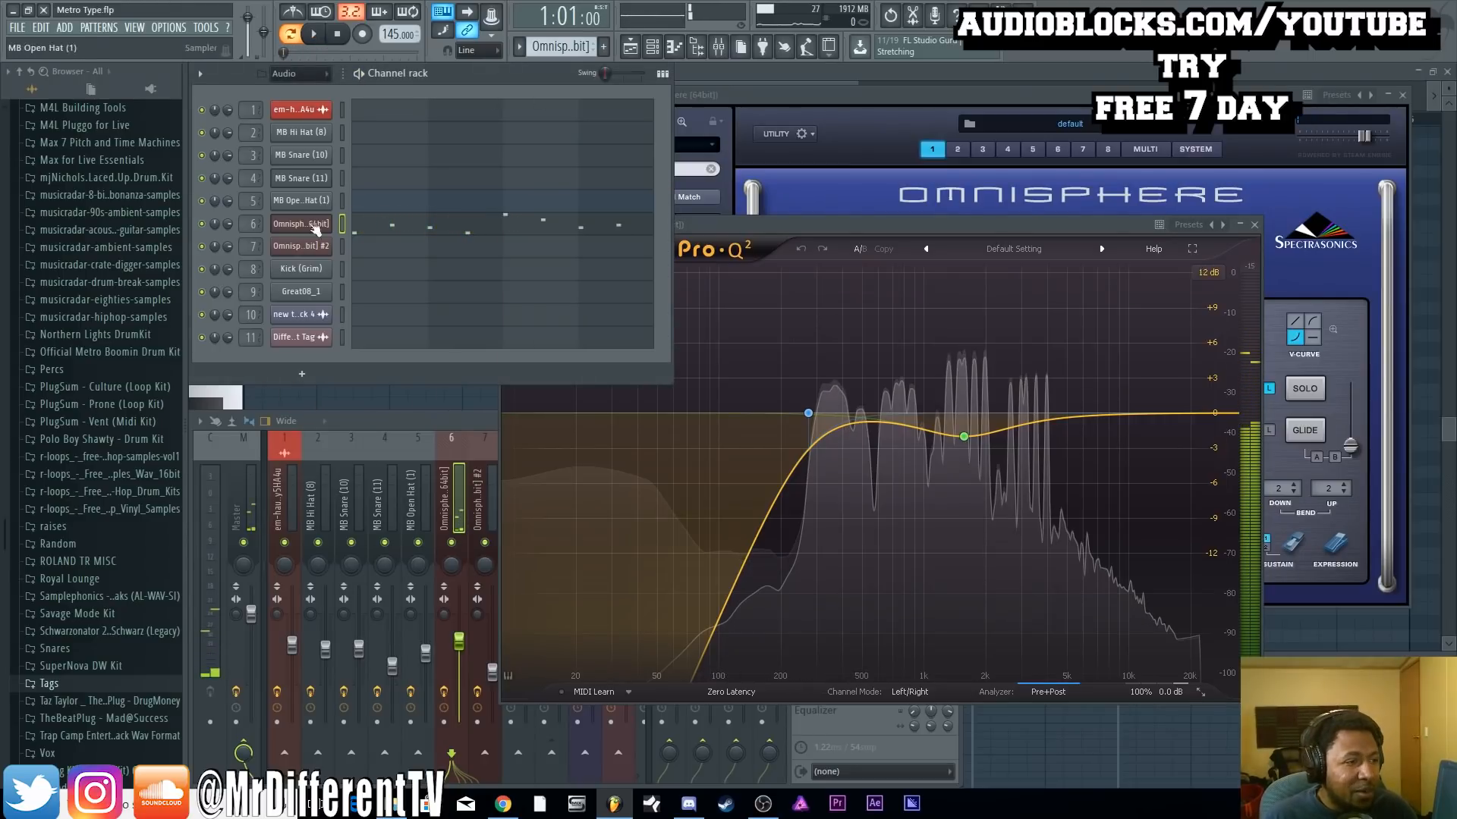
click(308, 251)
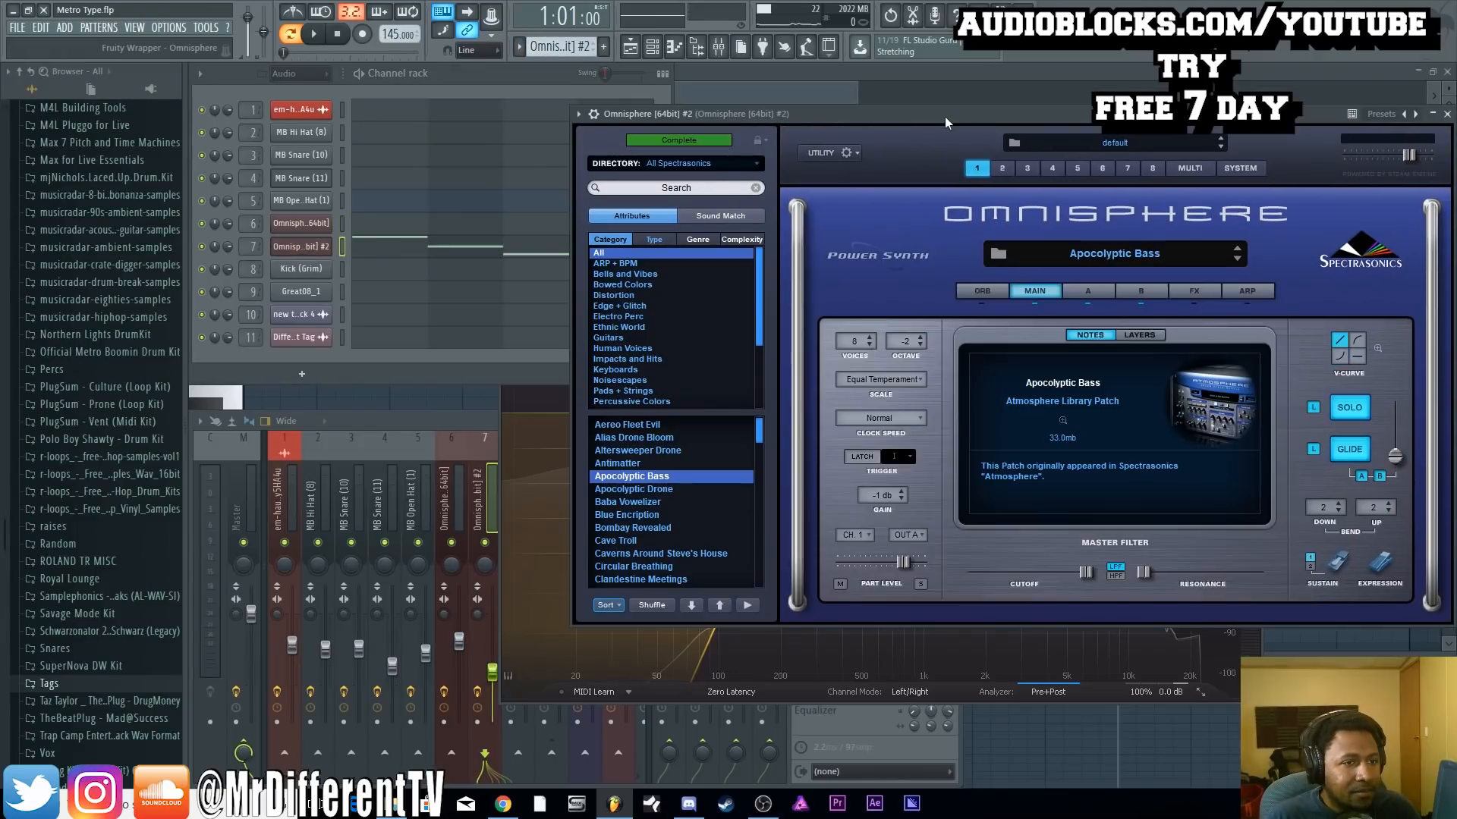
drag(944, 116, 857, 99)
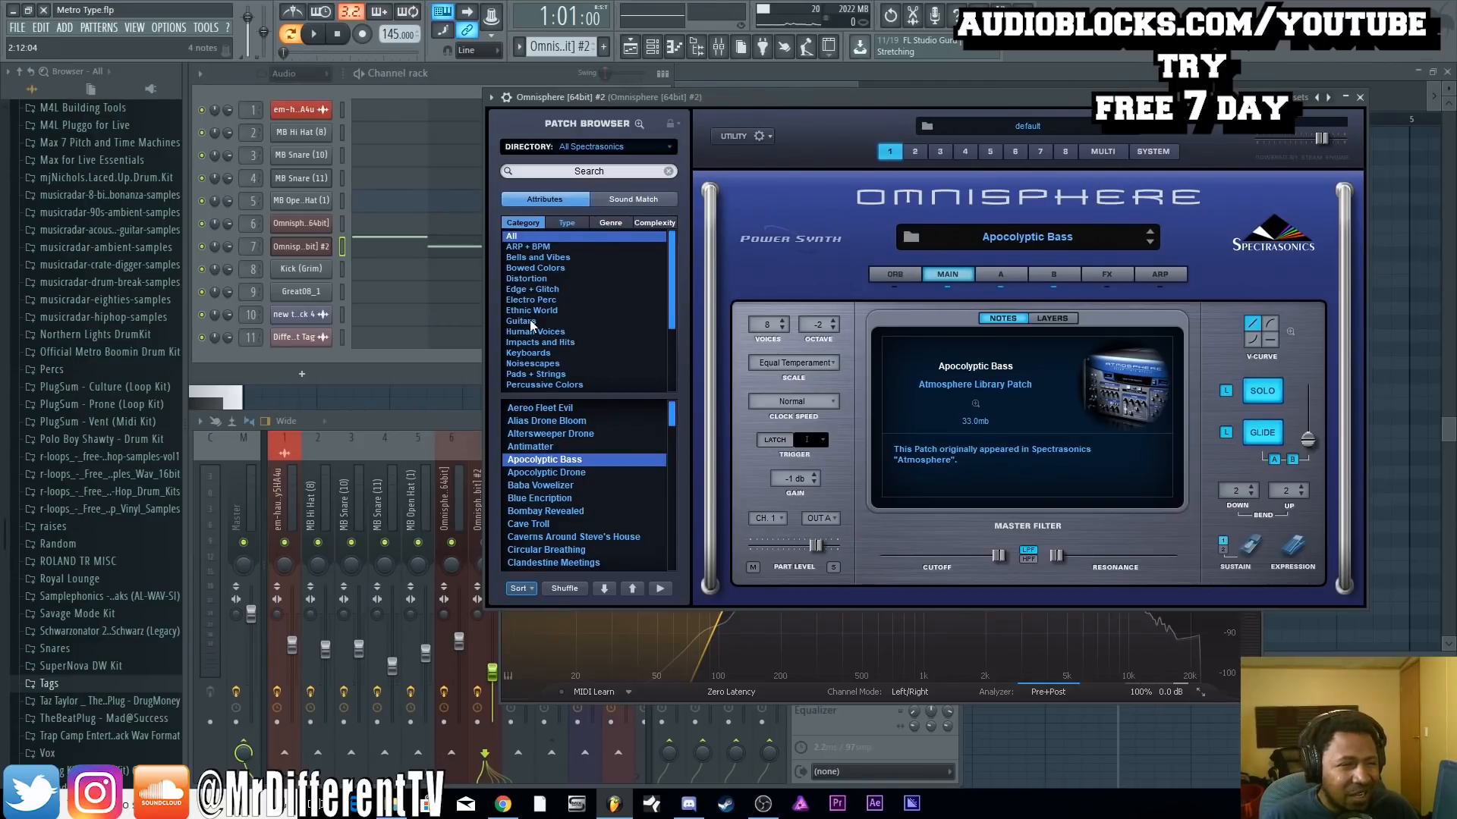
scroll(580, 279, down, 4)
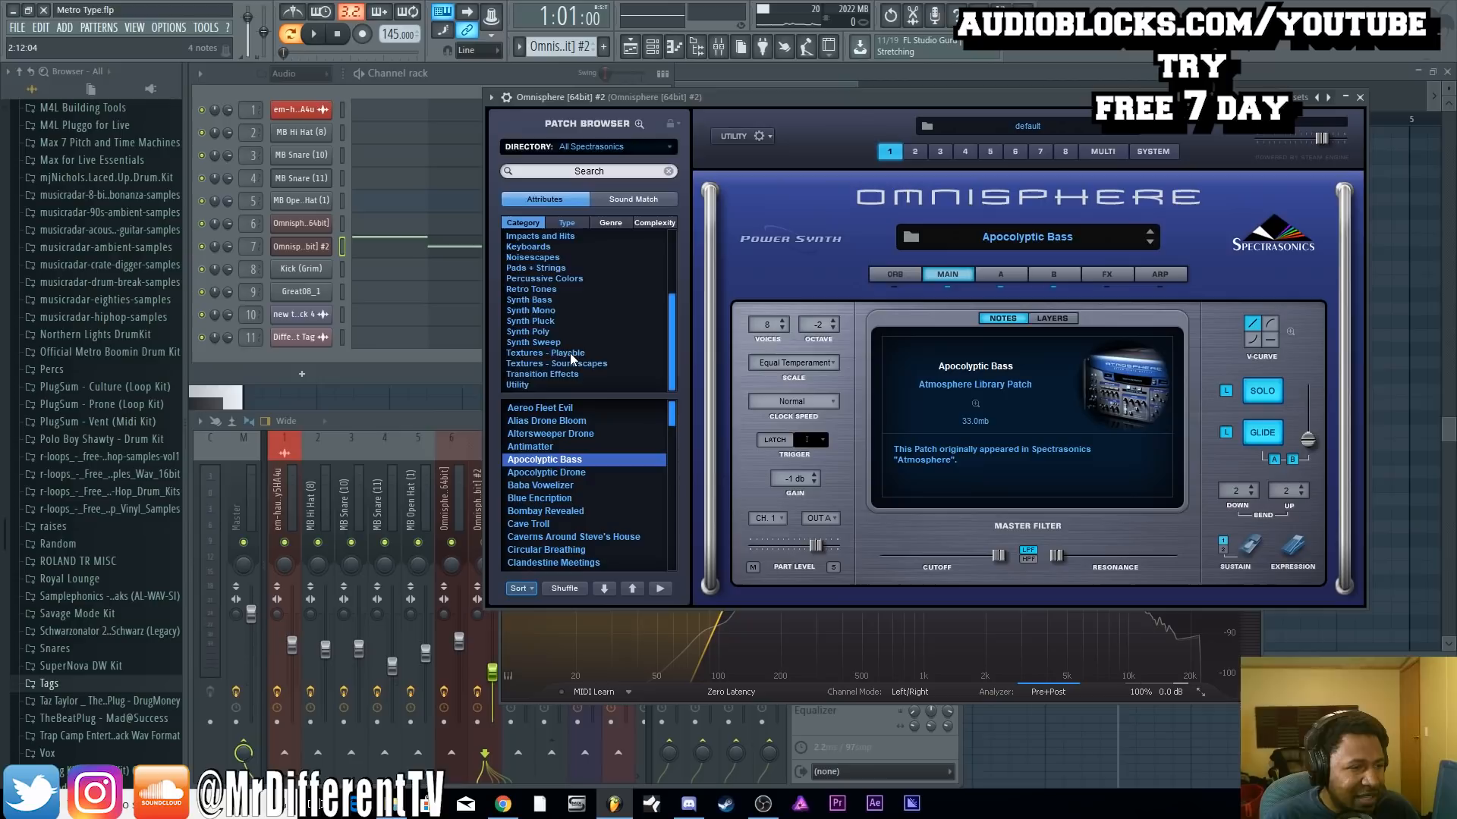
scroll(571, 354, up, 4)
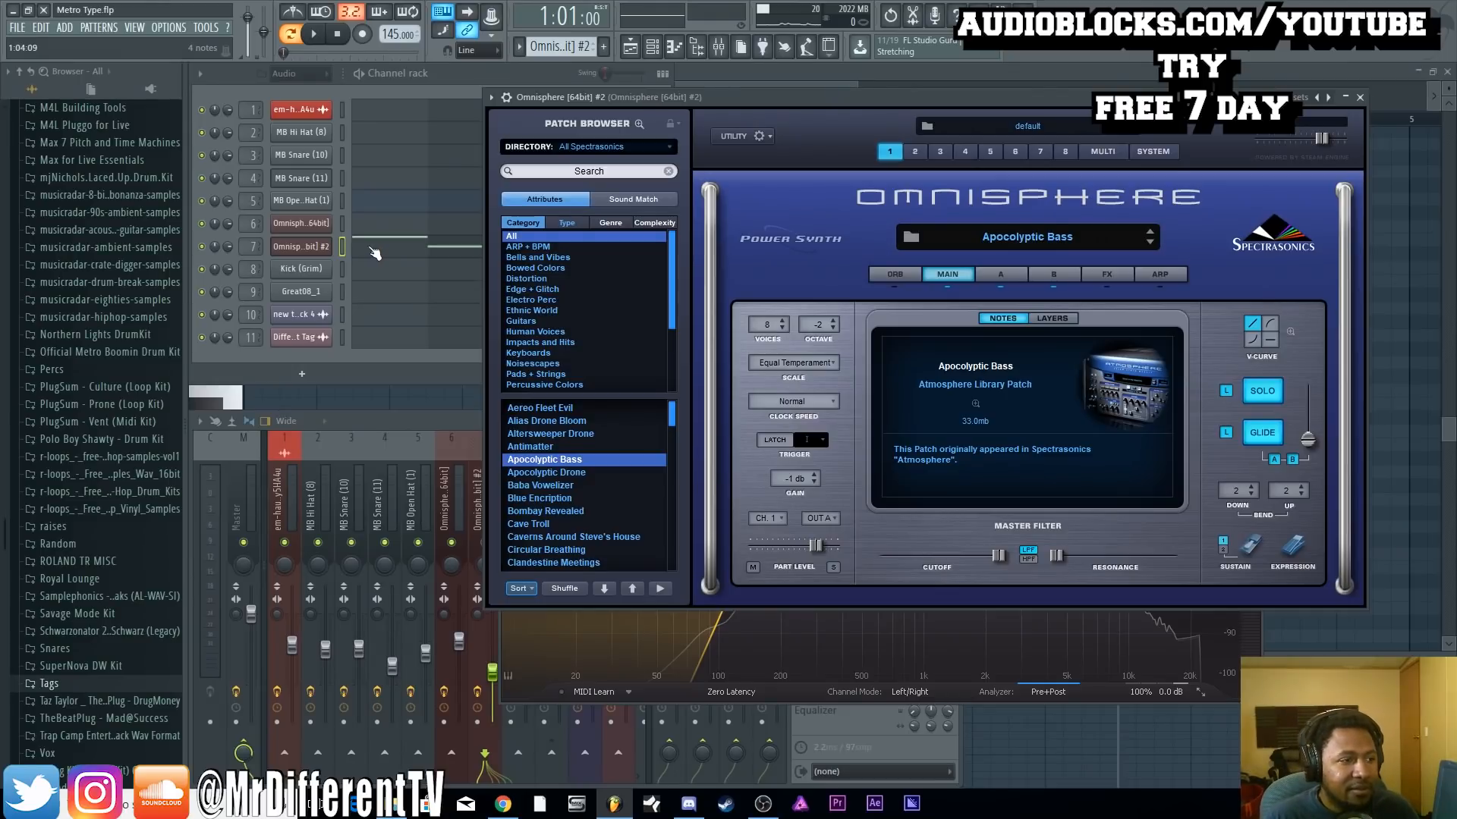
Play and stop the Omnisphere [64bit] #2 pattern with the instrument window moved aside
click(317, 34)
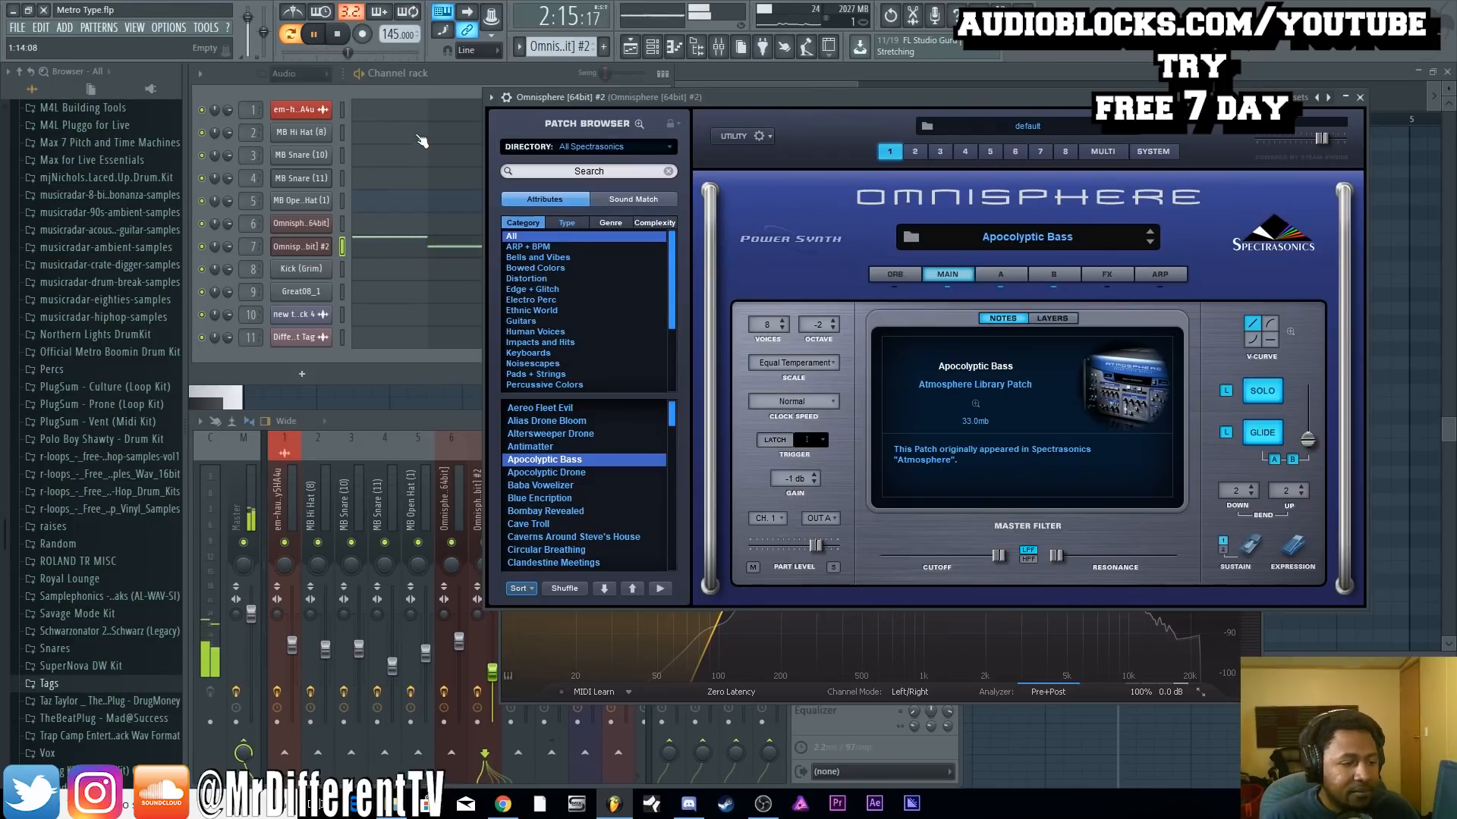
drag(748, 96, 836, 74)
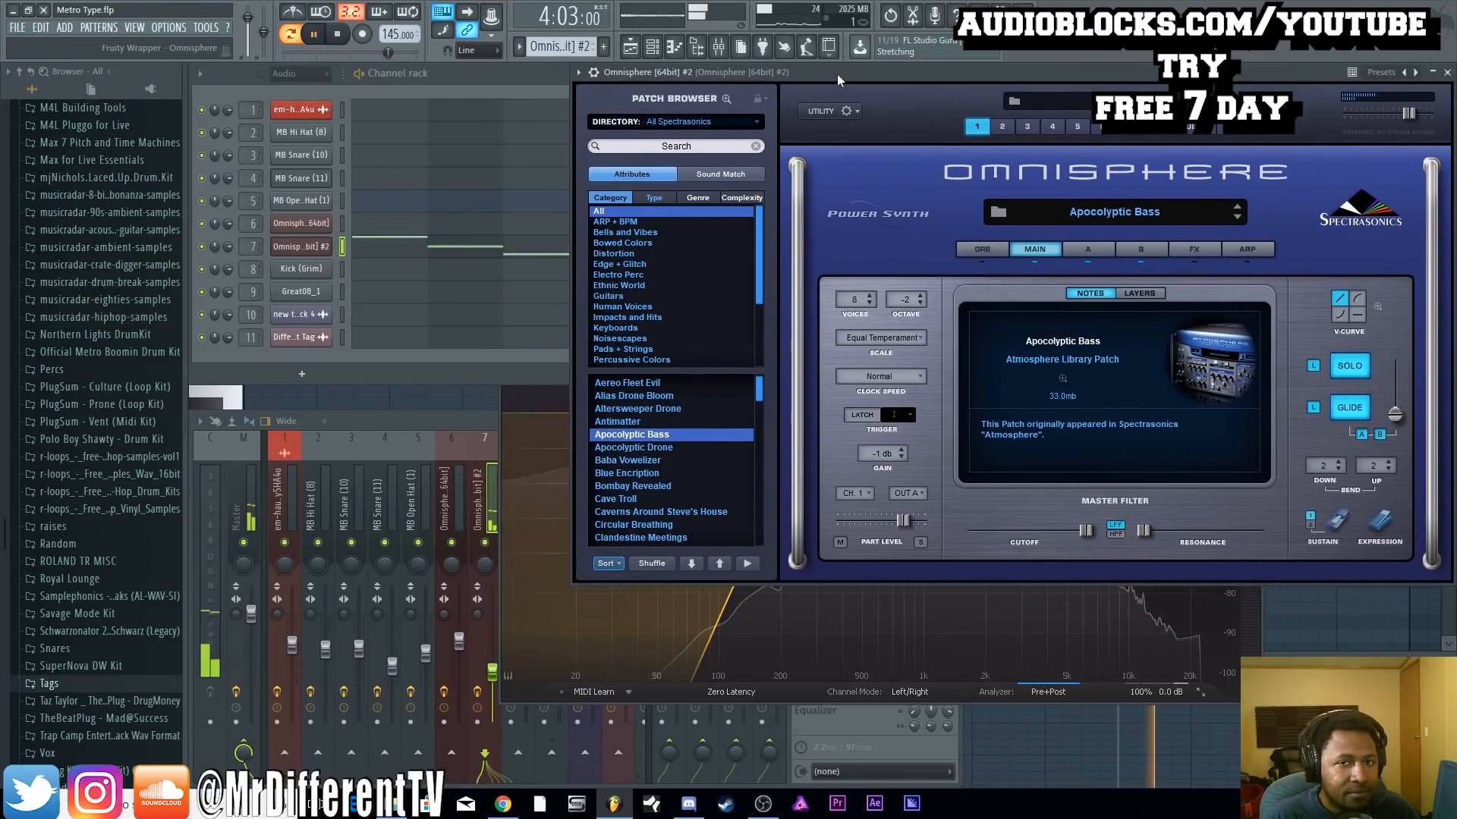
click(337, 37)
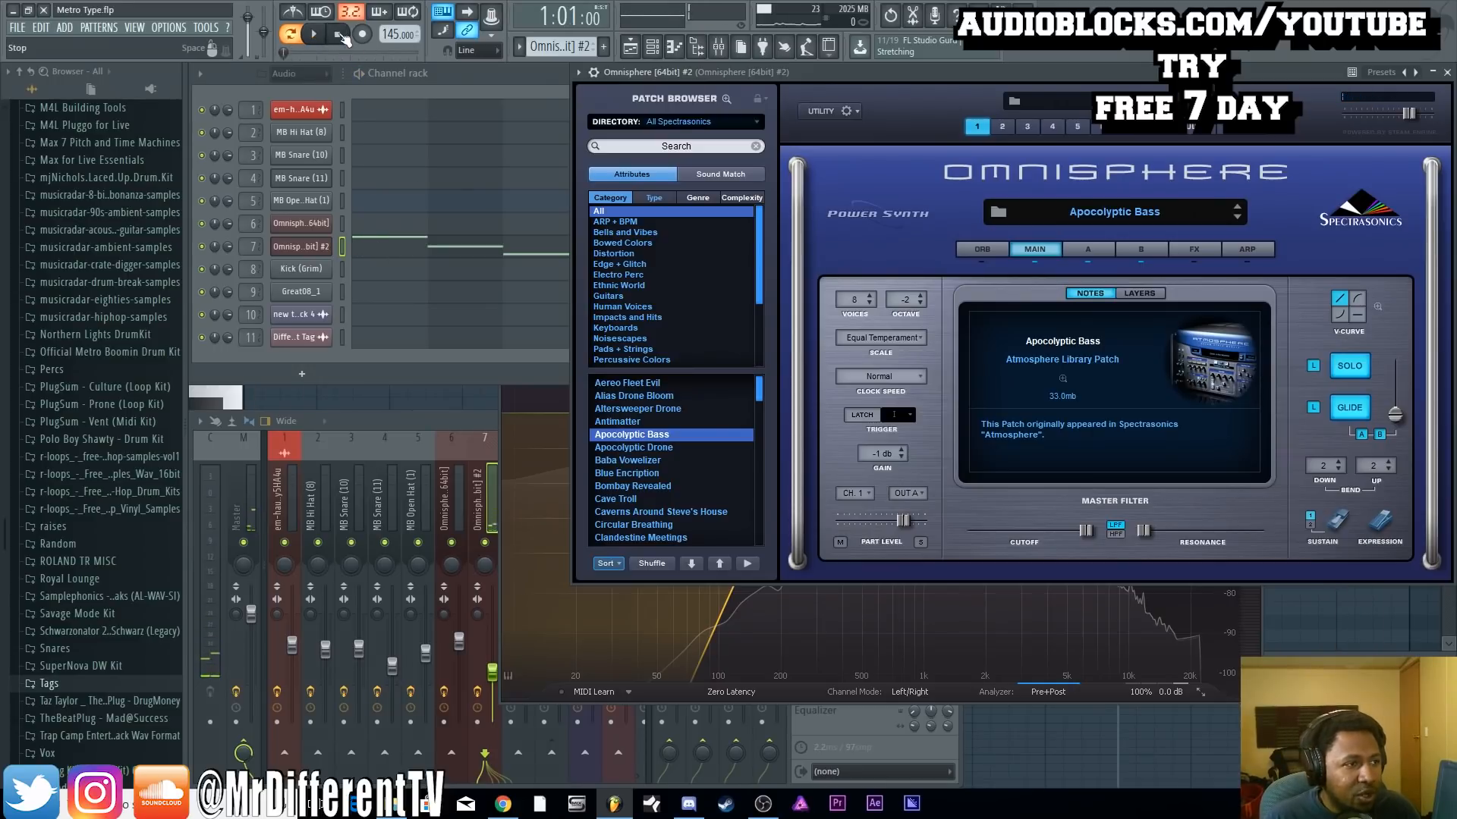
Examine the Omnisphere [64bit] #2 notes in the piano roll and audition a key in the lower octaves
click(400, 248)
scroll(399, 269, up, 8)
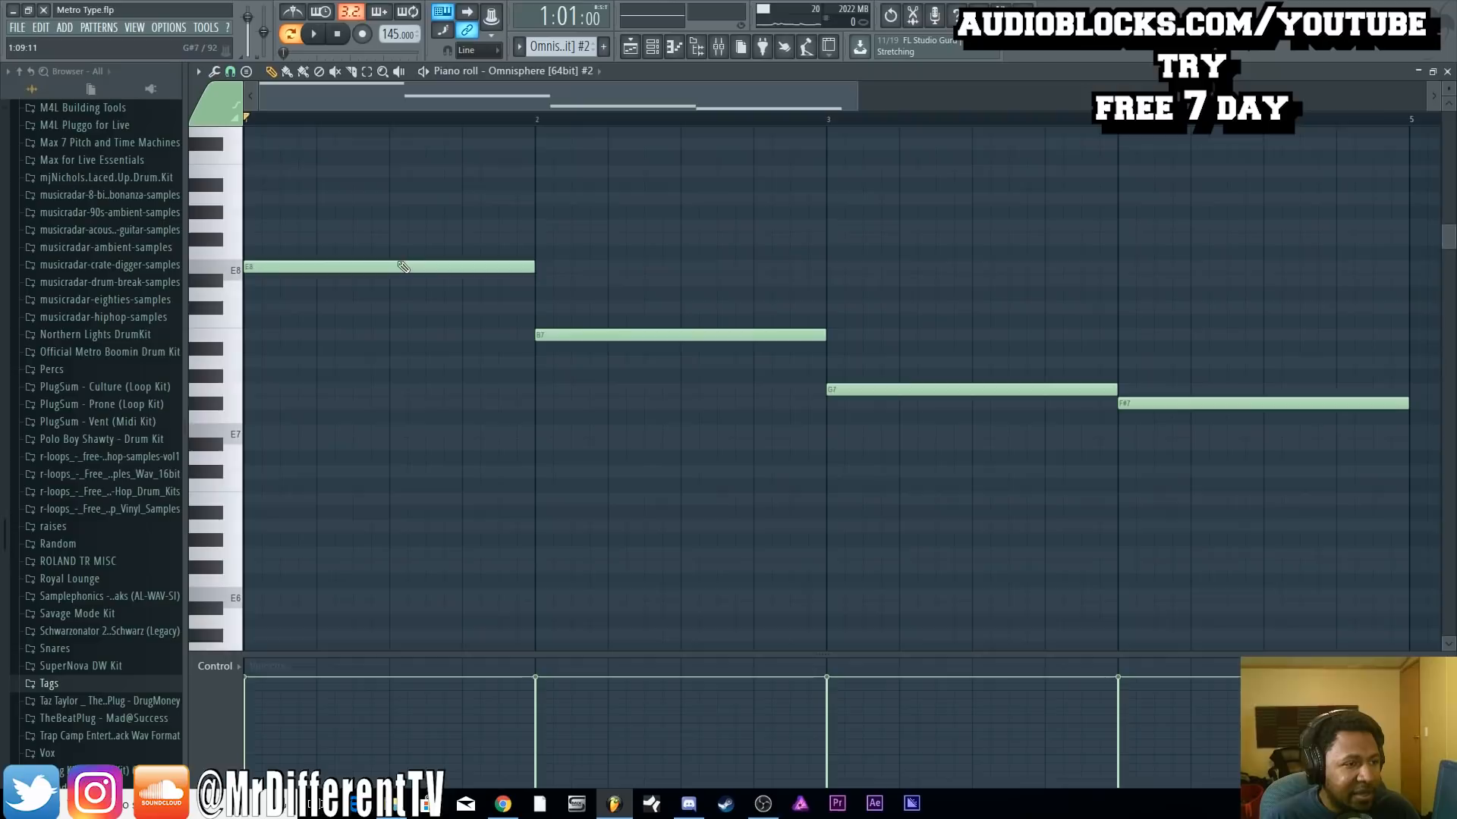
scroll(345, 379, down, 7)
scroll(353, 394, down, 5)
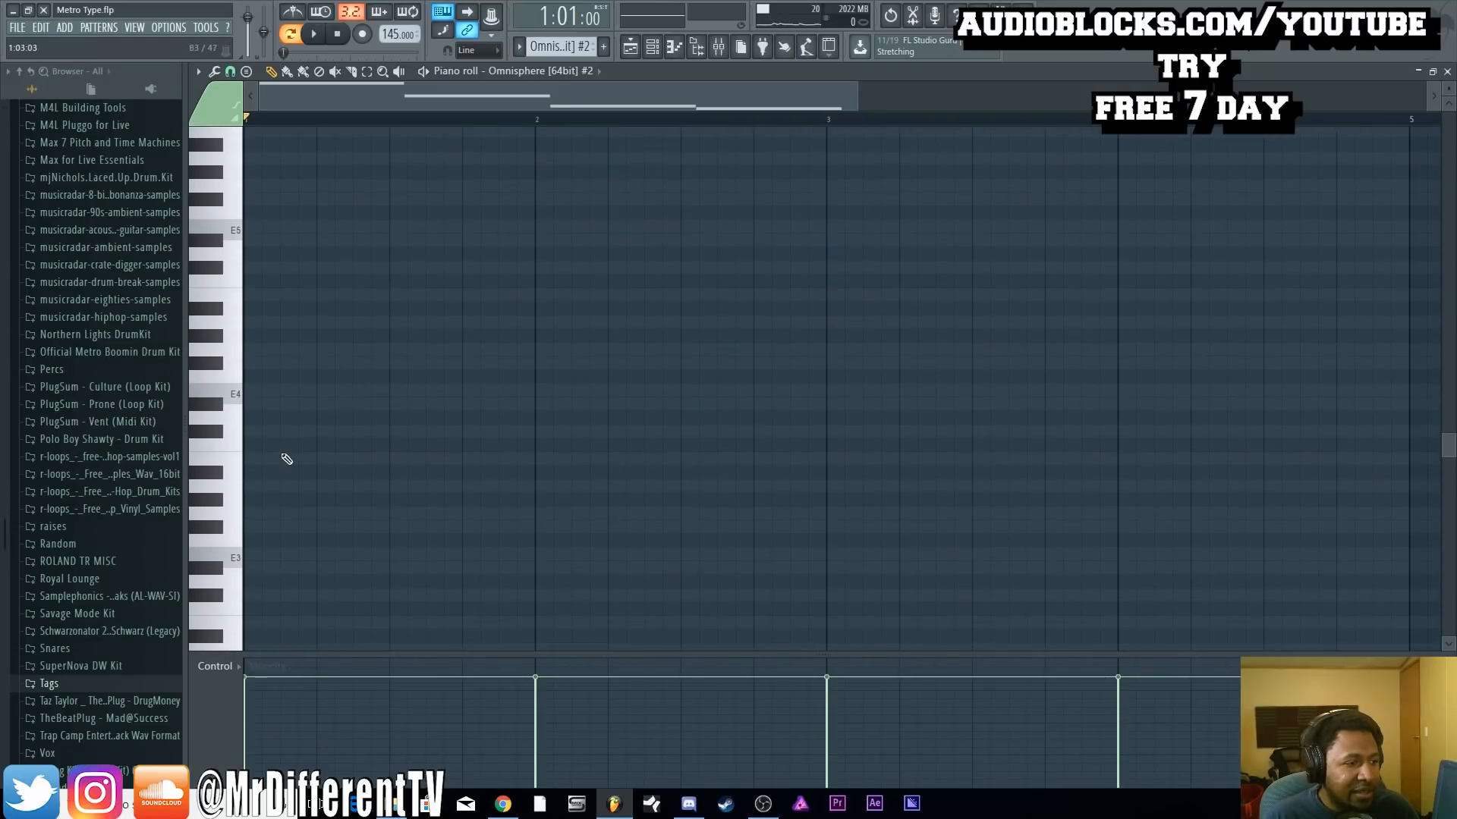
click(243, 399)
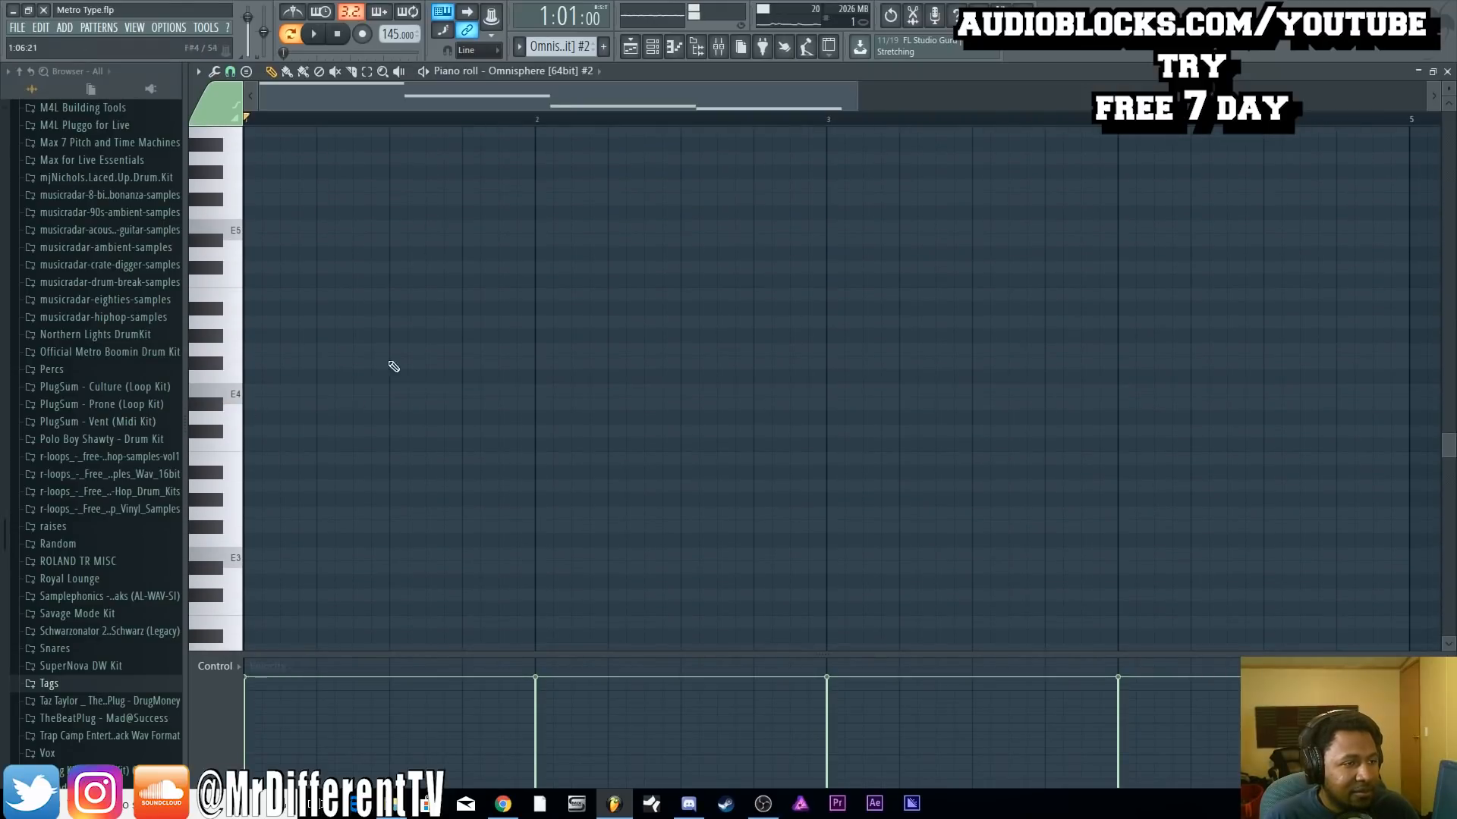
Bring up the Omnisphere [64bit] #2 mixer track's FabFilter Pro-Q 2 and play the pattern to examine its EQ curve
click(652, 50)
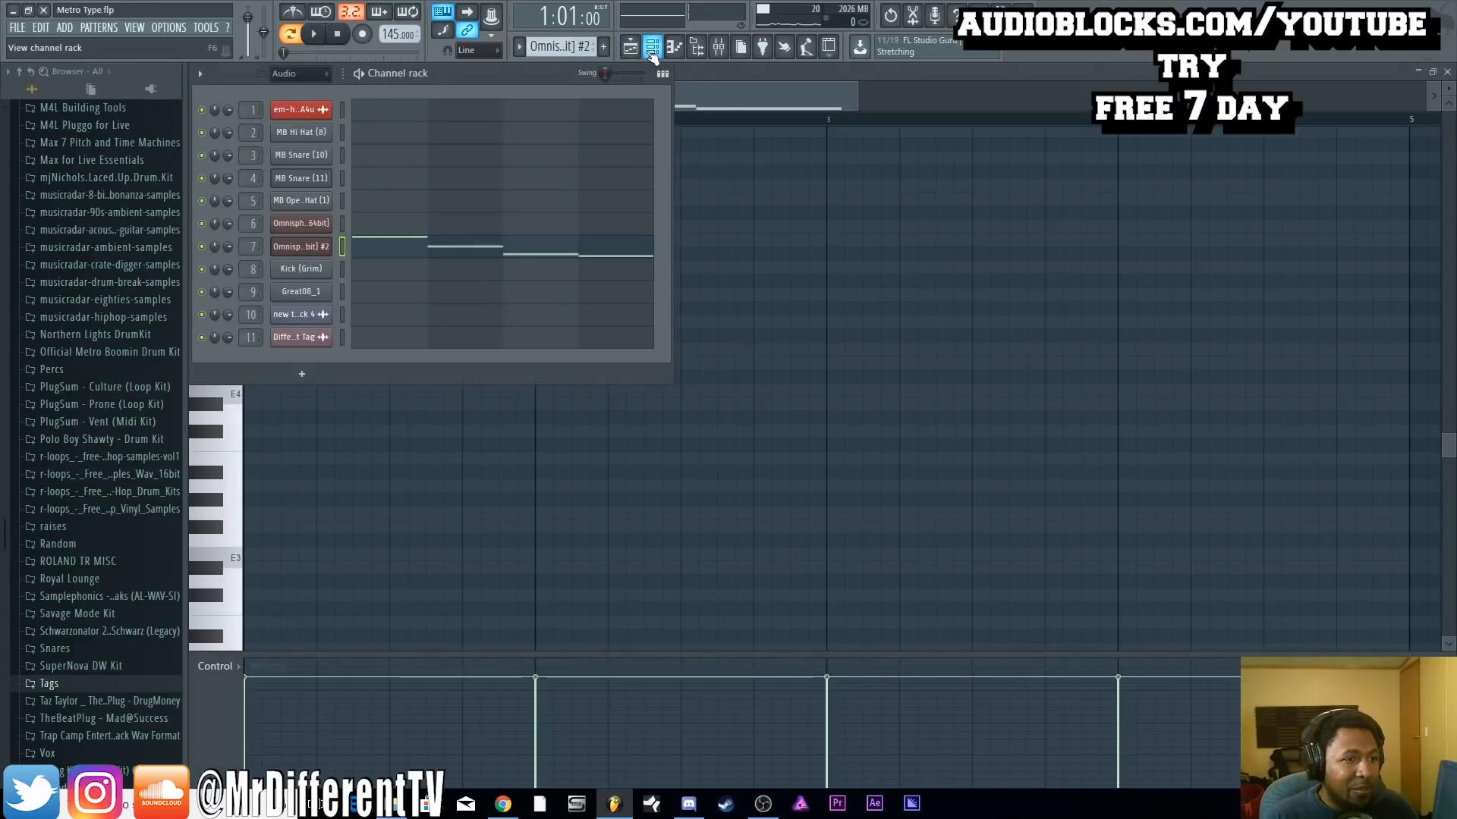
double_click(252, 247)
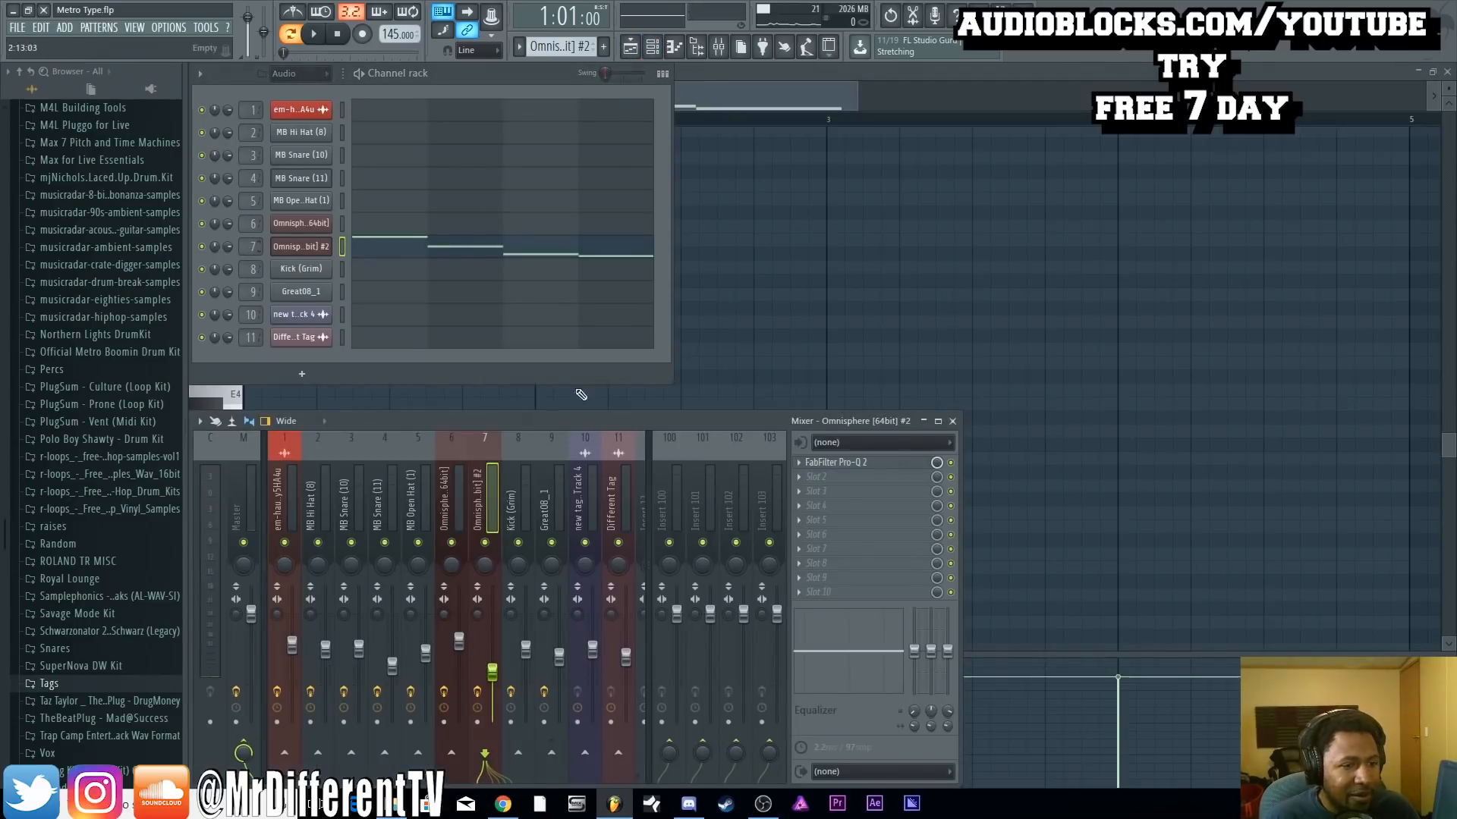
click(848, 466)
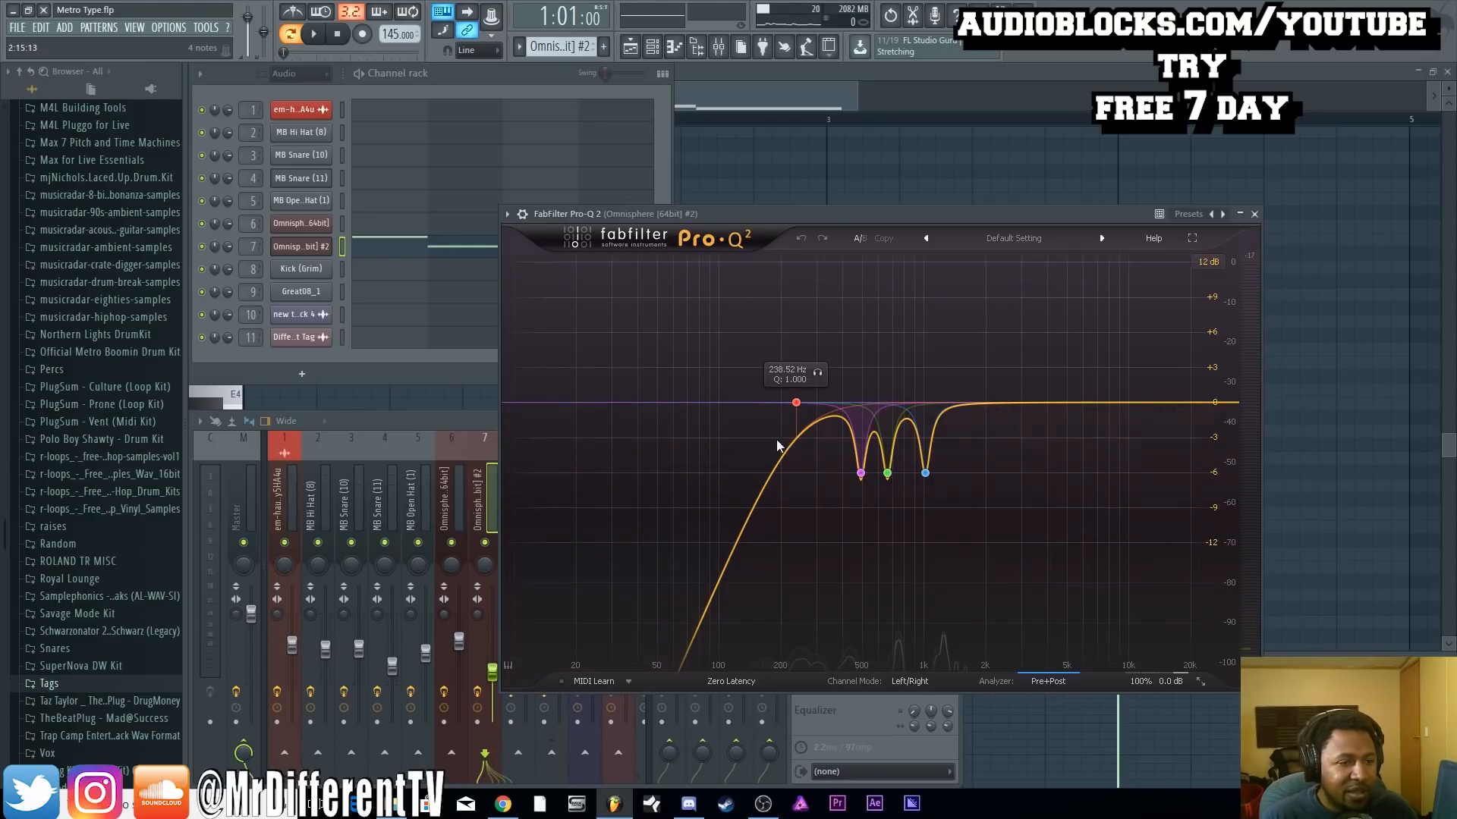
key(space)
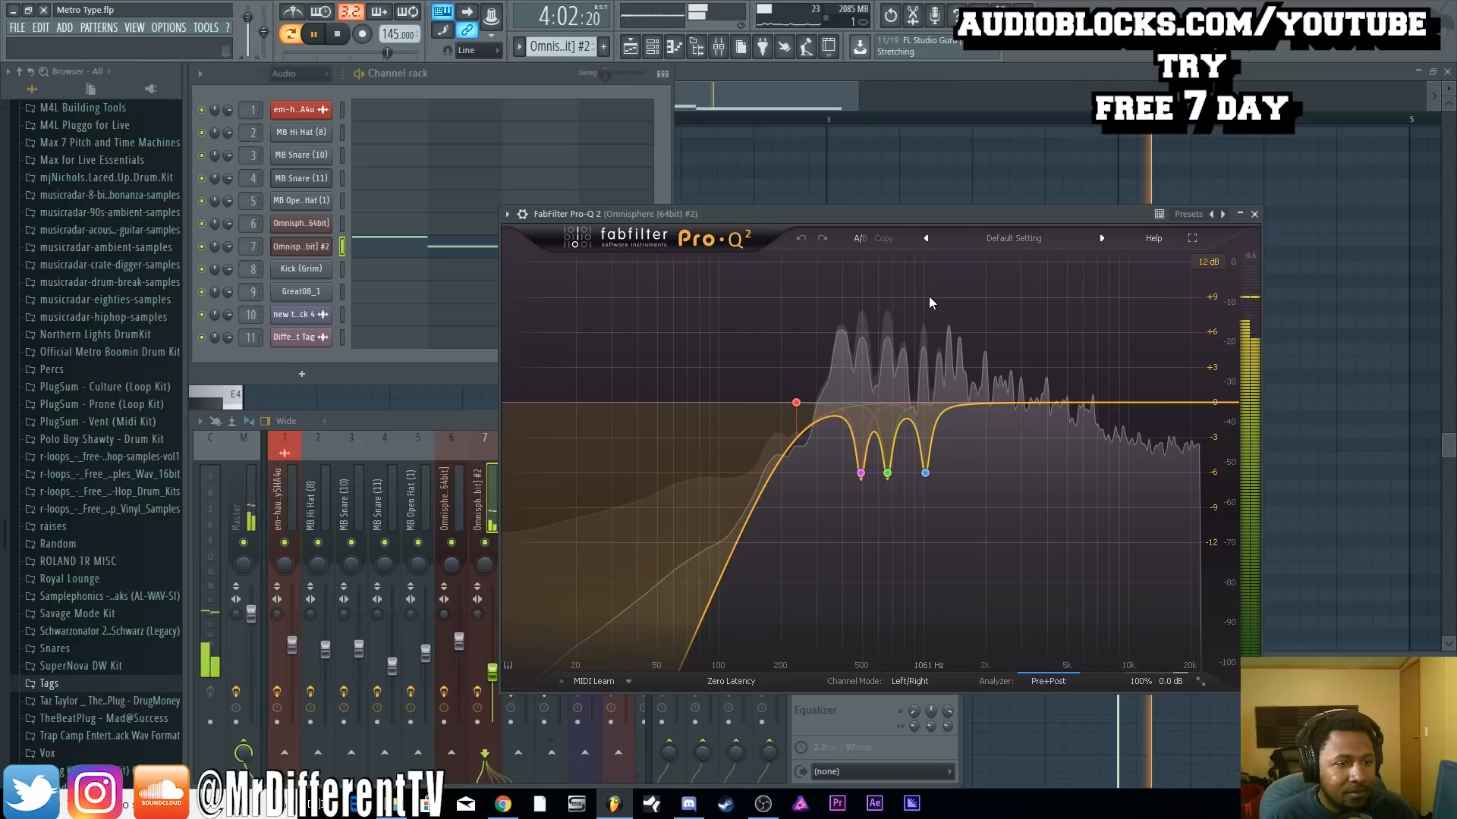
key(space)
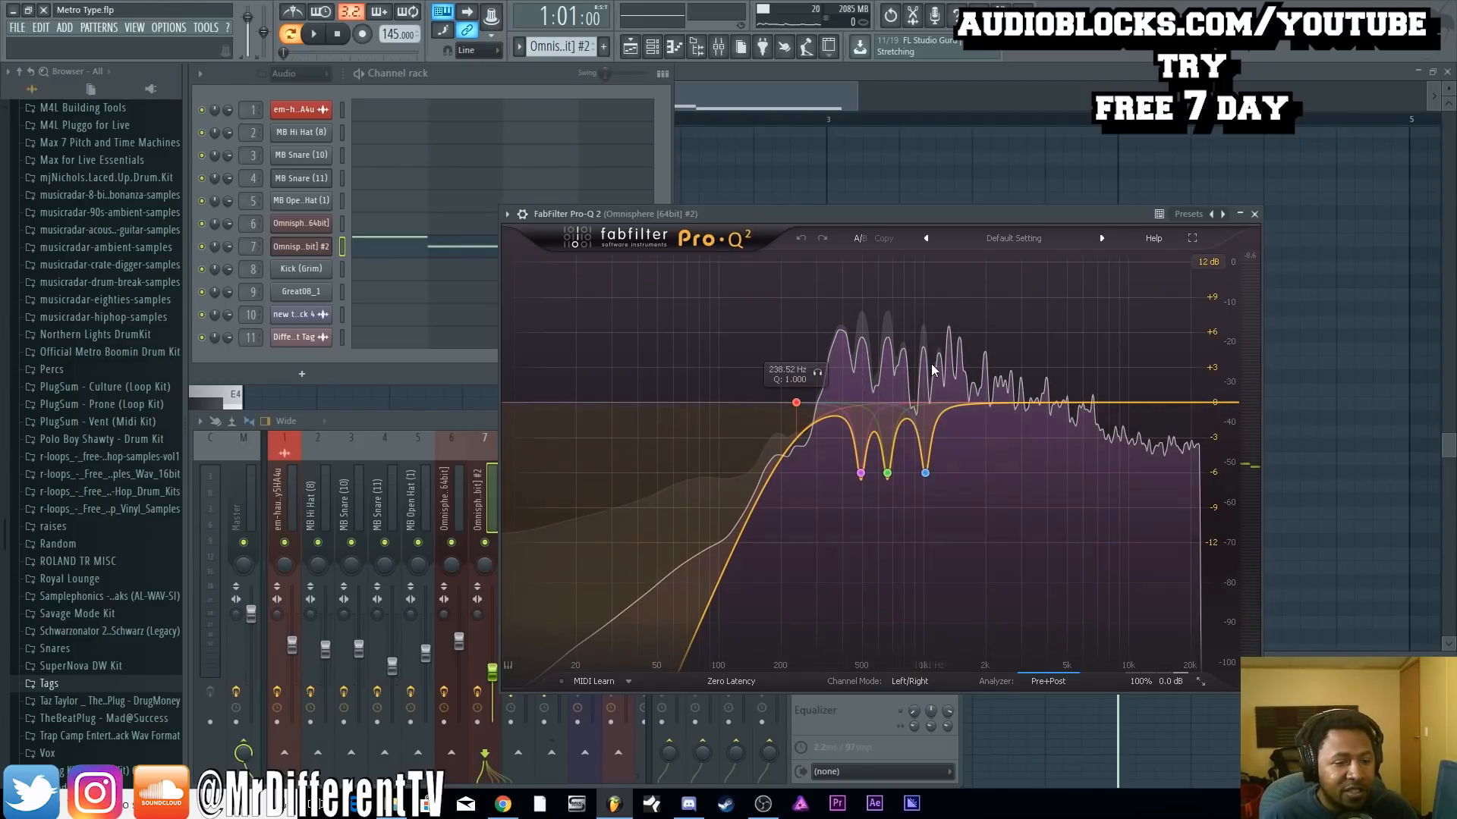
Freeze the Pro-Q 2 analyzer, try a bell band on the spectrum peak above 1 kHz, and delete that band
click(1023, 679)
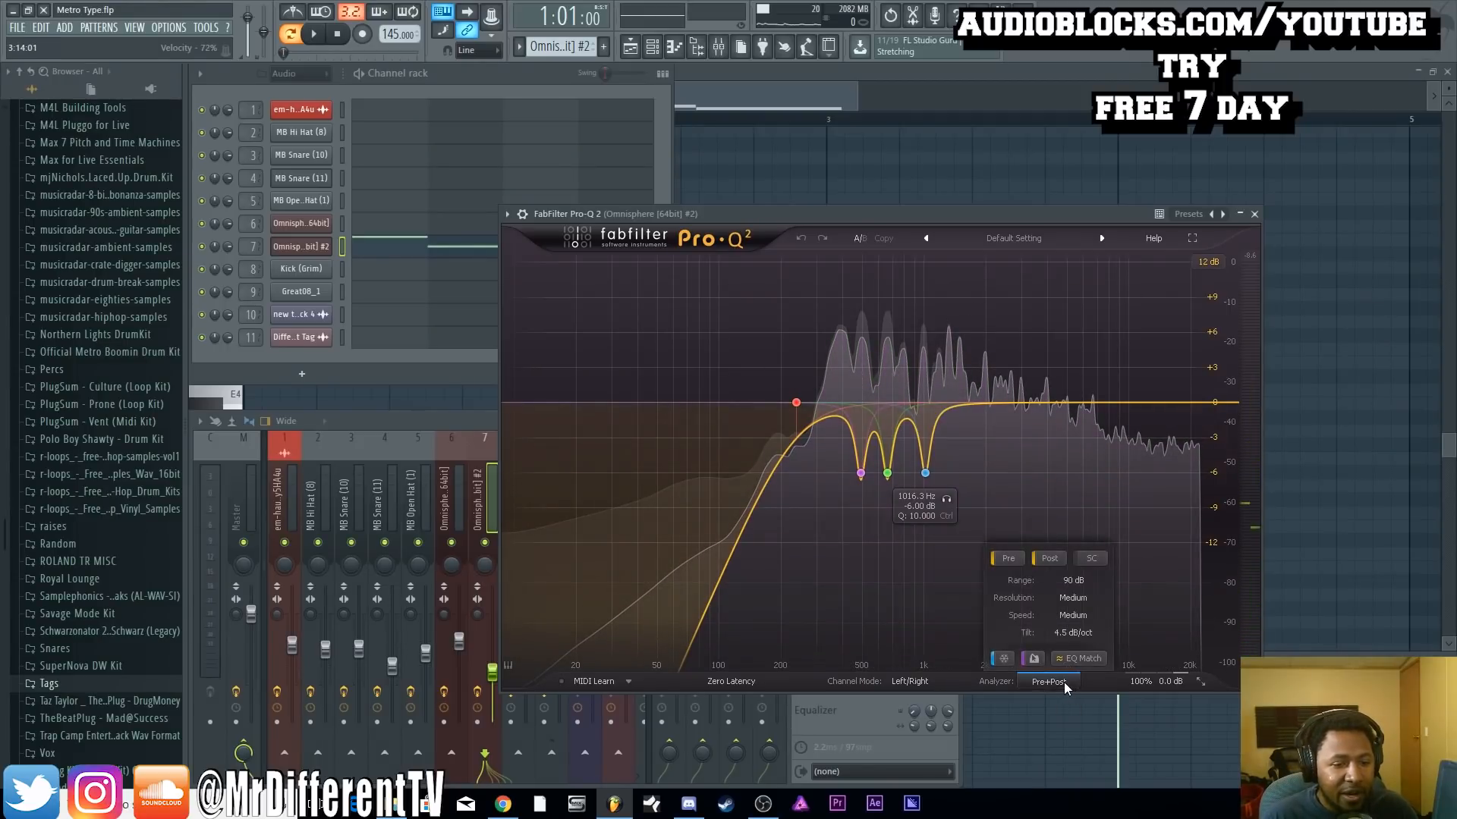
click(1003, 659)
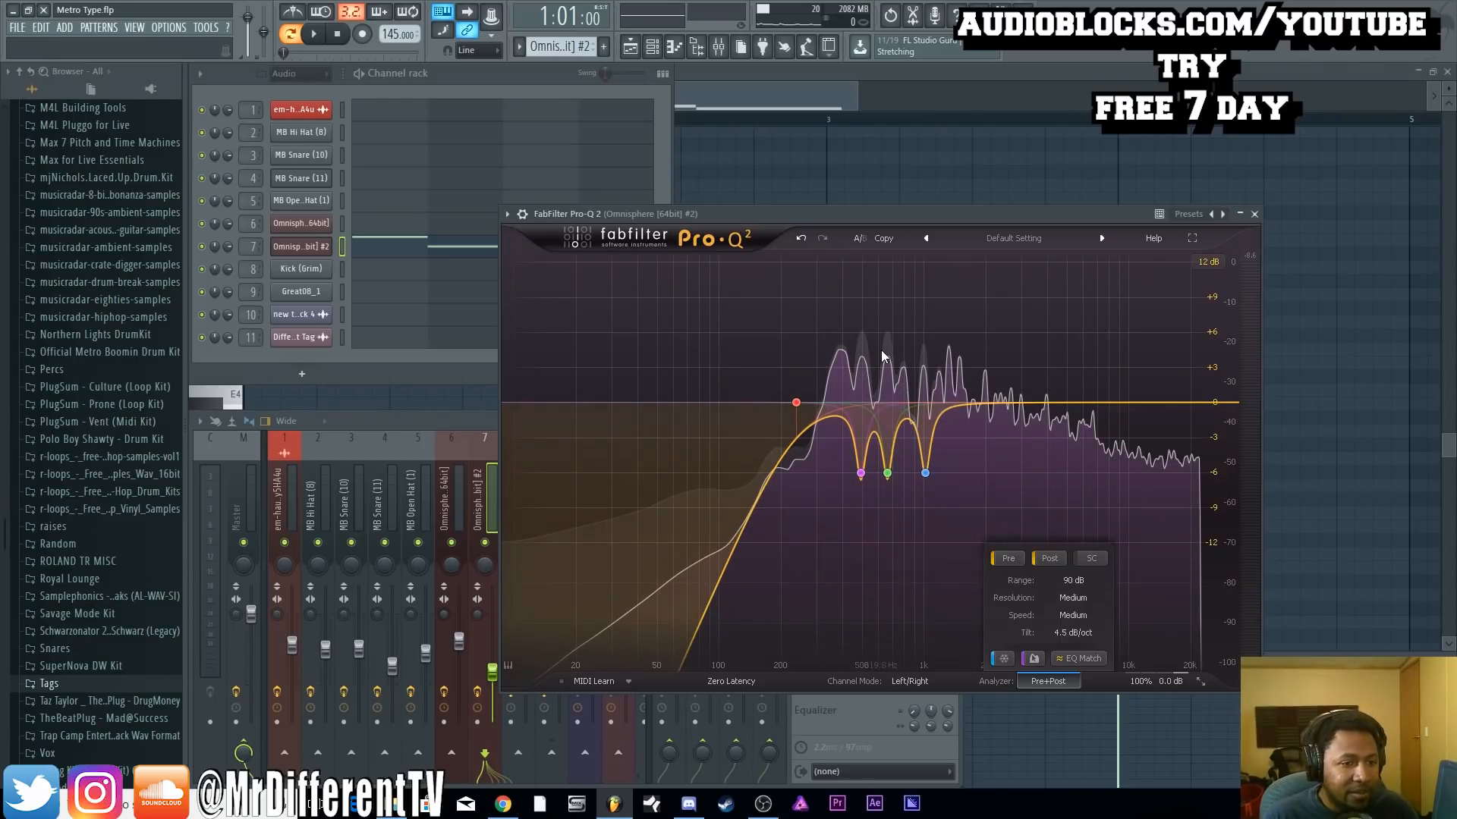
click(950, 349)
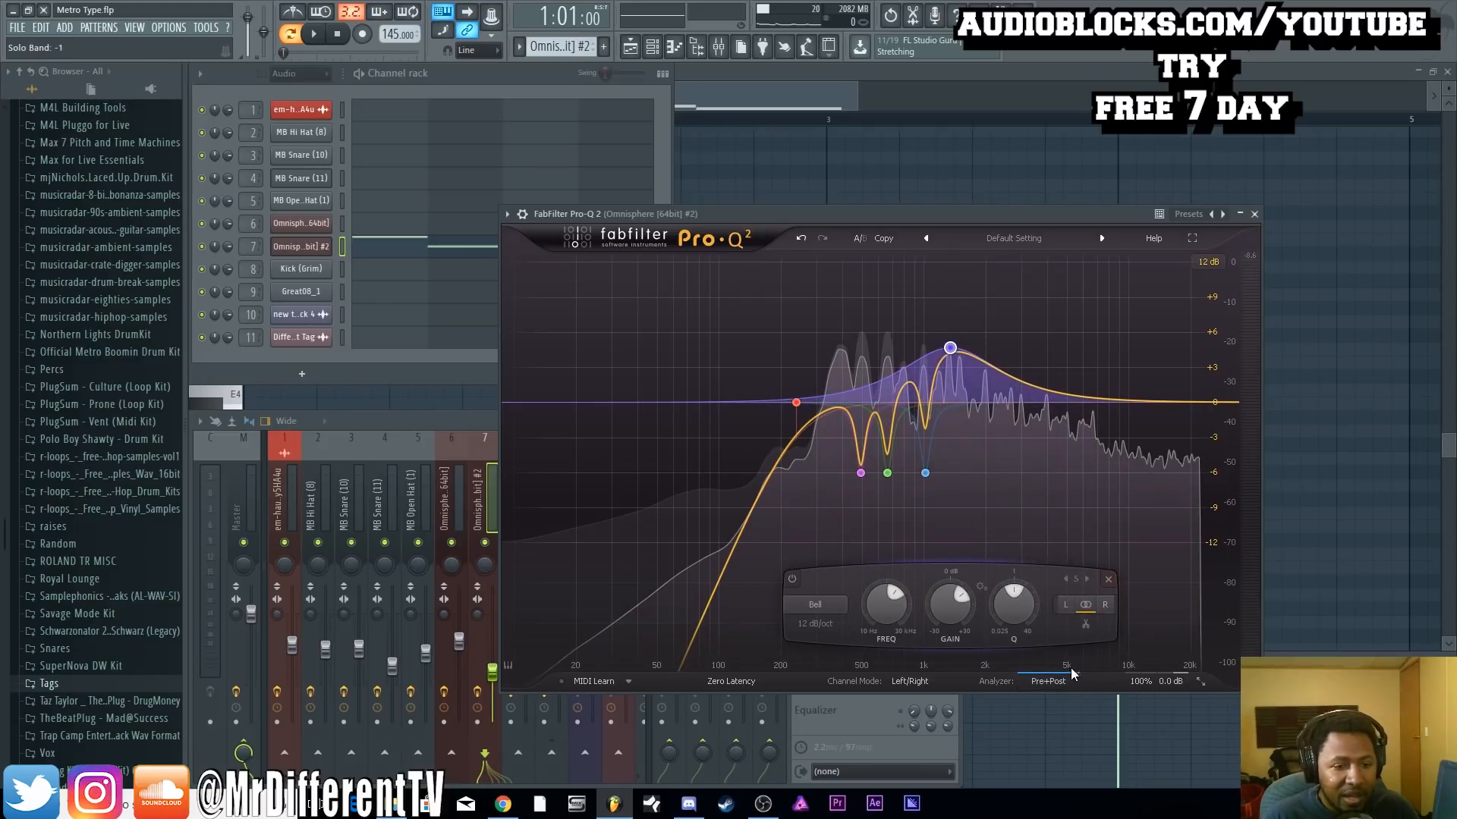
click(1112, 582)
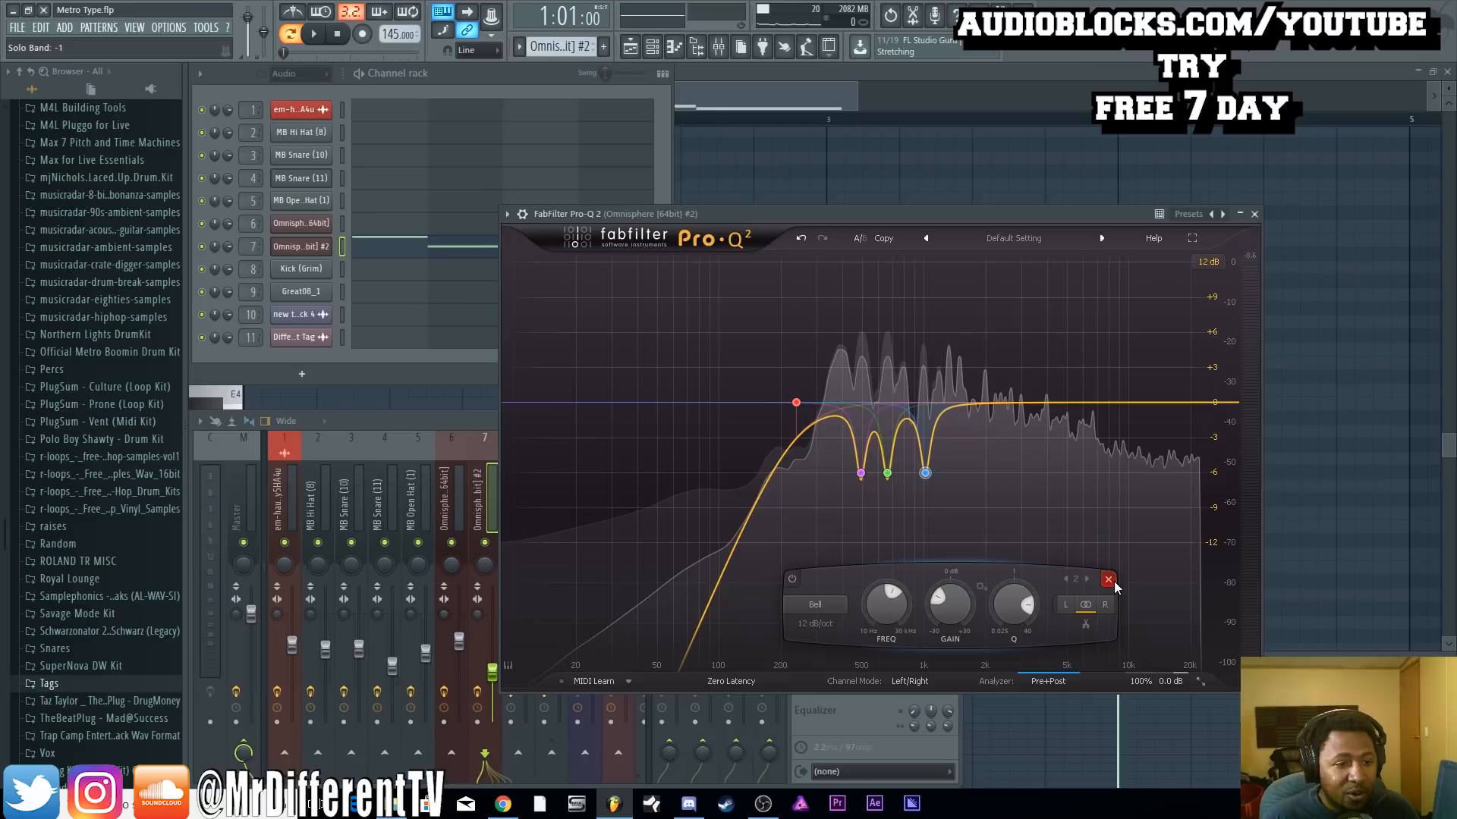
Close the Pro-Q 2 effect, the piano roll and the Omnisphere instrument windows
click(1256, 215)
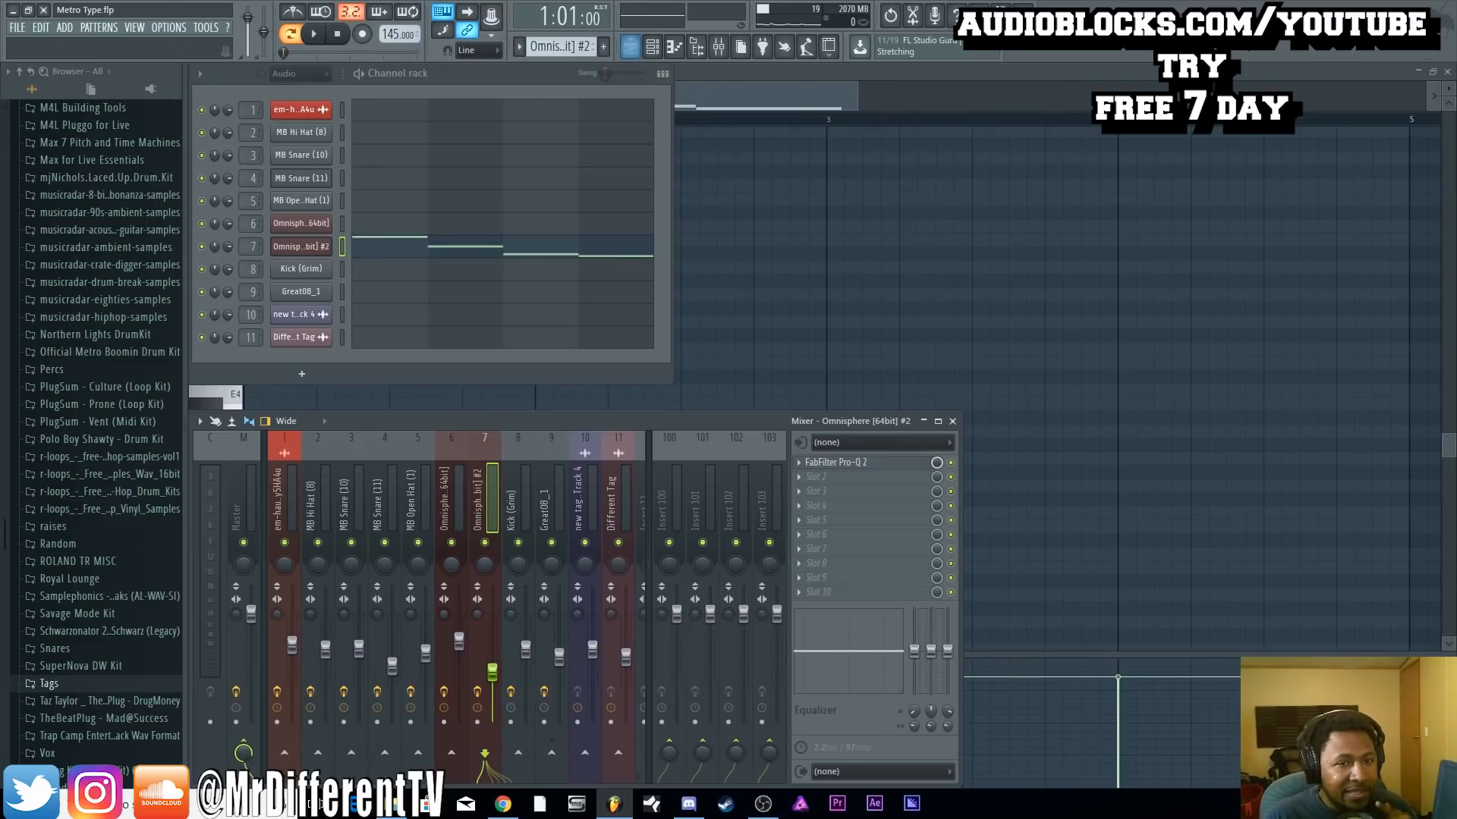
click(1446, 71)
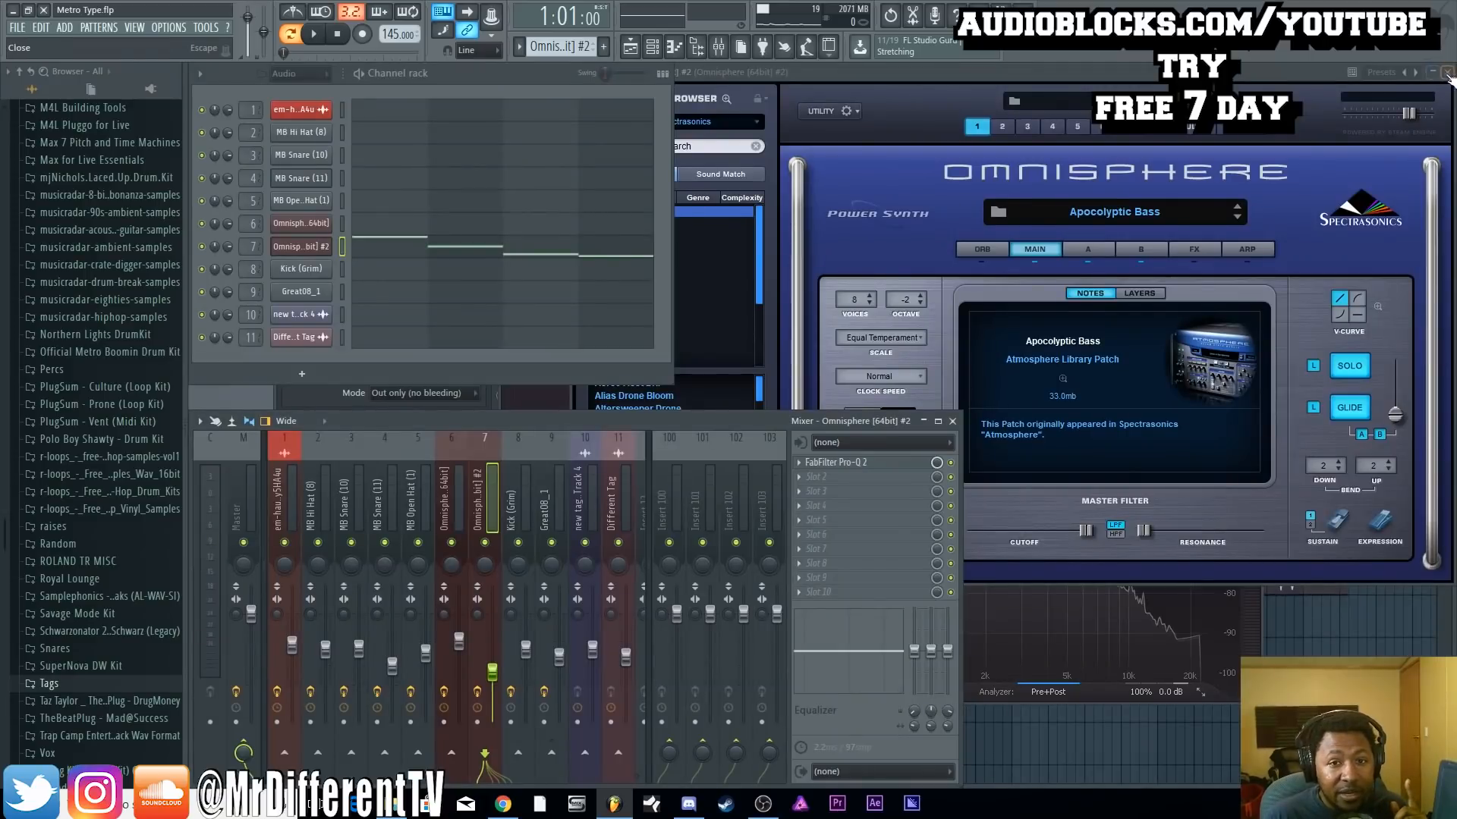
click(1448, 72)
click(1333, 73)
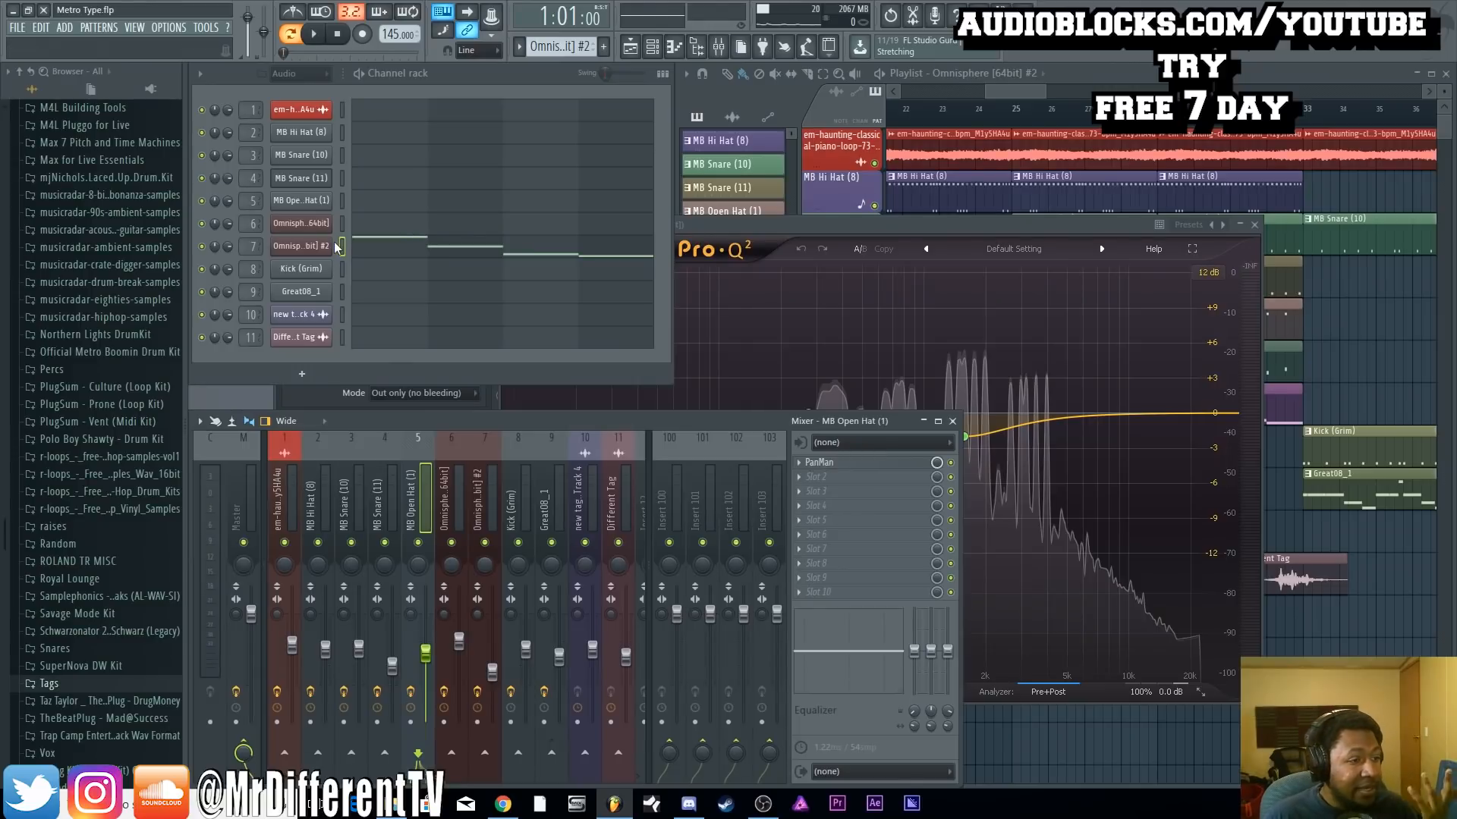
Reopen the Omnisphere [64bit] #2 piano roll and choose Minor Melodic with root note E as its scale highlighting
click(374, 249)
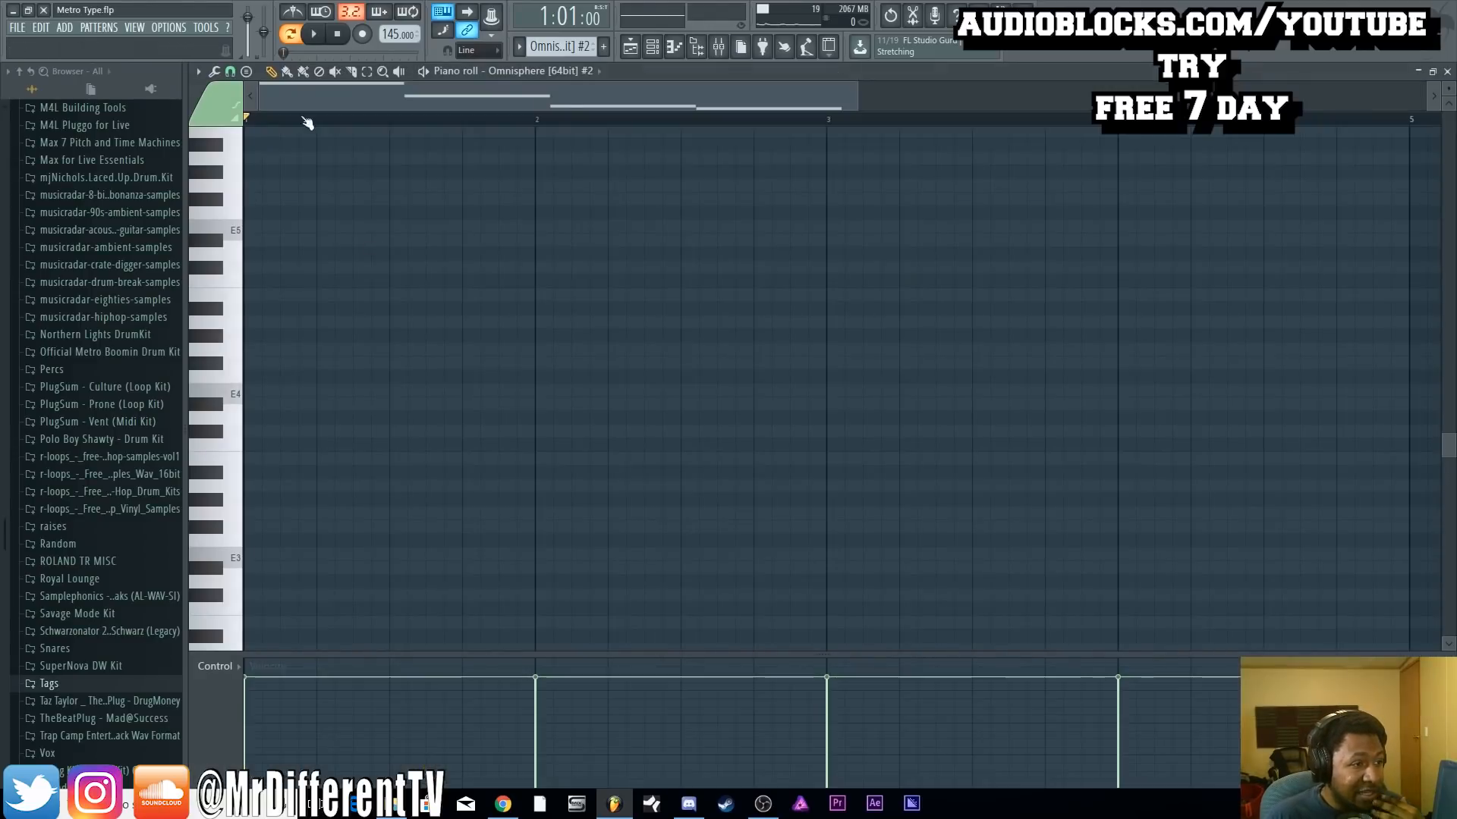
scroll(386, 319, down, 3)
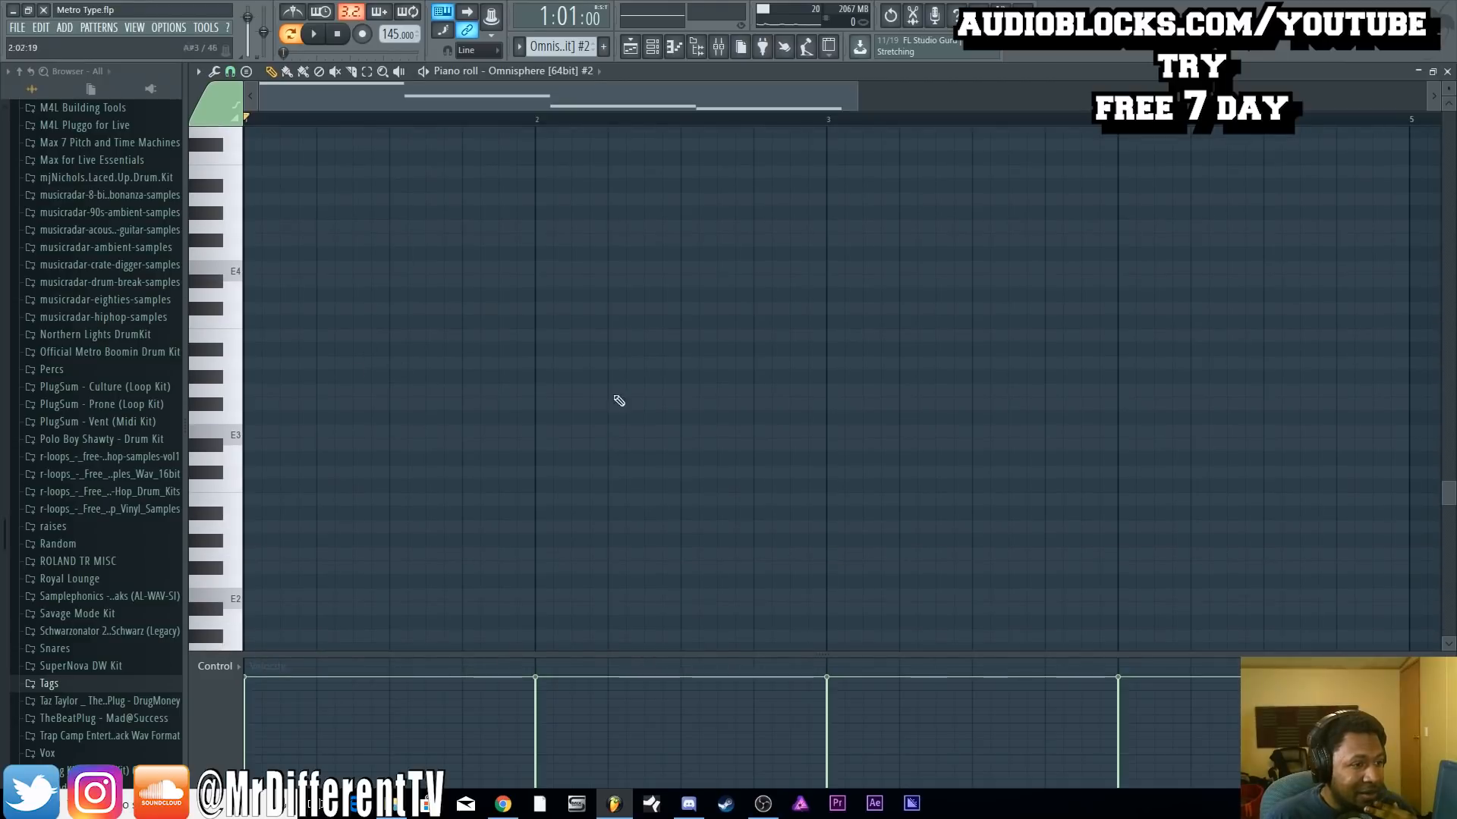
scroll(352, 315, up, 4)
click(198, 71)
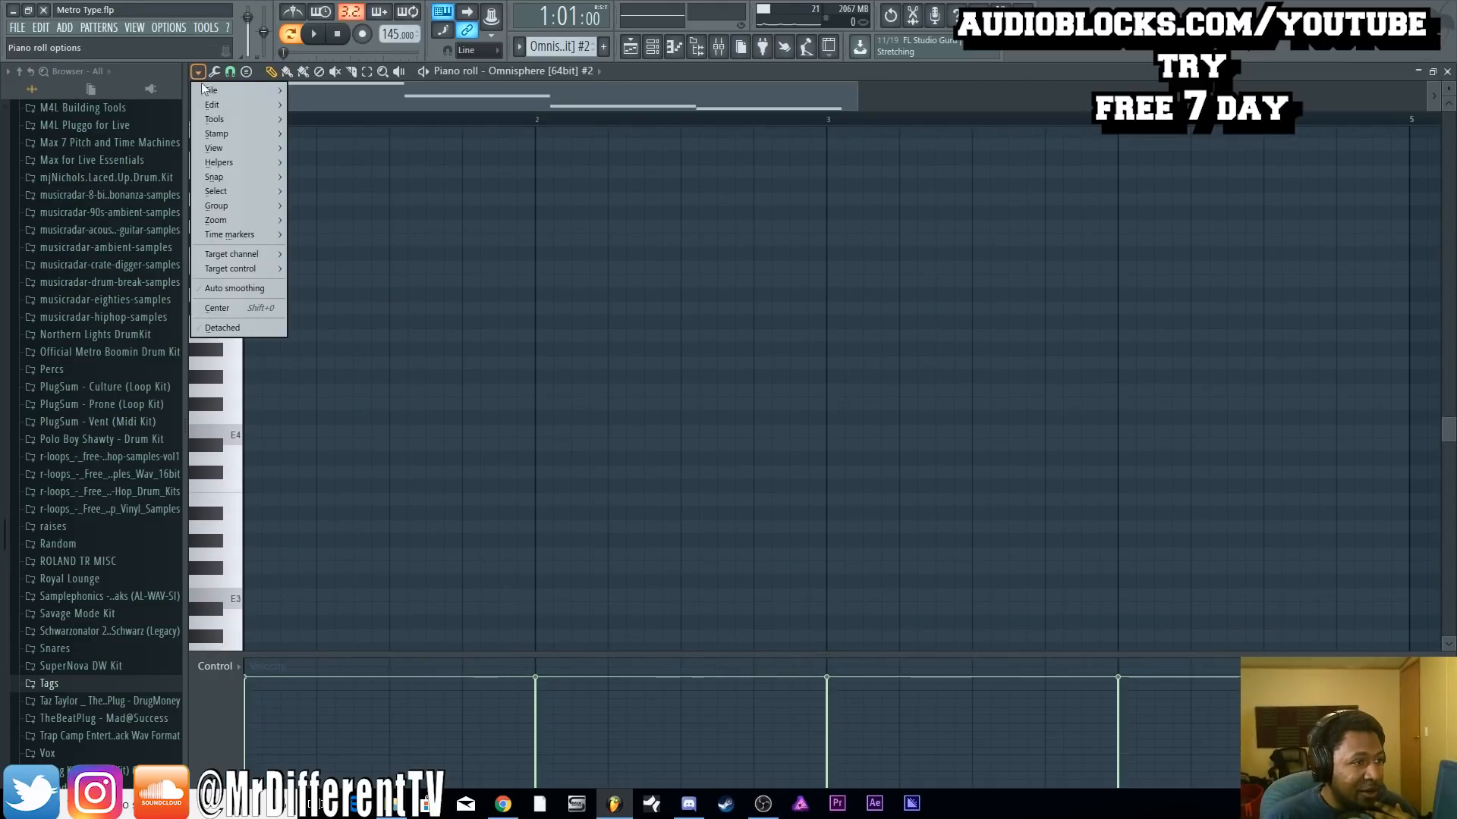
mouse_move(234, 147)
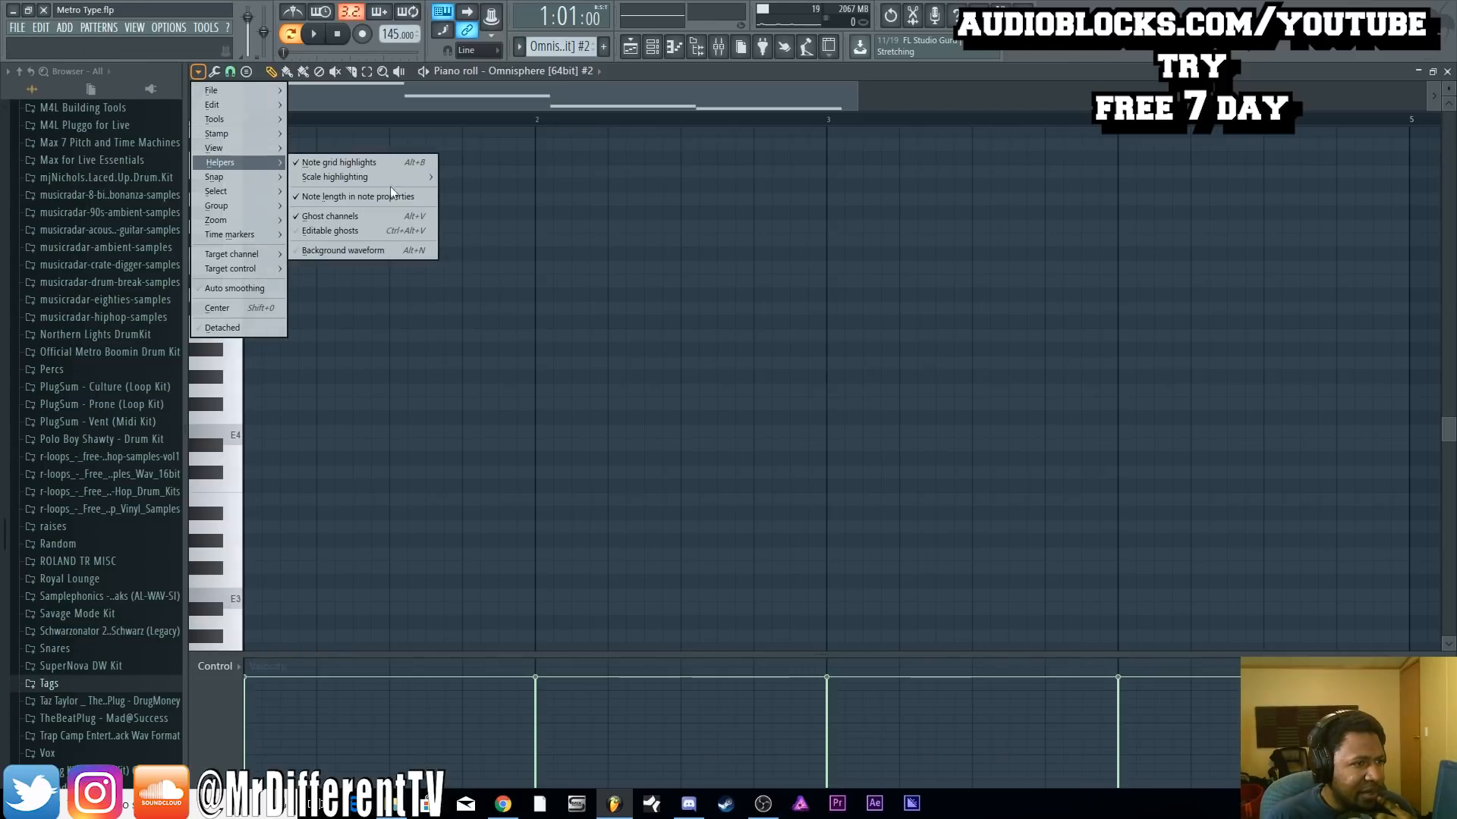
mouse_move(337, 176)
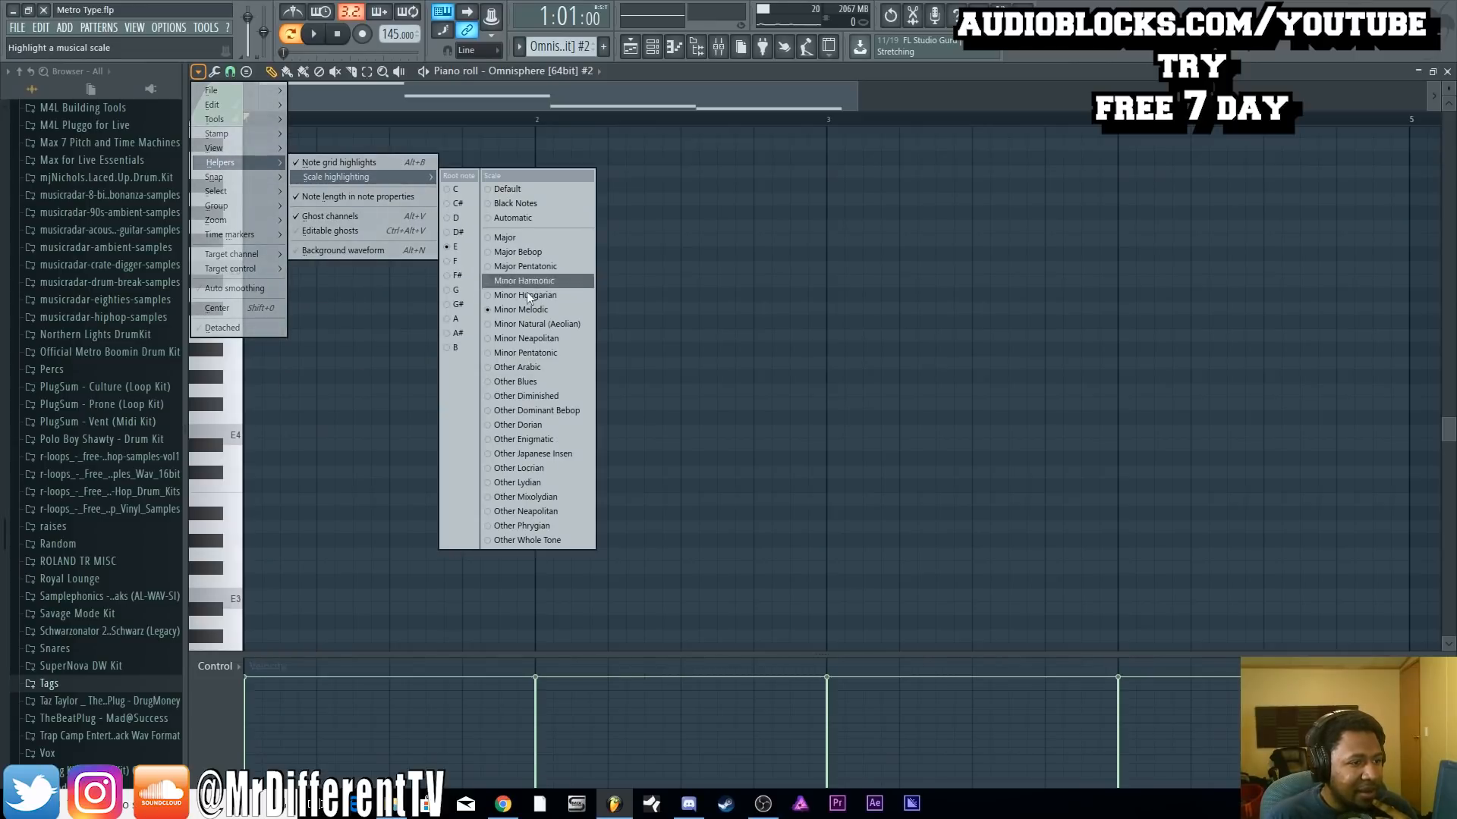
click(497, 311)
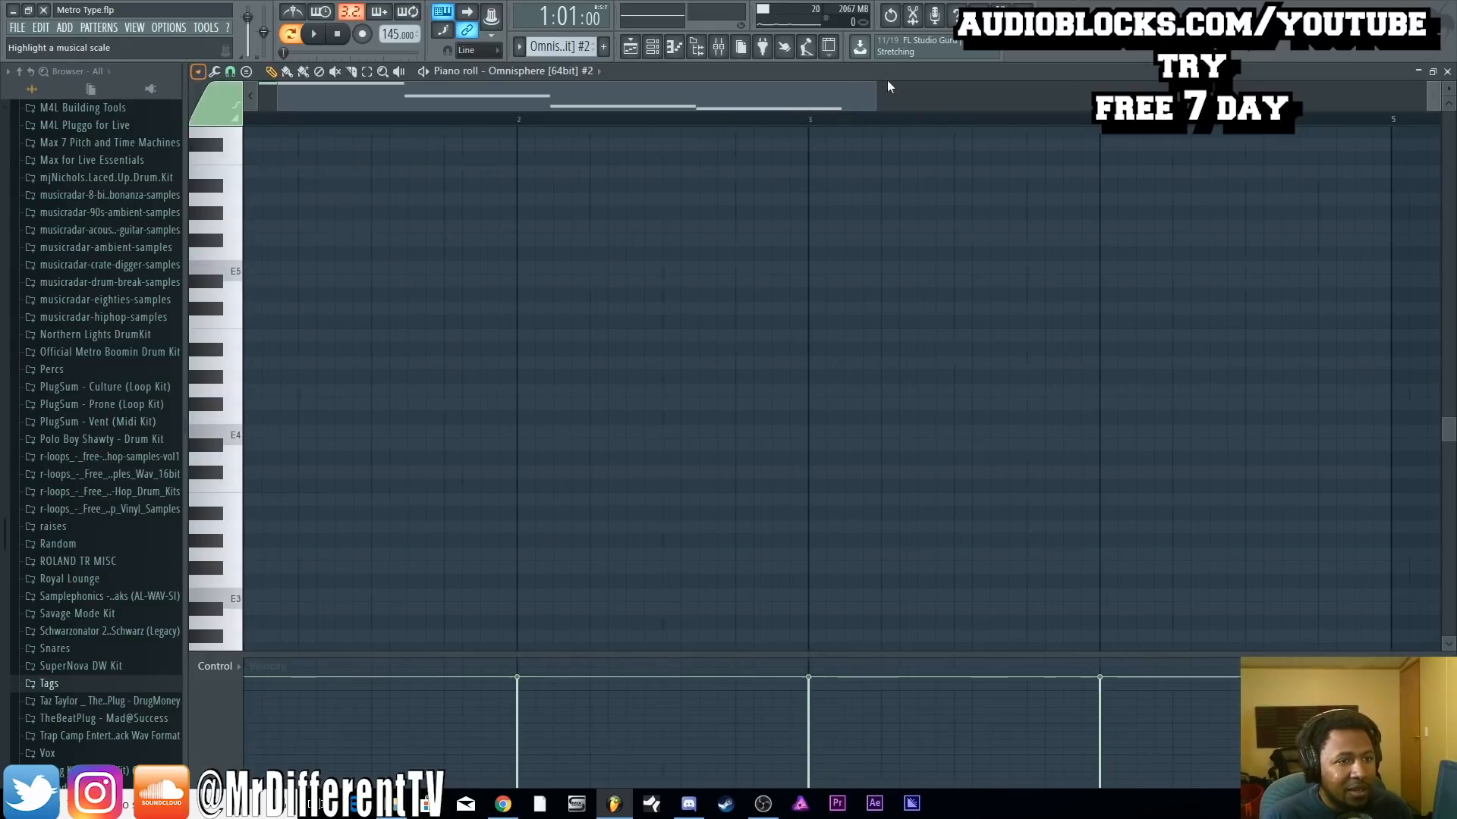
scroll(651, 104, up, 1)
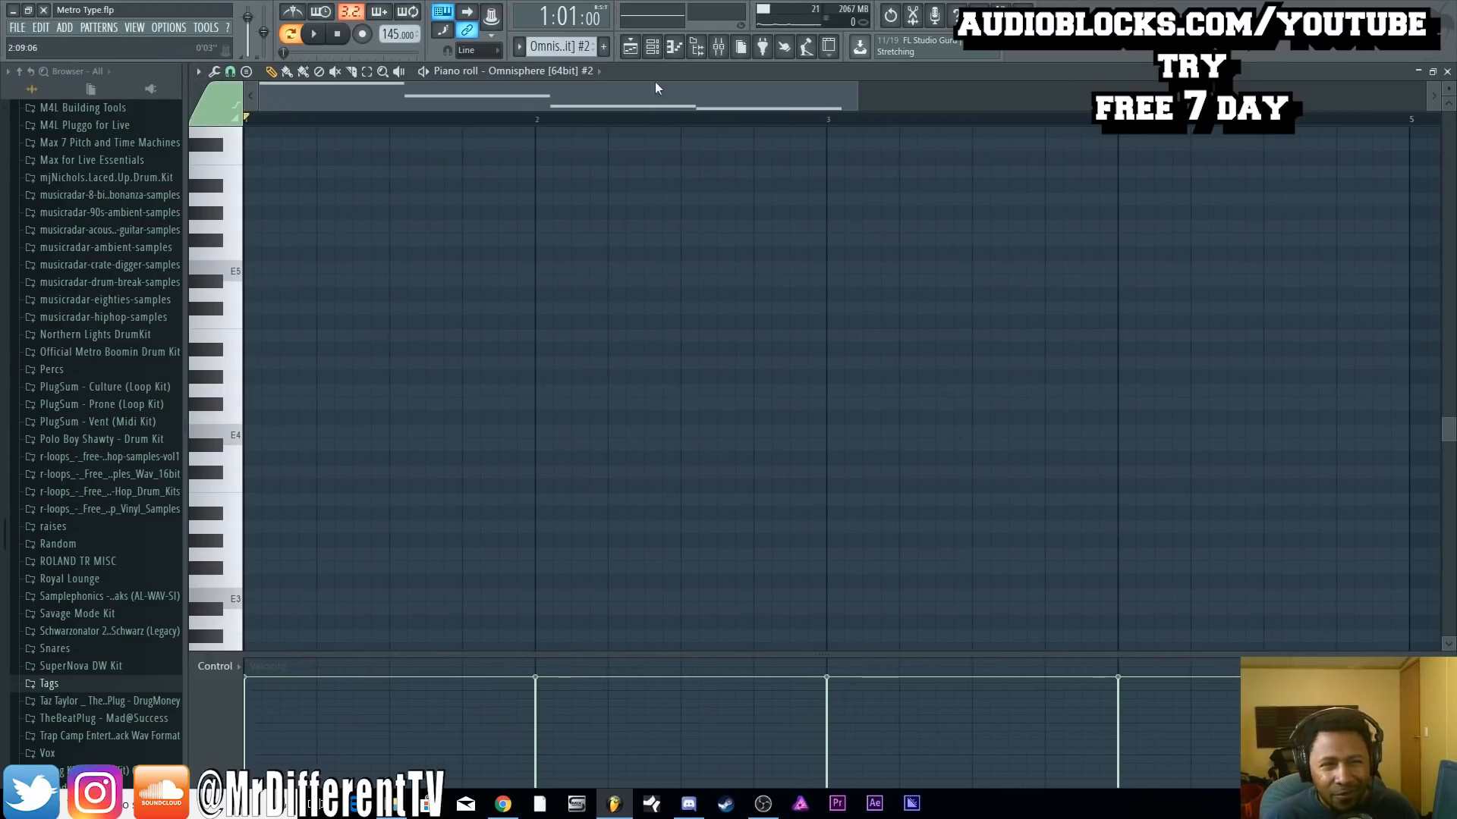
Switch to the Kick (Grim) pattern in the channel rack and audition it
click(653, 47)
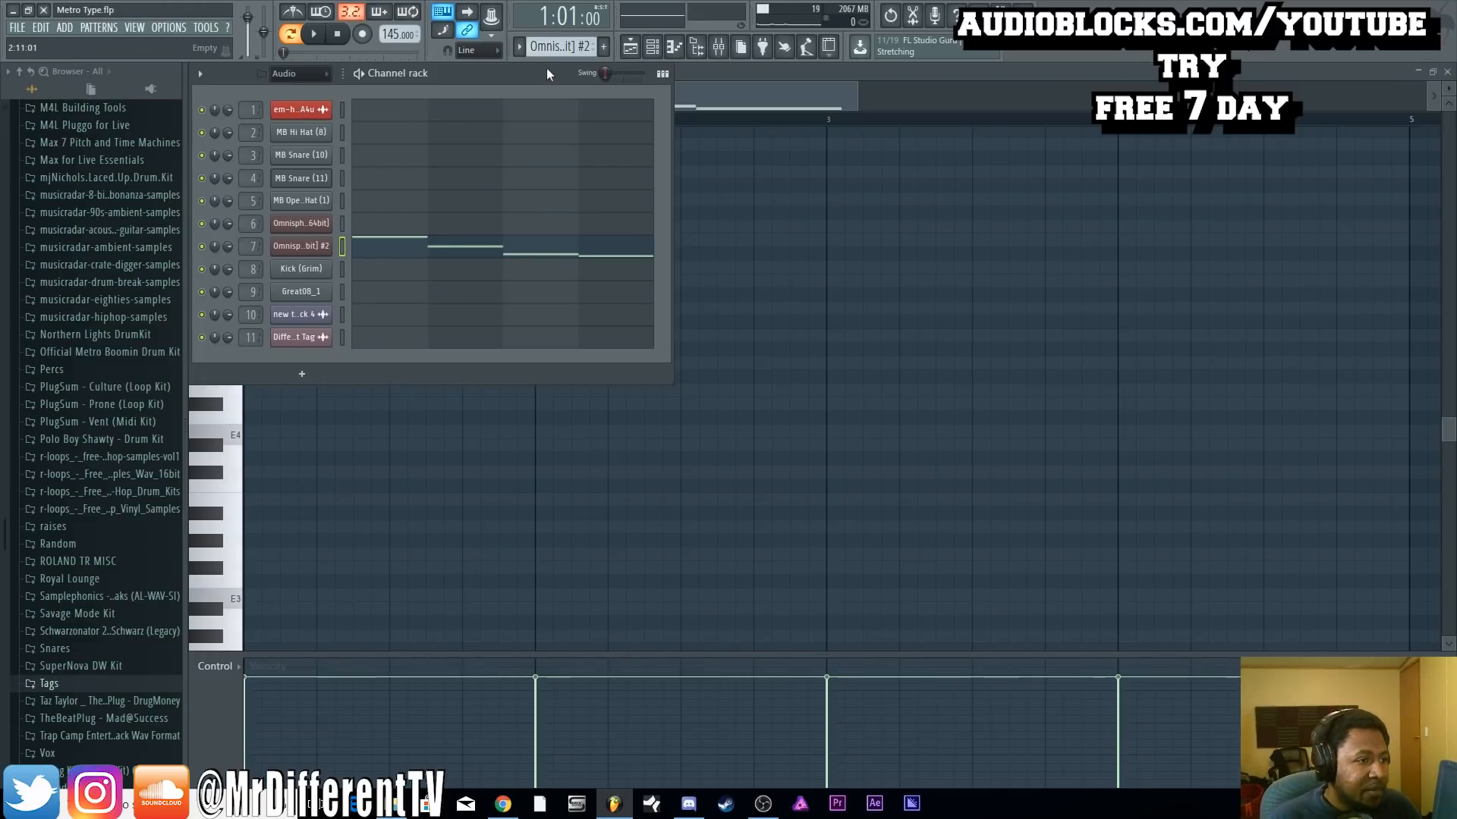
scroll(561, 47, down, 1)
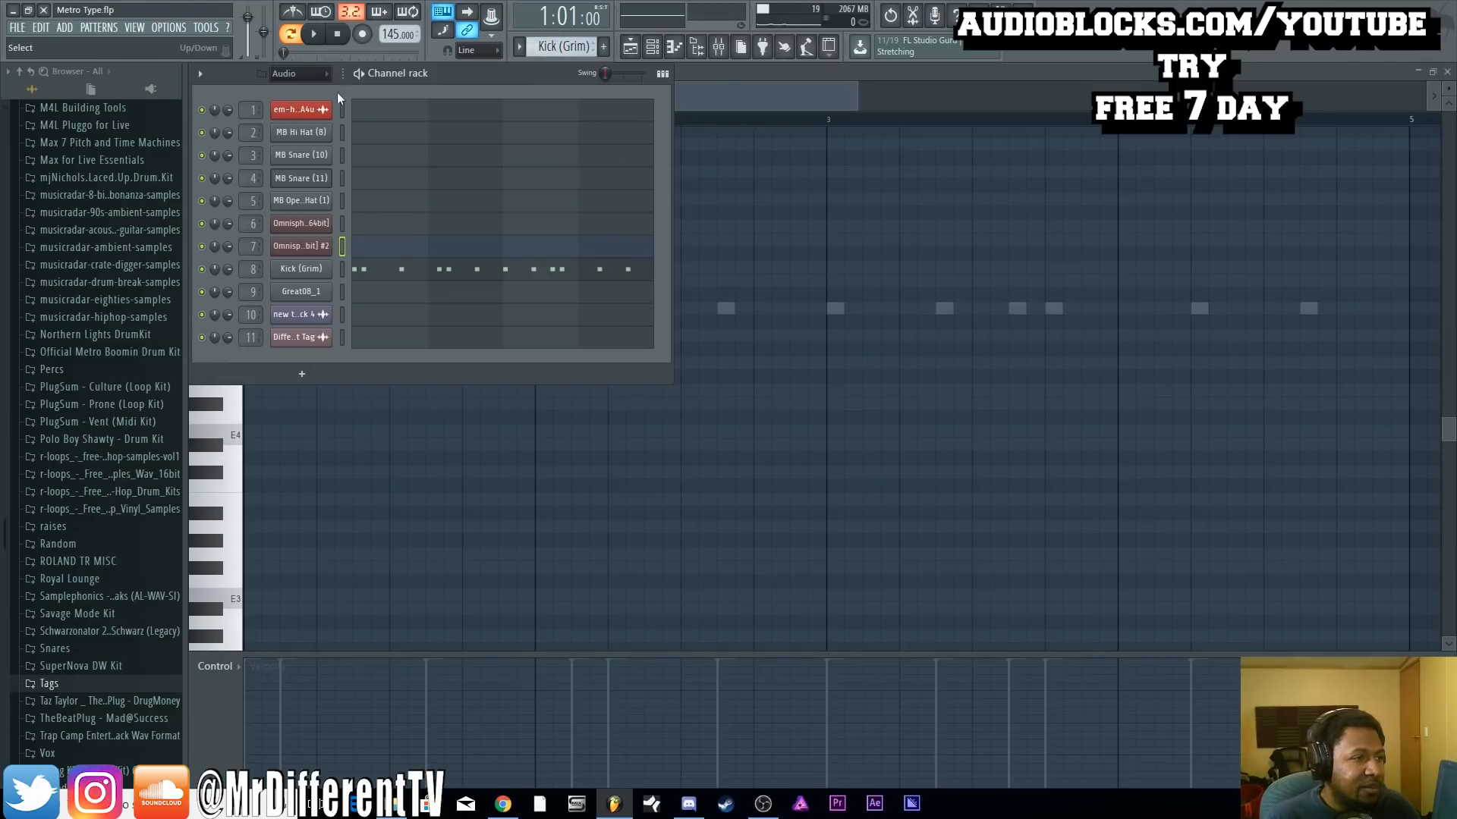
click(314, 34)
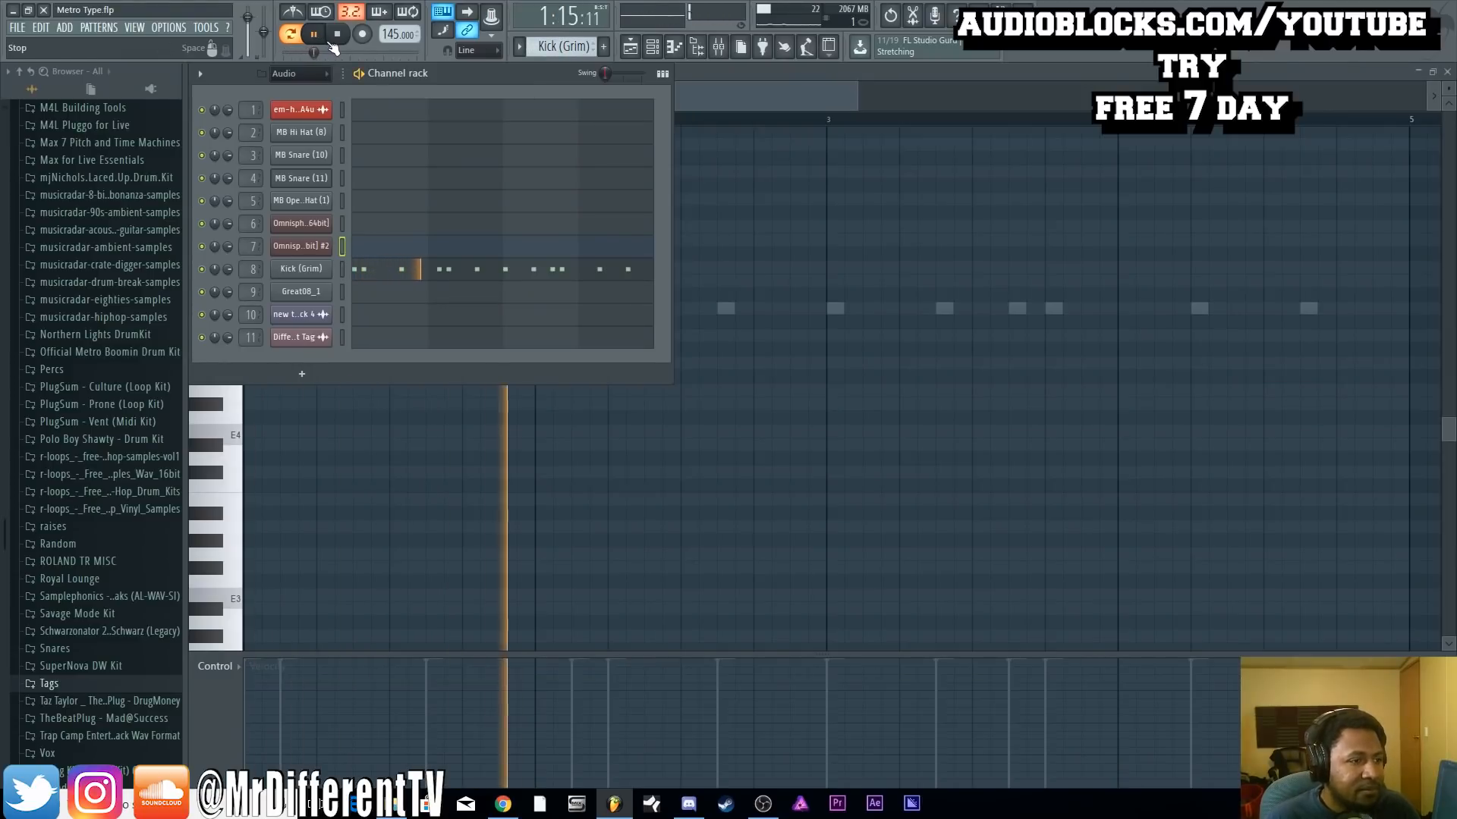
click(337, 35)
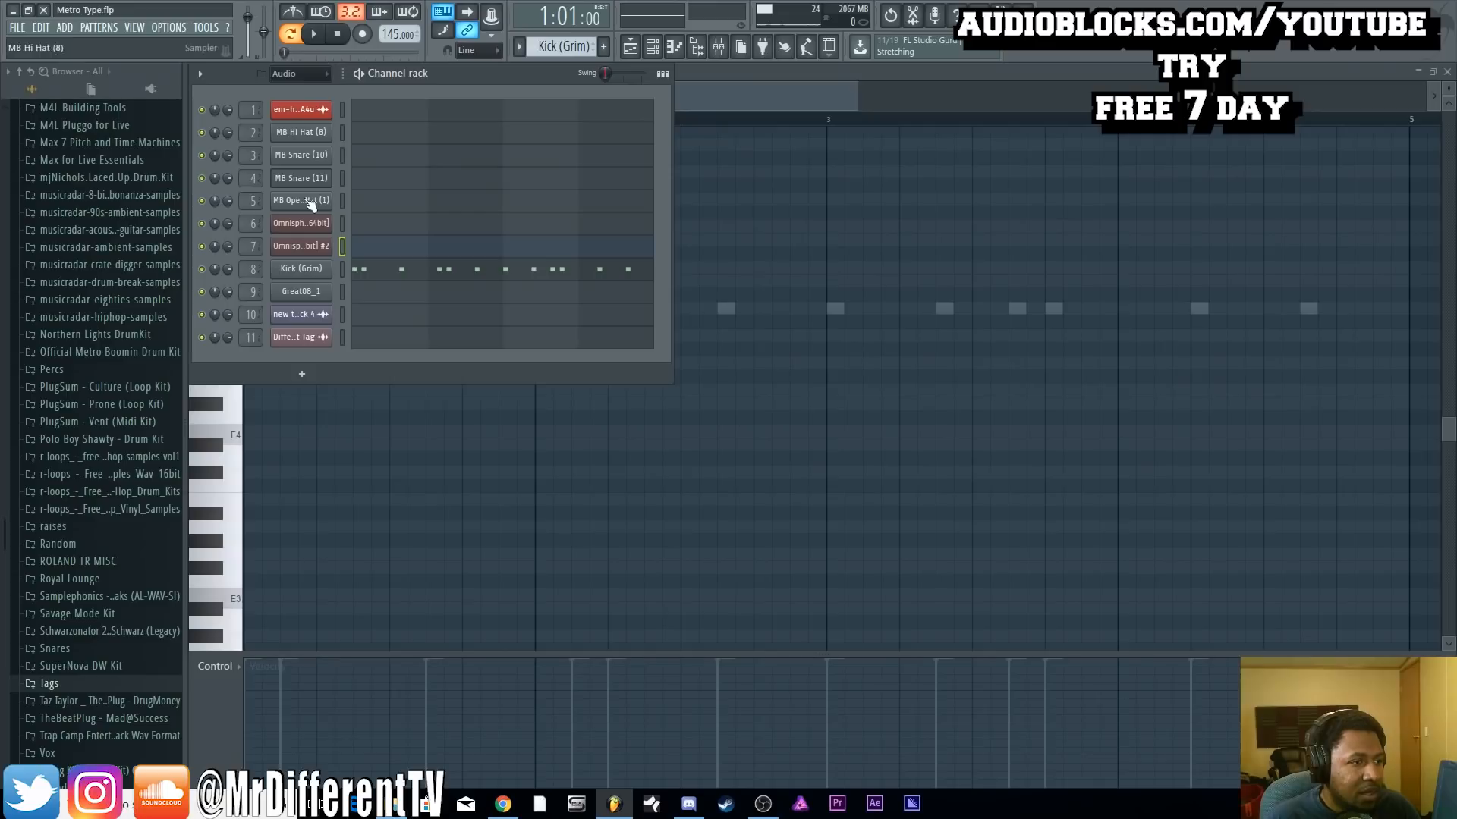
Open the Kick (Grim) channel settings and its mixer track's Distortion effect, placing the effect window clear of the mixer
click(303, 269)
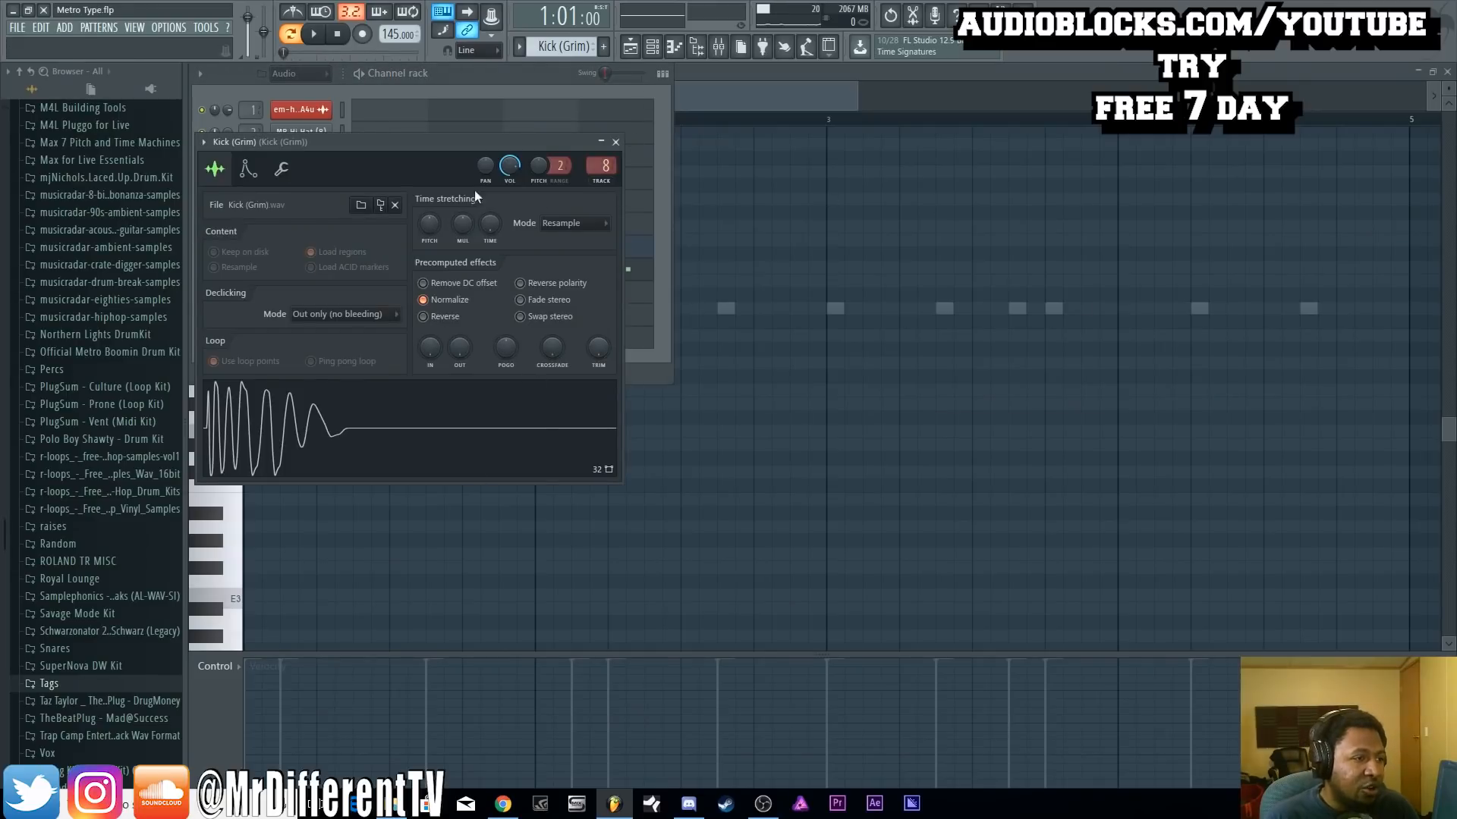
double_click(607, 168)
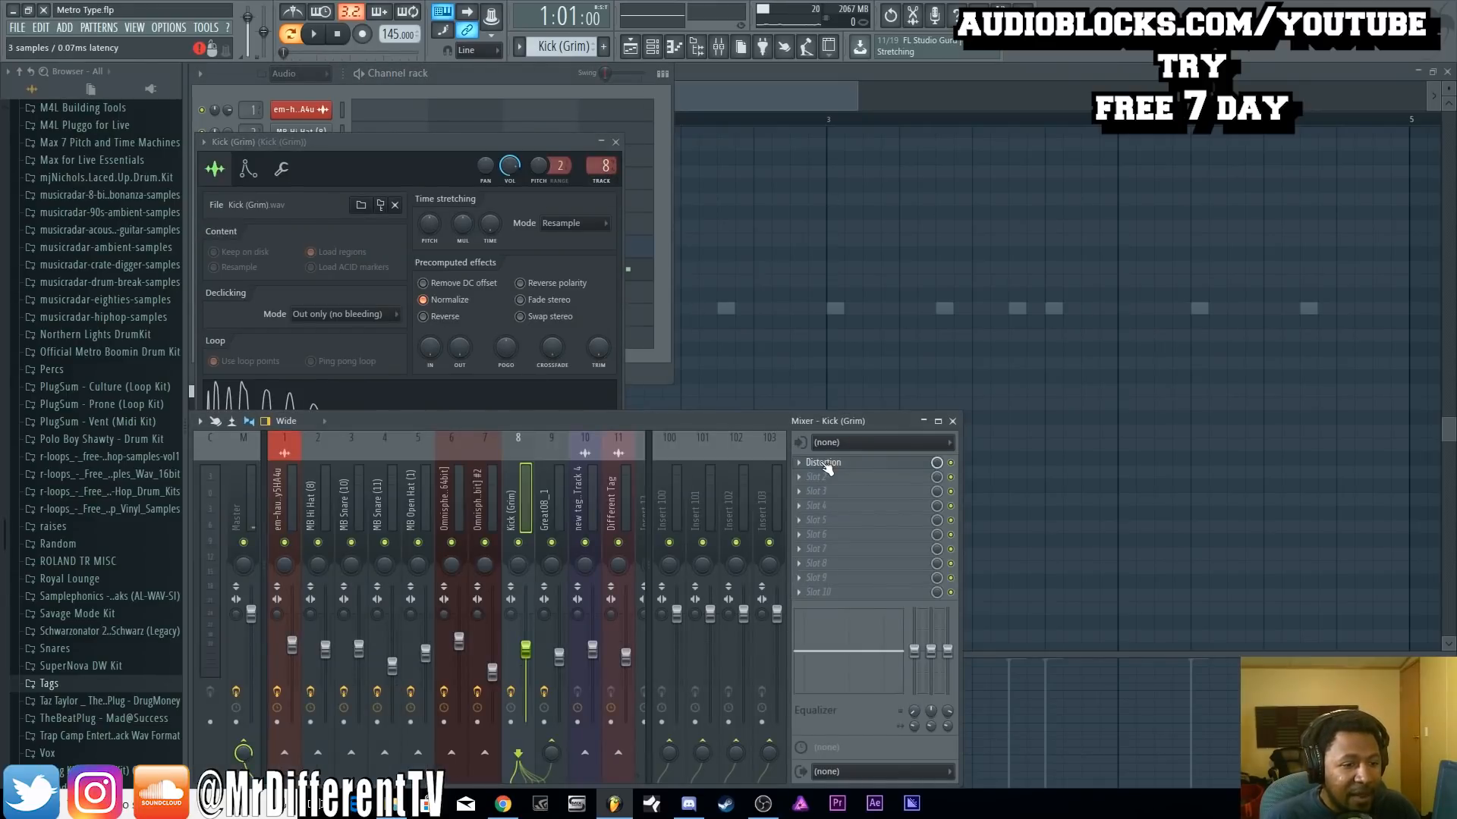
click(823, 463)
drag(755, 127, 758, 73)
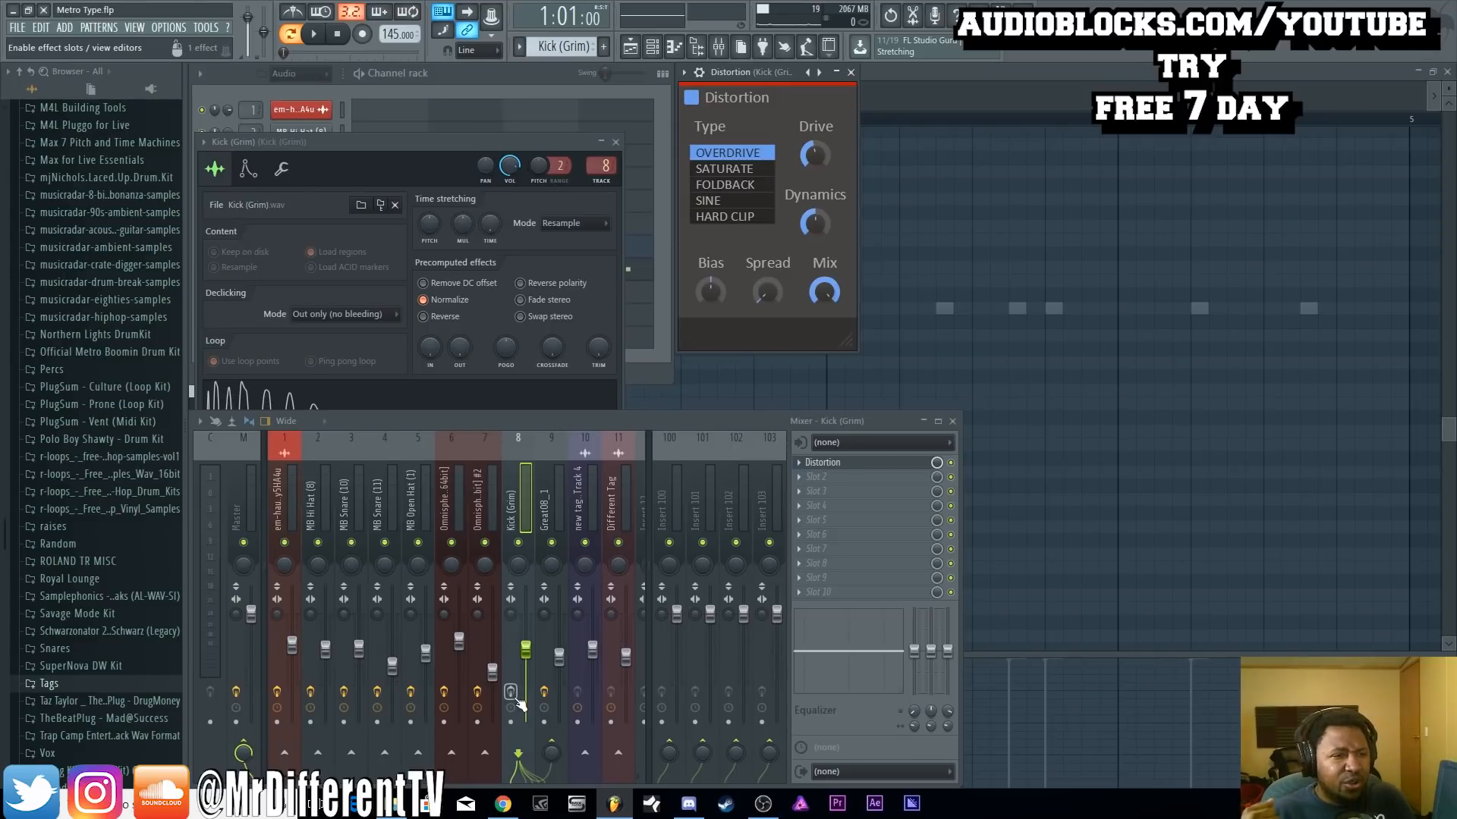
Play the Kick (Grim) pattern without effects, re-enable the track's effect slots during playback to compare, and stop
key(space)
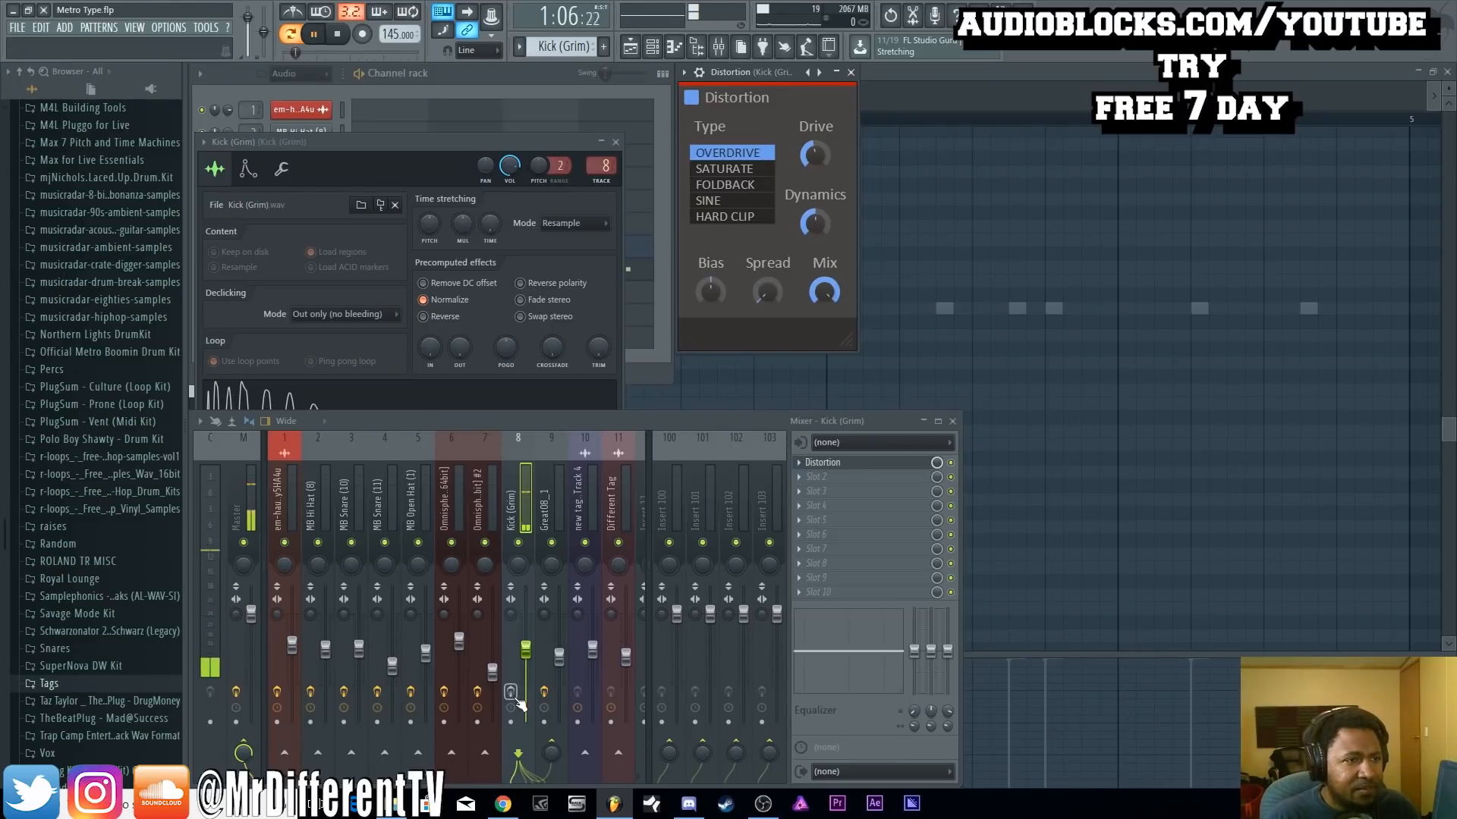
click(515, 698)
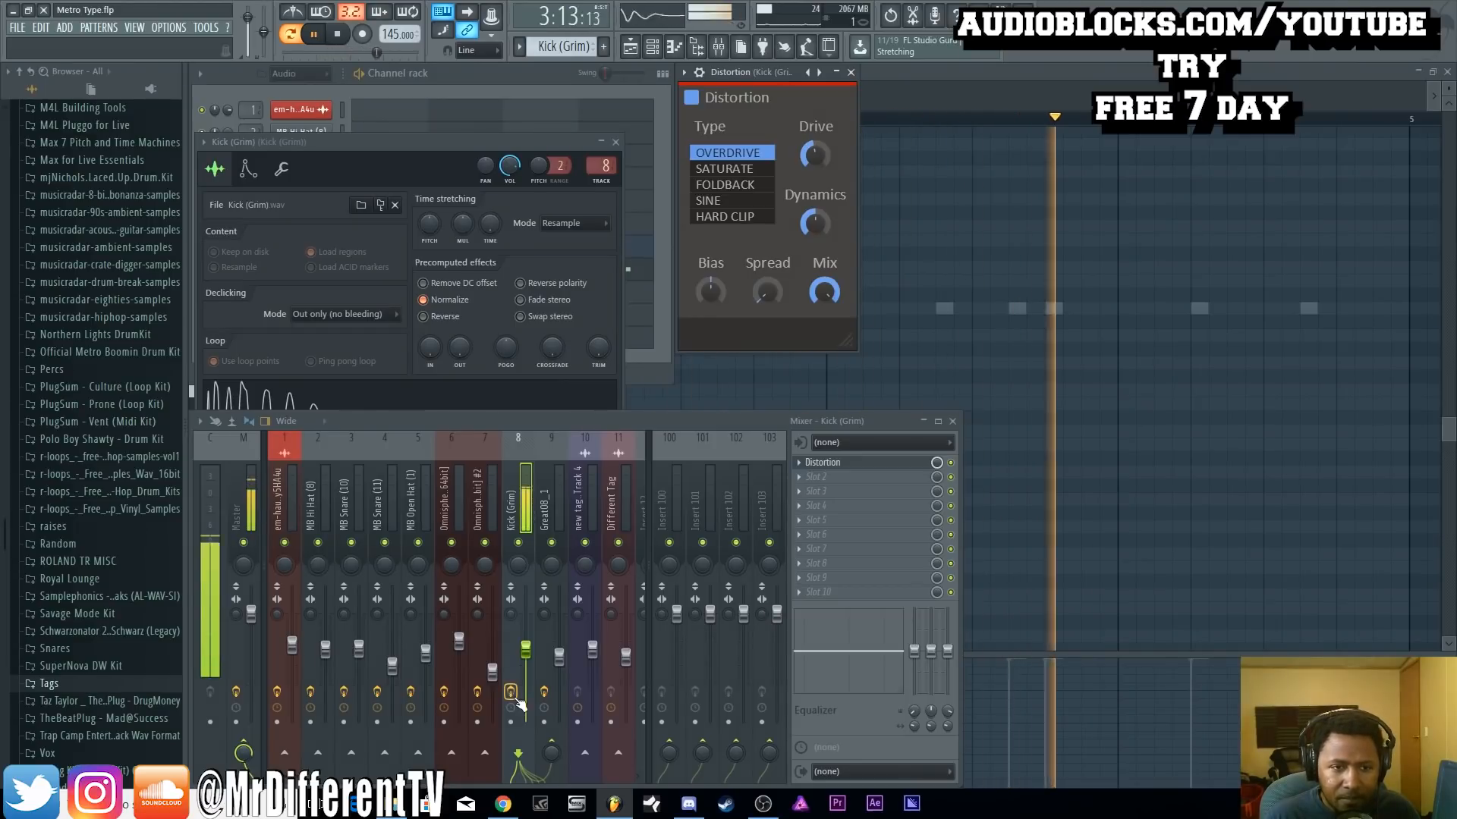
key(space)
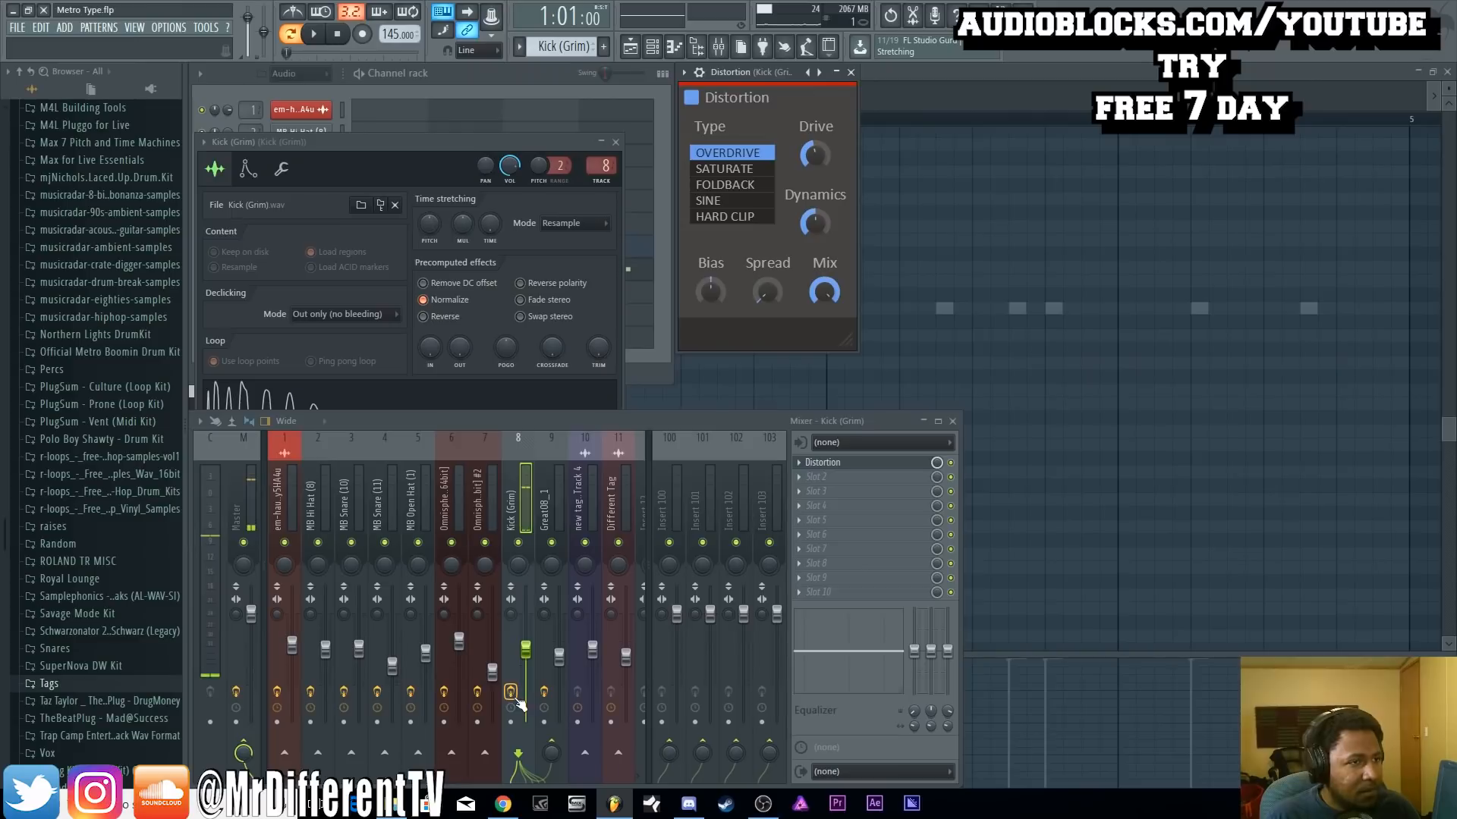
Switch to the Great08_1 pattern and examine the channel's sample settings and its mixer track's effects
click(658, 194)
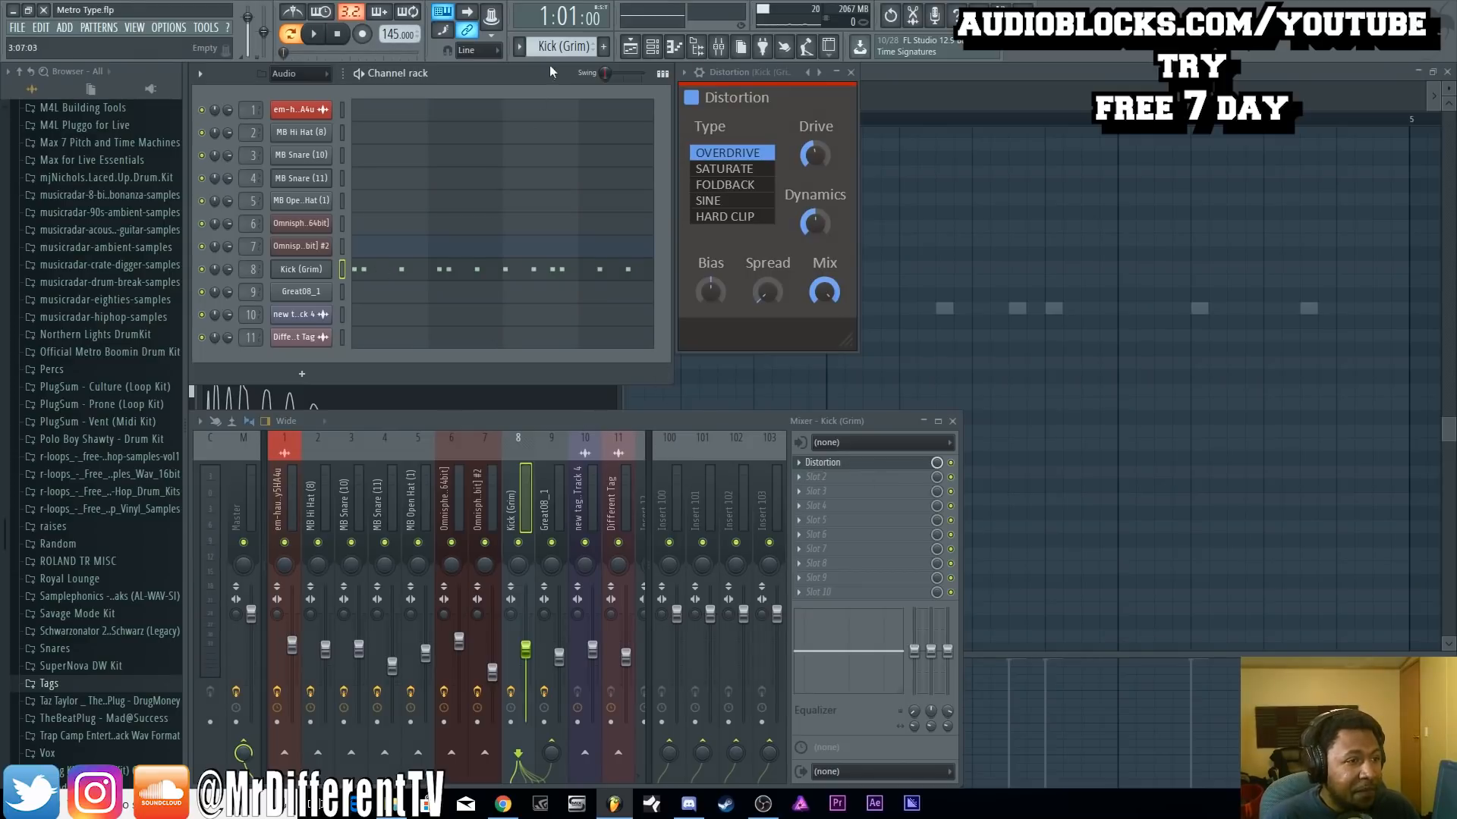
scroll(563, 47, down, 1)
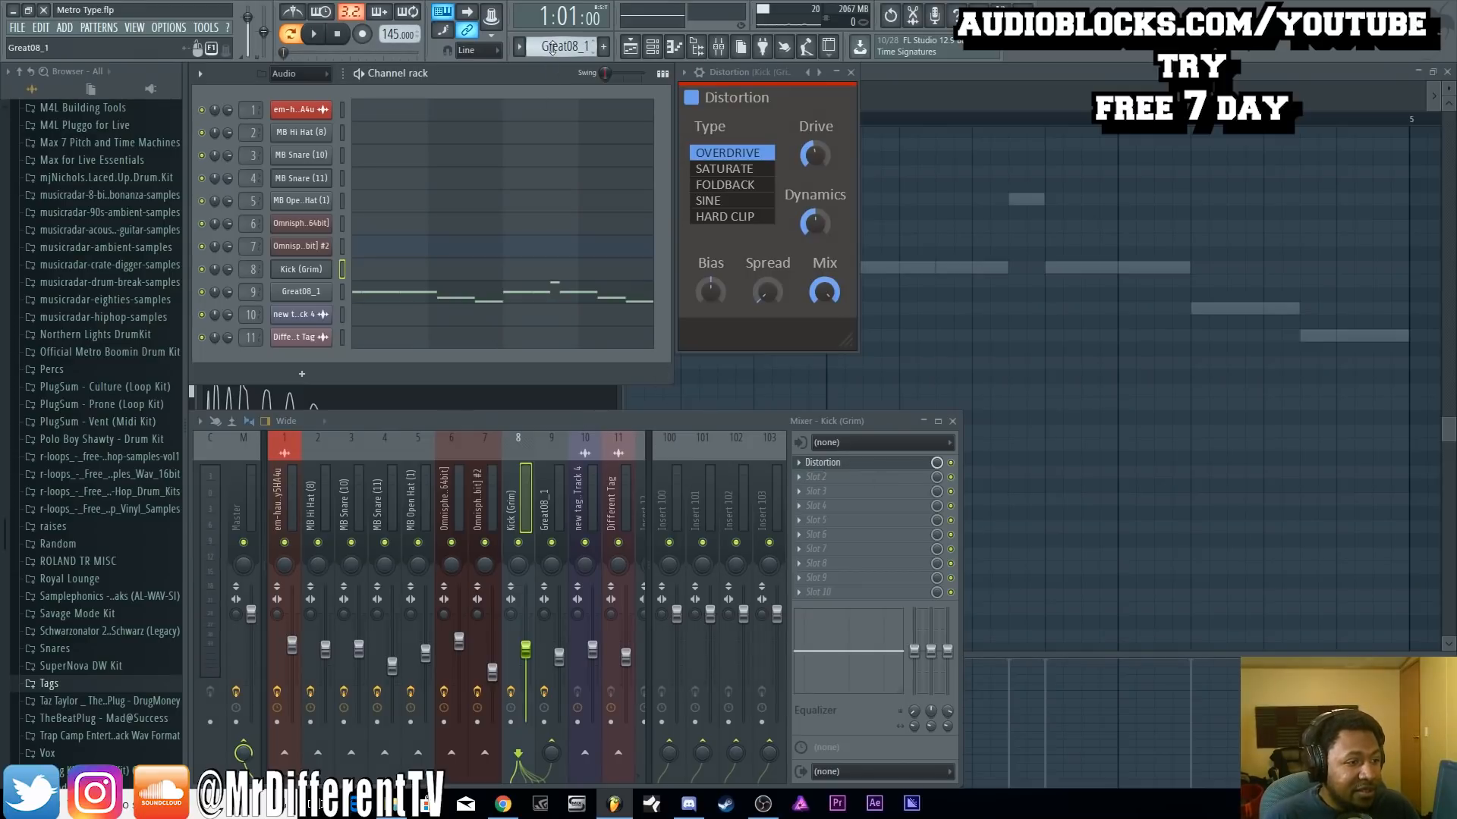
click(325, 294)
click(235, 189)
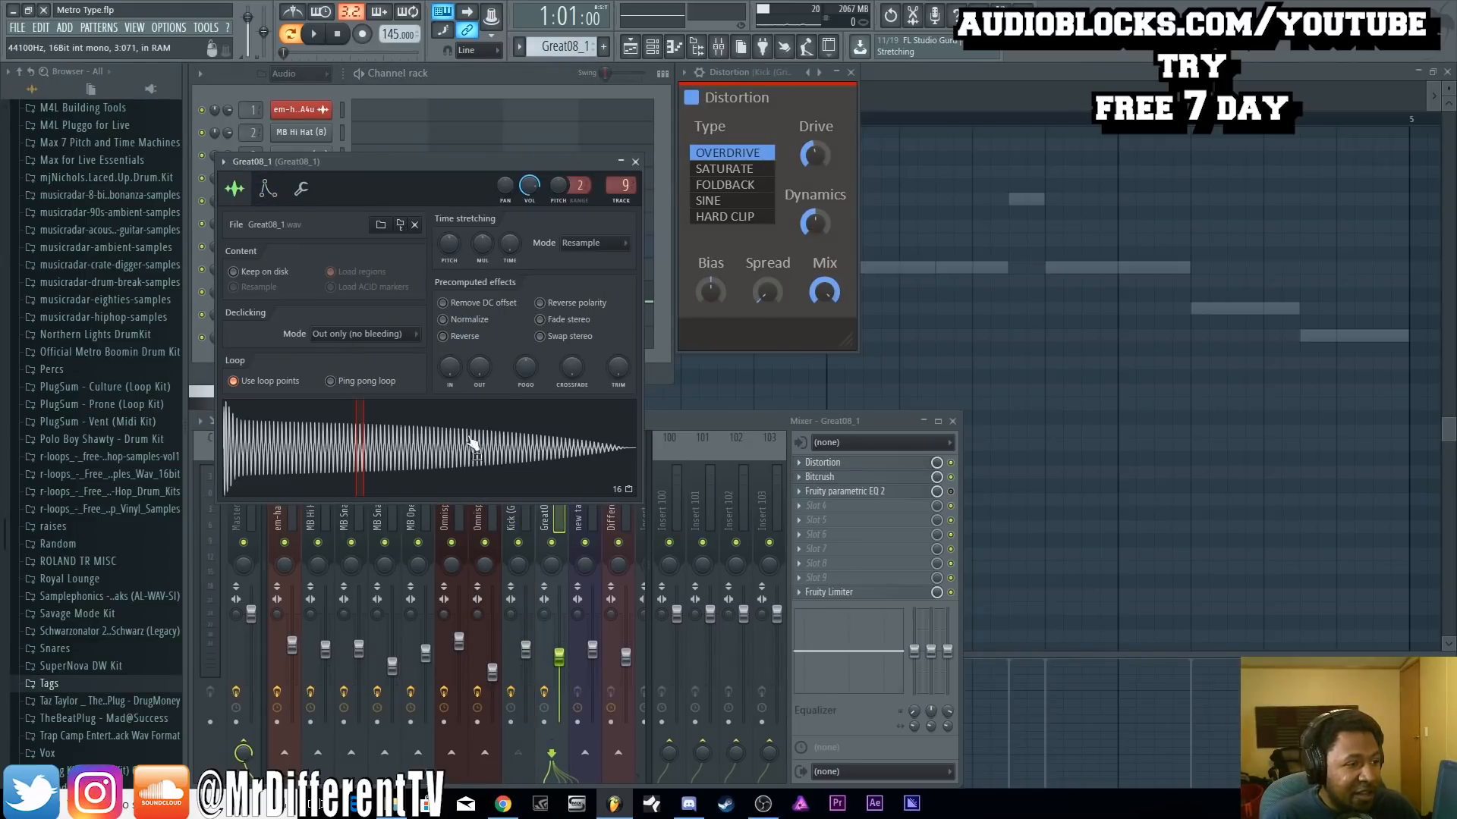
click(625, 185)
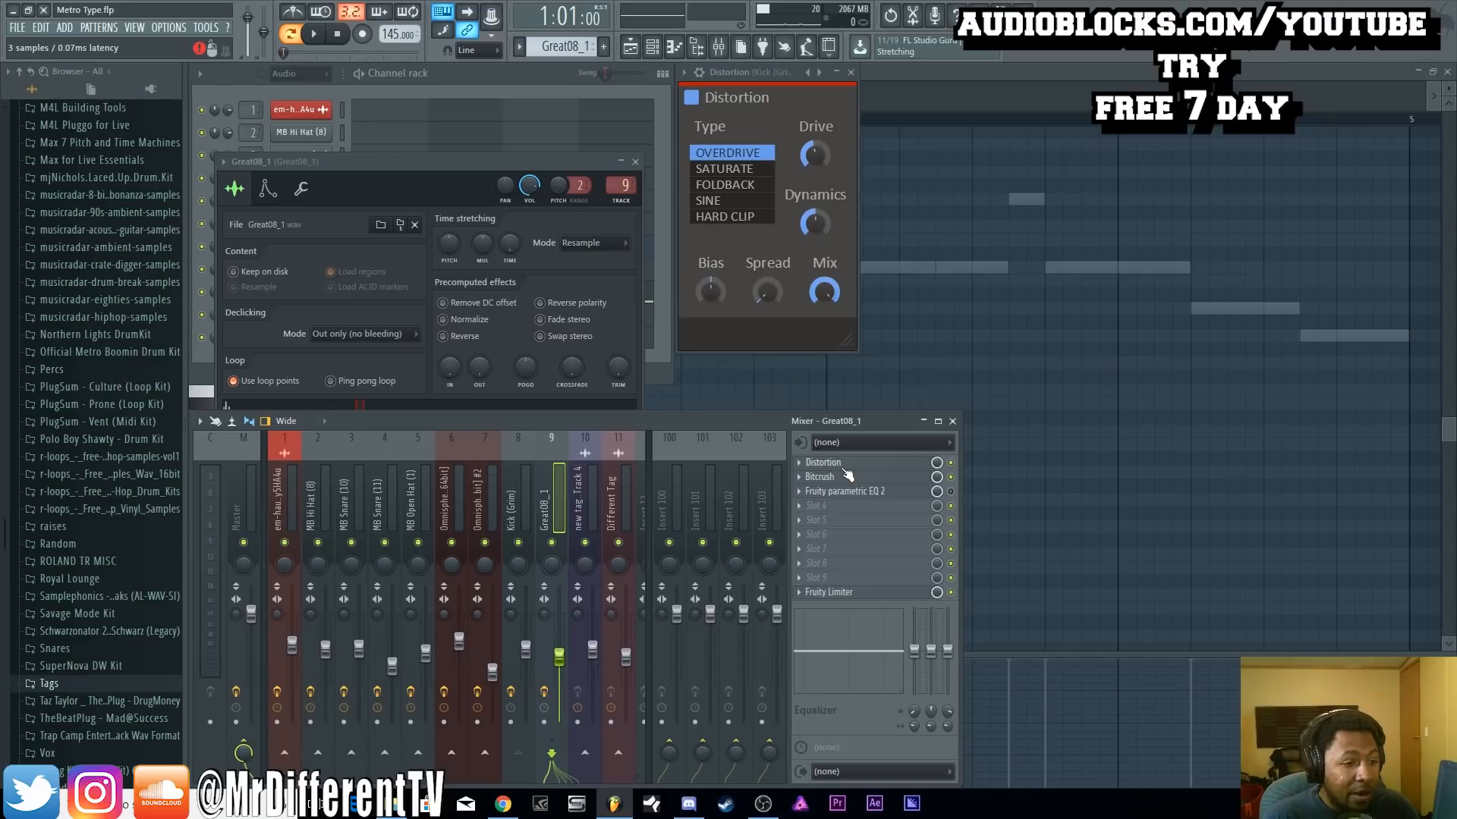
Play the Great08_1 pattern with its mixer track's effect slots switched off and the channel rack in front, and stop
click(545, 726)
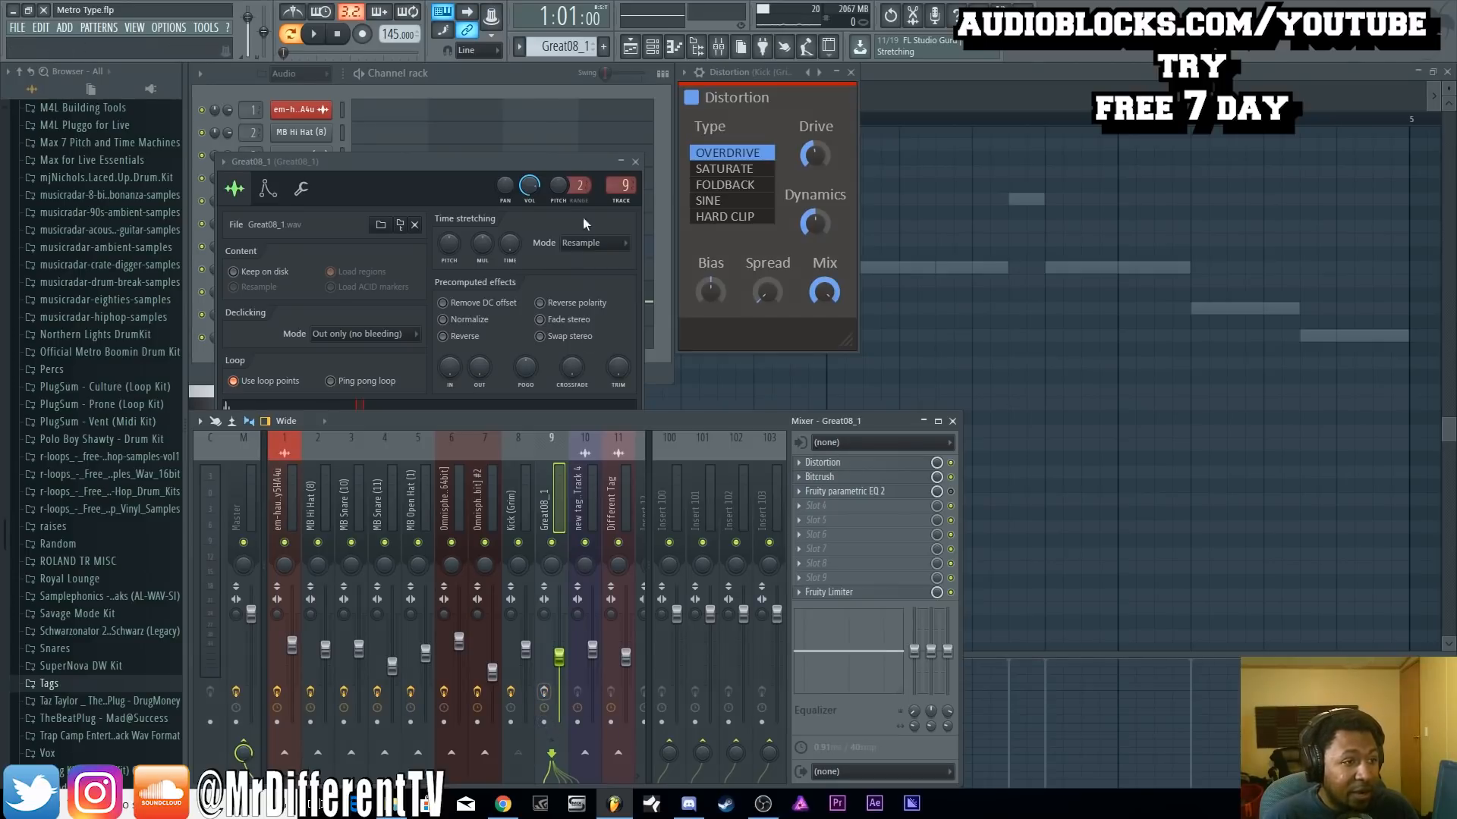
click(522, 76)
key(space)
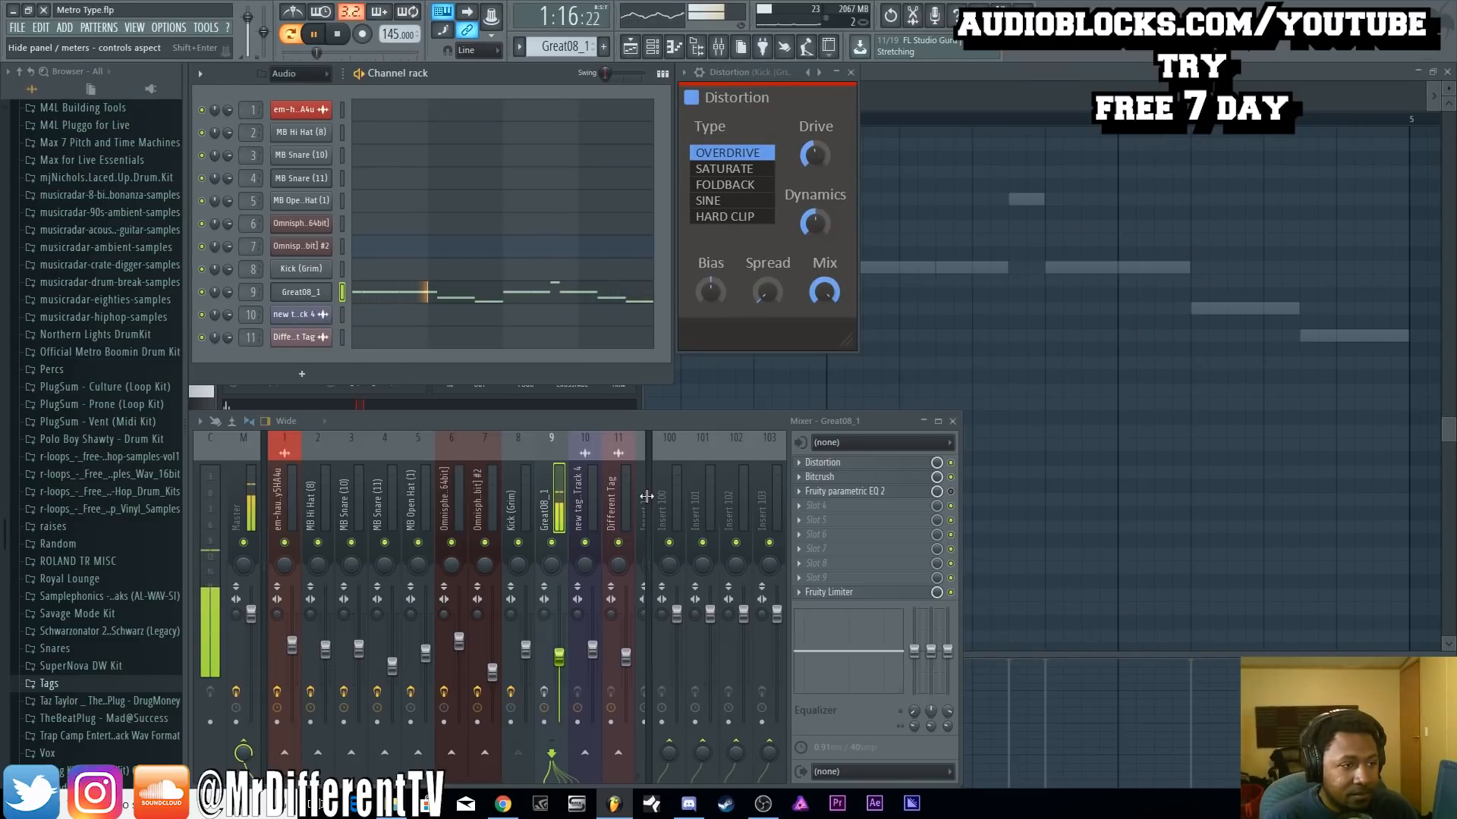
key(space)
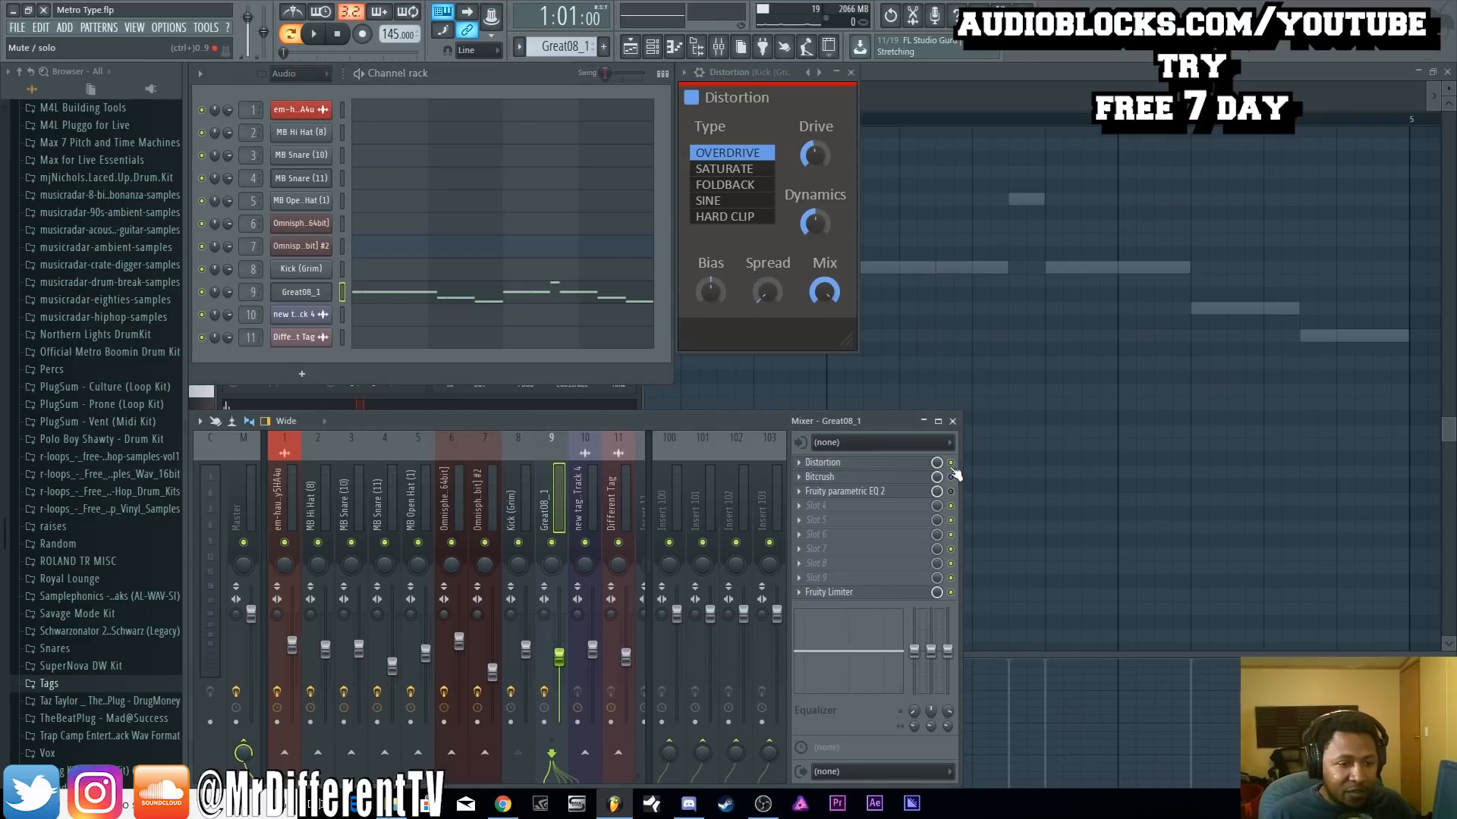
Close the Kick (Grim) Distortion window and place the Great08_1 track's Distortion window beside the channel rack
click(911, 477)
click(847, 72)
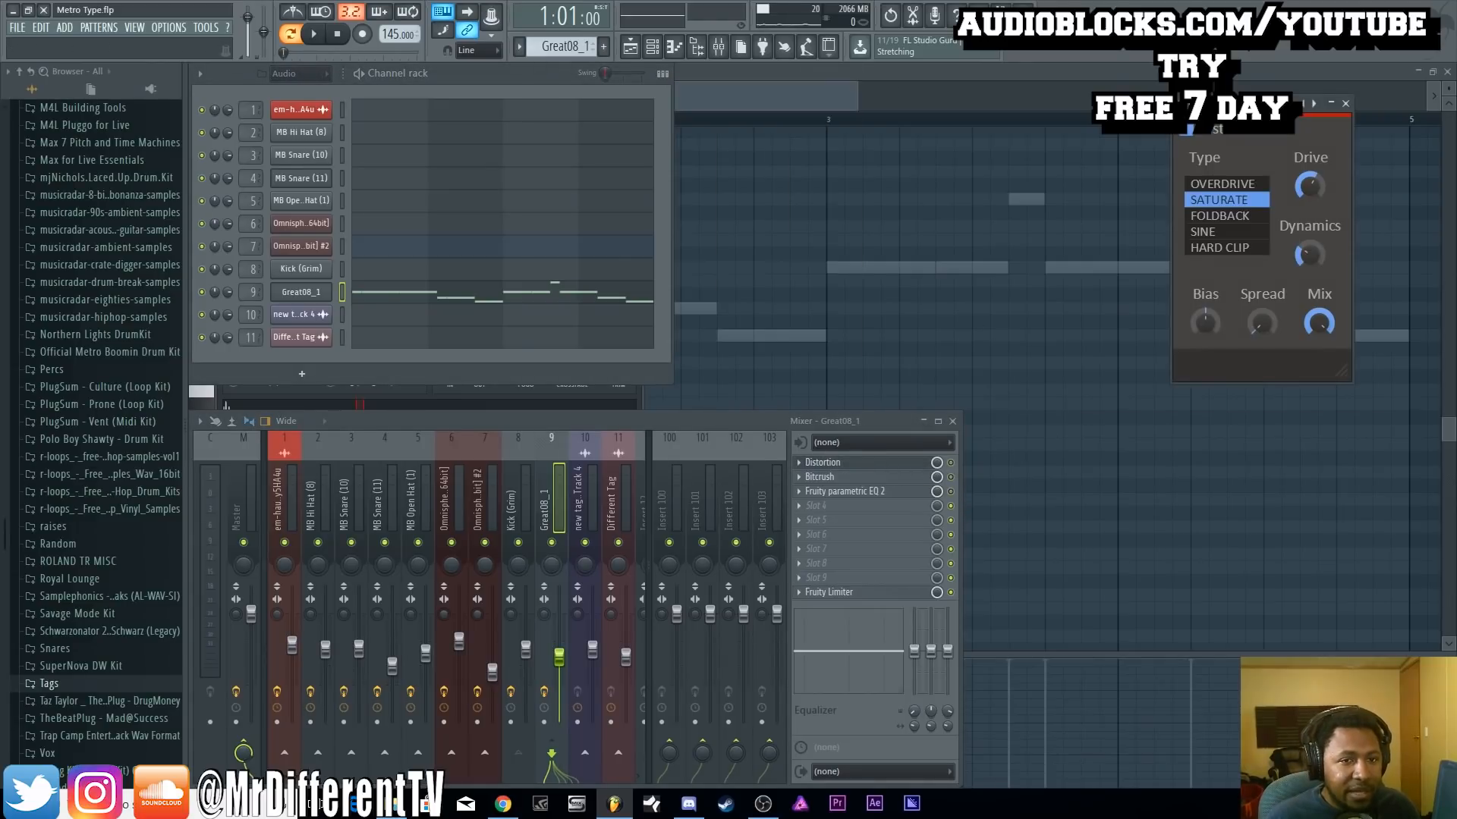
drag(1215, 101, 698, 98)
drag(726, 83, 726, 74)
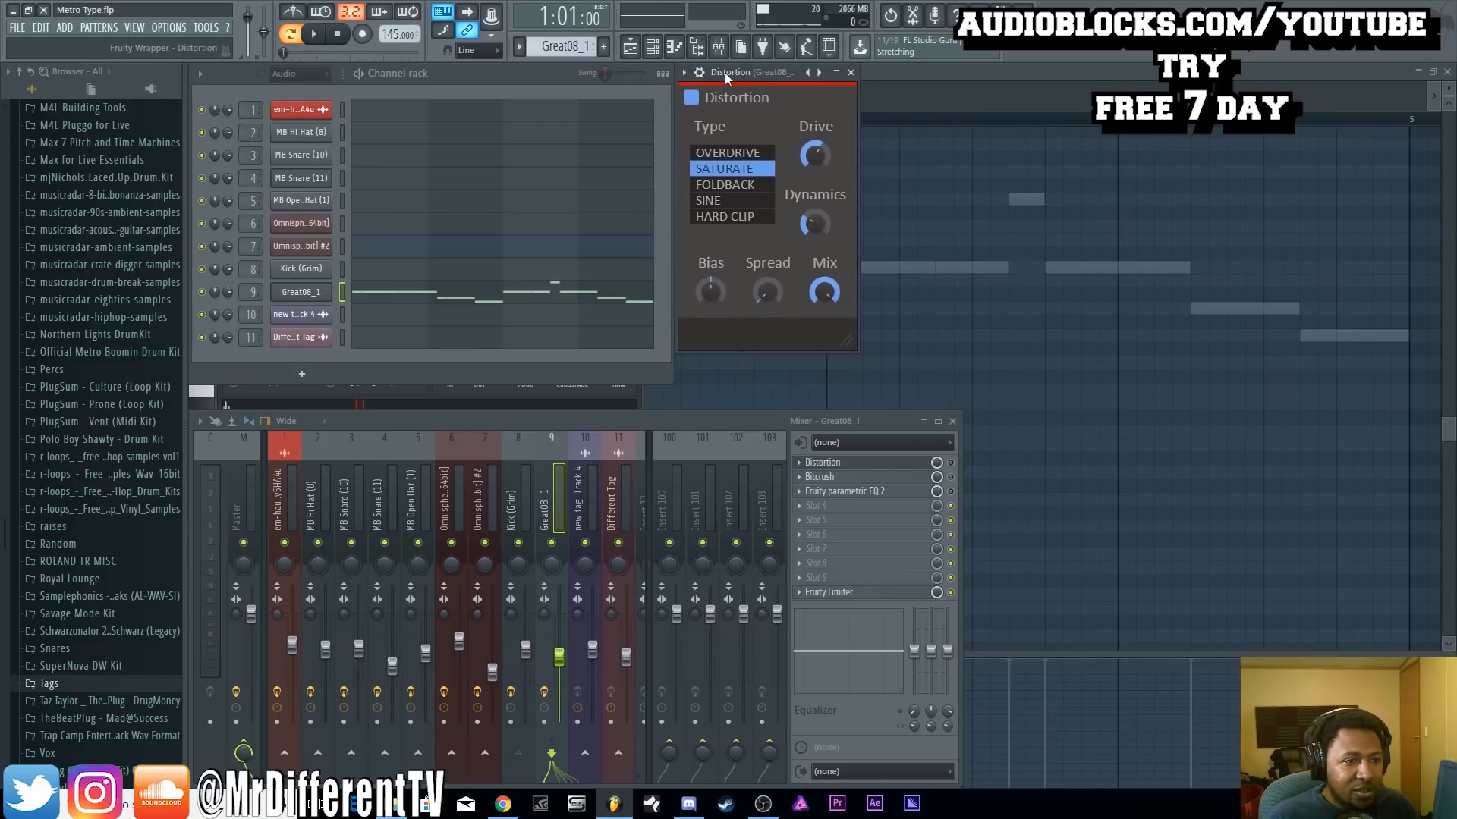
Audition the Great08_1 pattern twice to compare its sound with the Distortion effect off and on
key(space)
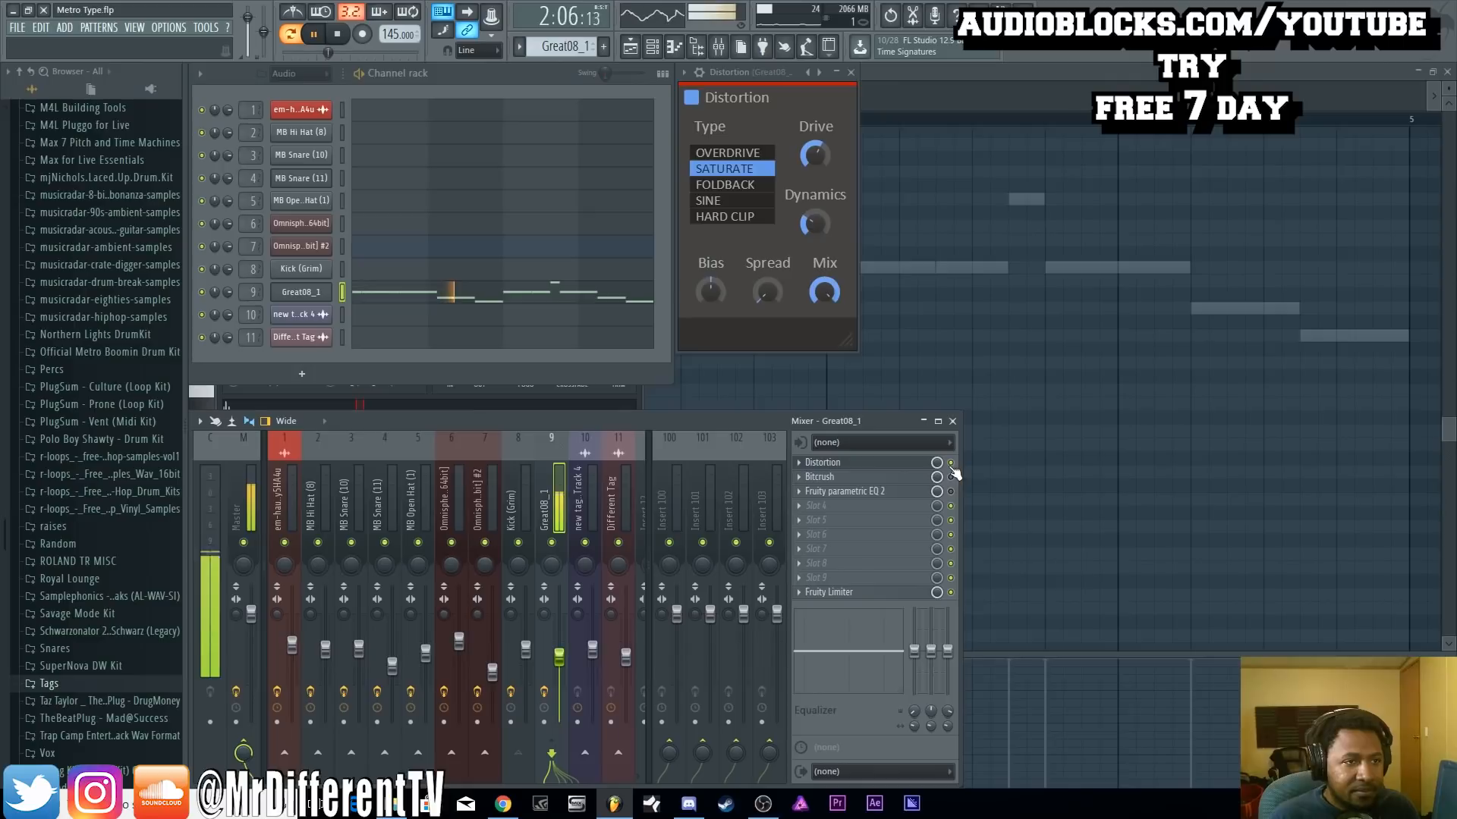
key(space)
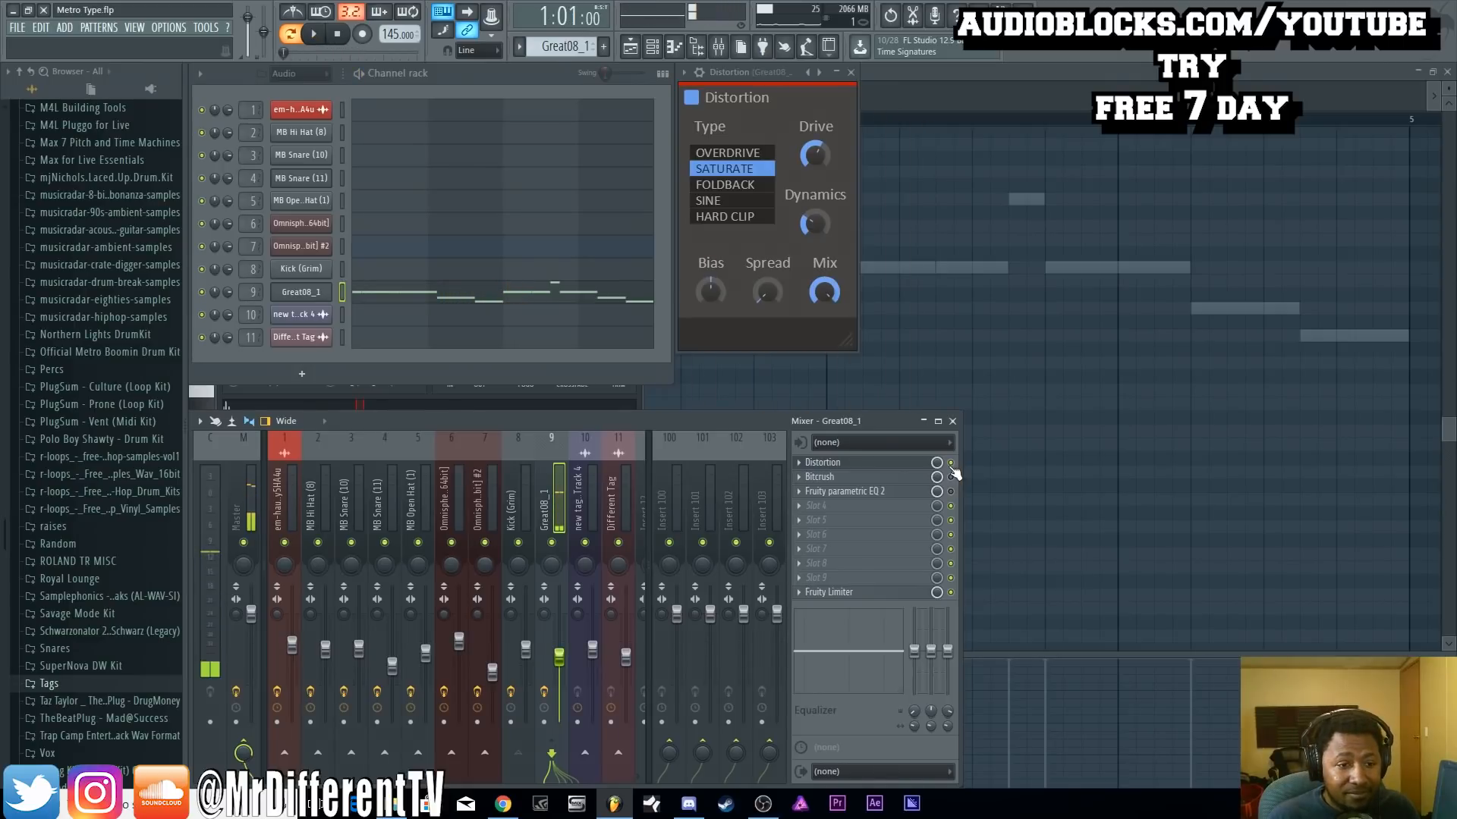
key(space)
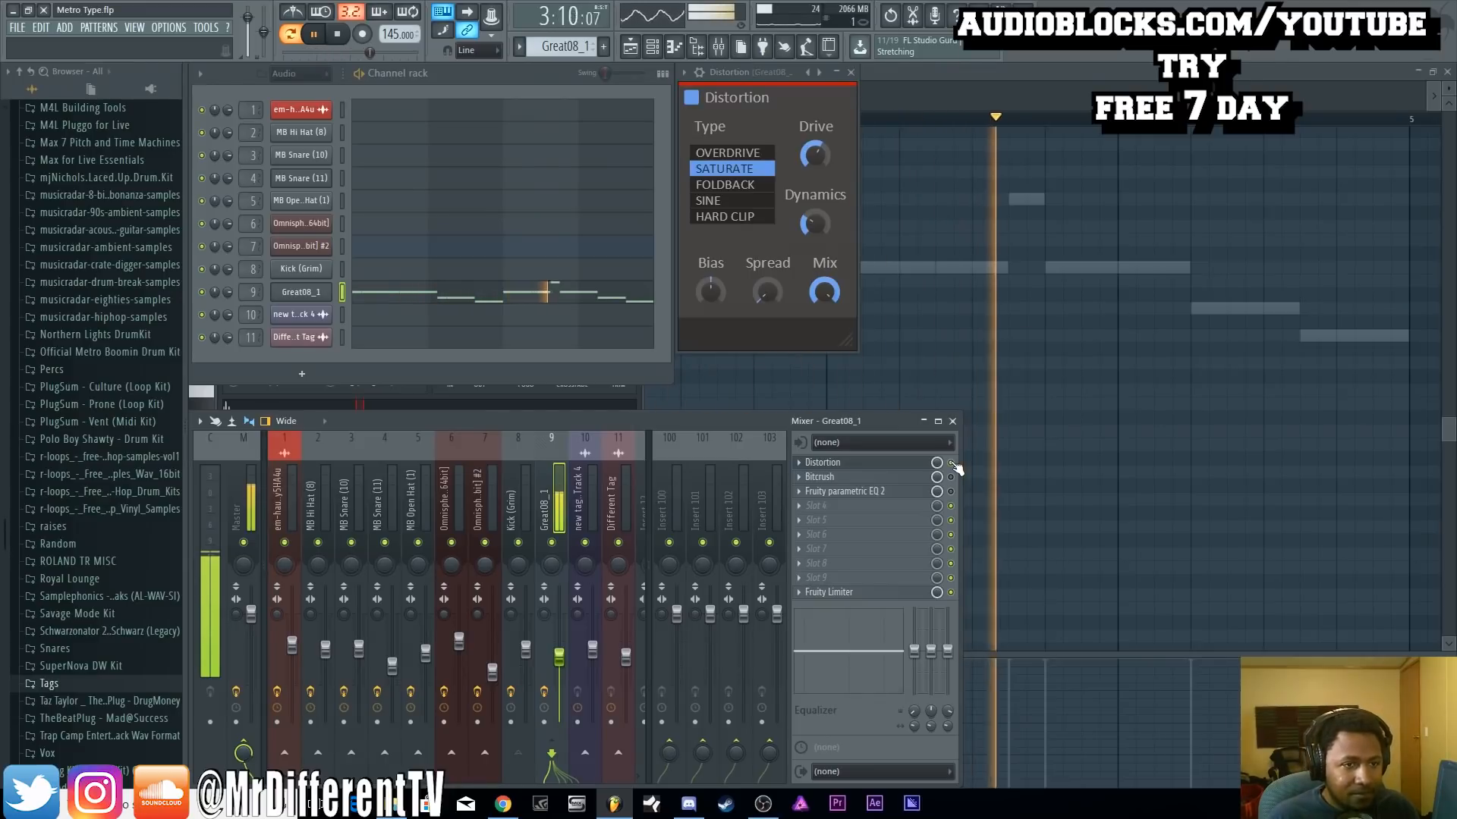
key(space)
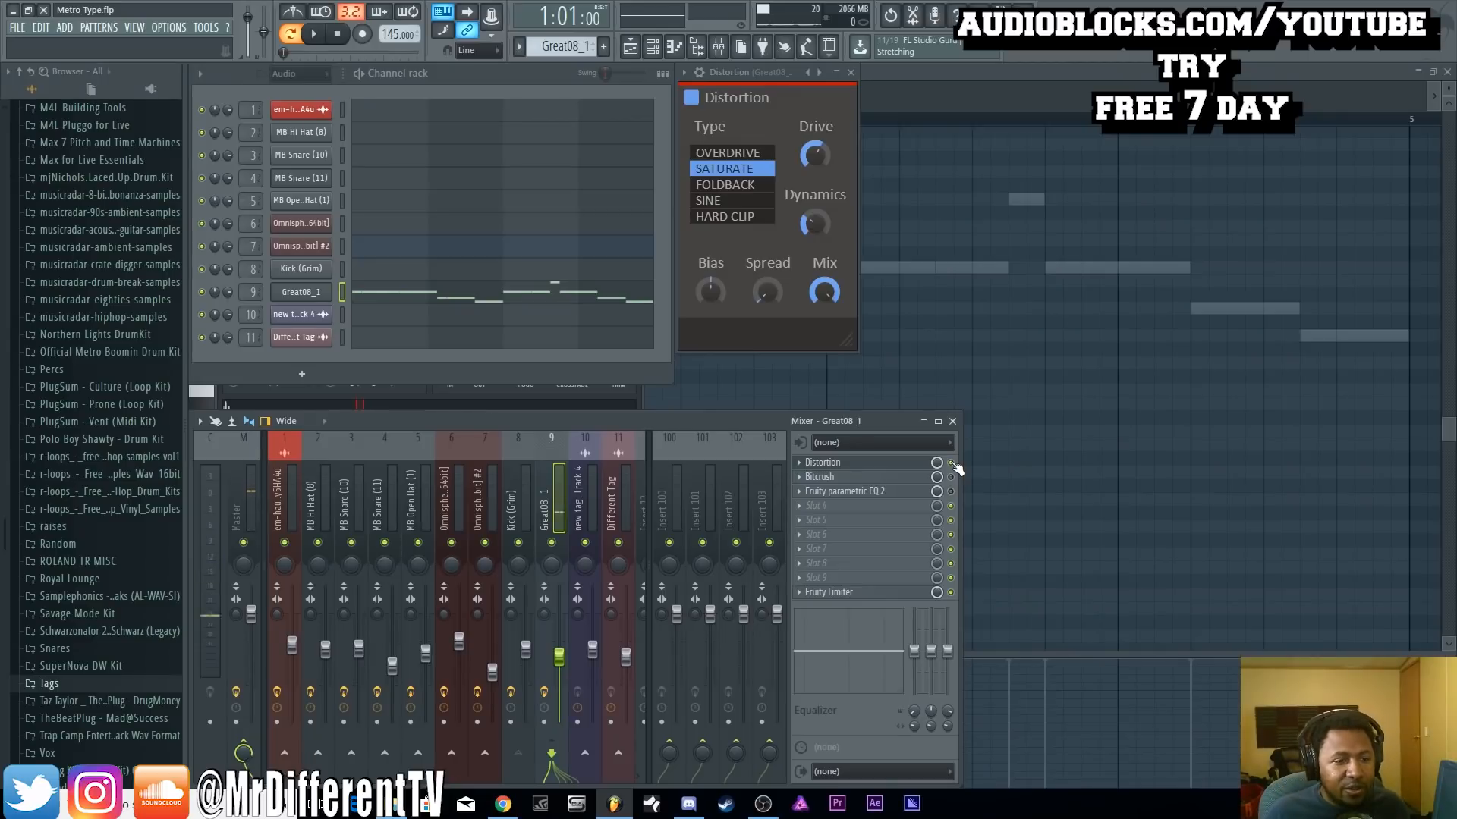
Open the Great08_1 track's Bitcrush effect beside the Distortion window and audition the pattern with Bitcrush enabled
click(928, 478)
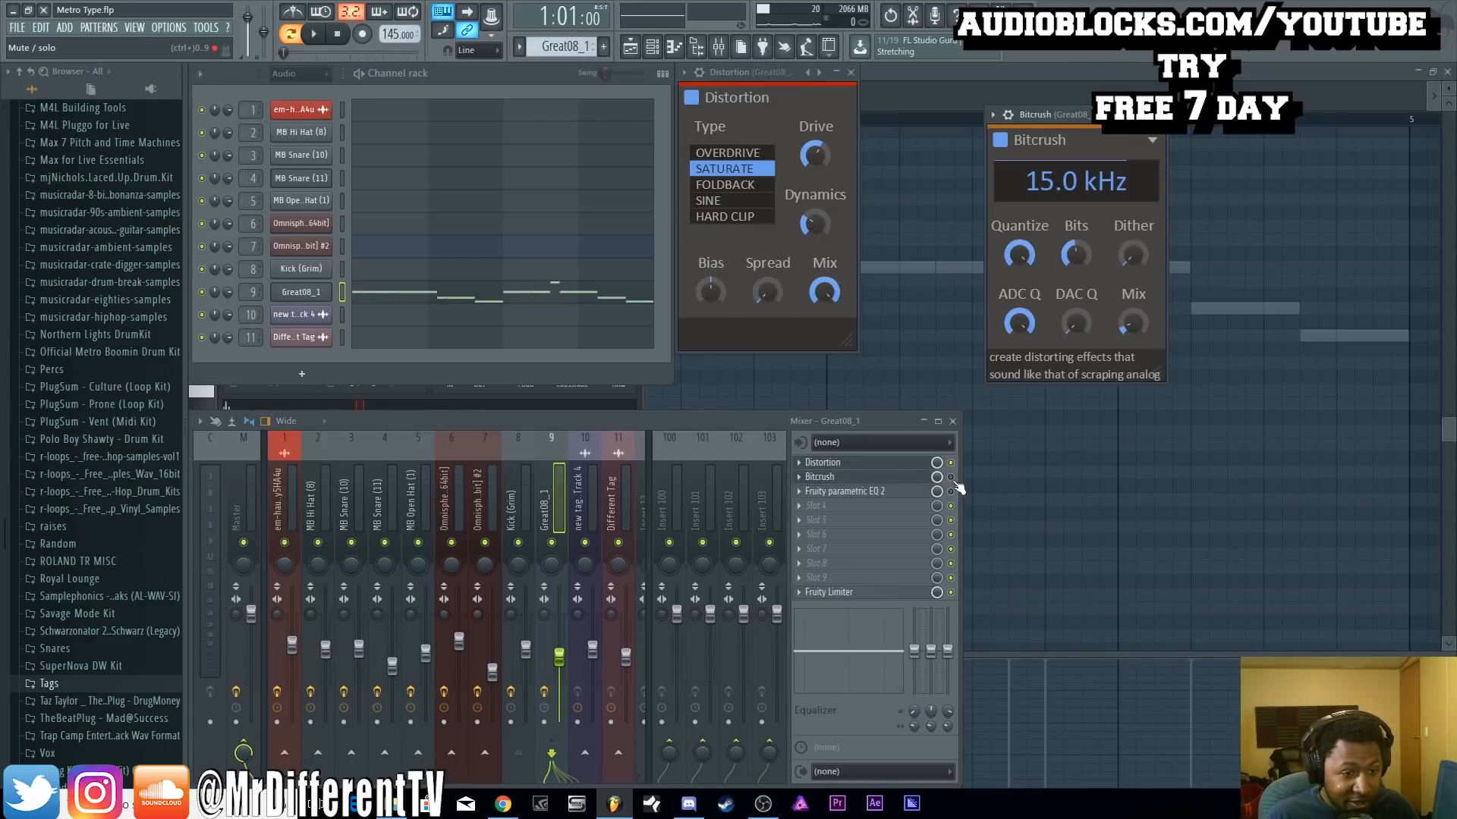
drag(1074, 118, 953, 75)
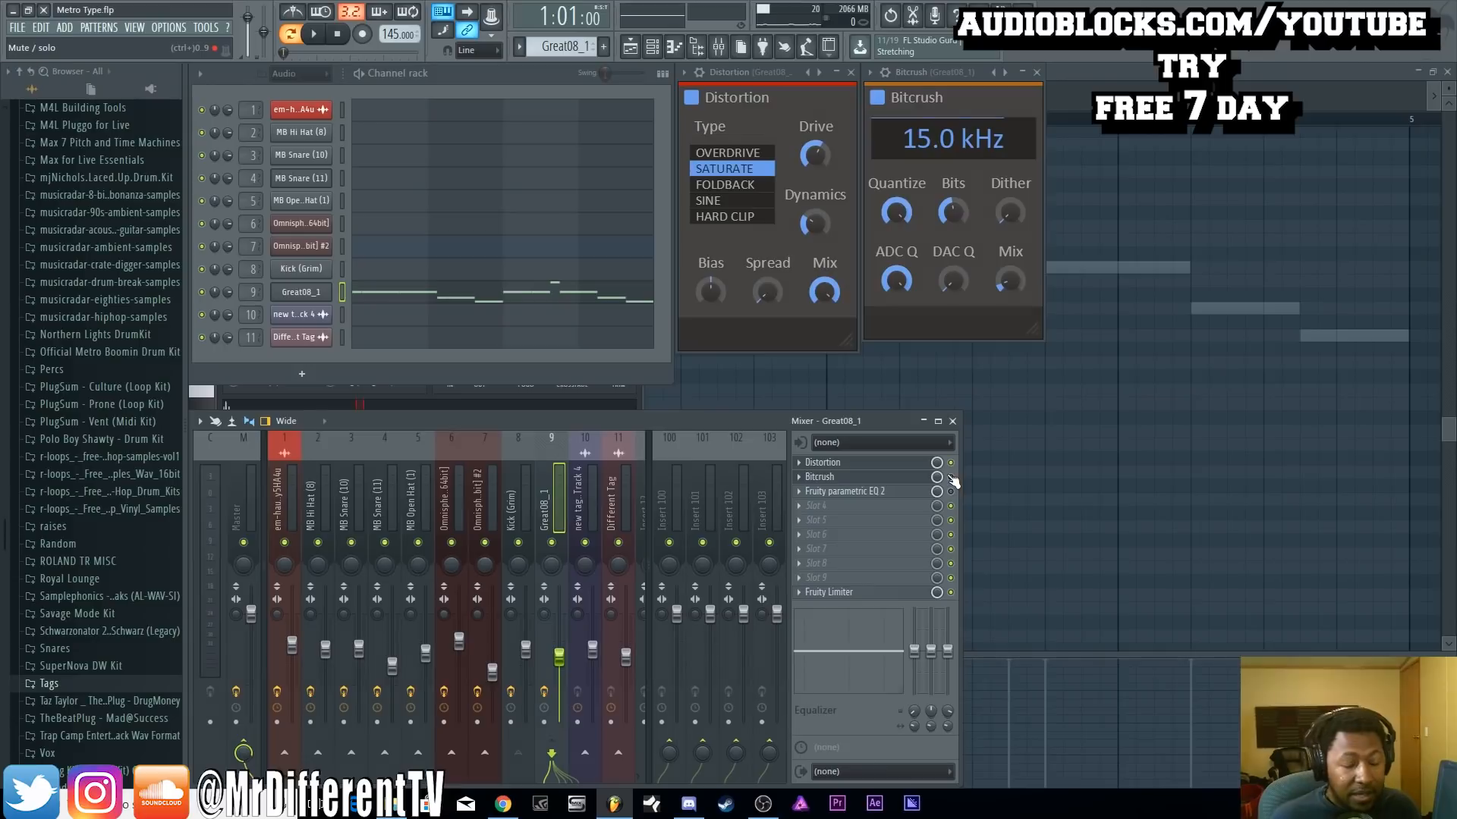
key(space)
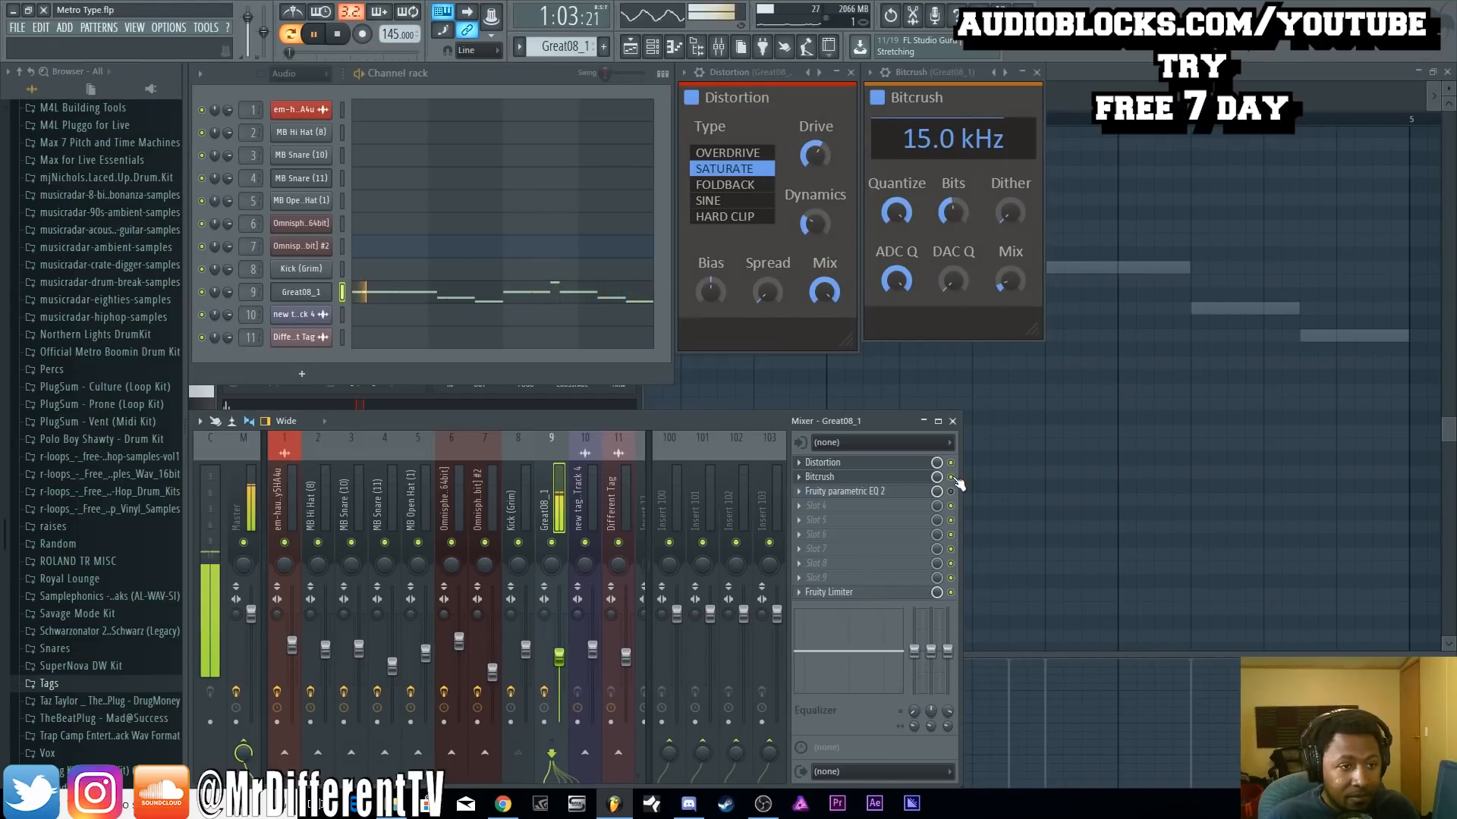
key(space)
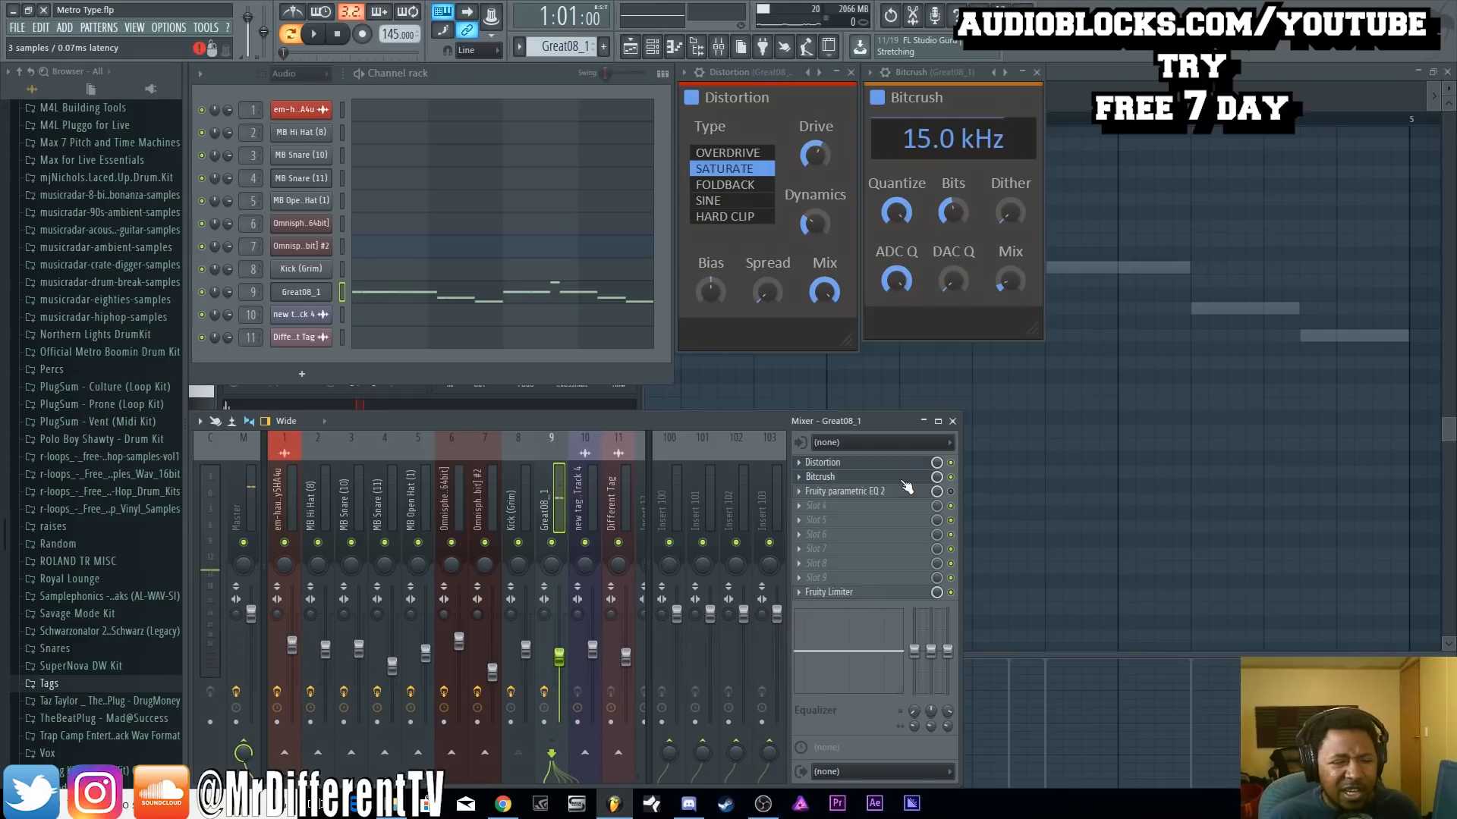
Try Bitcrush ahead of Distortion in the Great08_1 effect chain while auditioning the pattern, and restore the original order
drag(905, 479, 904, 464)
key(space)
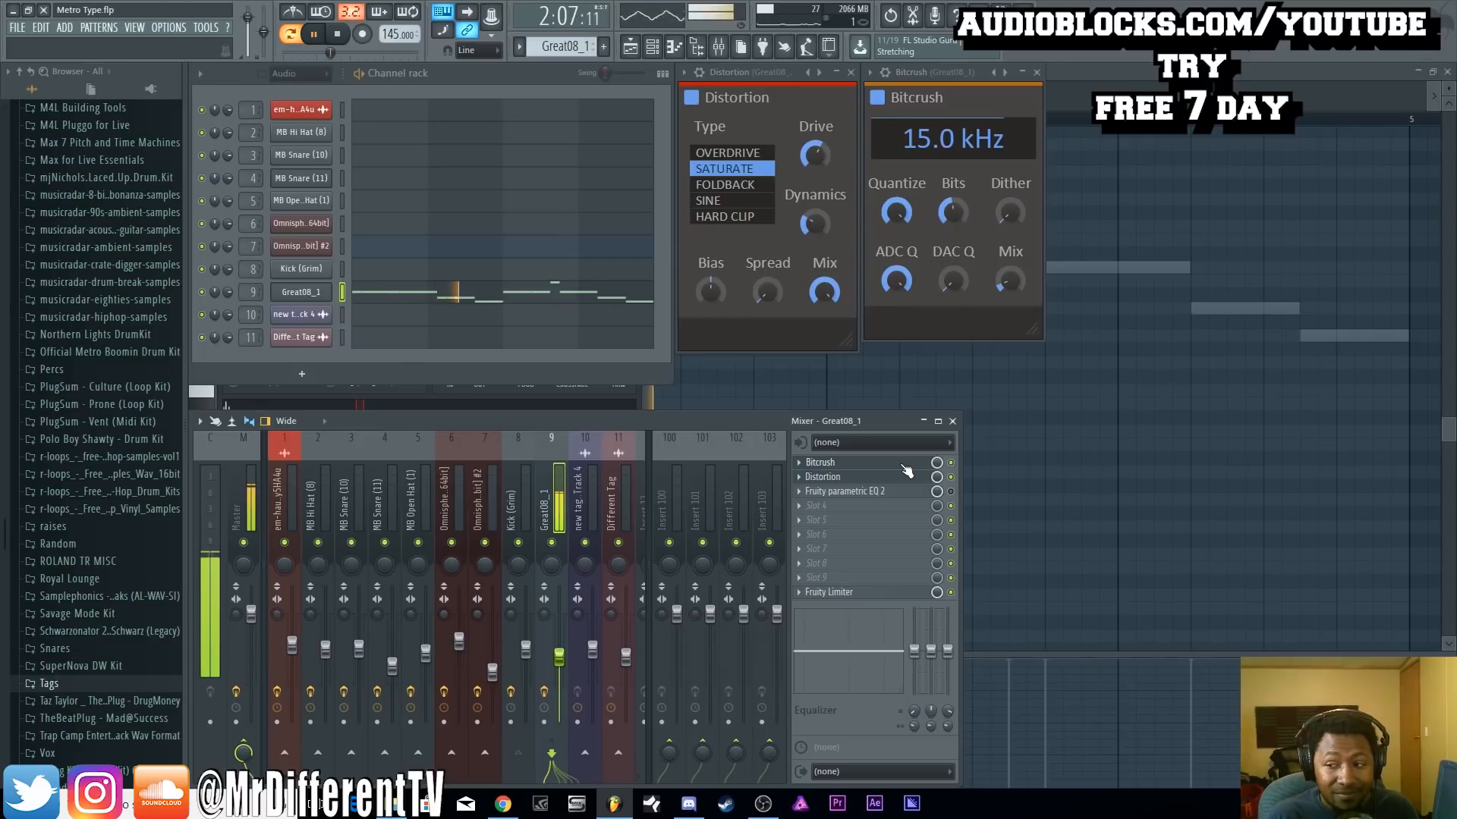
drag(903, 465, 905, 479)
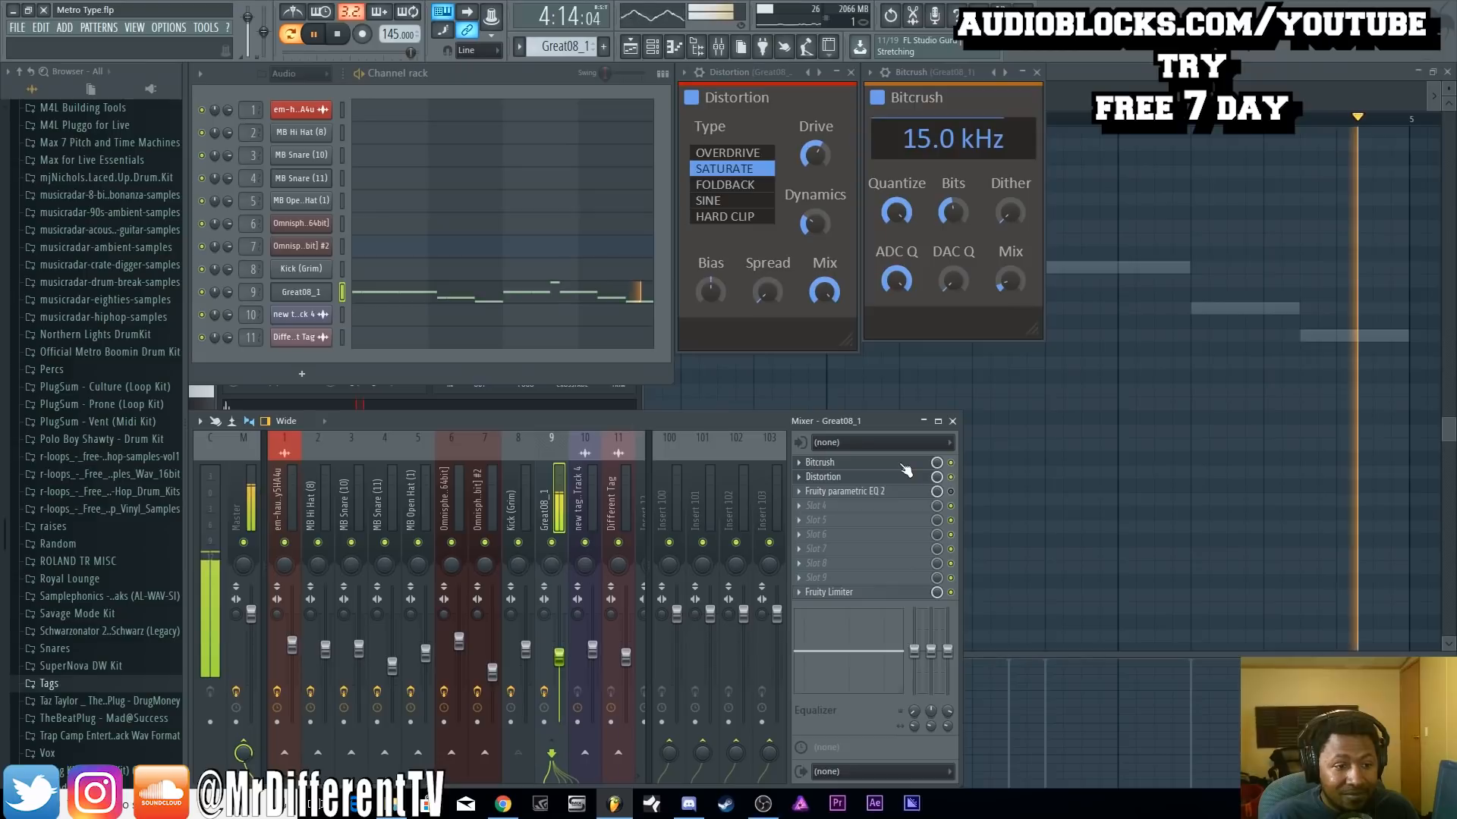
key(space)
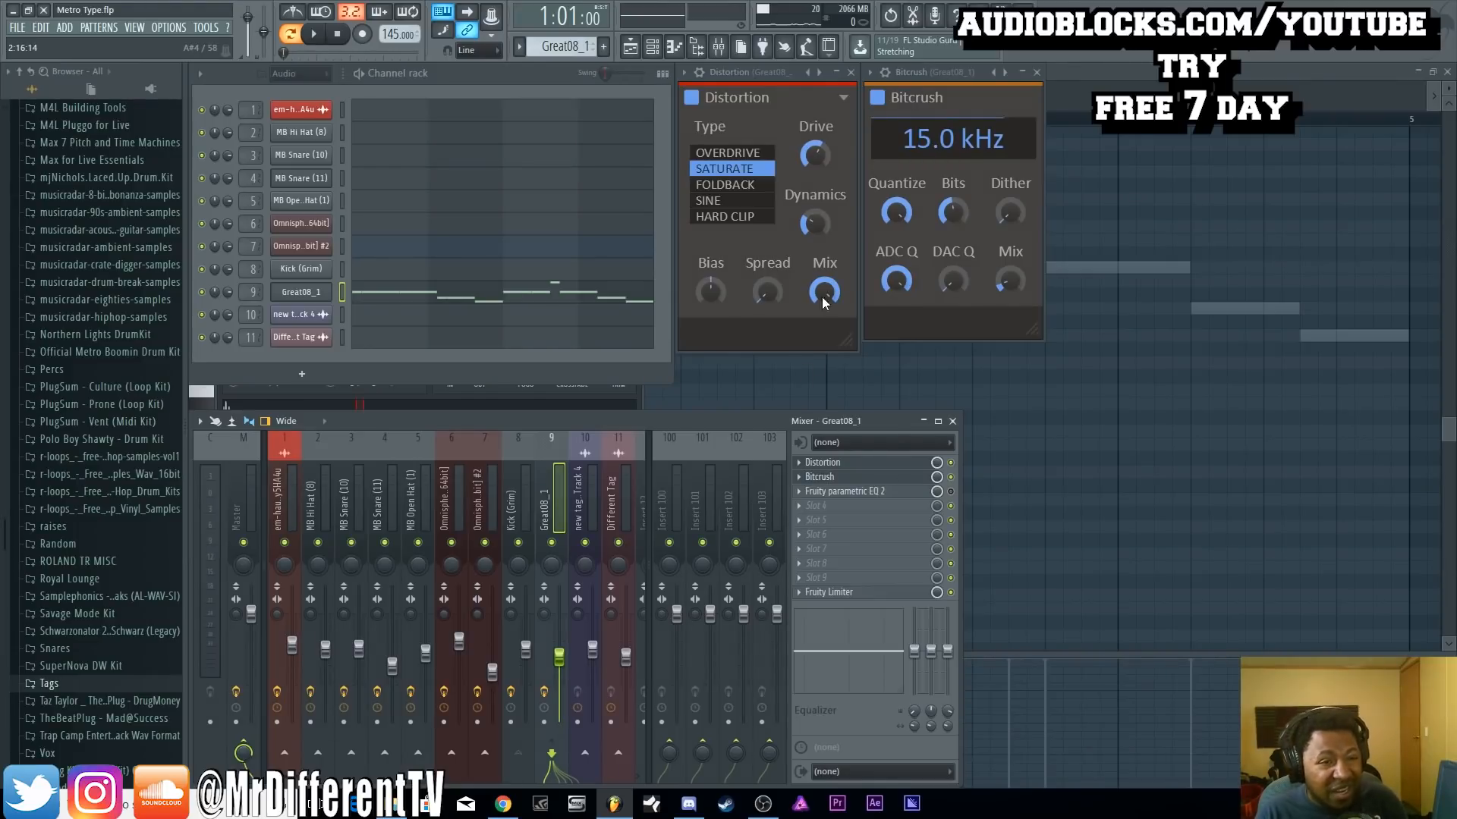
Examine the Master track's effects: the Ozone 8 Imager, Ozone 8 Maximizer and FabFilter Pro-L settings
click(717, 50)
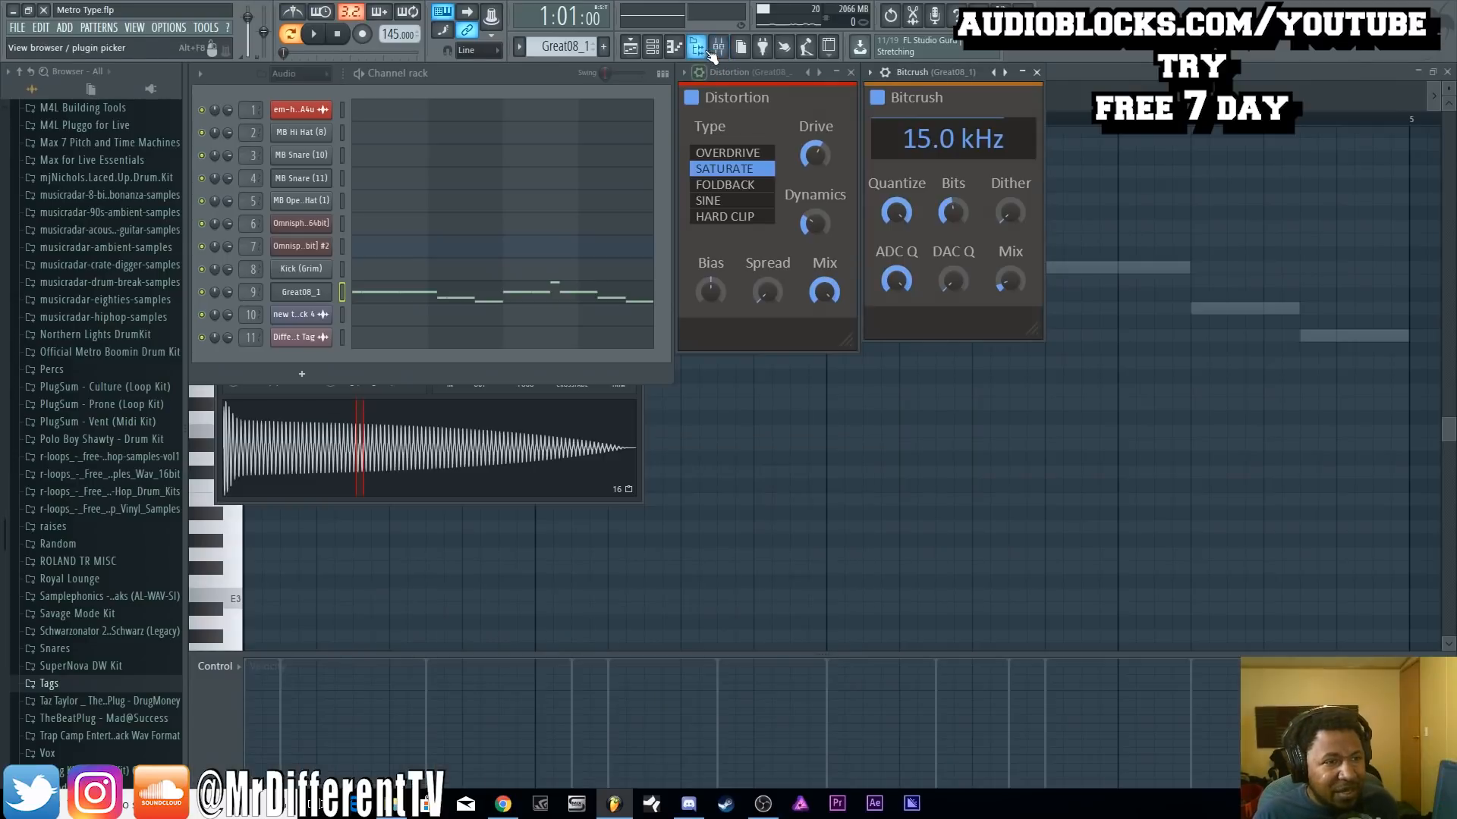
click(717, 50)
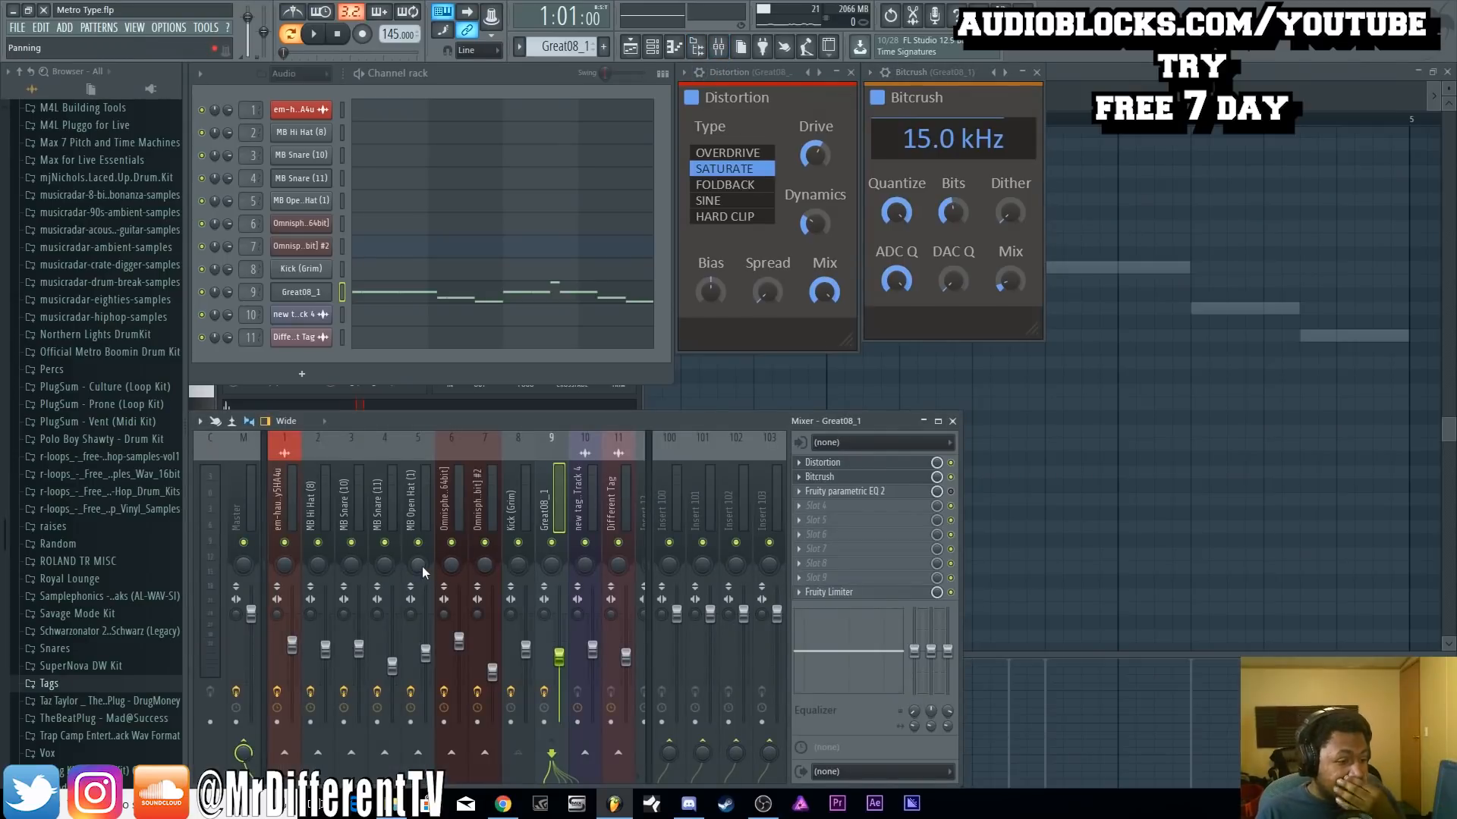
click(234, 497)
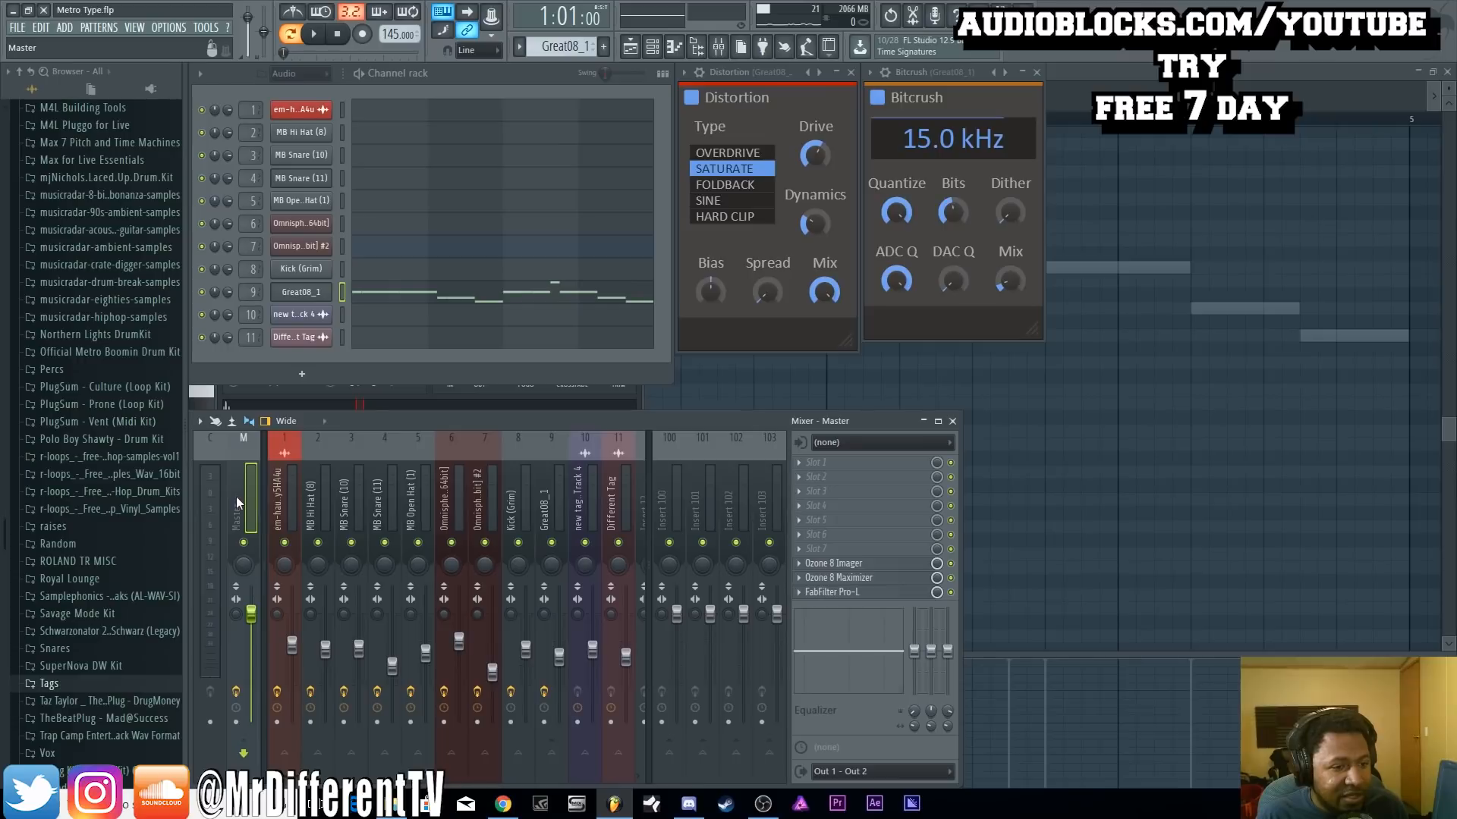
click(821, 563)
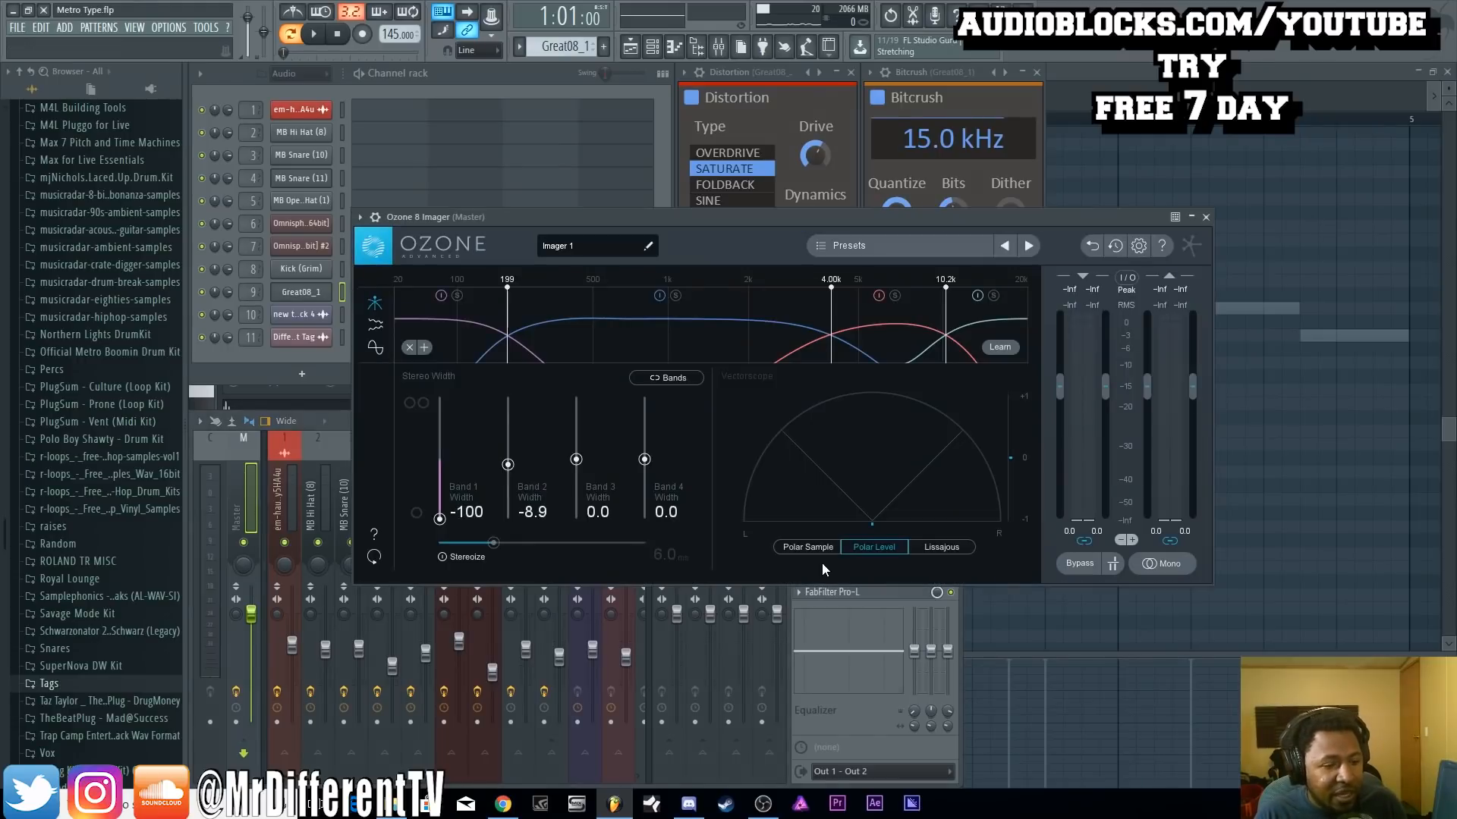
click(1206, 217)
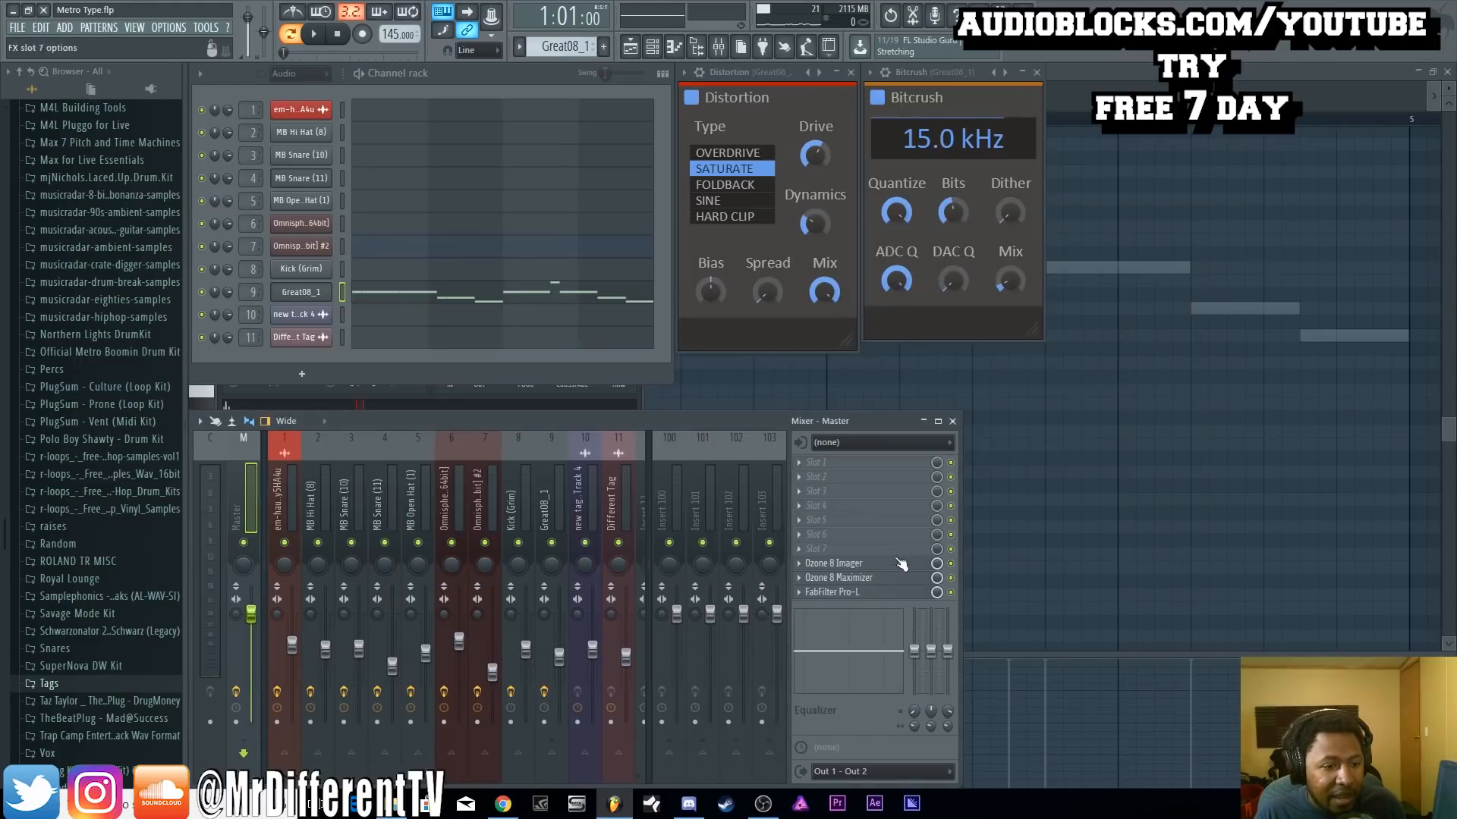
click(867, 580)
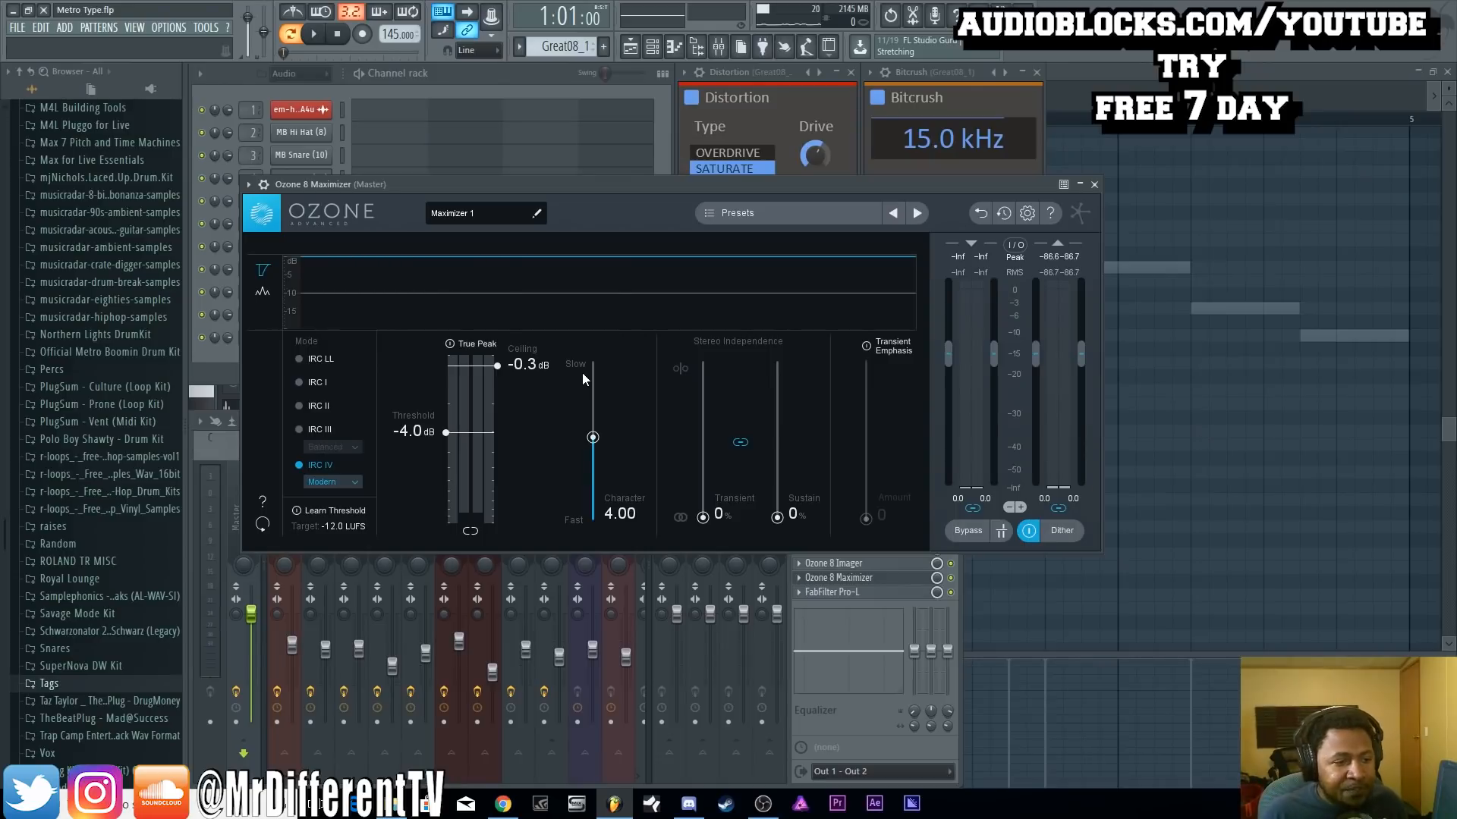
click(1094, 184)
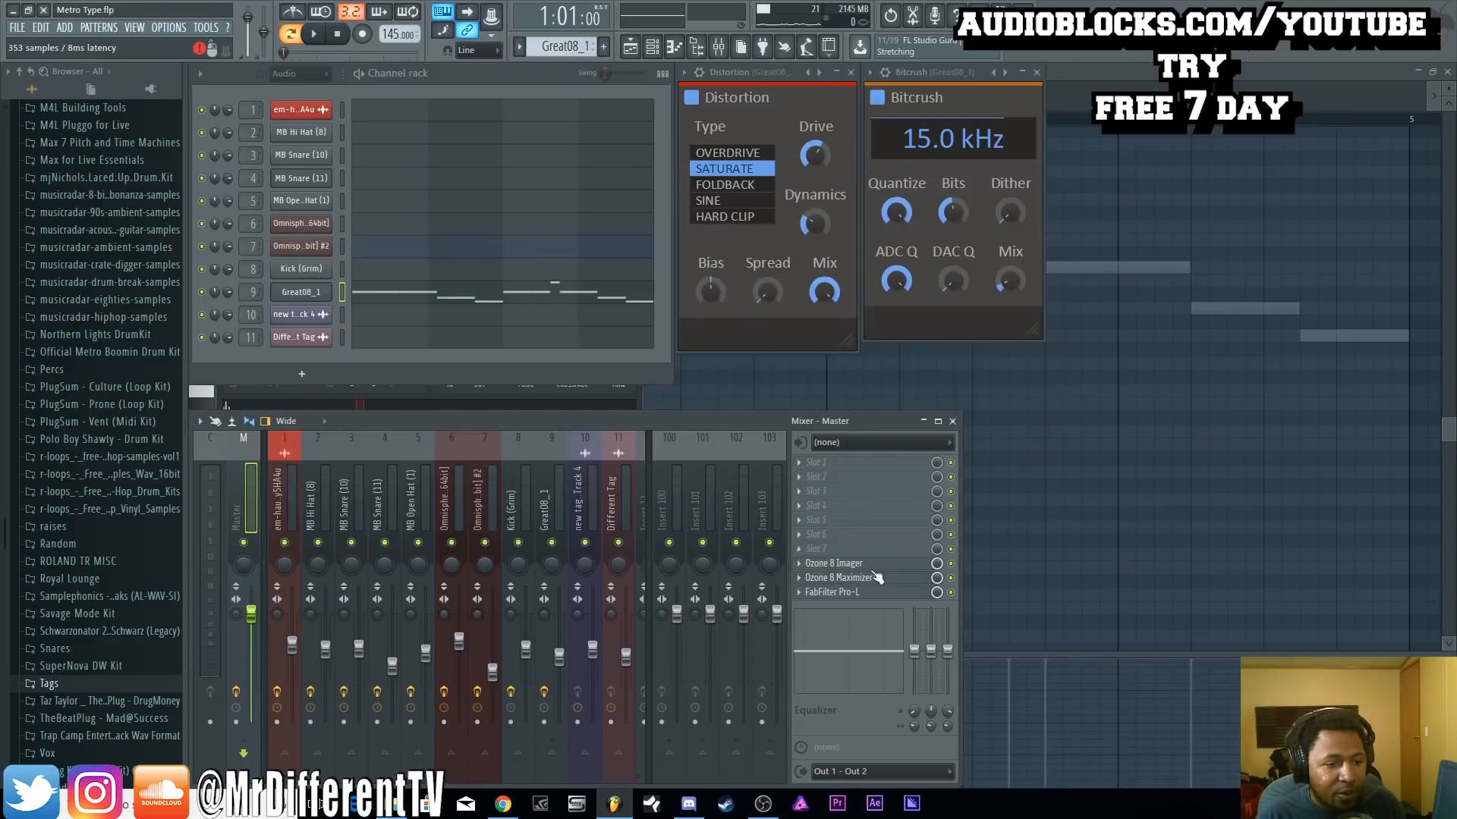
click(850, 592)
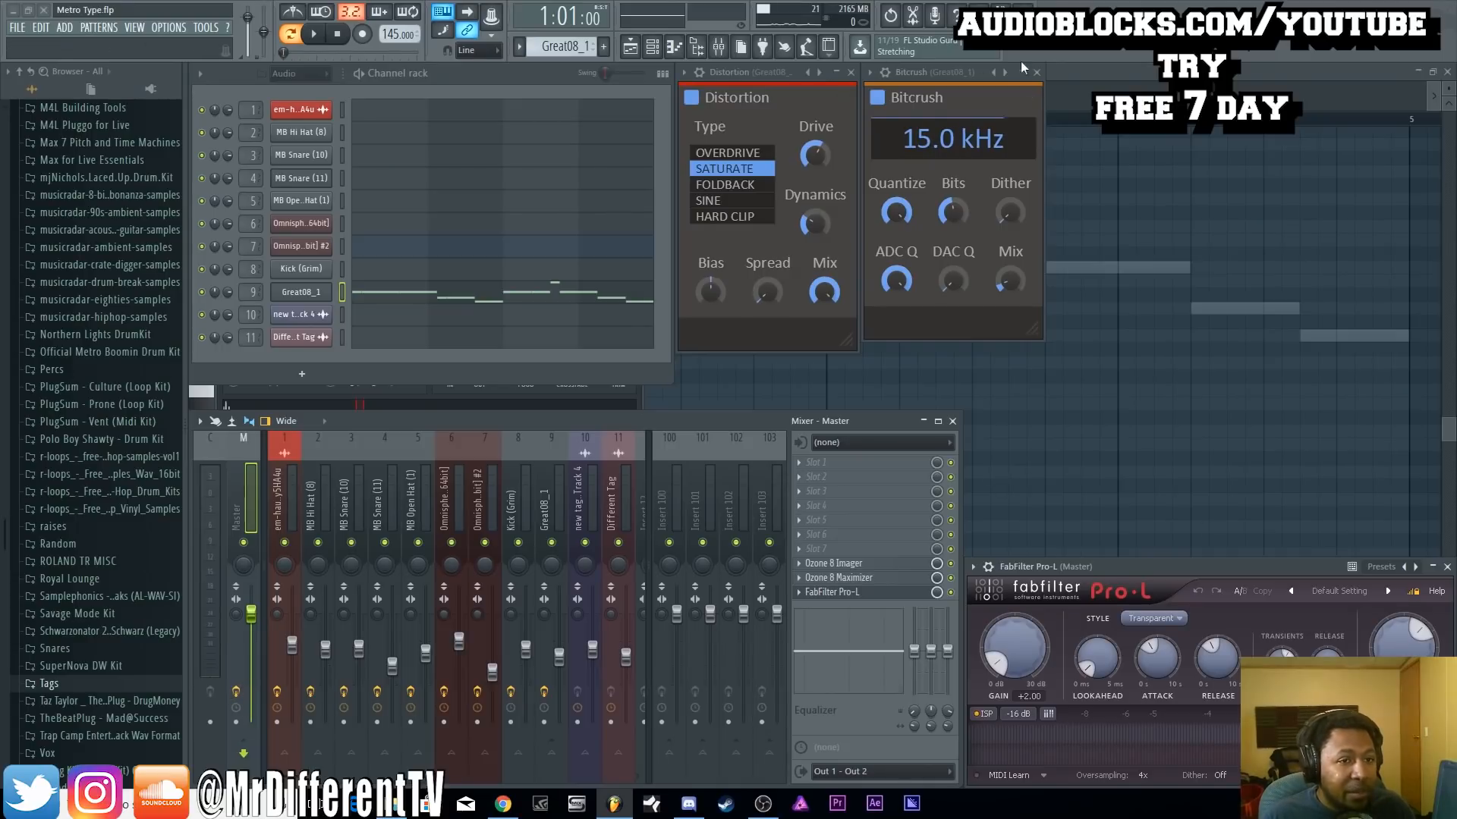
Show the playlist alongside the mixer and play the arrangement from bar 25 and from bar 33 through the Master effects
key(F5)
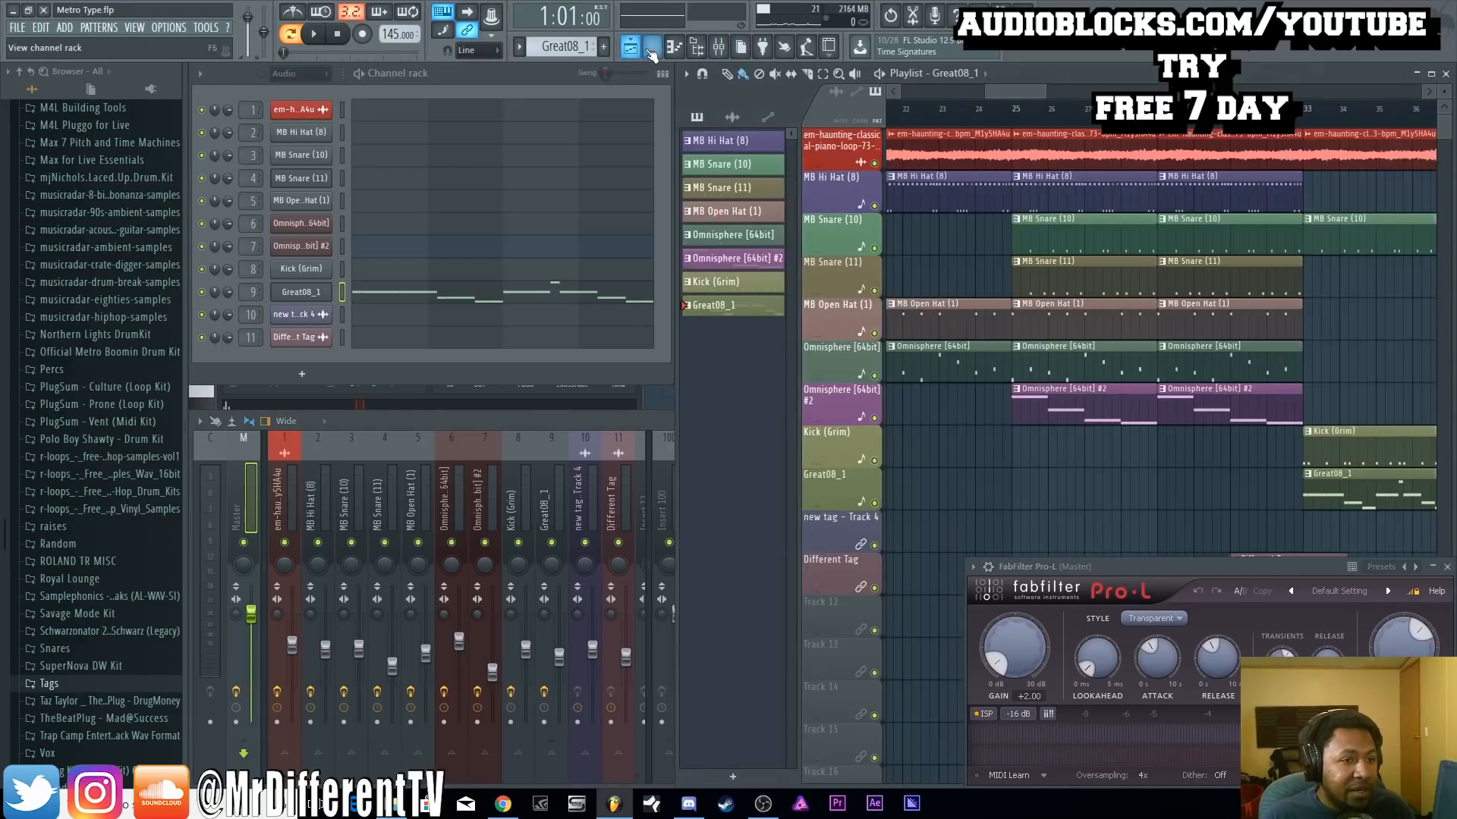
click(1006, 106)
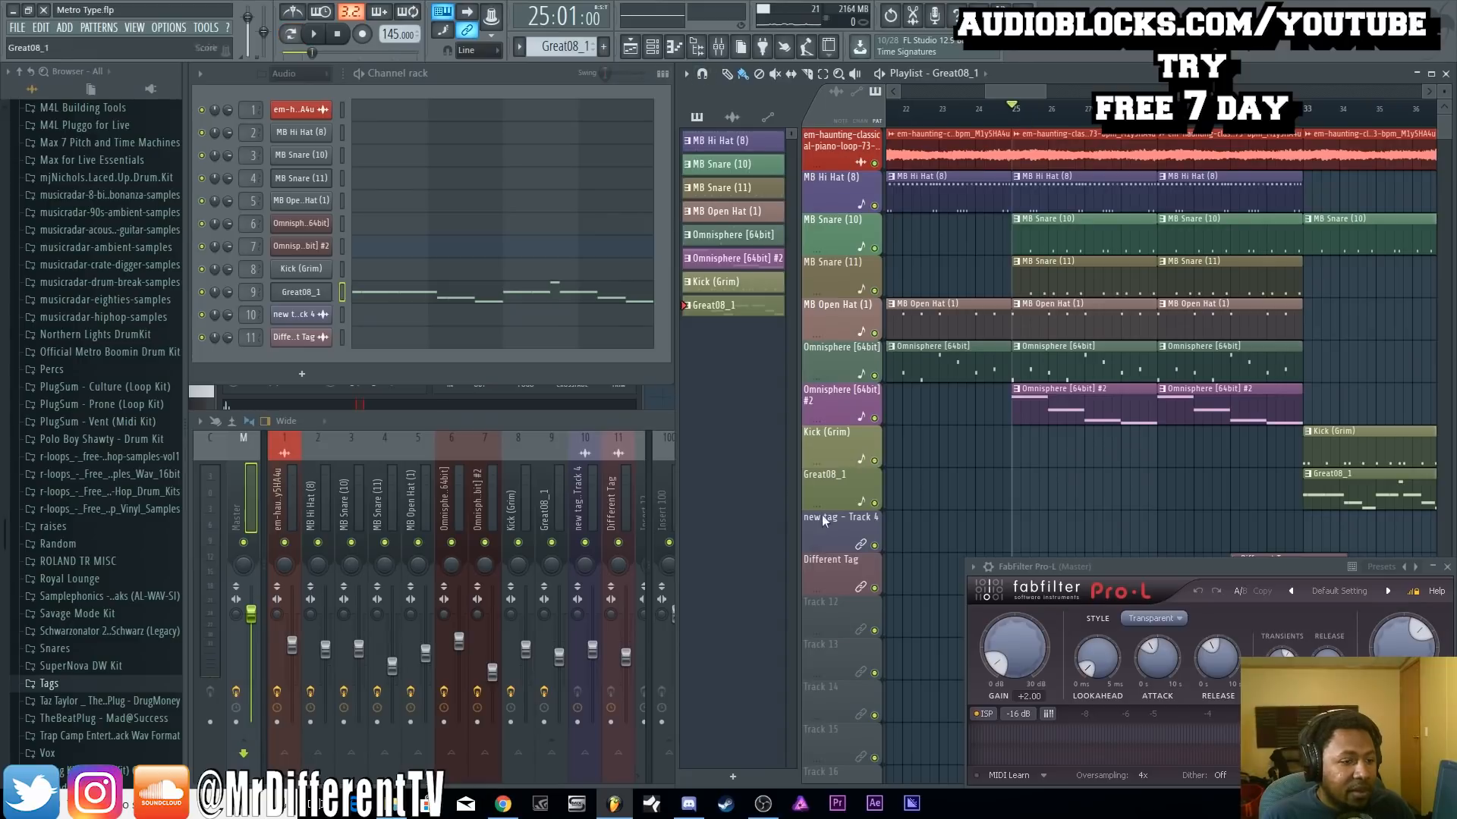
click(731, 47)
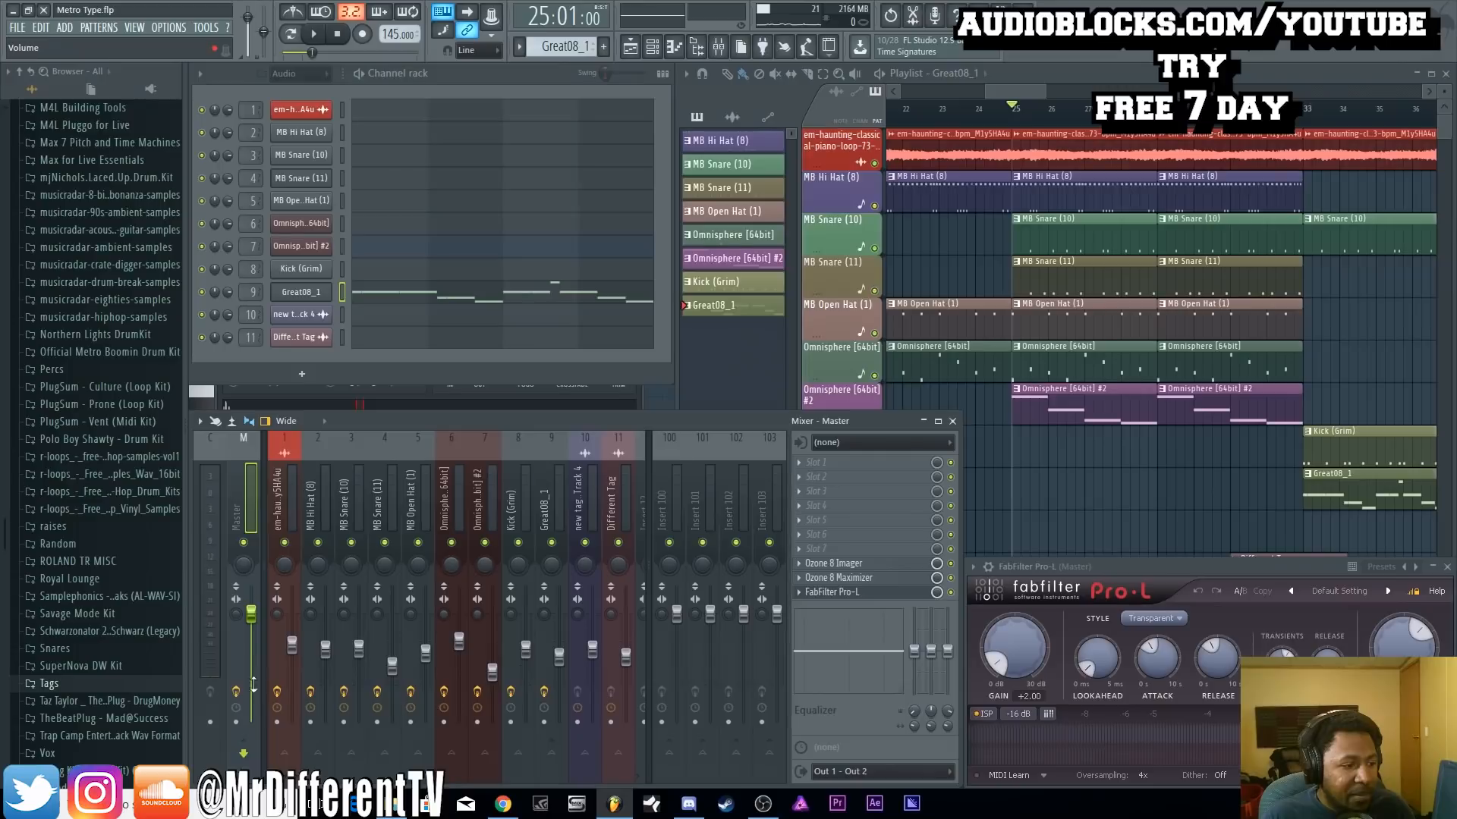
key(space)
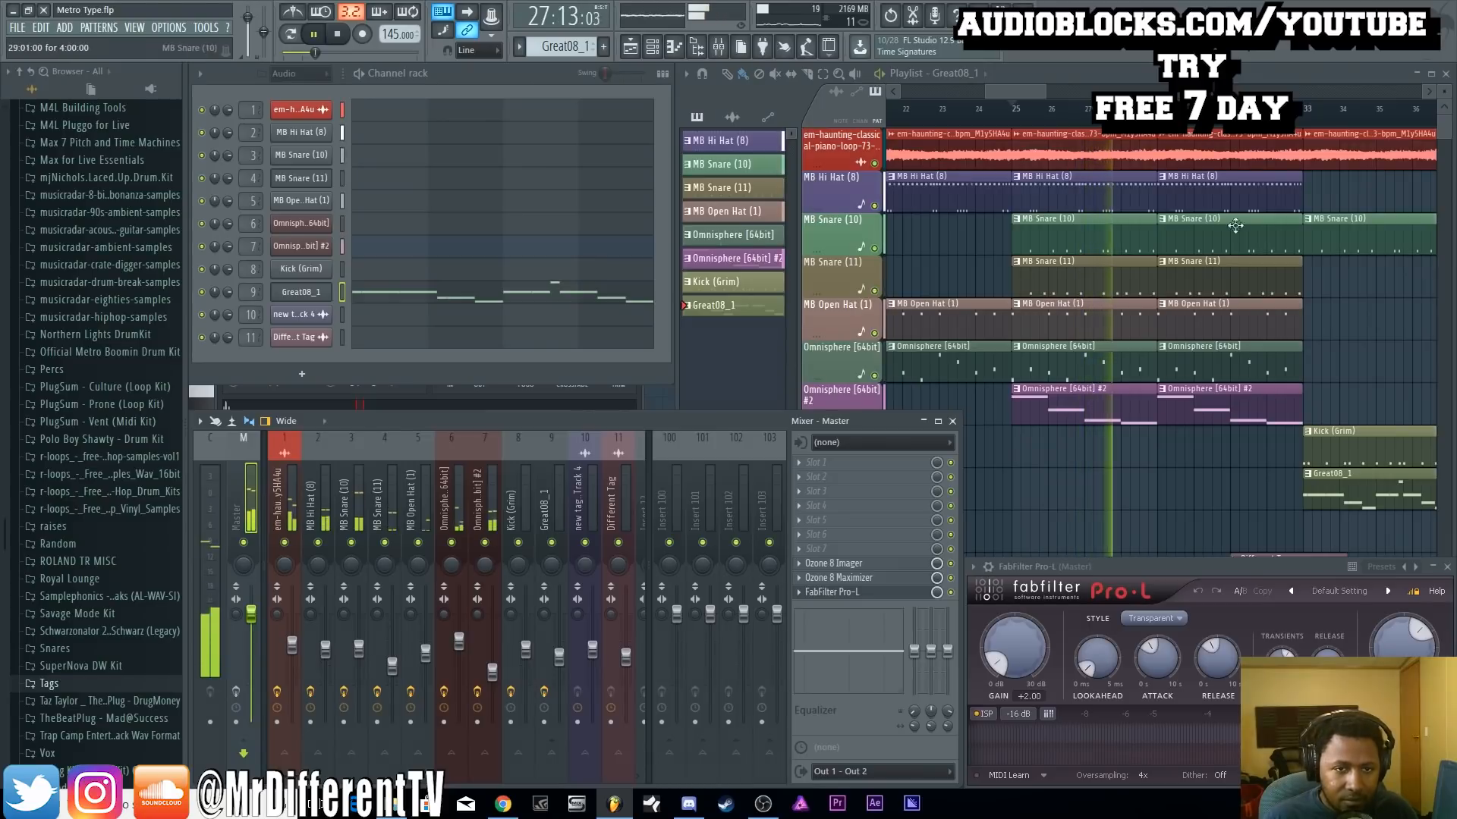
click(1306, 113)
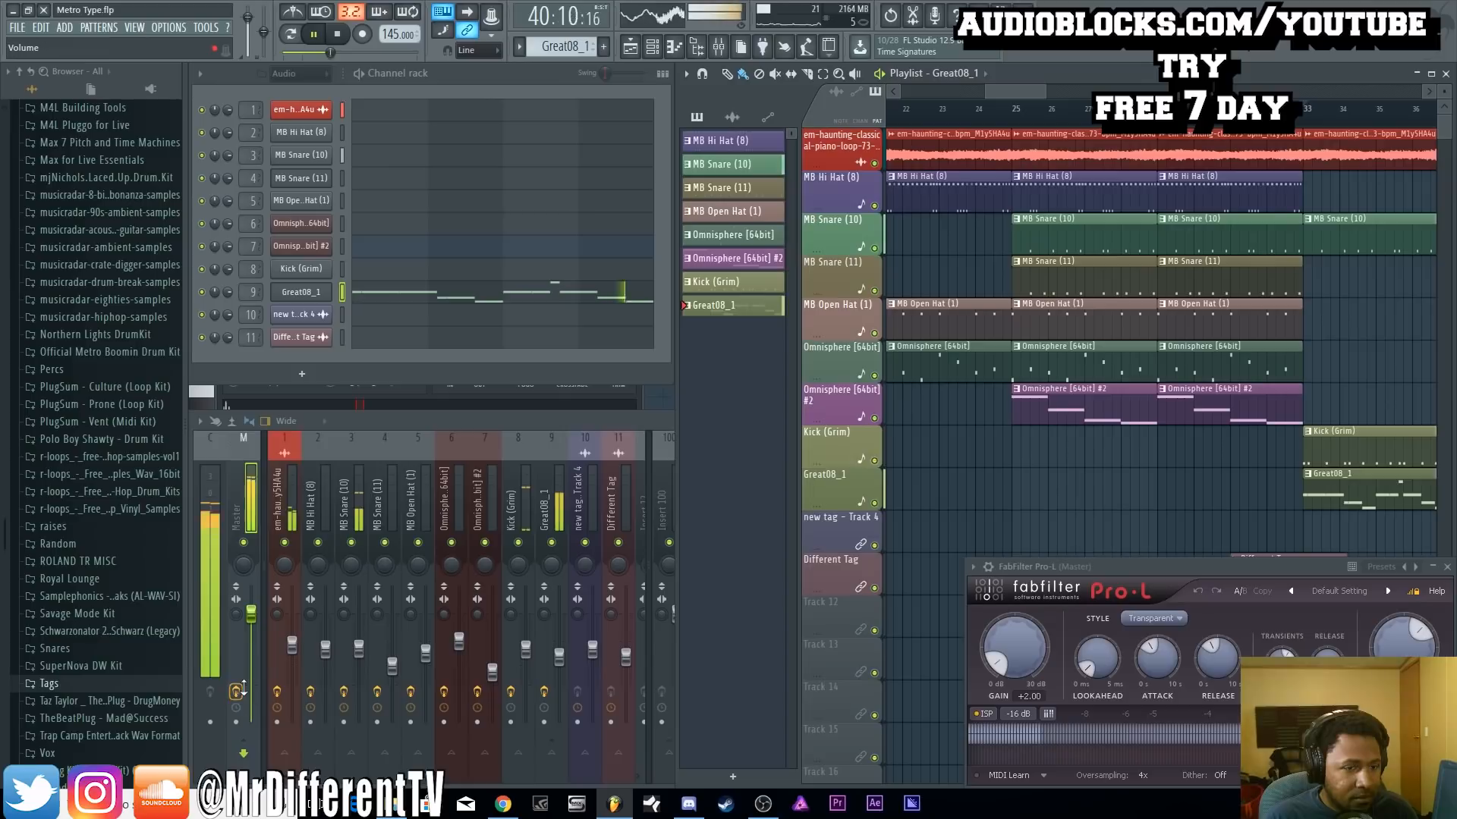
key(space)
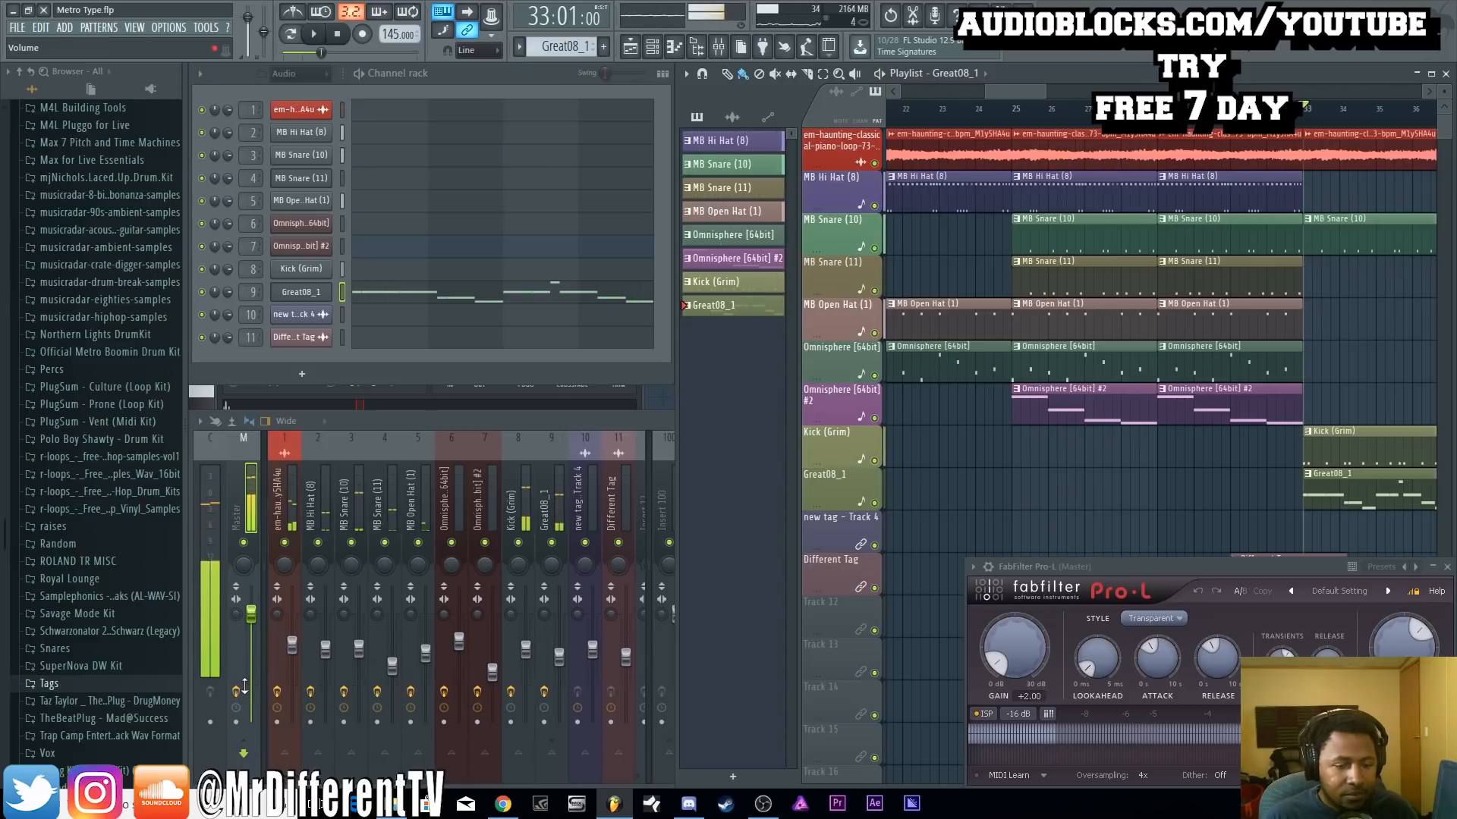
Review the band widths in the Master track's Ozone 8 Imager and the threshold and ceiling in its Ozone 8 Maximizer
click(718, 48)
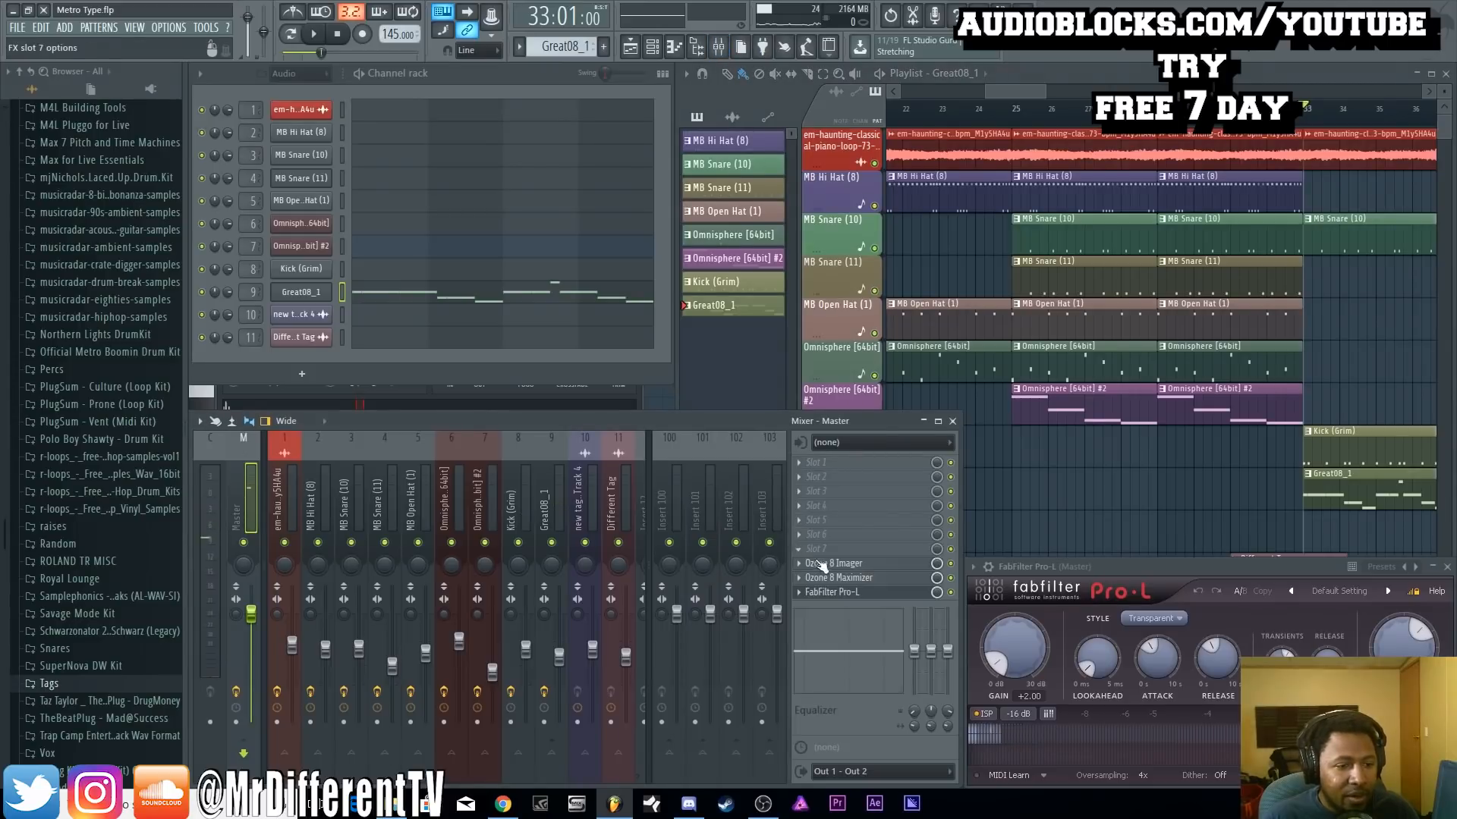
click(832, 564)
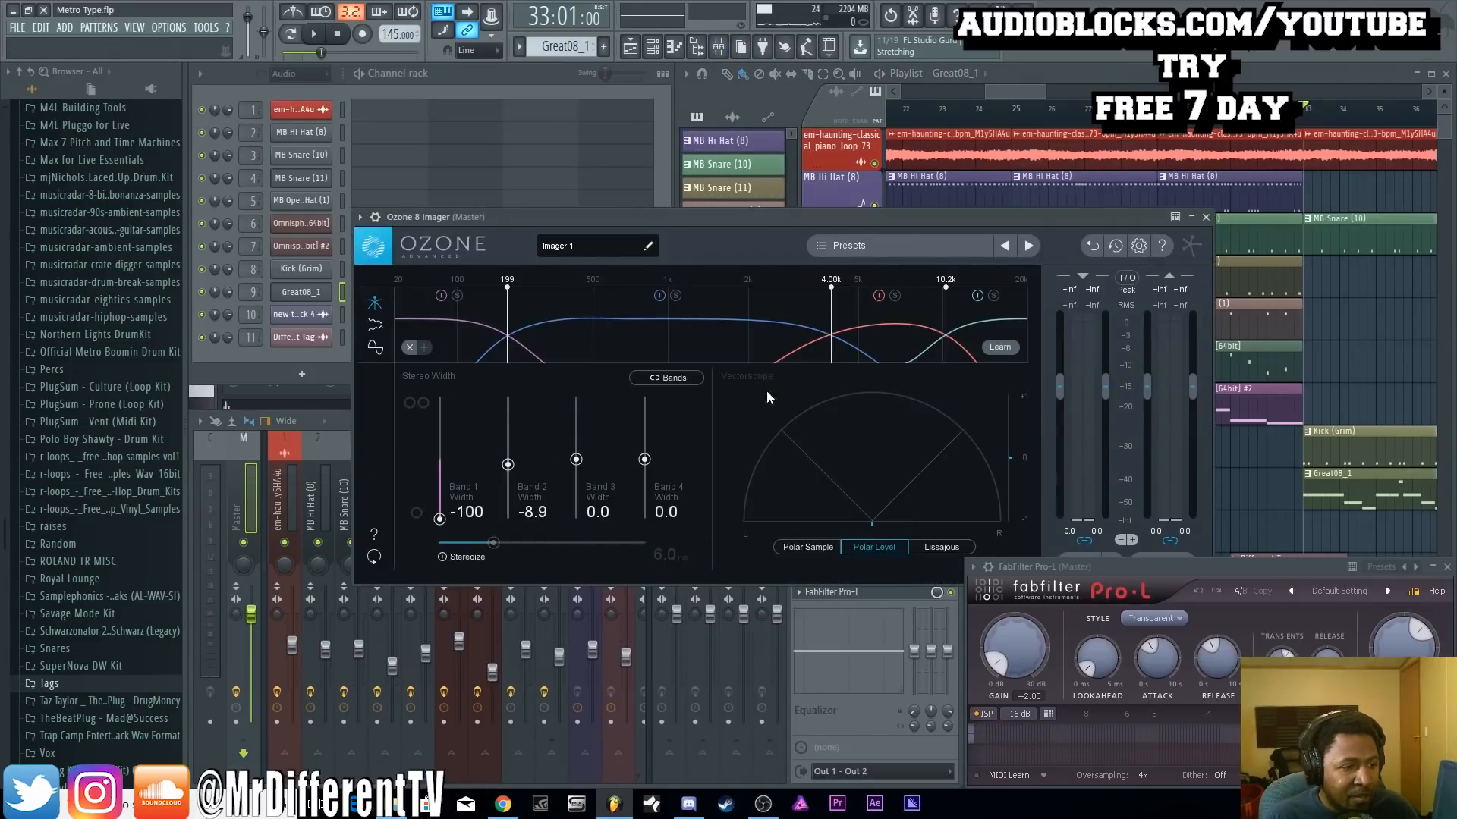
click(1207, 218)
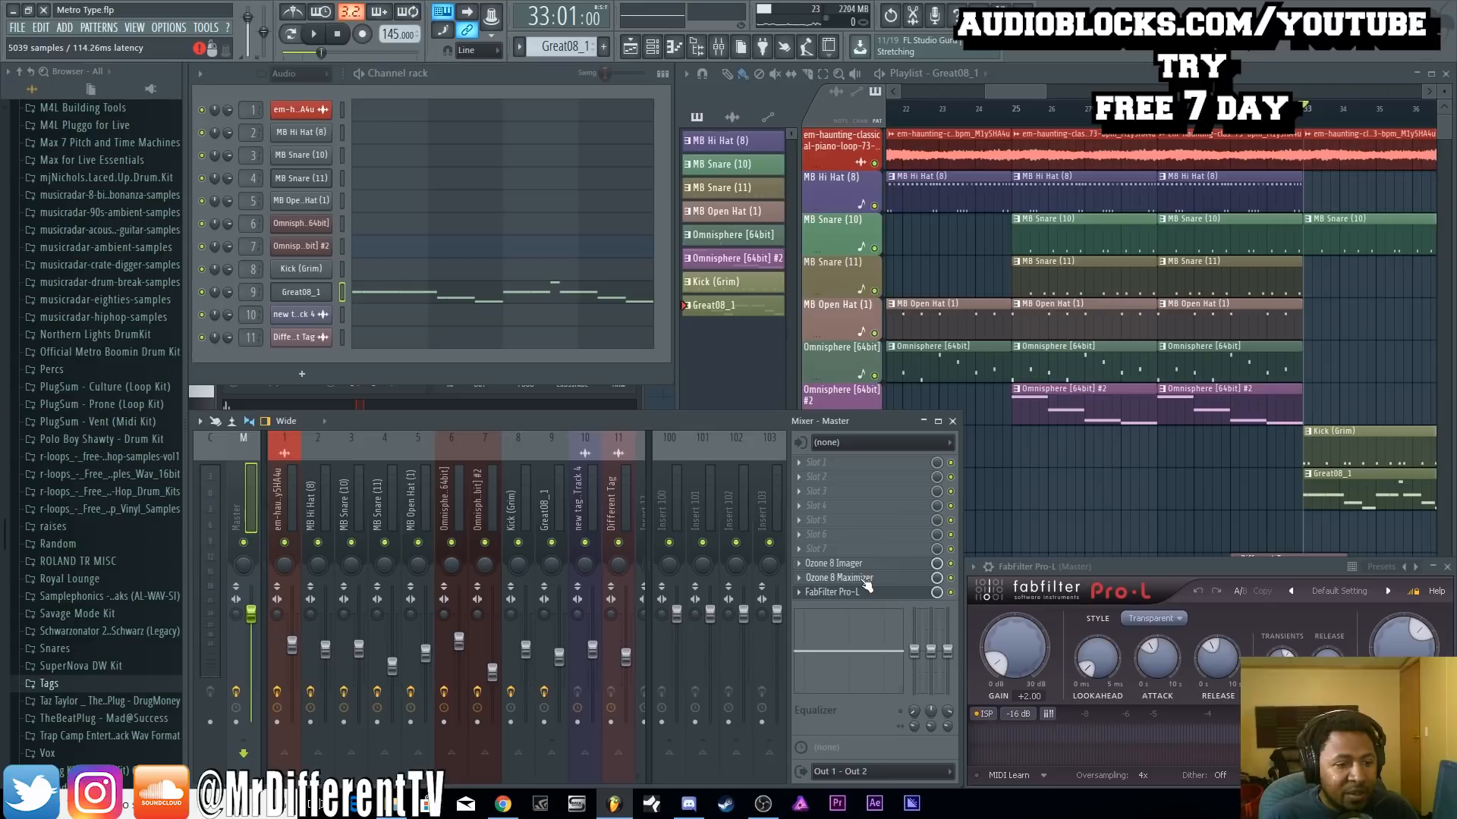
click(857, 578)
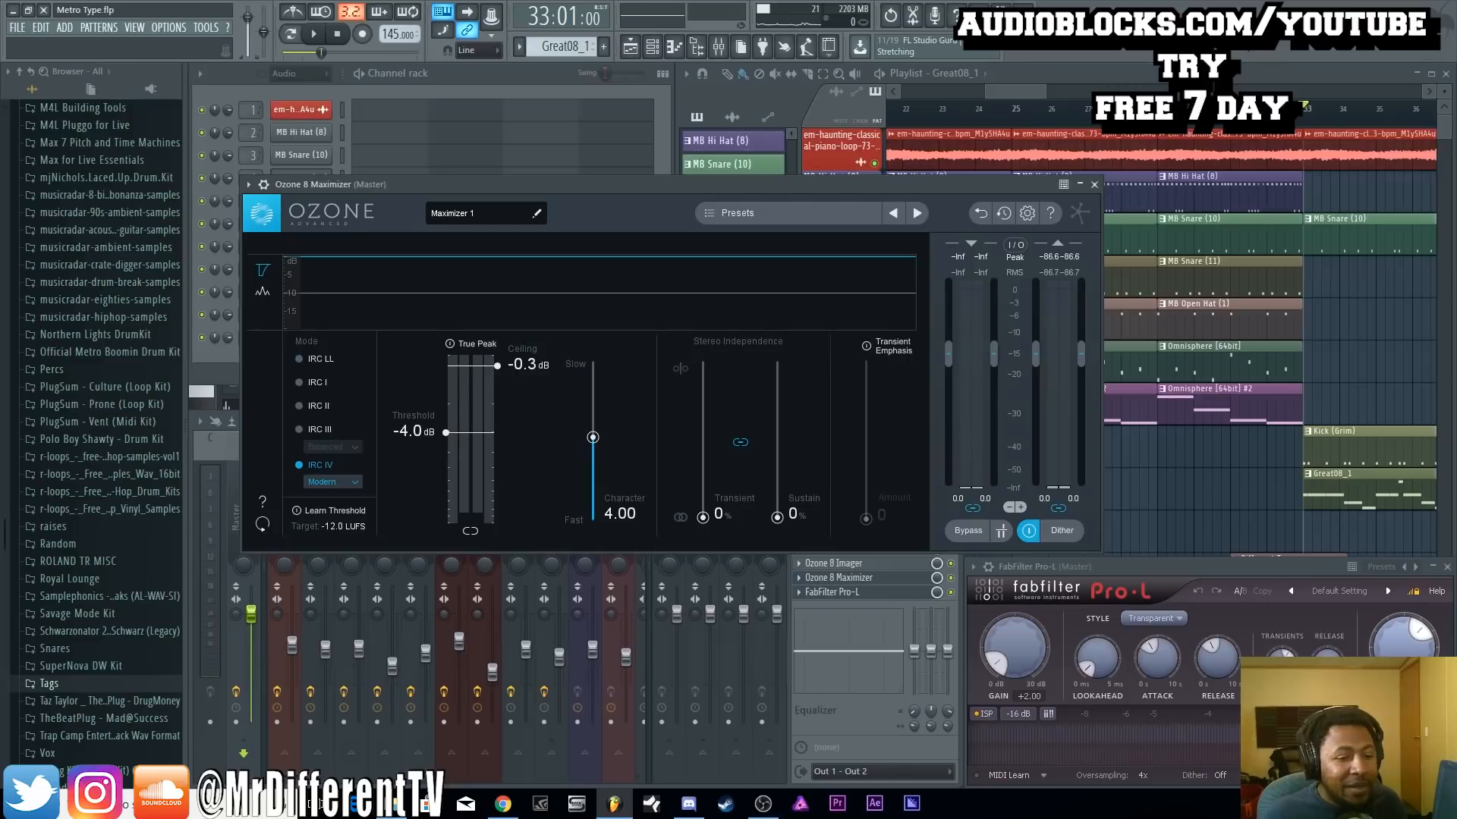
click(1094, 184)
Zoom the playlist out to view the beat's full arrangement
drag(988, 92, 897, 94)
drag(1044, 96, 1359, 133)
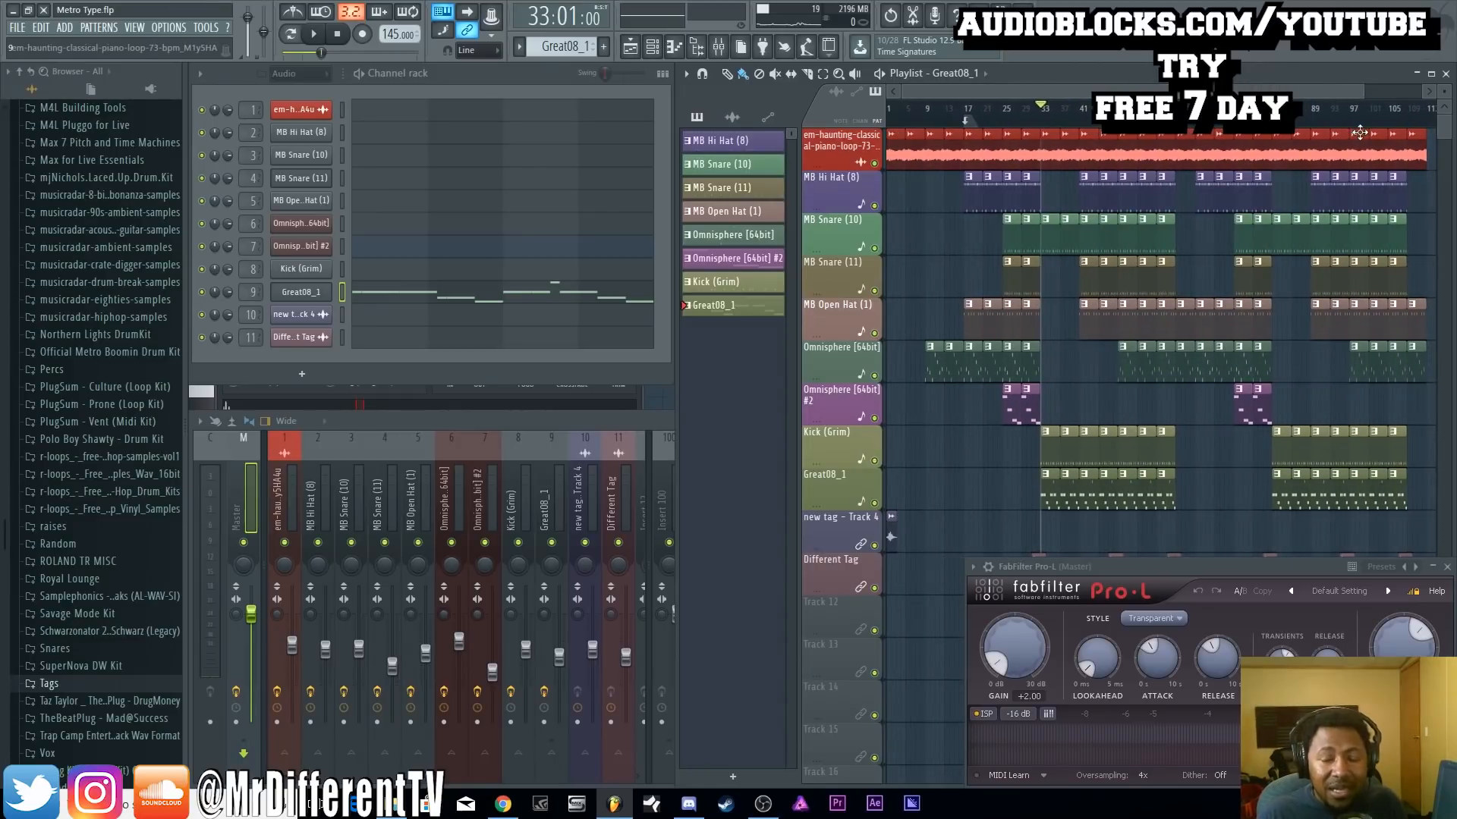